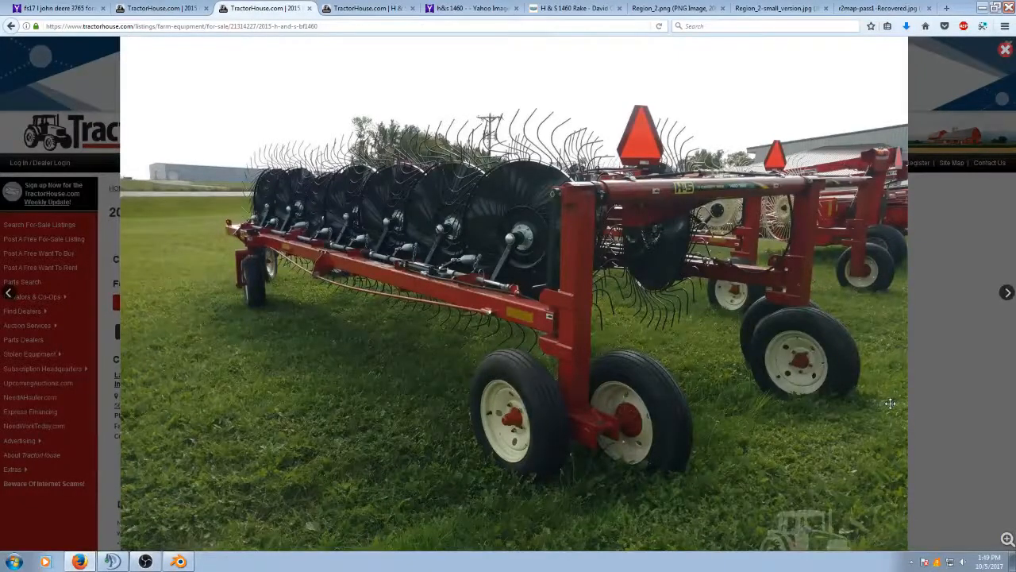
Step: Switch to Blender and examine the modelled frame where the long beam meets the upright post above the wheels
{"action": "left_click", "coordinate": [179, 561]}
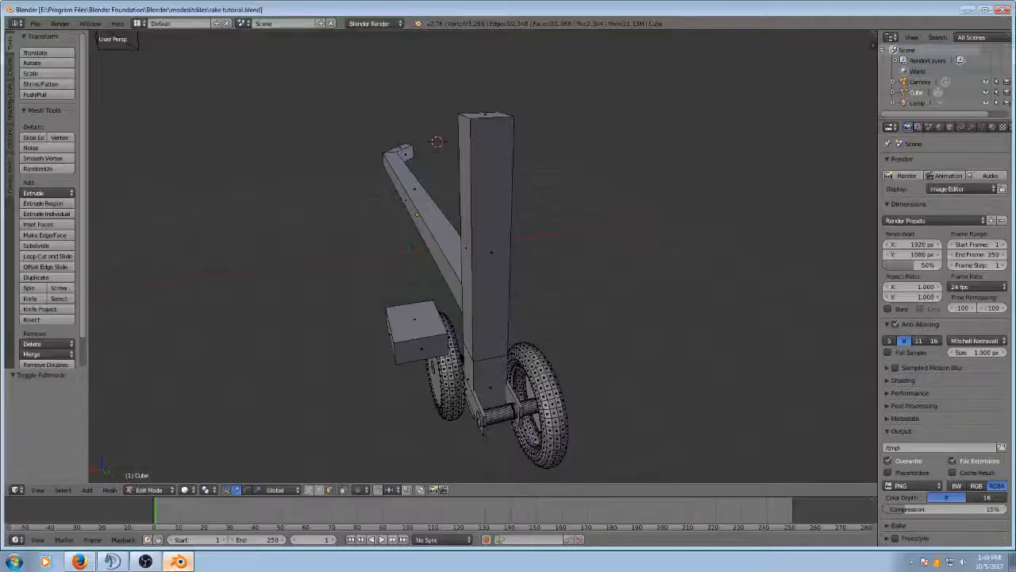
{"action": "middle_click_drag", "start_coordinate": [310, 231], "coordinate": [447, 182]}
{"action": "scroll", "coordinate": [578, 280], "scroll_direction": "up", "scroll_amount": 5}
{"action": "scroll", "coordinate": [577, 279], "scroll_direction": "down", "scroll_amount": 4}
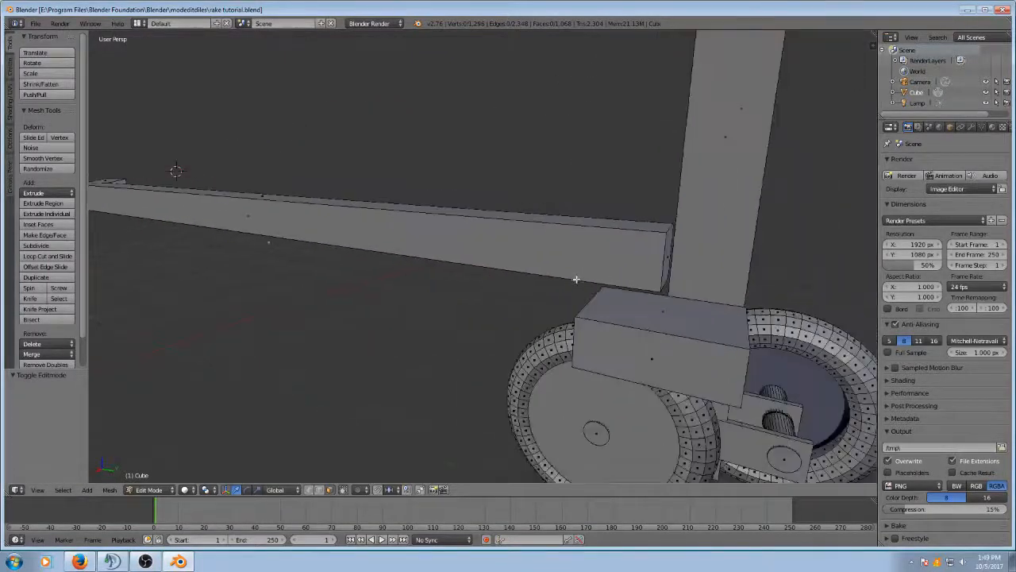
{"action": "scroll", "coordinate": [582, 278], "scroll_direction": "up", "scroll_amount": 1}
{"action": "middle_click_drag", "start_coordinate": [322, 190], "coordinate": [290, 205]}
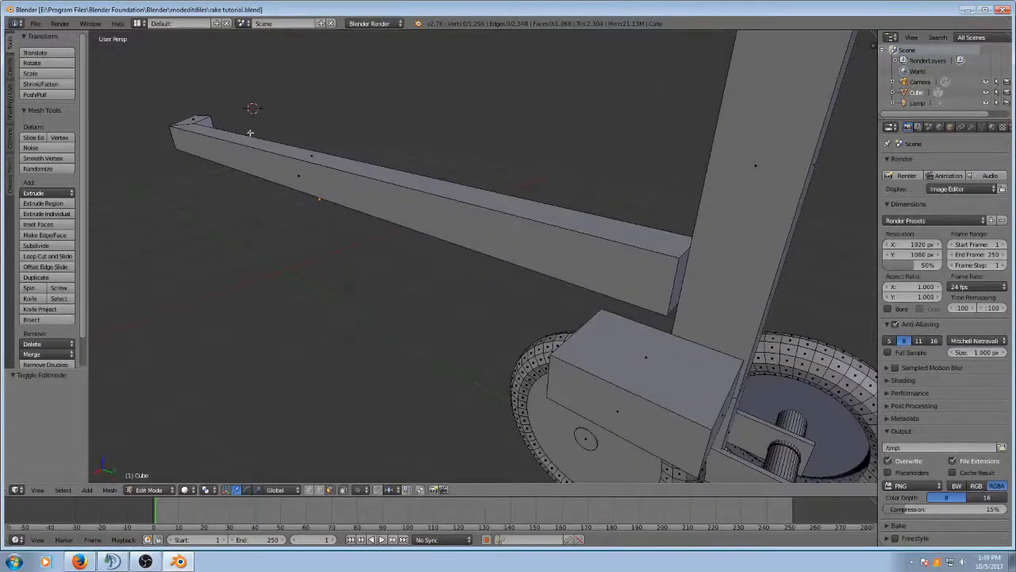
{"action": "scroll", "coordinate": [383, 168], "scroll_direction": "up", "scroll_amount": 3}
{"action": "middle_click_drag", "start_coordinate": [537, 217], "coordinate": [522, 211]}
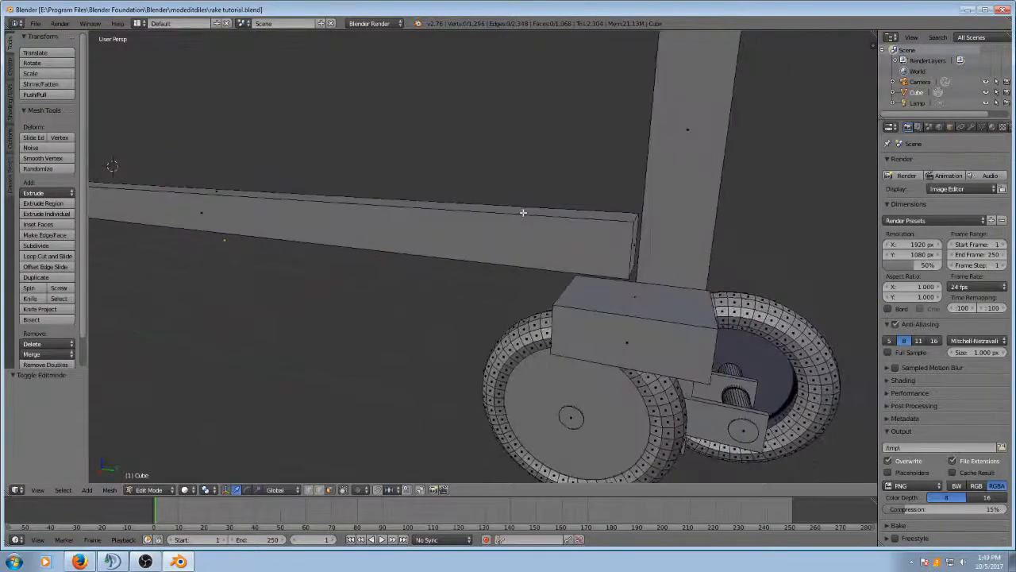
Step: Switch to Firefox and examine the joint between the long red beam and the upright post in the rake photo
{"action": "left_click", "coordinate": [78, 562]}
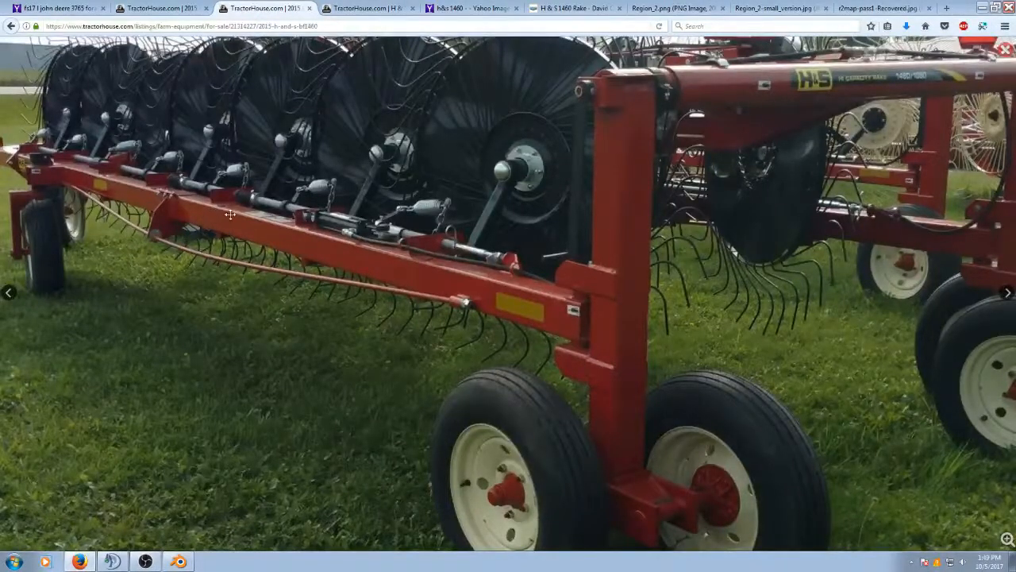
{"action": "left_click_drag", "start_coordinate": [230, 214], "coordinate": [236, 218]}
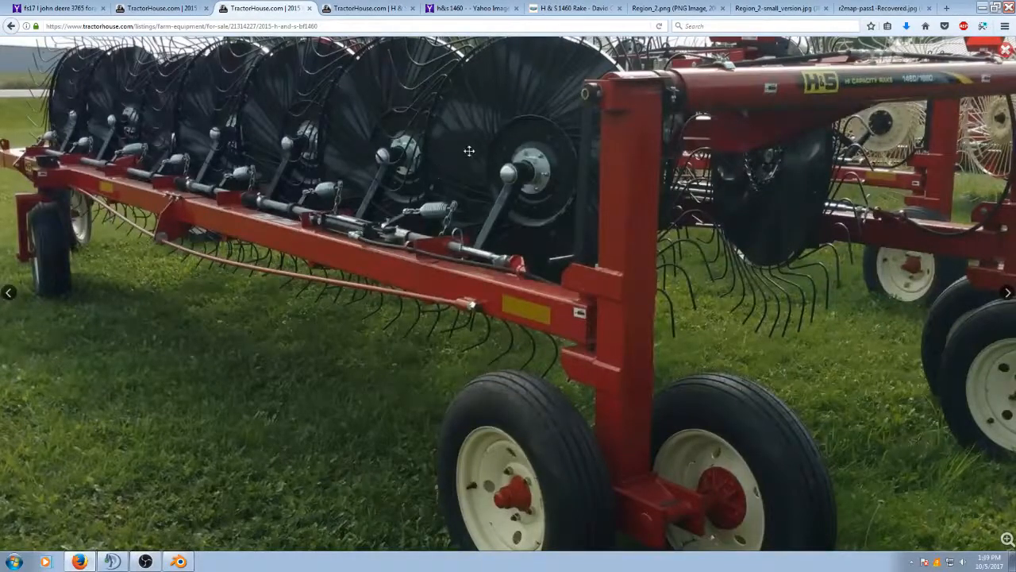
{"action": "scroll", "coordinate": [333, 267], "scroll_direction": "down", "scroll_amount": 2}
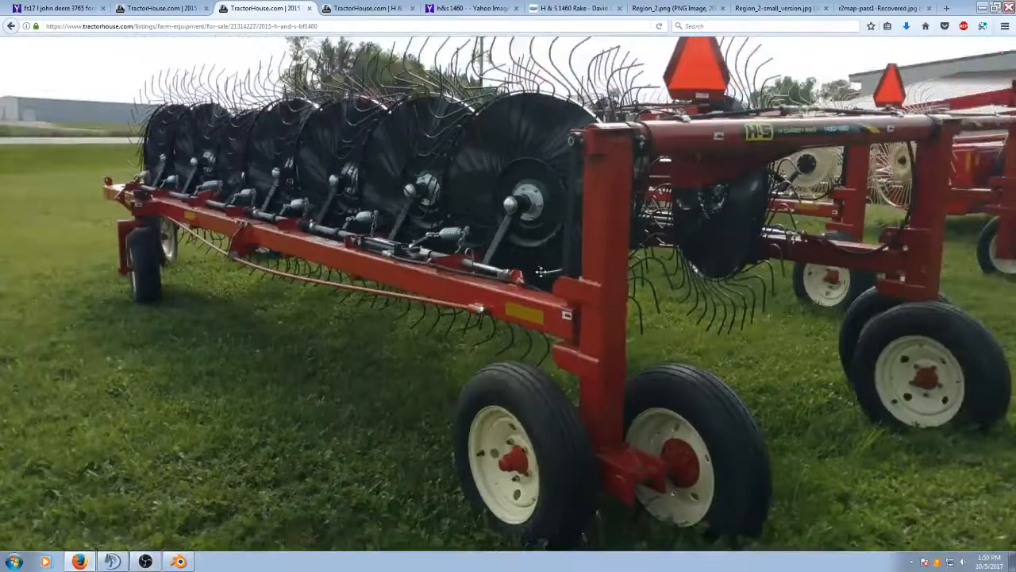
{"action": "left_click_drag", "start_coordinate": [539, 272], "coordinate": [511, 282]}
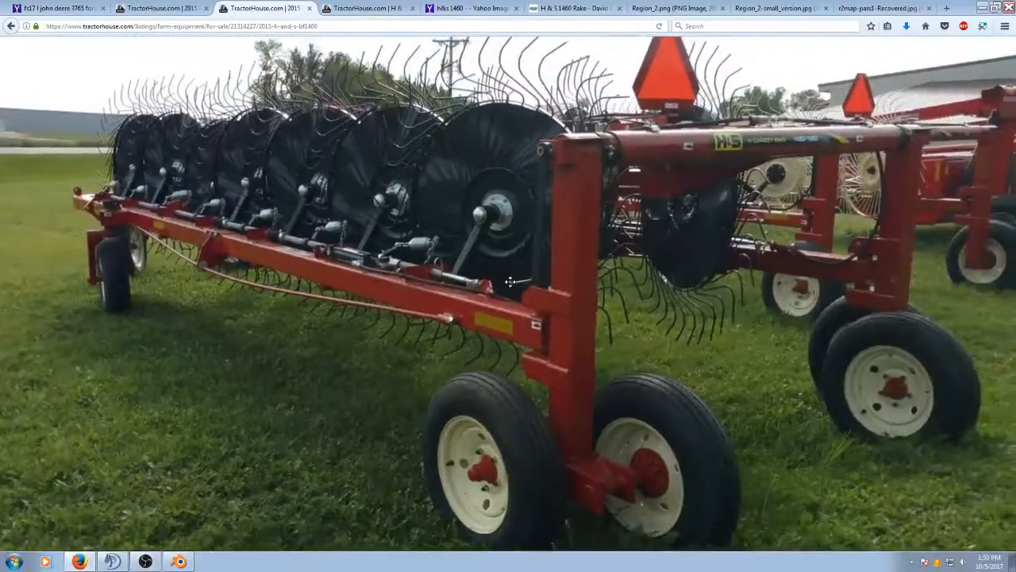
Step: Switch back to Blender and start the Screencast Keys display for the 3D view
{"action": "left_click", "coordinate": [178, 562]}
{"action": "middle_click_drag", "start_coordinate": [485, 338], "coordinate": [481, 337]}
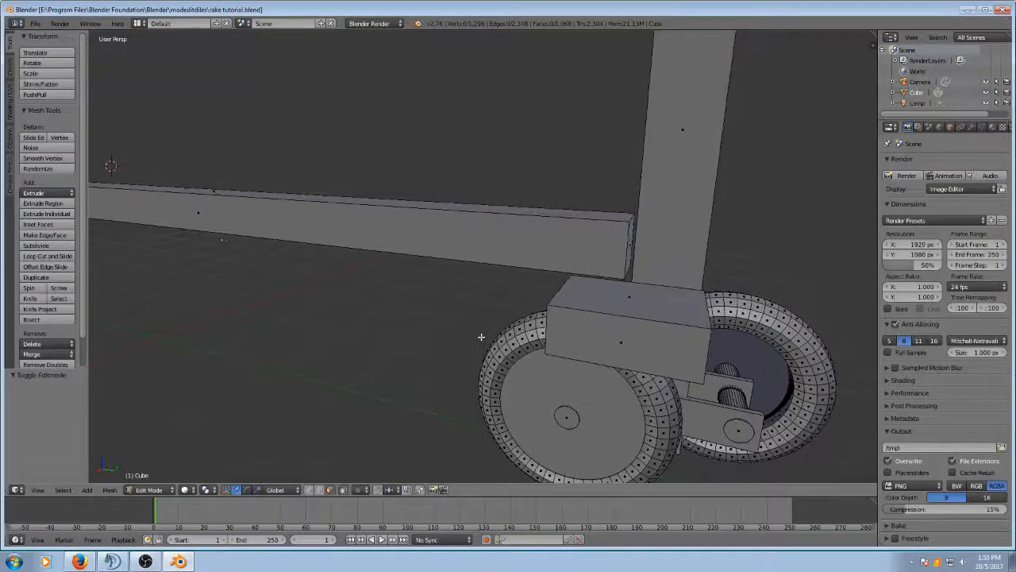
{"action": "key", "text": "n"}
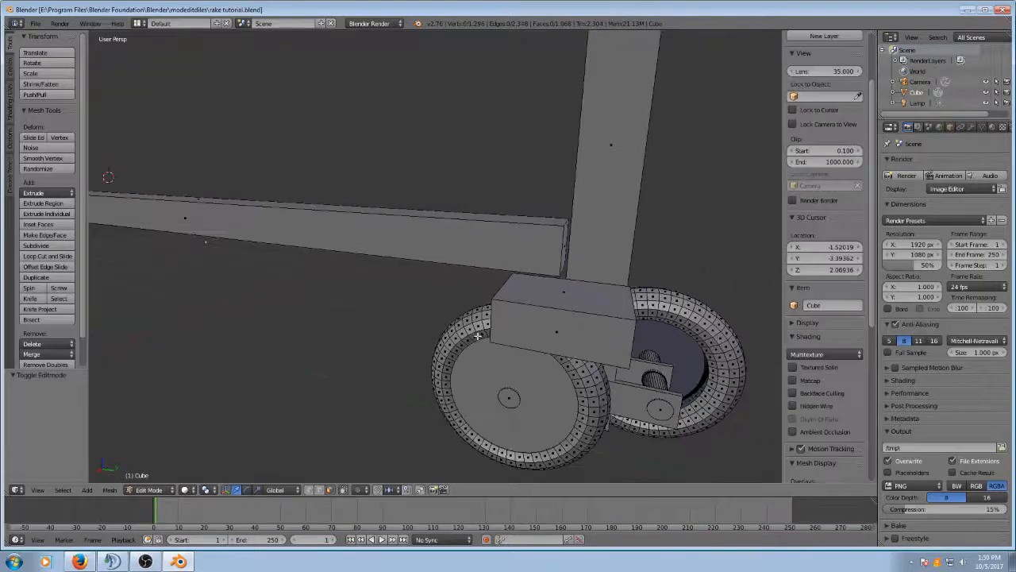
{"action": "scroll", "coordinate": [824, 361], "scroll_direction": "down", "scroll_amount": 5}
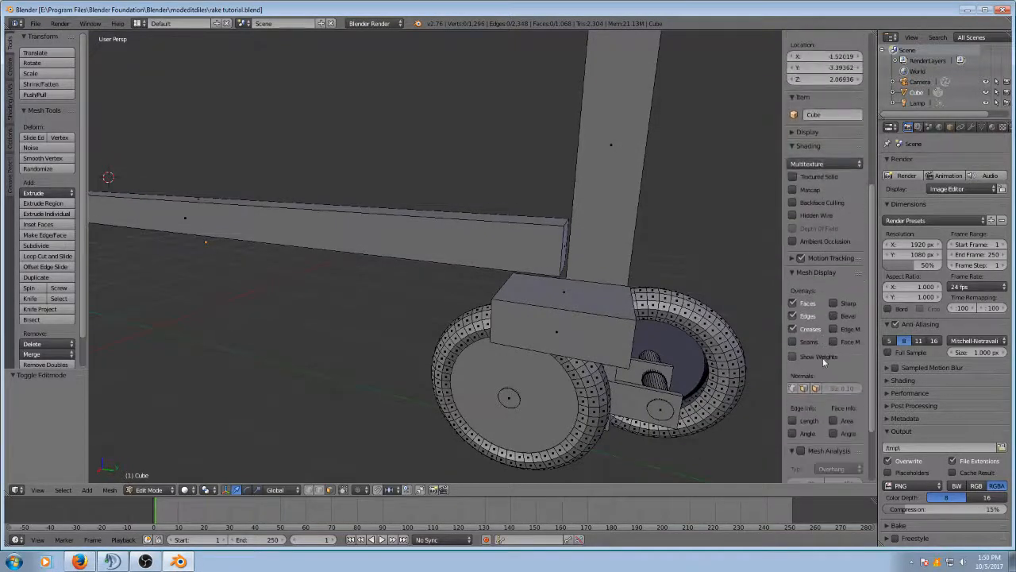
{"action": "scroll", "coordinate": [824, 362], "scroll_direction": "down", "scroll_amount": 2}
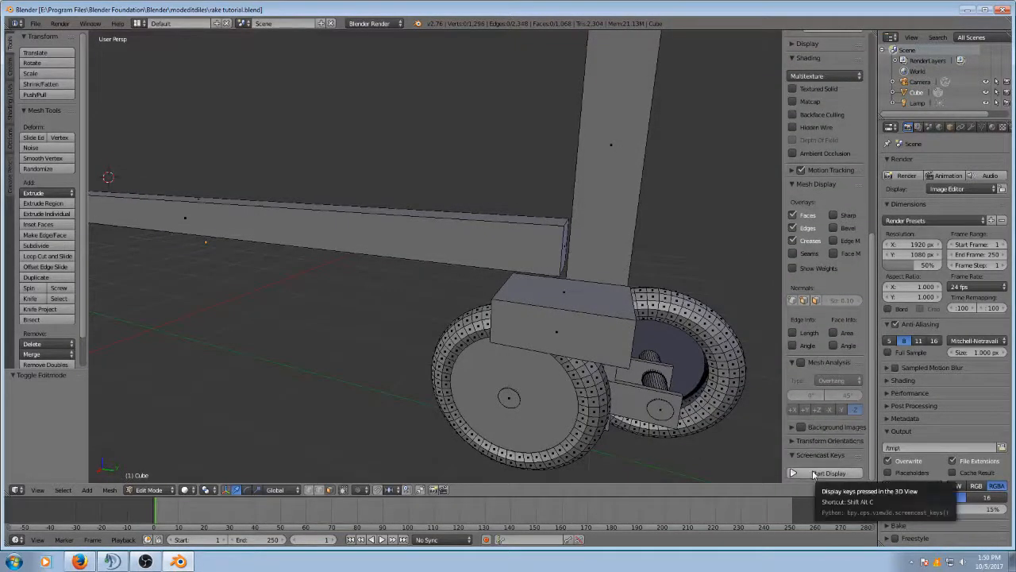
{"action": "left_click", "coordinate": [813, 474]}
{"action": "key", "text": "n"}
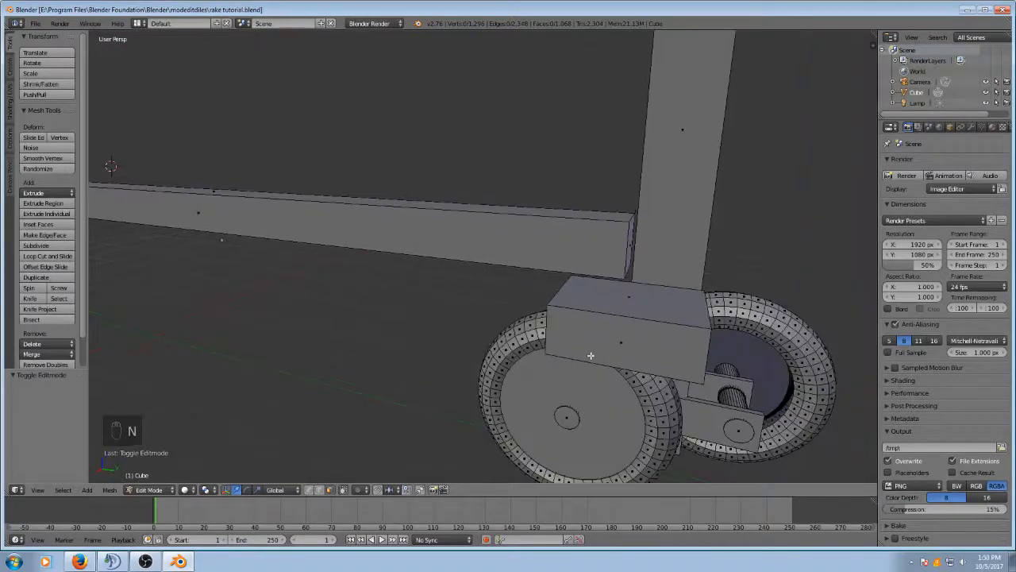
Step: Circle-select all faces of the loose box above the wheel and move it about -0.724 along X, into the upright post
{"action": "middle_click_drag", "start_coordinate": [450, 278], "coordinate": [446, 264]}
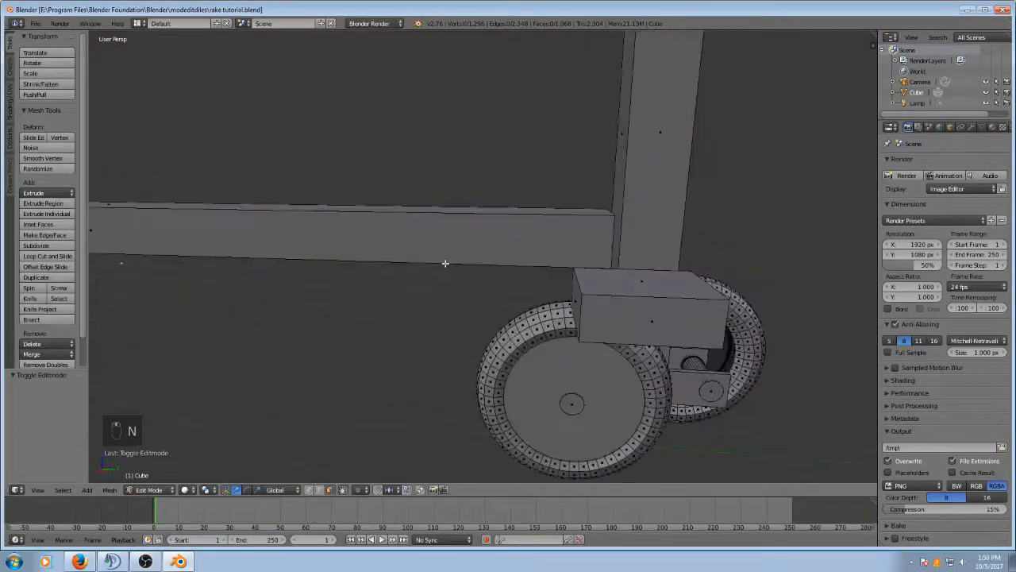
{"action": "middle_click_drag", "start_coordinate": [545, 246], "coordinate": [508, 220]}
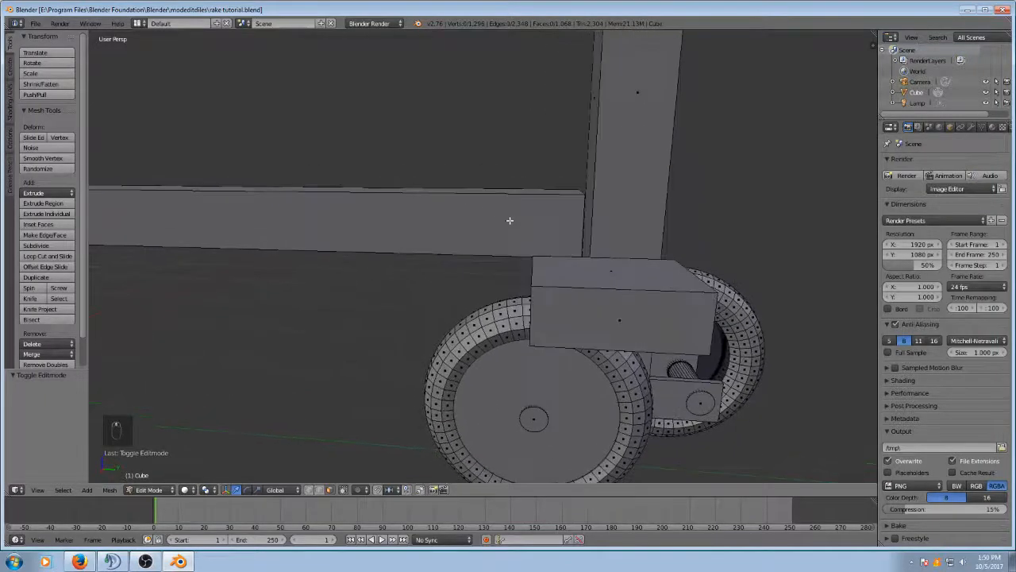
{"action": "middle_click_drag", "start_coordinate": [552, 294], "coordinate": [509, 185]}
{"action": "key", "text": "c"}
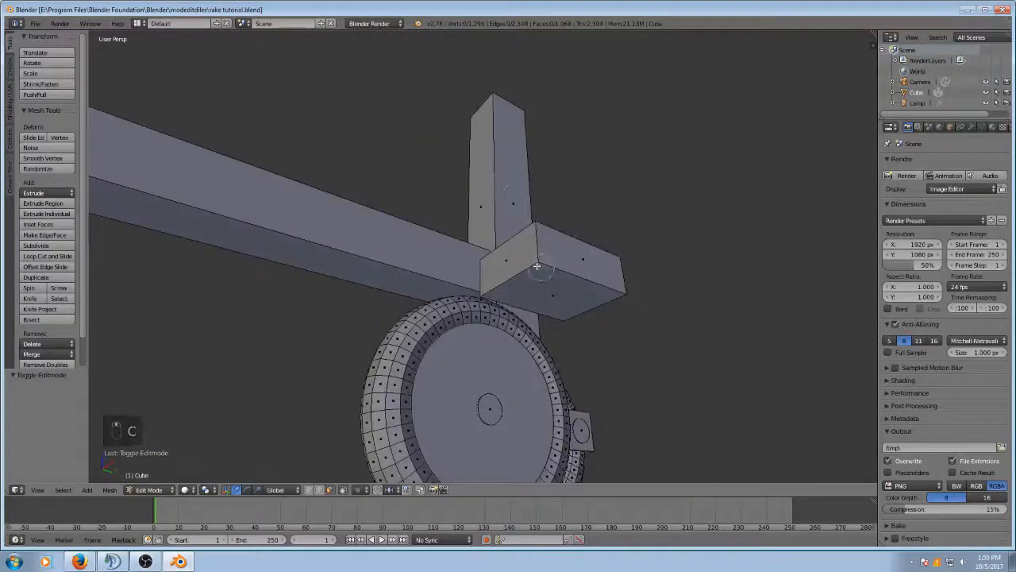
{"action": "left_click", "coordinate": [537, 268]}
{"action": "right_click", "coordinate": [608, 269]}
{"action": "middle_click_drag", "start_coordinate": [608, 269], "coordinate": [415, 331]}
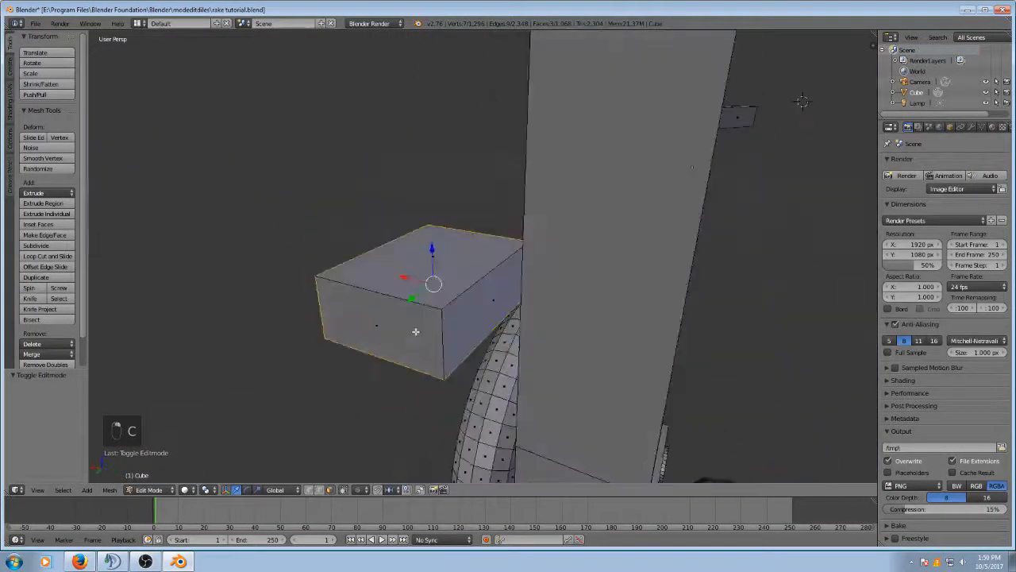
{"action": "key", "text": "c"}
{"action": "left_click", "coordinate": [436, 302]}
{"action": "right_click", "coordinate": [311, 242]}
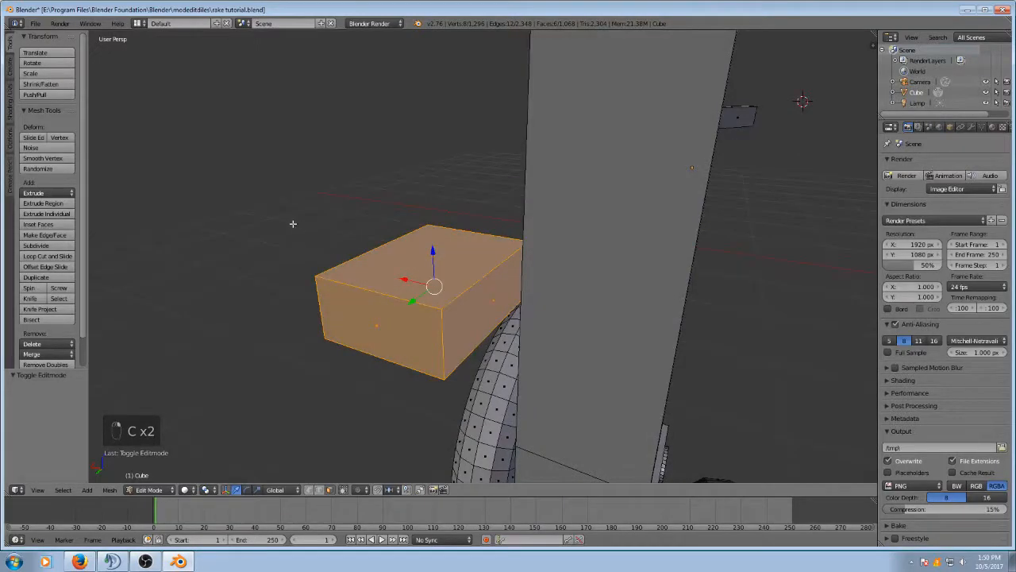
{"action": "middle_click_drag", "start_coordinate": [292, 222], "coordinate": [438, 226]}
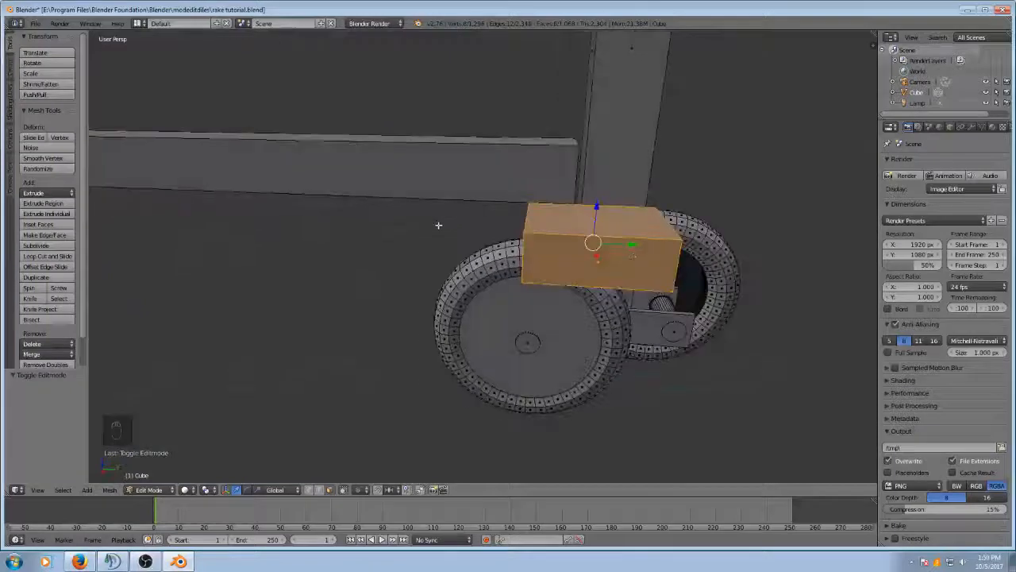
{"action": "key", "text": "g"}
{"action": "key", "text": "x"}
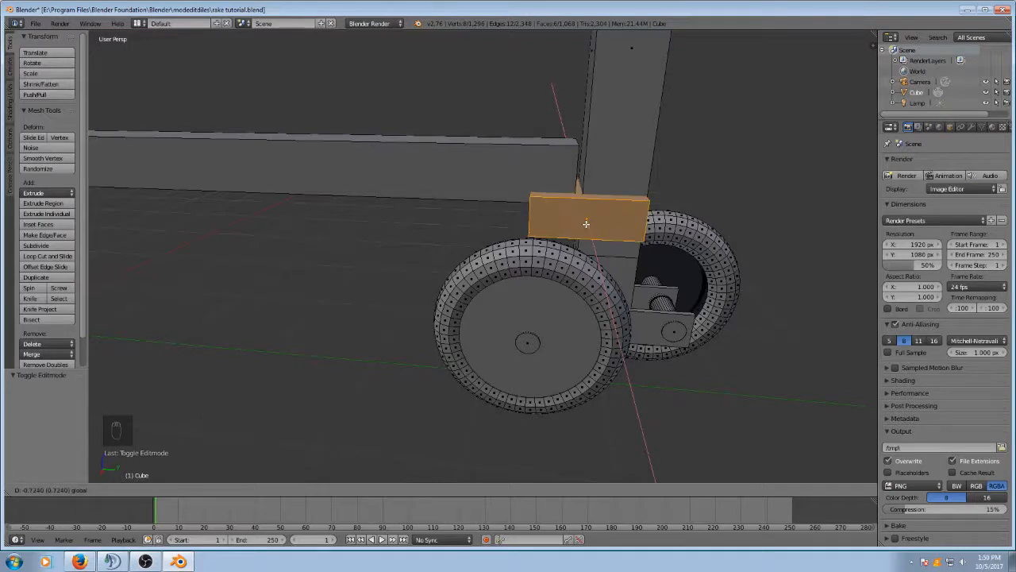
{"action": "left_click", "coordinate": [586, 224]}
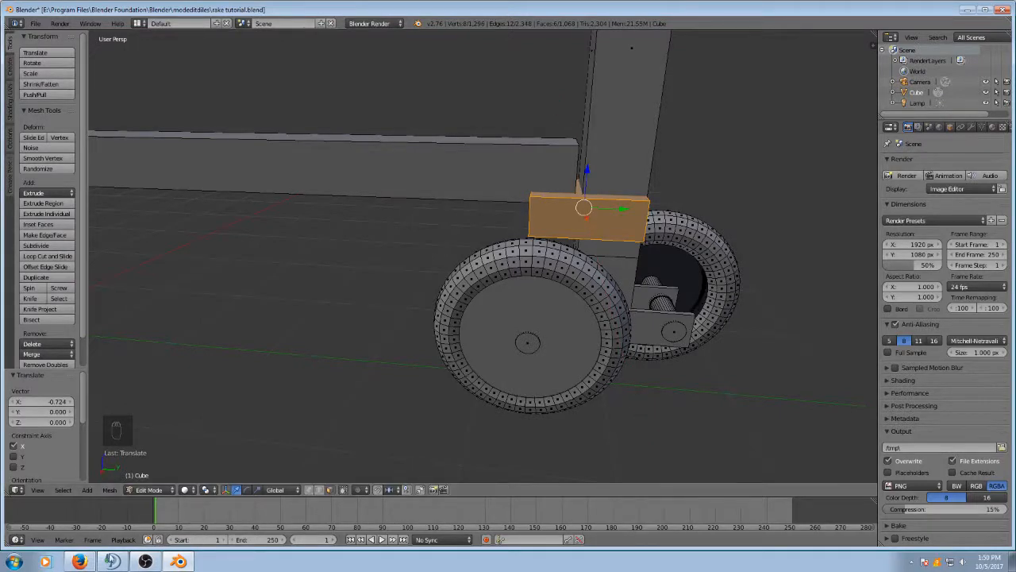
Step: Switch to Firefox to examine the beam-to-post bracket up close in the rake photo, and return to Blender
{"action": "left_click", "coordinate": [78, 562]}
{"action": "scroll", "coordinate": [509, 387], "scroll_direction": "up", "scroll_amount": 3}
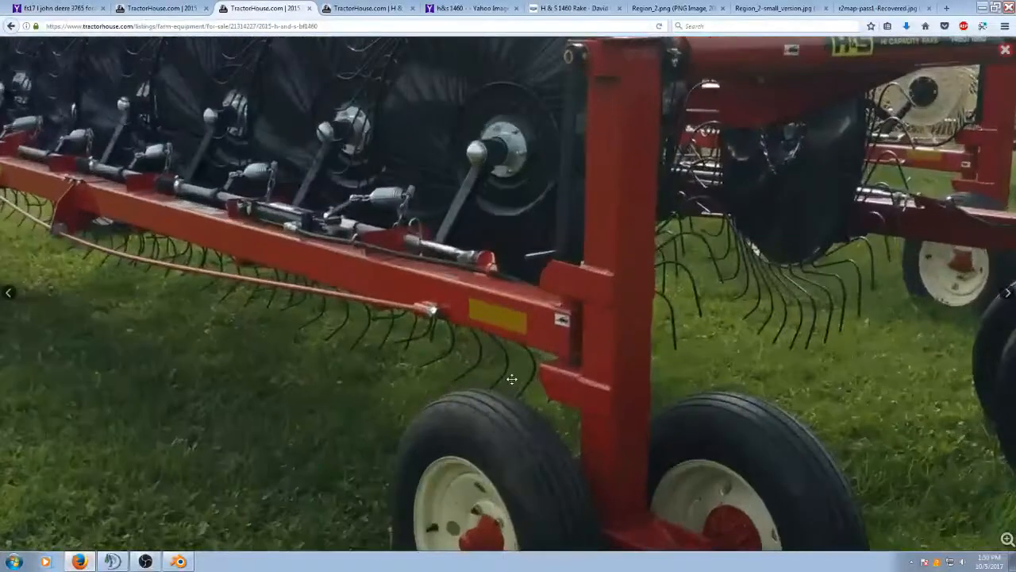
{"action": "left_click", "coordinate": [178, 562]}
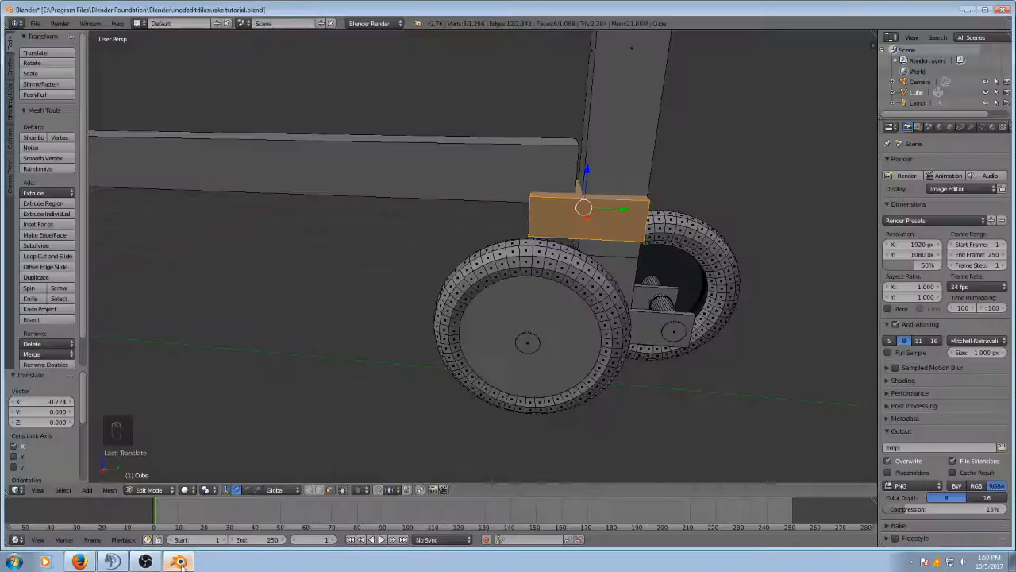
Step: Move the selected box about 0.779 along X, back out of the upright post
{"action": "middle_click_drag", "start_coordinate": [586, 190], "coordinate": [538, 232]}
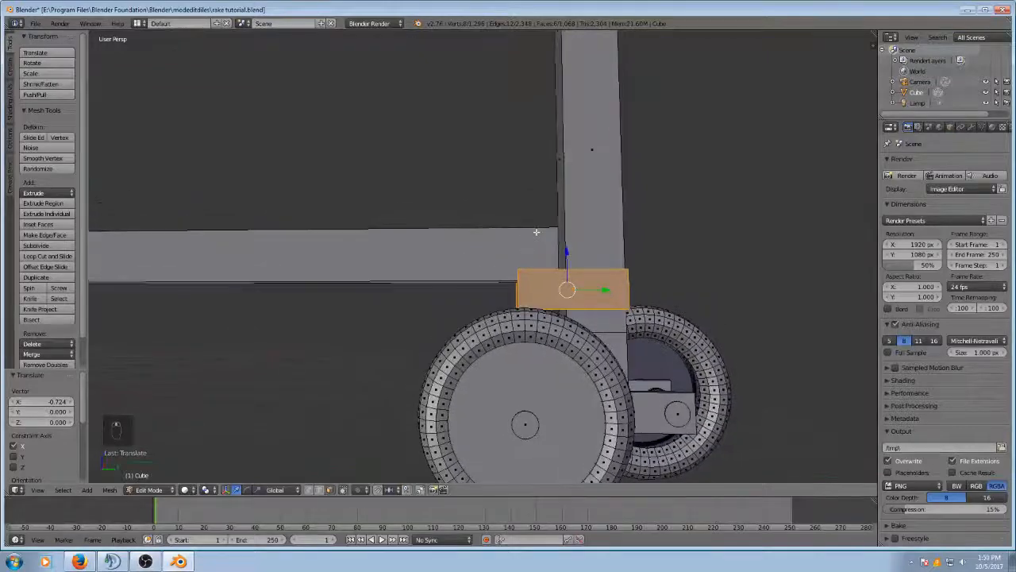
{"action": "scroll", "coordinate": [575, 222], "scroll_direction": "up", "scroll_amount": 3}
{"action": "scroll", "coordinate": [575, 222], "scroll_direction": "down", "scroll_amount": 4}
{"action": "middle_click_drag", "start_coordinate": [575, 264], "coordinate": [552, 269]}
{"action": "key", "text": "e"}
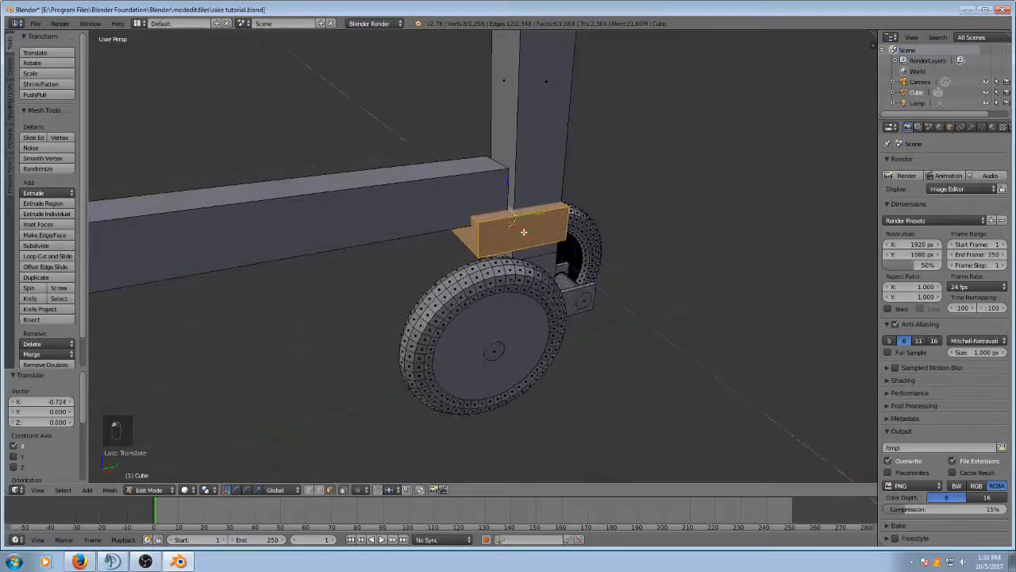
{"action": "key", "text": "x"}
{"action": "left_click", "coordinate": [577, 277]}
{"action": "scroll", "coordinate": [556, 267], "scroll_direction": "down", "scroll_amount": 4}
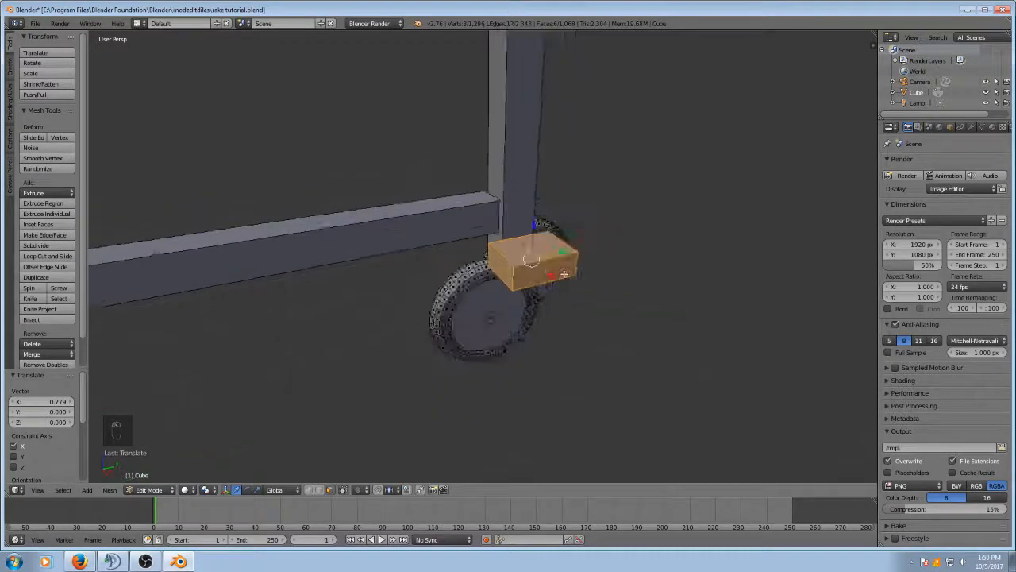
{"action": "middle_click_drag", "start_coordinate": [553, 266], "coordinate": [485, 263]}
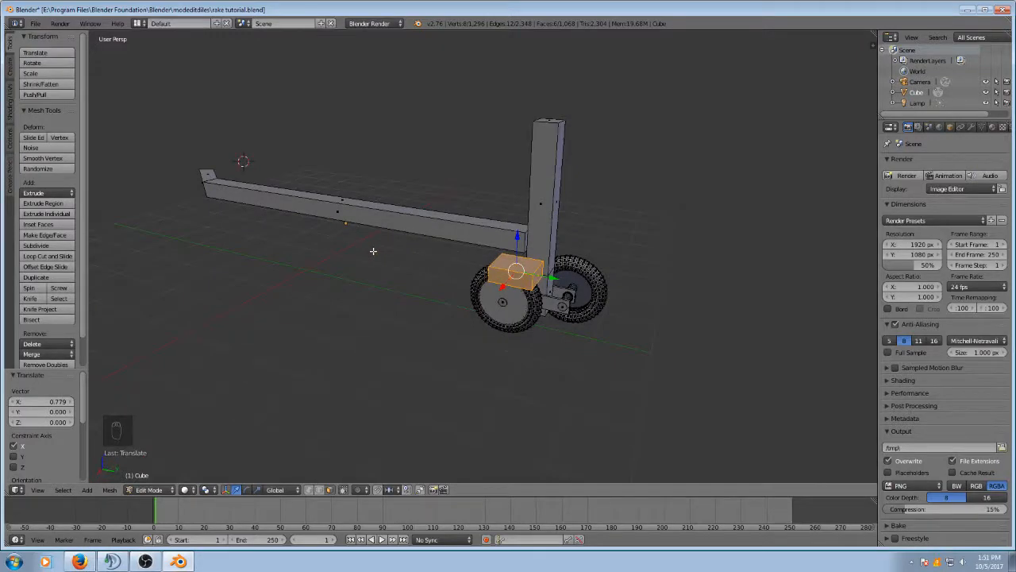
Step: Clear the selection and lasso-select the long beam's side and top faces from both sides, including its angled end
{"action": "key", "text": "a"}
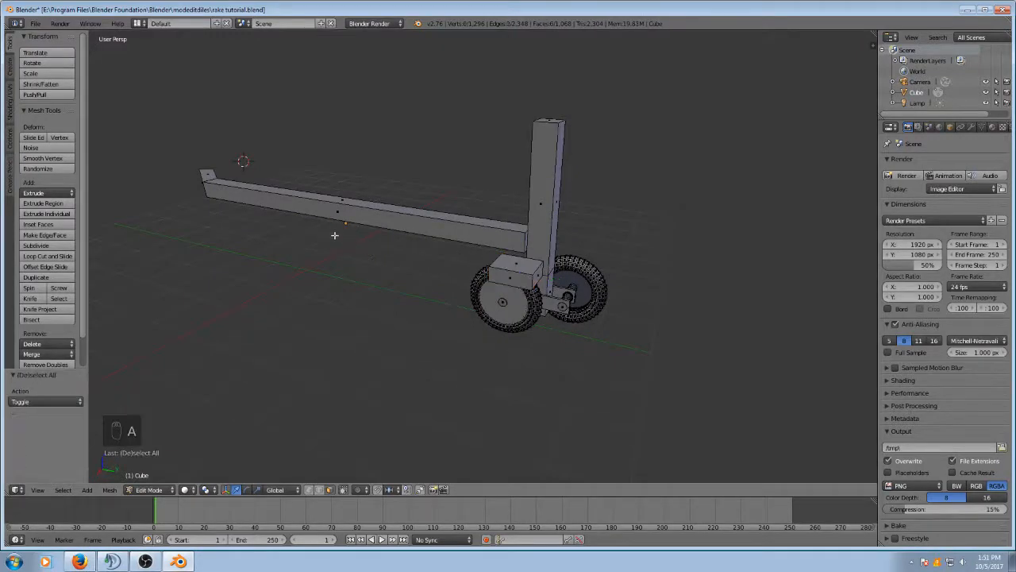
{"action": "mouse_move", "coordinate": [230, 150]}
{"action": "left_mouse_down", "text": "ctrl"}
{"action": "mouse_move", "coordinate": [188, 196]}
{"action": "mouse_move", "coordinate": [397, 284]}
{"action": "mouse_move", "coordinate": [413, 176]}
{"action": "left_mouse_up", "text": "ctrl"}
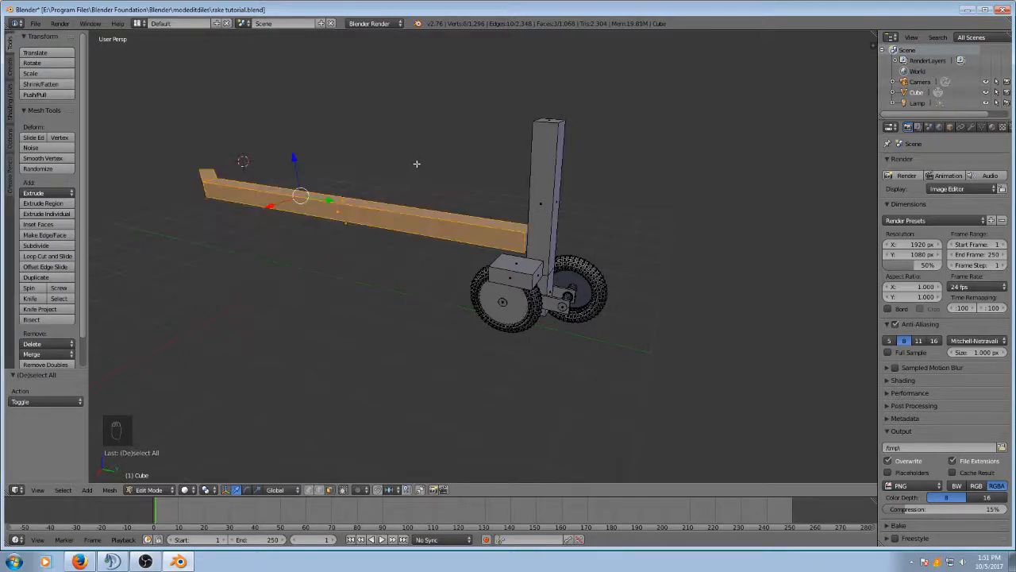
{"action": "middle_click_drag", "start_coordinate": [444, 157], "coordinate": [306, 131]}
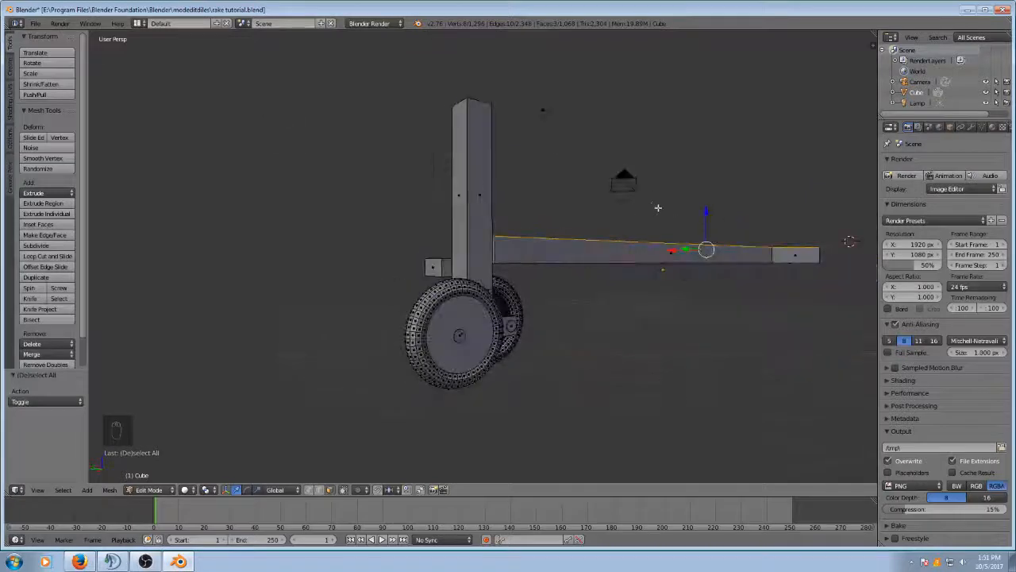
{"action": "mouse_move", "coordinate": [659, 211]}
{"action": "left_mouse_down", "text": "ctrl"}
{"action": "mouse_move", "coordinate": [786, 306]}
{"action": "mouse_move", "coordinate": [783, 217]}
{"action": "left_mouse_up", "text": "ctrl"}
{"action": "middle_click_drag", "start_coordinate": [783, 217], "coordinate": [703, 182]}
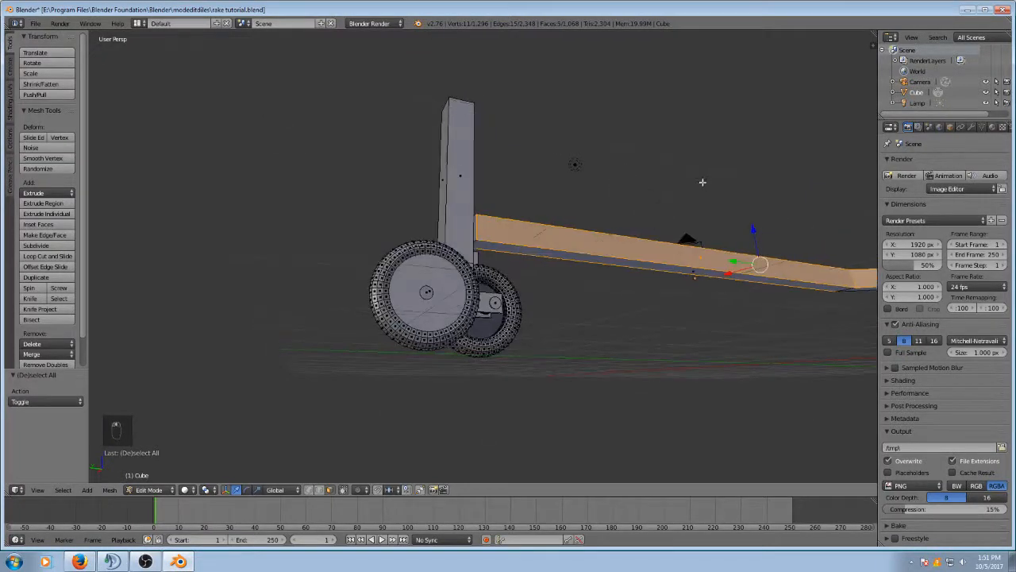
{"action": "left_click_drag", "start_coordinate": [746, 230], "coordinate": [837, 315]}
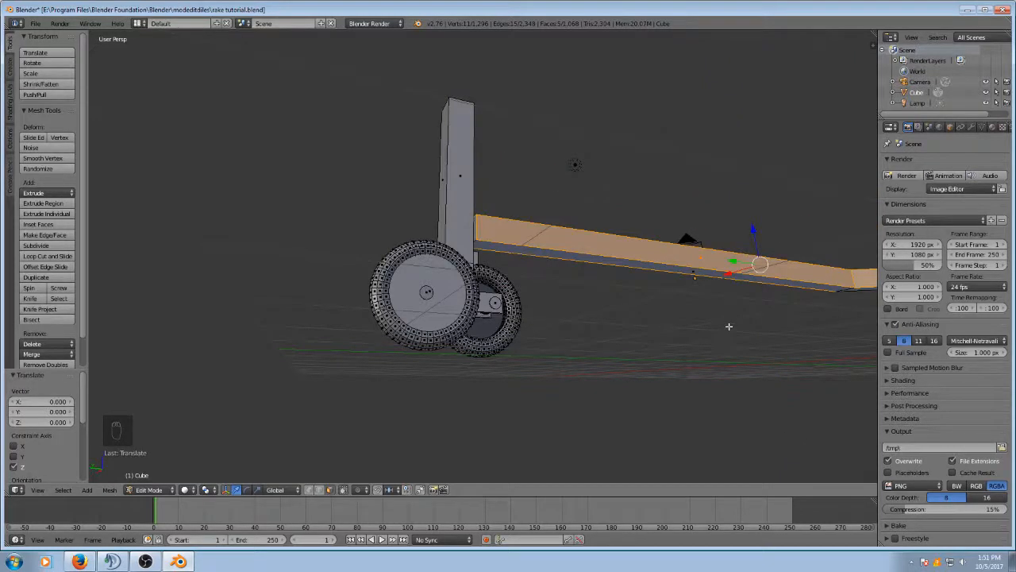
{"action": "key", "text": "ctrl+z"}
Step: Add the remaining long faces of the beam and its angled end to the lasso selection
{"action": "middle_click_drag", "start_coordinate": [669, 291], "coordinate": [702, 284]}
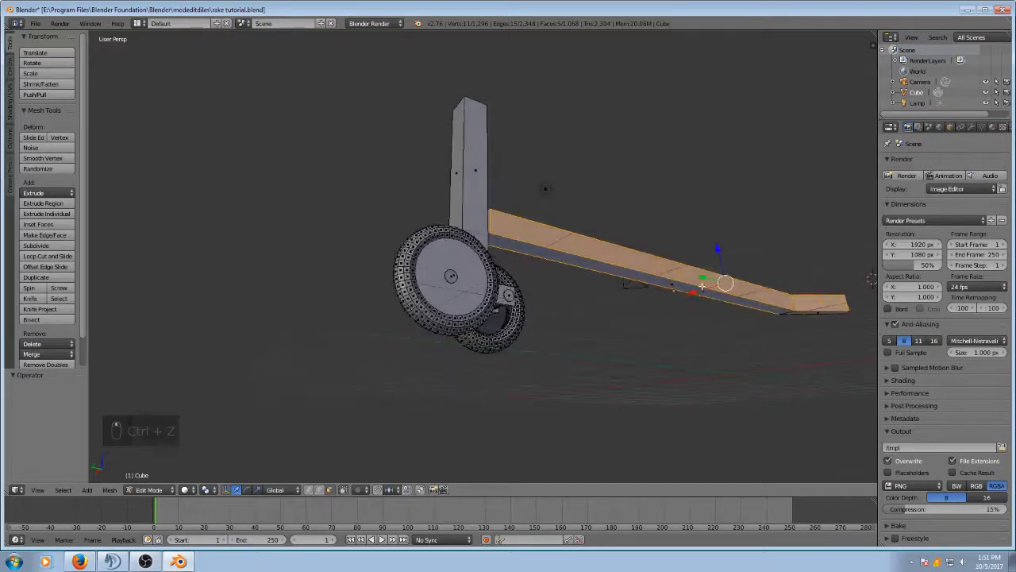
{"action": "mouse_move", "coordinate": [740, 262]}
{"action": "left_mouse_down", "text": "ctrl"}
{"action": "mouse_move", "coordinate": [821, 281]}
{"action": "mouse_move", "coordinate": [808, 280]}
{"action": "left_mouse_up", "text": "ctrl"}
{"action": "scroll", "coordinate": [781, 241], "scroll_direction": "down", "scroll_amount": 1}
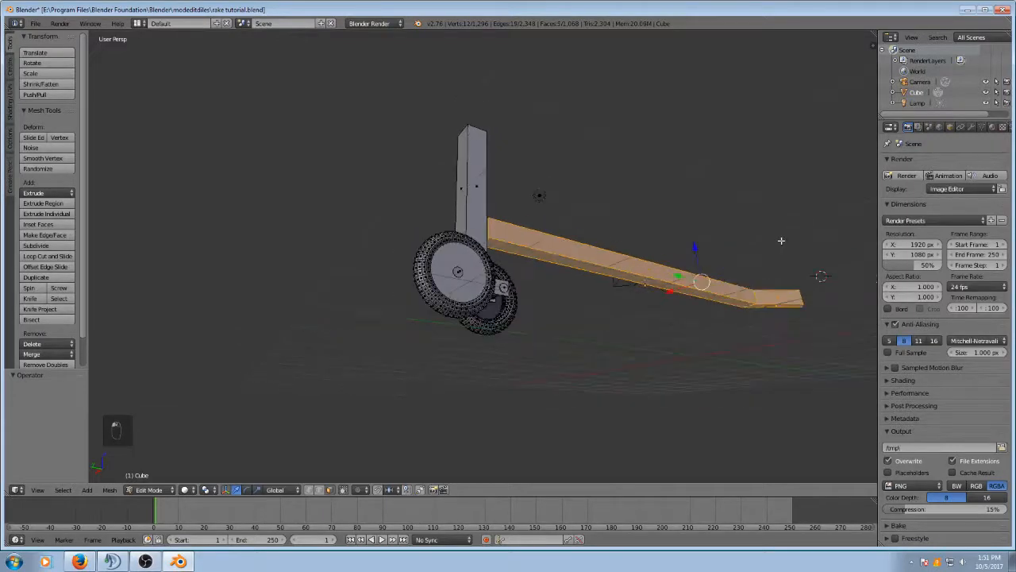
{"action": "left_click", "coordinate": [782, 240]}
{"action": "left_click", "coordinate": [582, 201]}
{"action": "scroll", "coordinate": [623, 215], "scroll_direction": "up", "scroll_amount": 3}
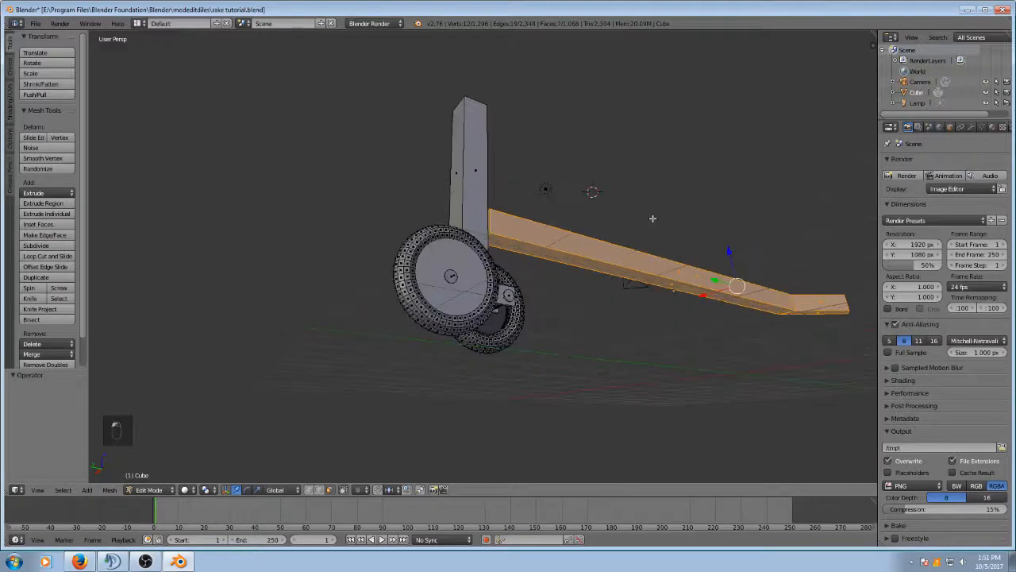
Step: Circle-select the end faces at both ends of the long beam to complete its selection
{"action": "middle_click_drag", "start_coordinate": [717, 213], "coordinate": [316, 239]}
{"action": "middle_click_drag", "start_coordinate": [570, 311], "coordinate": [146, 316]}
{"action": "middle_click_drag", "start_coordinate": [778, 194], "coordinate": [708, 208]}
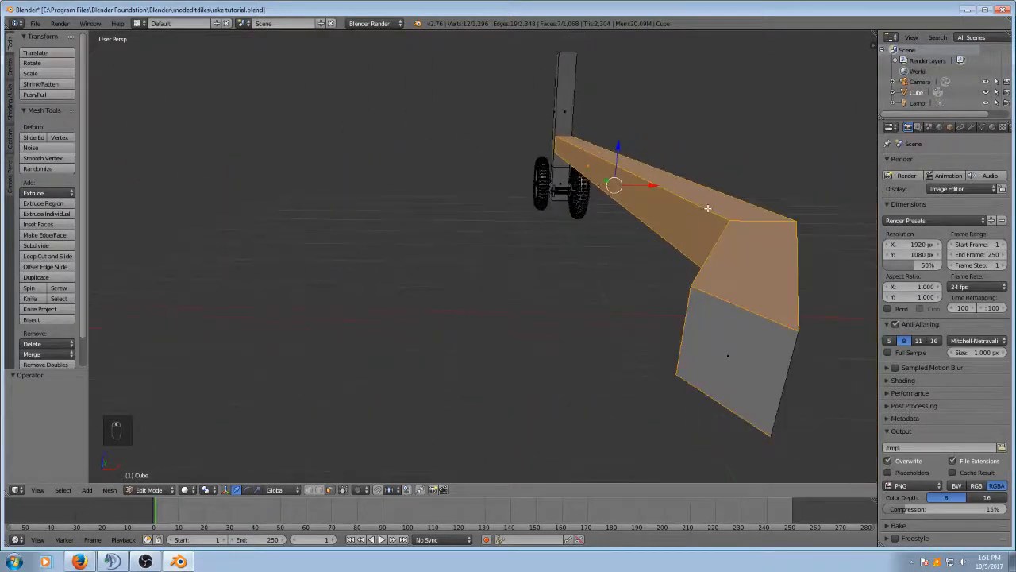
{"action": "key", "text": "c"}
{"action": "left_click", "coordinate": [753, 335]}
{"action": "right_click", "coordinate": [606, 304]}
{"action": "mouse_move", "coordinate": [605, 304]}
{"action": "middle_mouse_down"}
{"action": "mouse_move", "coordinate": [560, 271]}
{"action": "mouse_move", "coordinate": [522, 265]}
{"action": "mouse_move", "coordinate": [531, 78]}
{"action": "mouse_move", "coordinate": [642, 302]}
{"action": "mouse_move", "coordinate": [572, 309]}
{"action": "mouse_move", "coordinate": [630, 310]}
{"action": "mouse_move", "coordinate": [585, 307]}
{"action": "mouse_move", "coordinate": [569, 199]}
{"action": "mouse_move", "coordinate": [352, 212]}
{"action": "mouse_move", "coordinate": [544, 158]}
{"action": "middle_mouse_up"}
{"action": "key", "text": "c"}
{"action": "left_click", "coordinate": [561, 267]}
{"action": "middle_click_drag", "start_coordinate": [619, 189], "coordinate": [274, 166]}
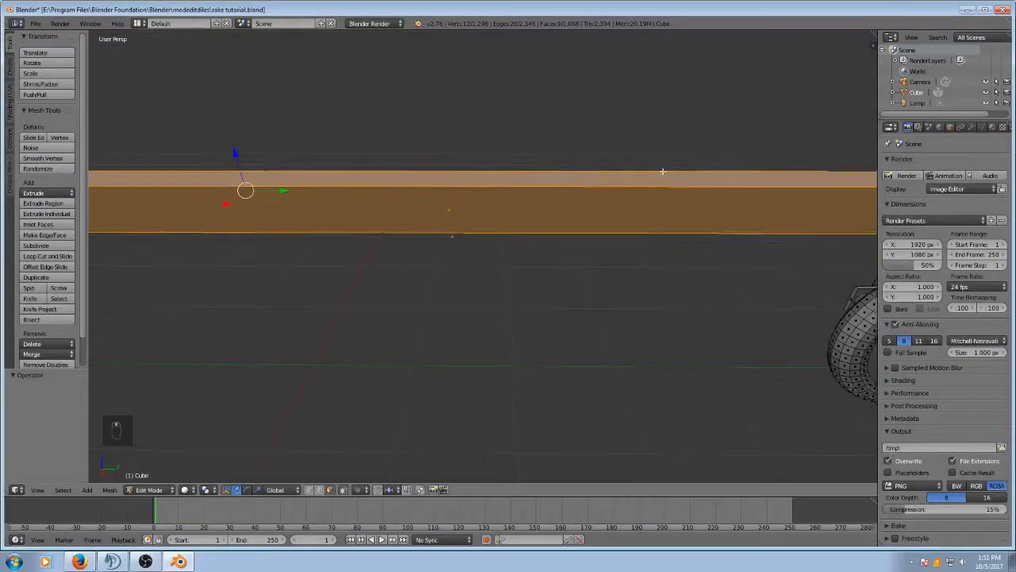
Step: Raise the selected beam along Z by 0.082 and again by about 0.074, and clear the selection
{"action": "middle_click_drag", "start_coordinate": [662, 172], "coordinate": [515, 159]}
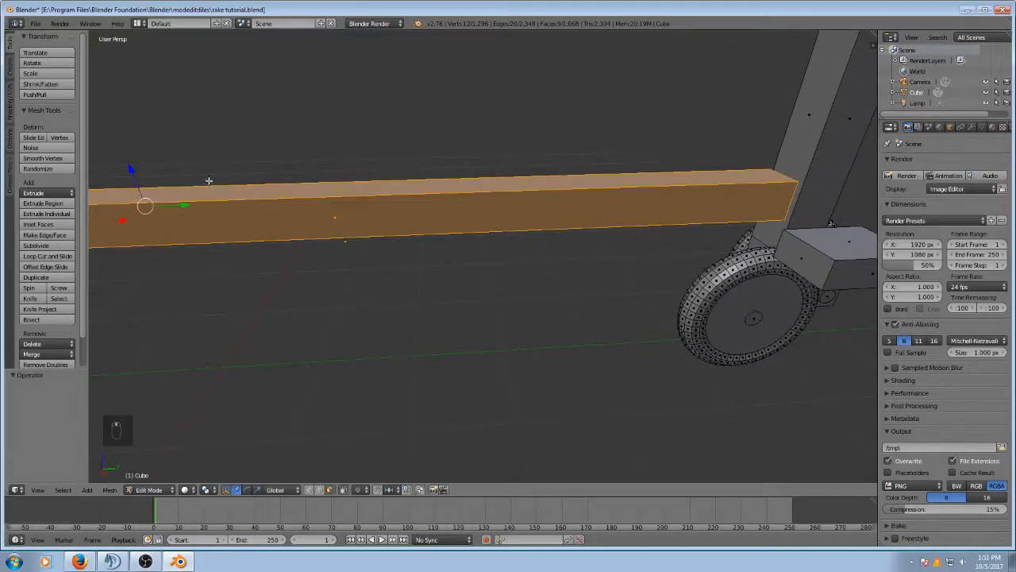
{"action": "left_click_drag", "start_coordinate": [132, 171], "coordinate": [136, 163]}
{"action": "middle_click_drag", "start_coordinate": [680, 224], "coordinate": [388, 129]}
{"action": "key", "text": "g"}
{"action": "key", "text": "z"}
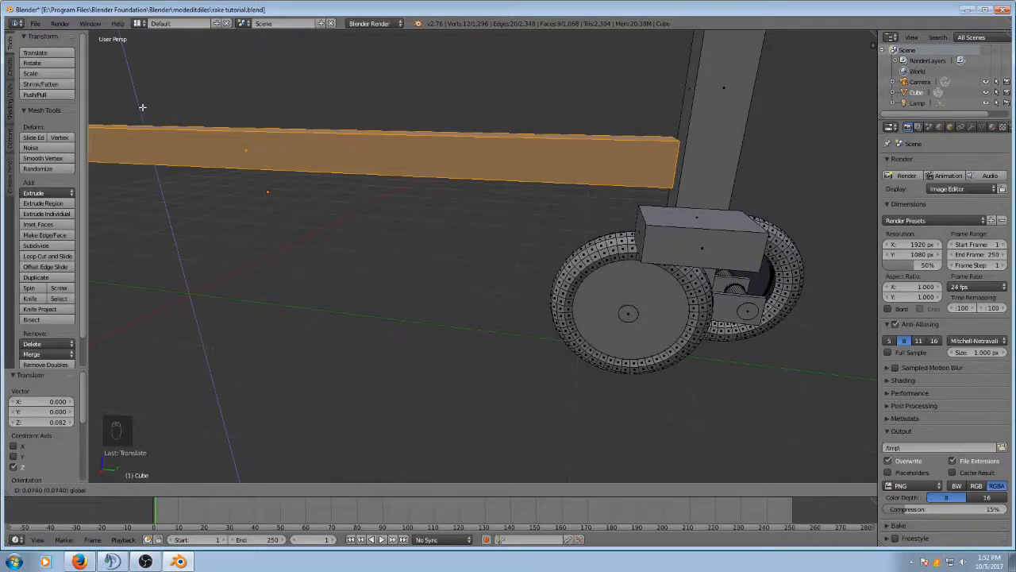
{"action": "left_click", "coordinate": [141, 105]}
{"action": "middle_click_drag", "start_coordinate": [397, 146], "coordinate": [508, 269]}
{"action": "key", "text": "a"}
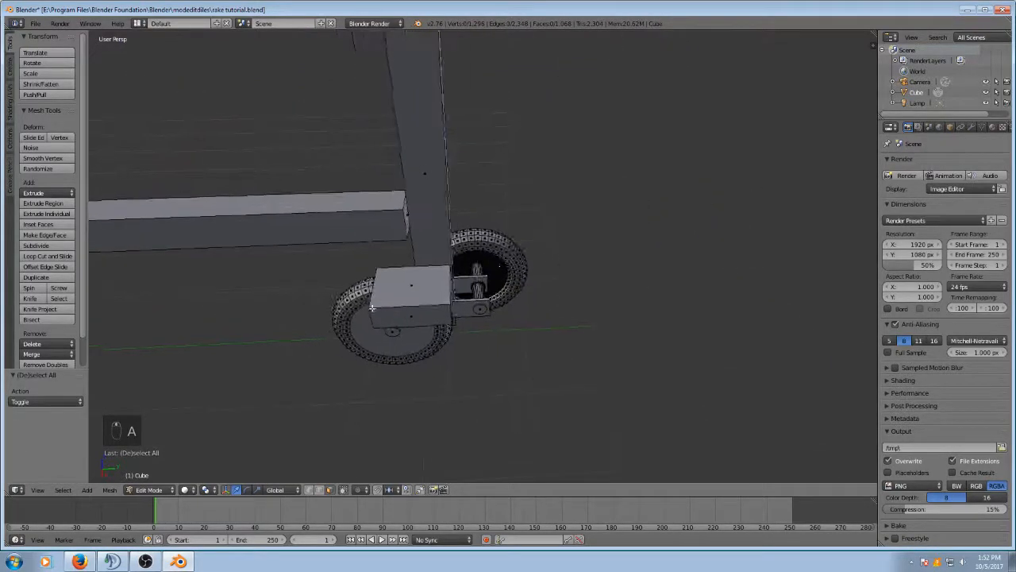
Step: Switch to Firefox to examine the beam-to-post bracket in two rake photos, and return to Blender
{"action": "scroll", "coordinate": [370, 307], "scroll_direction": "up", "scroll_amount": 4}
{"action": "scroll", "coordinate": [366, 303], "scroll_direction": "down", "scroll_amount": 2}
{"action": "middle_click_drag", "start_coordinate": [366, 302], "coordinate": [701, 288]}
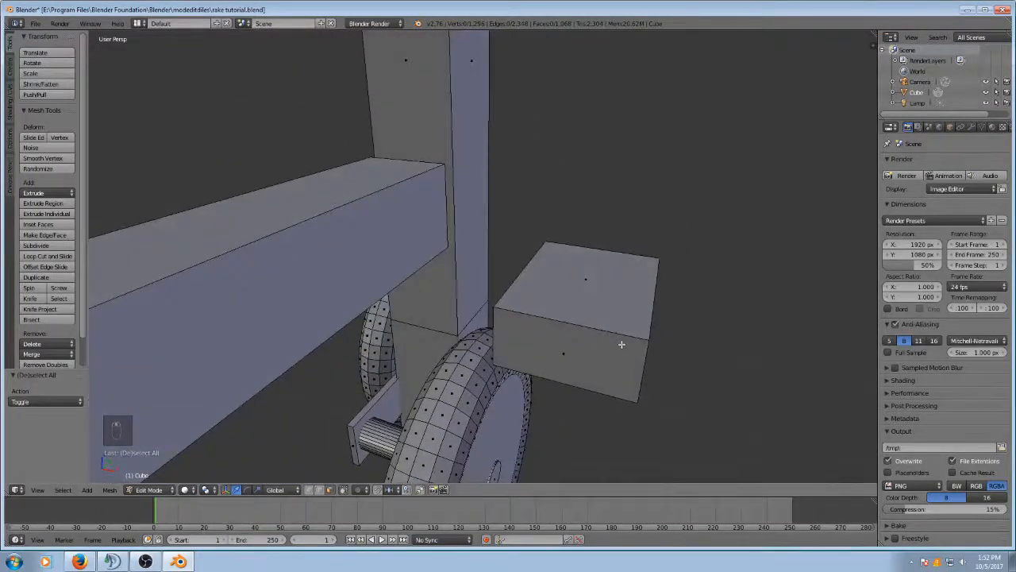
{"action": "left_click", "coordinate": [180, 562]}
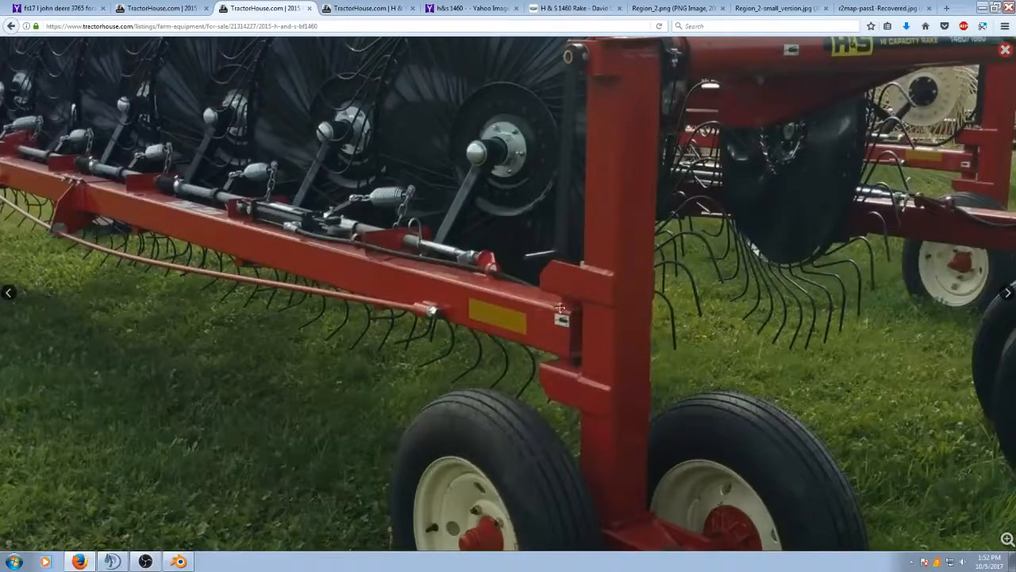
{"action": "left_click", "coordinate": [560, 8]}
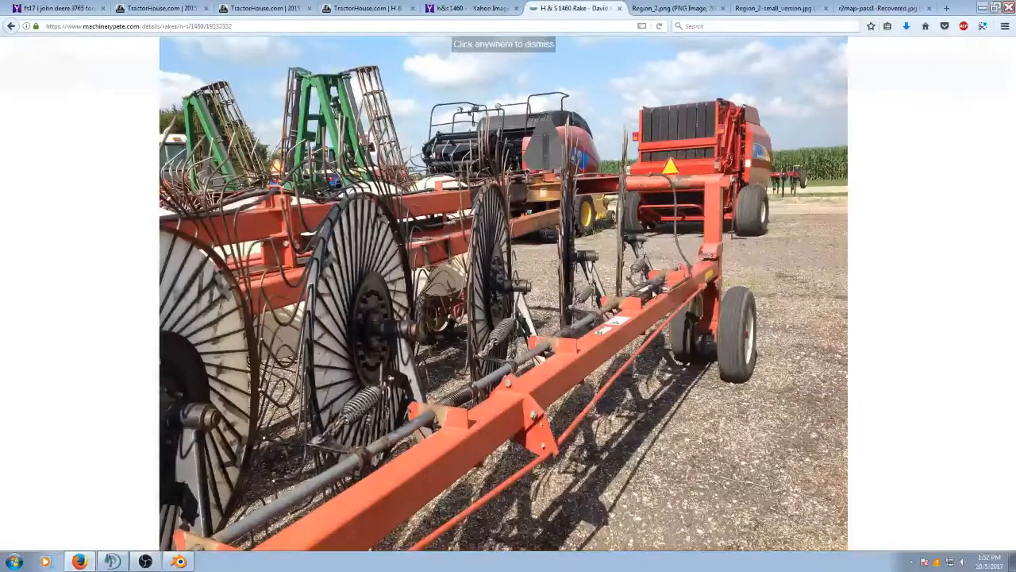
{"action": "left_click", "coordinate": [179, 562]}
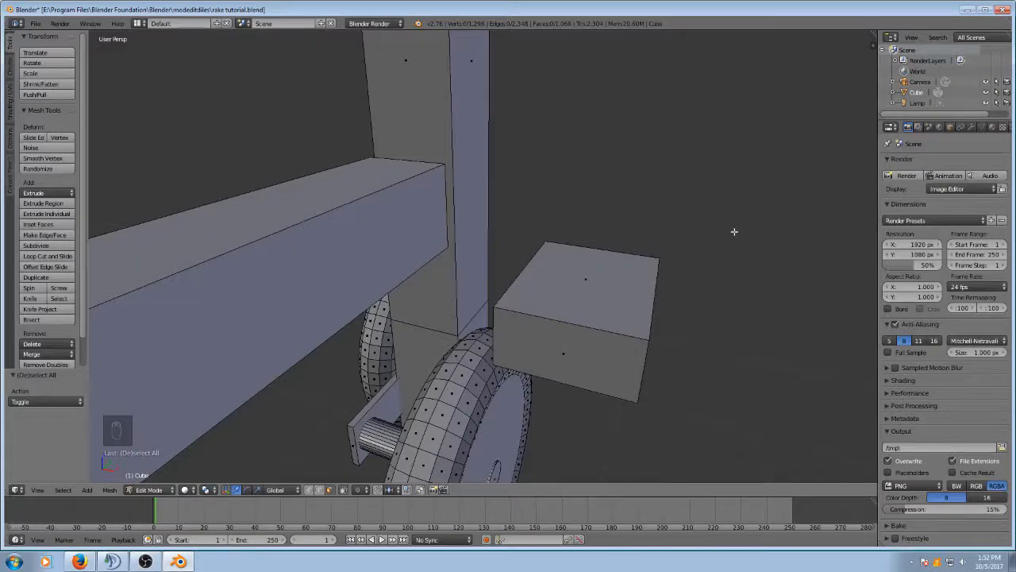
Step: Add a crosswise loop cut around the loose bracket block, slid off centre towards the end away from the beam
{"action": "middle_click_drag", "start_coordinate": [733, 229], "coordinate": [669, 246]}
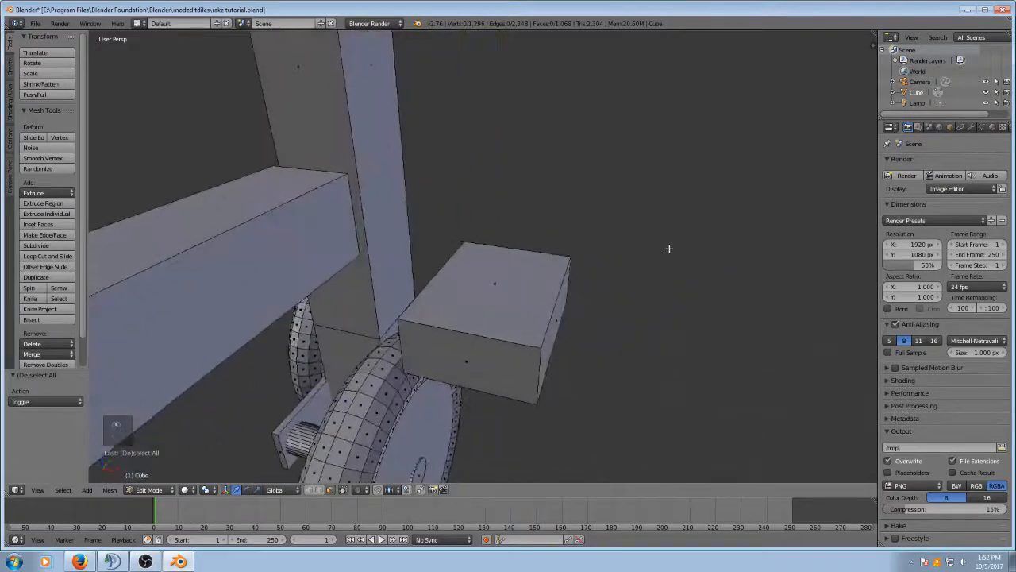
{"action": "middle_click_drag", "start_coordinate": [593, 273], "coordinate": [557, 270]}
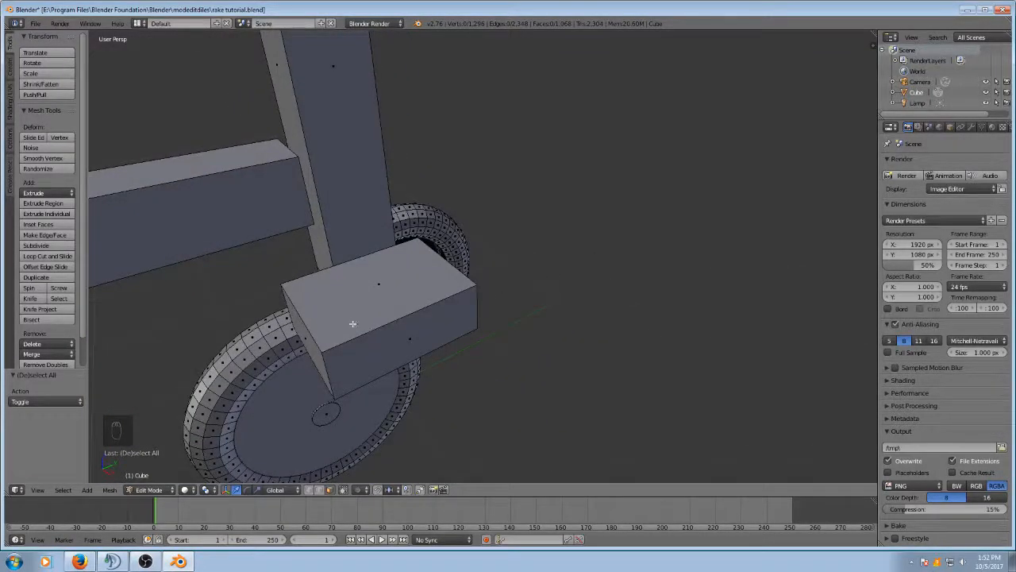
{"action": "key", "text": "ctrl+r"}
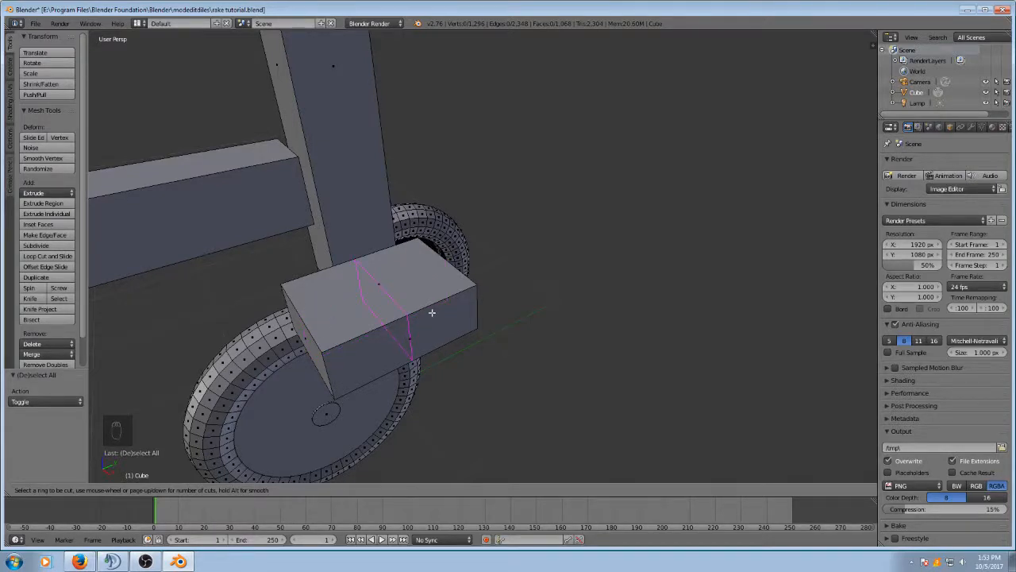
{"action": "left_click", "coordinate": [412, 313]}
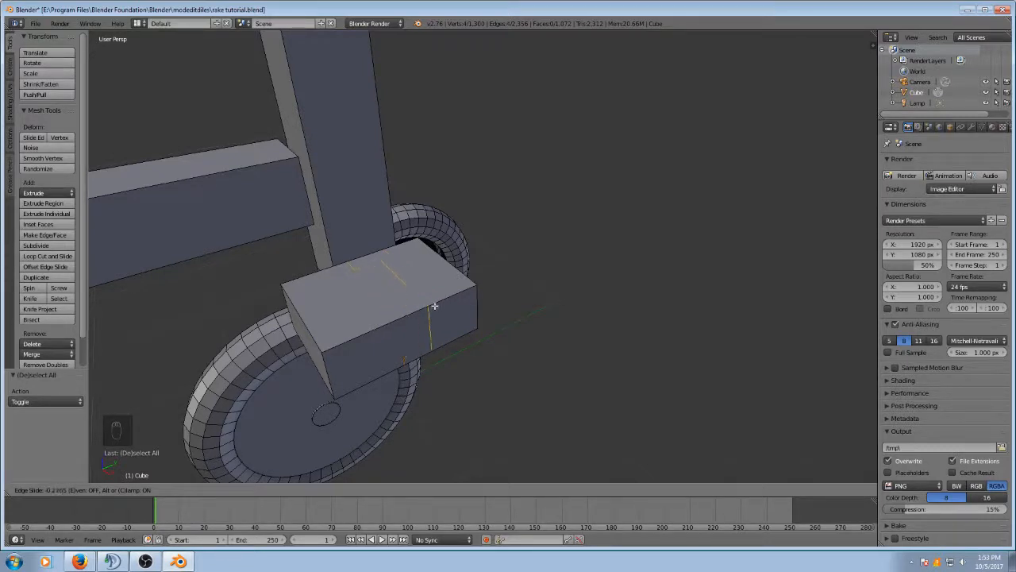
{"action": "left_click", "coordinate": [432, 304]}
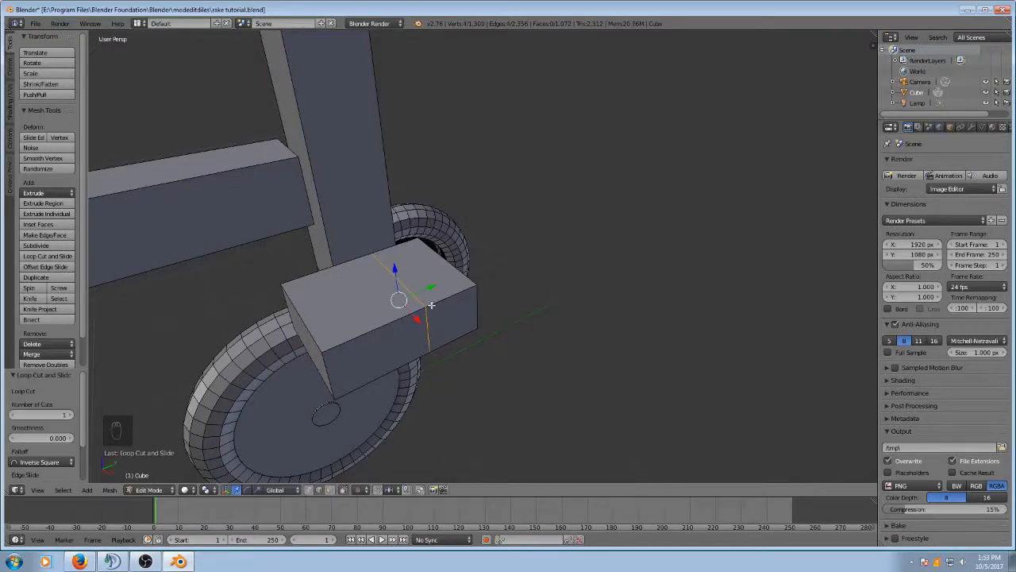
Step: Add two lengthwise loop cuts to the bracket block, slid about 0.84 and -0.83 to run close to its opposite long sides
{"action": "middle_click_drag", "start_coordinate": [486, 263], "coordinate": [536, 269]}
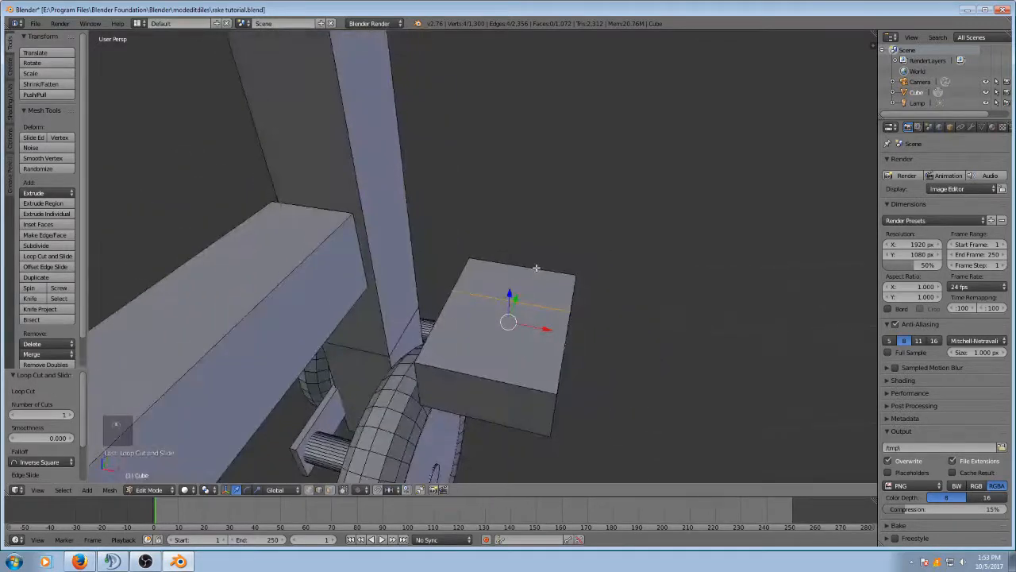
{"action": "key", "text": "ctrl+r"}
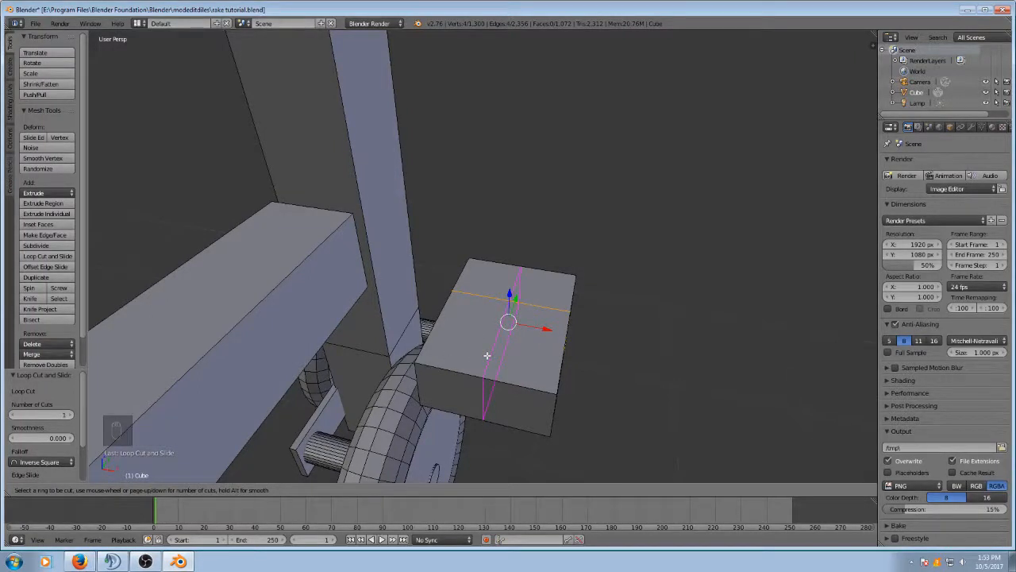
{"action": "left_click", "coordinate": [487, 354]}
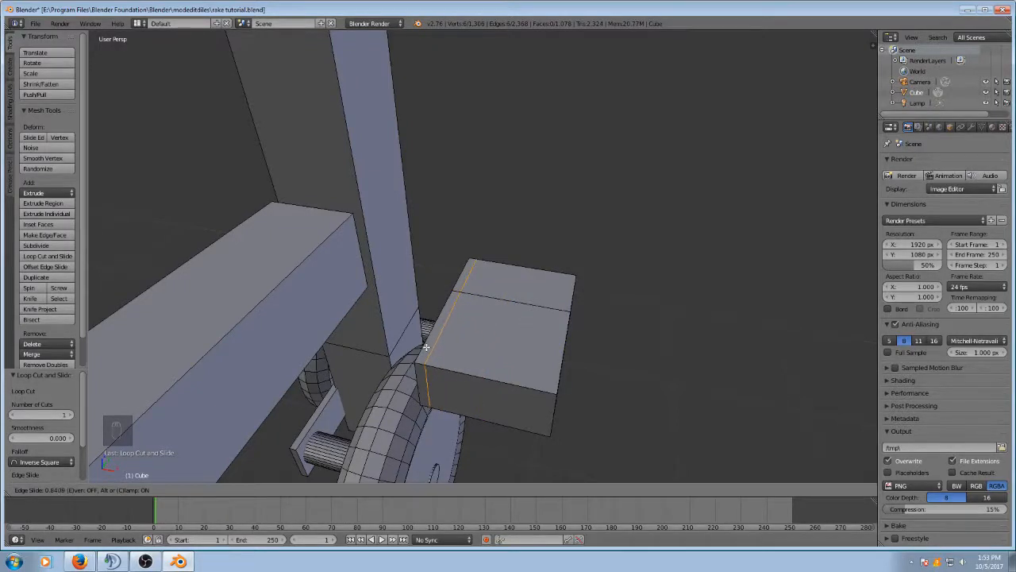
{"action": "left_click", "coordinate": [426, 347]}
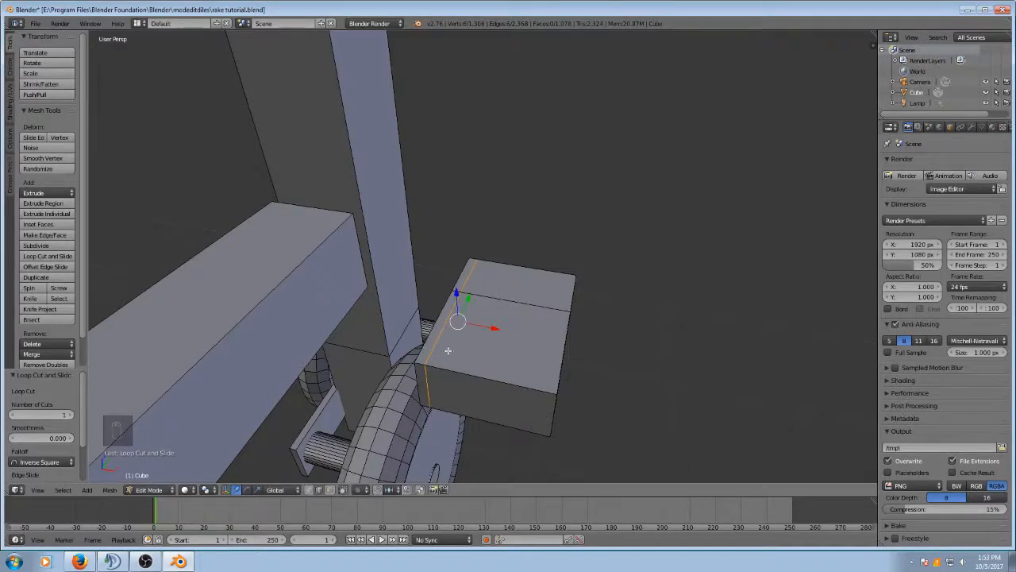
{"action": "key", "text": "ctrl+r"}
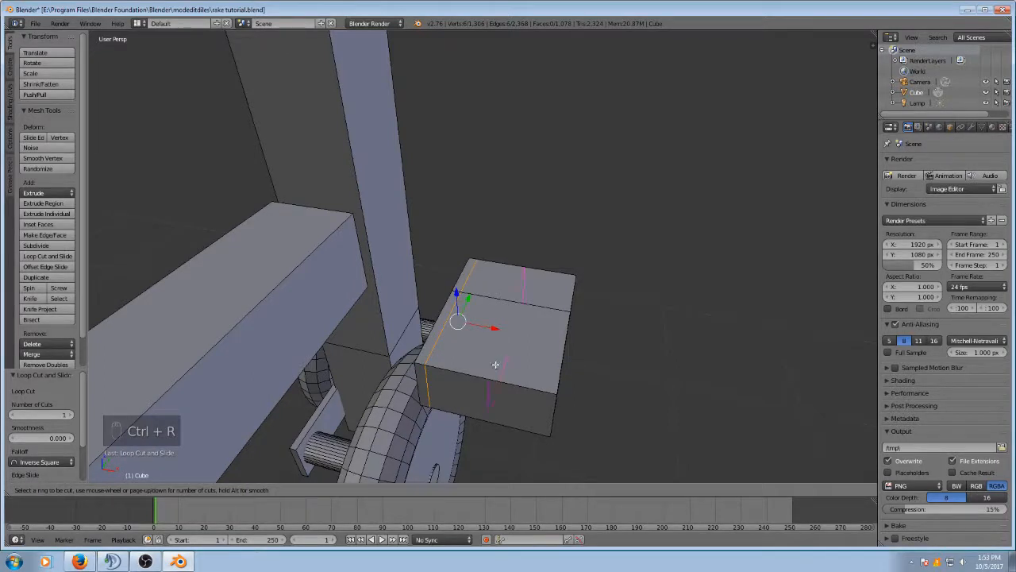
{"action": "left_click", "coordinate": [495, 365]}
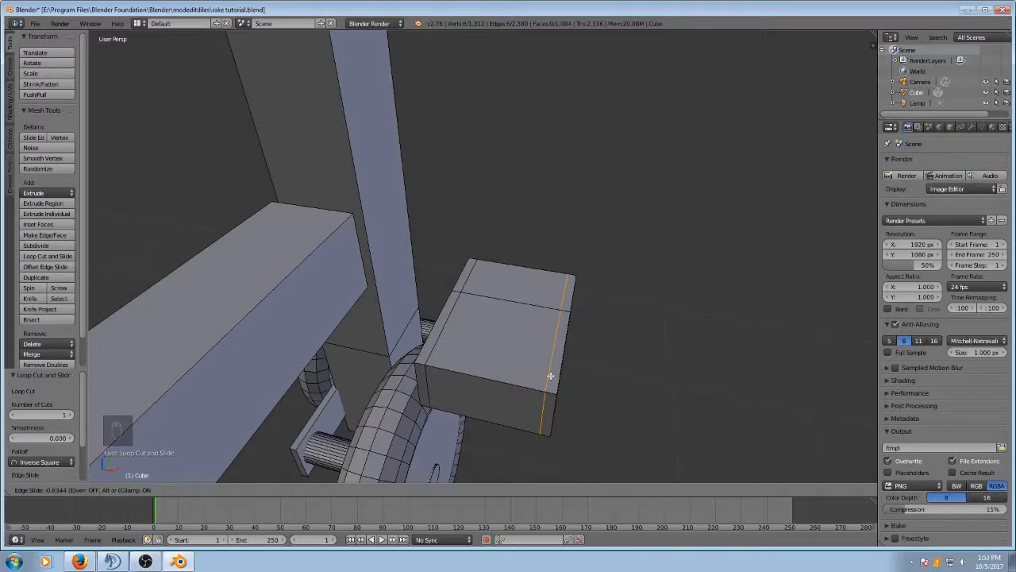
{"action": "left_click", "coordinate": [550, 375]}
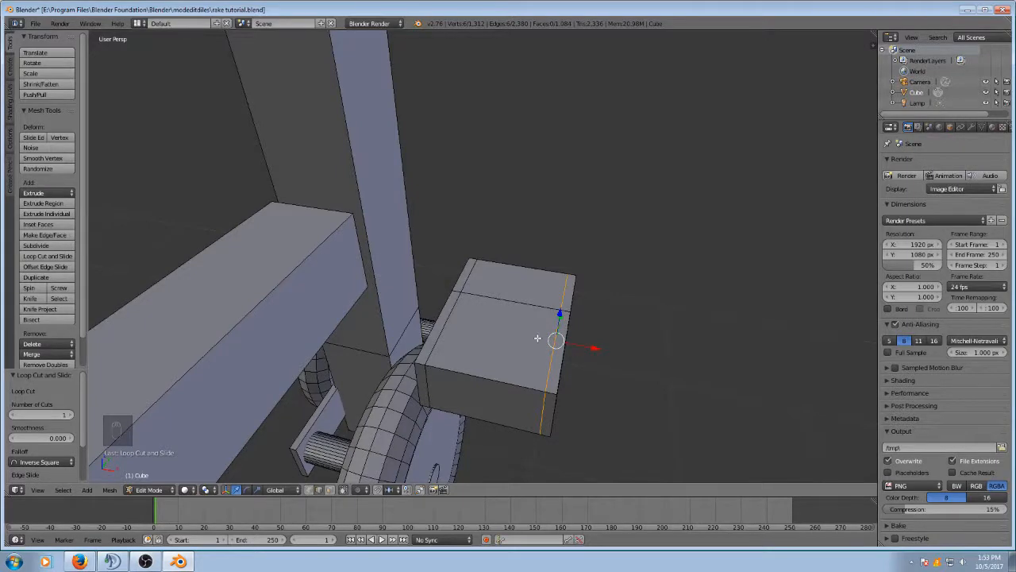
Step: Clear the selection, switch to face selection, and select the large middle face on top of the bracket block
{"action": "middle_click_drag", "start_coordinate": [538, 338], "coordinate": [603, 324]}
{"action": "key", "text": "a"}
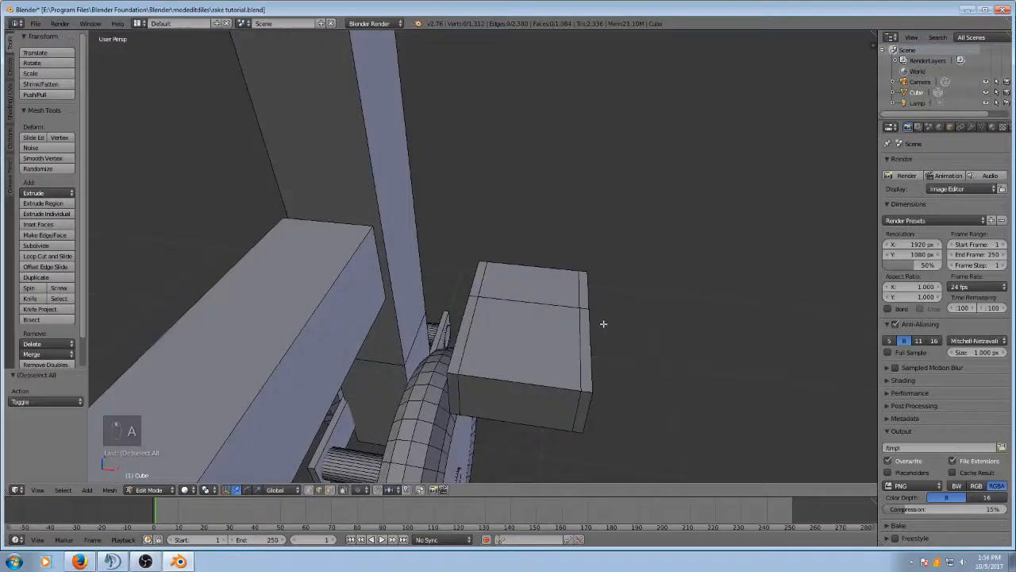
{"action": "left_click", "coordinate": [330, 490]}
{"action": "middle_click_drag", "start_coordinate": [701, 335], "coordinate": [661, 301]}
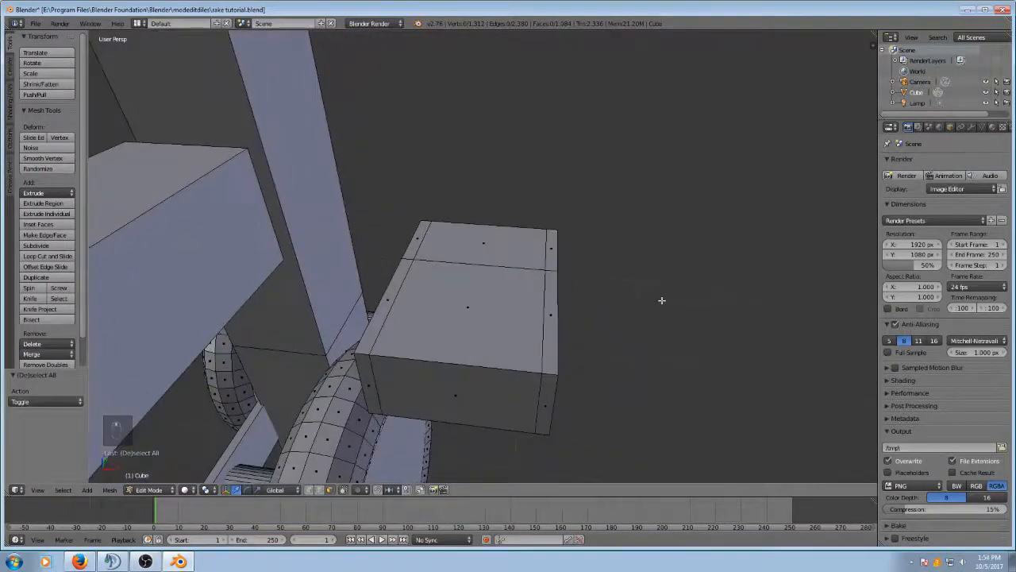
{"action": "right_click", "coordinate": [480, 320]}
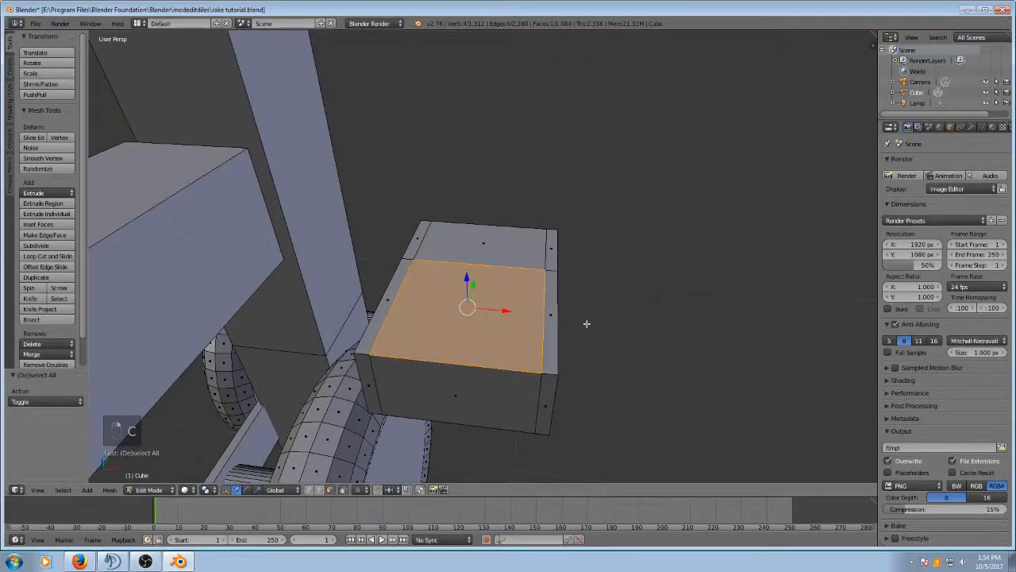
{"action": "key", "text": "g"}
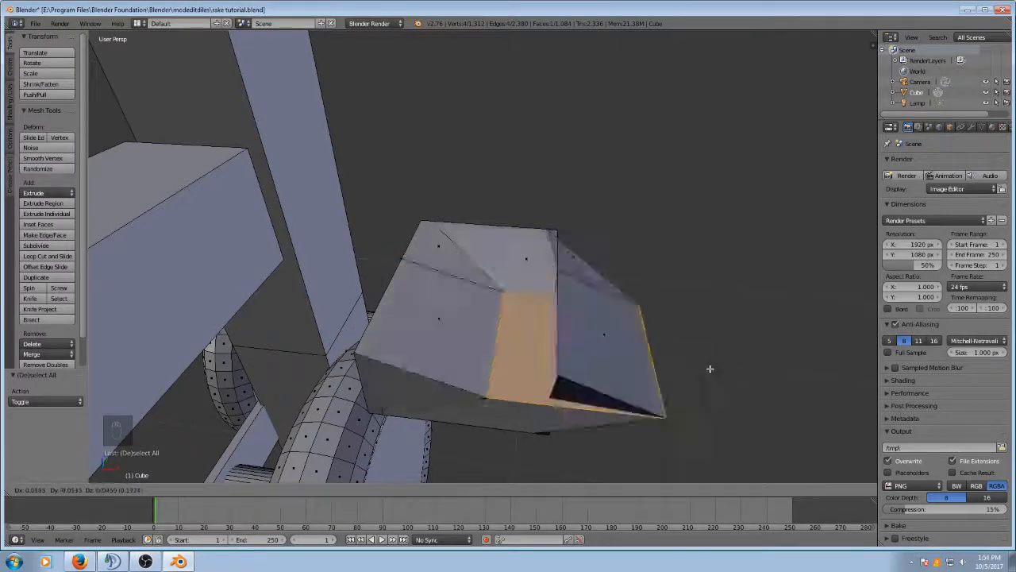
{"action": "left_click", "coordinate": [599, 313]}
{"action": "key", "text": "ctrl+z"}
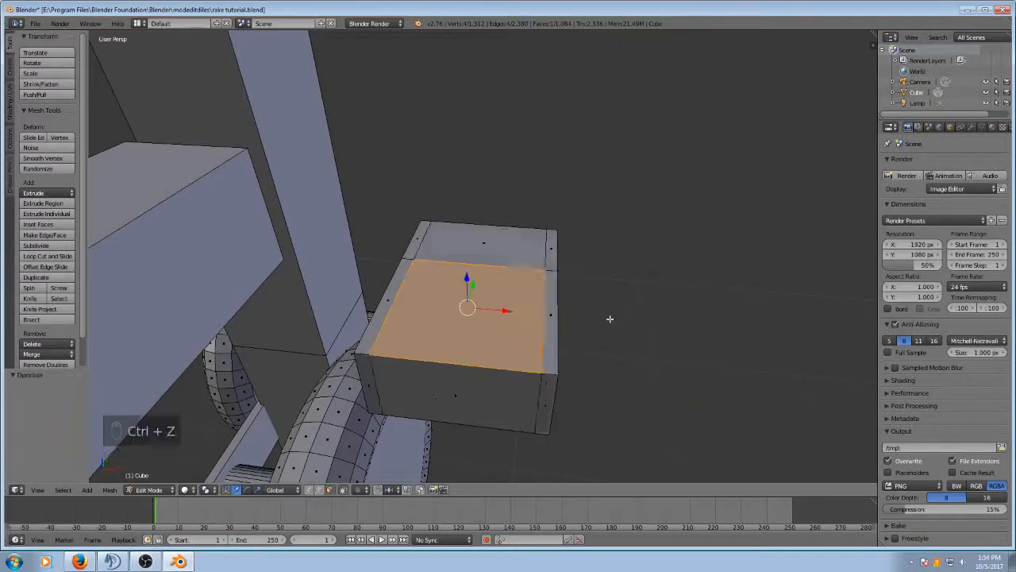
Step: Move the selected top face of the bracket block -0.220 along Z, down into the block
{"action": "middle_click_drag", "start_coordinate": [609, 316], "coordinate": [629, 296]}
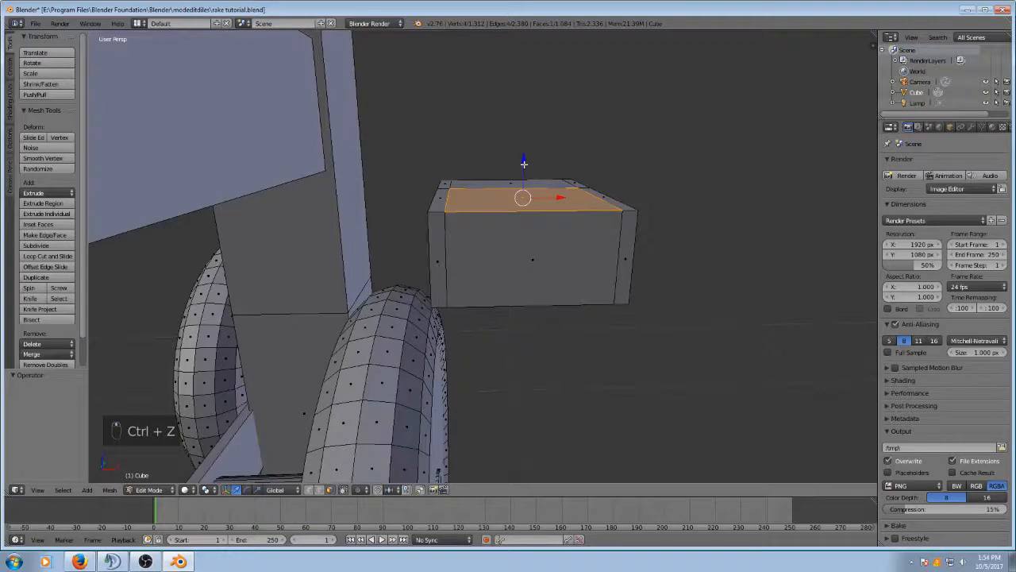
{"action": "left_click_drag", "start_coordinate": [524, 162], "coordinate": [508, 231]}
{"action": "middle_click_drag", "start_coordinate": [669, 159], "coordinate": [561, 273]}
{"action": "key", "text": "g"}
{"action": "key", "text": "y"}
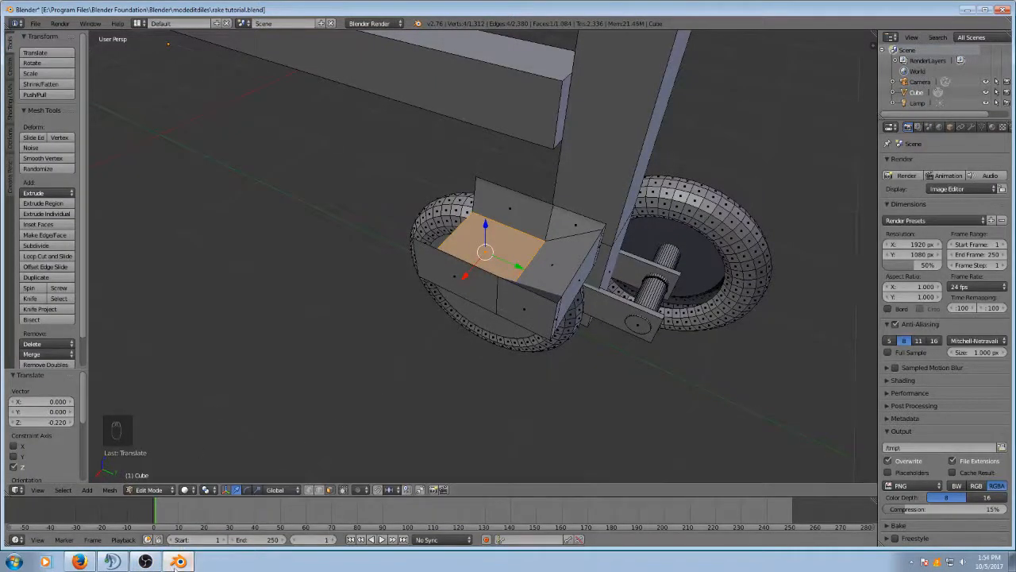
Step: Switch to Firefox and examine the H & S BF1460 listing photos for the bracket joining the beam to the upright post
{"action": "left_click", "coordinate": [79, 562]}
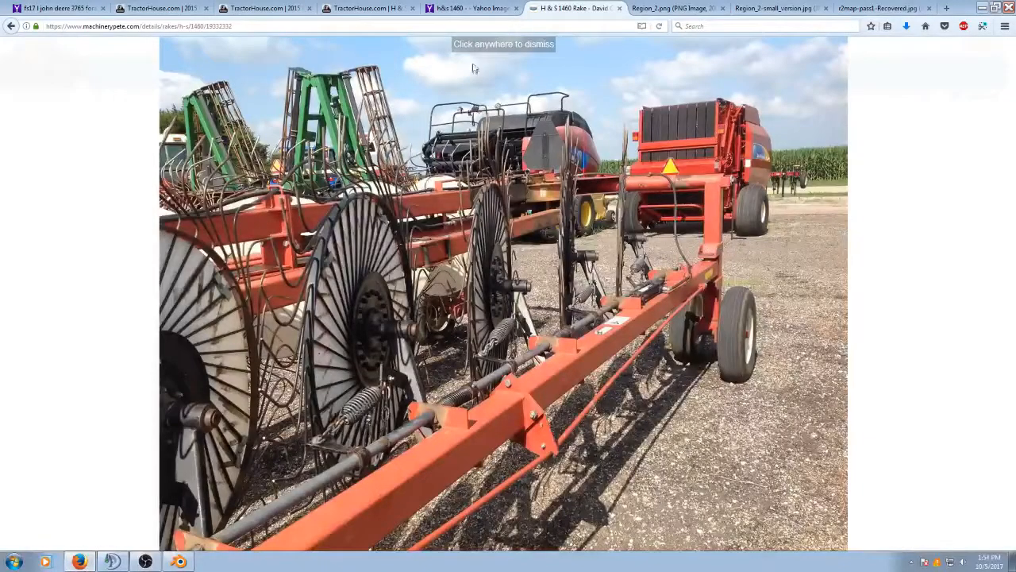
{"action": "left_click", "coordinate": [339, 8]}
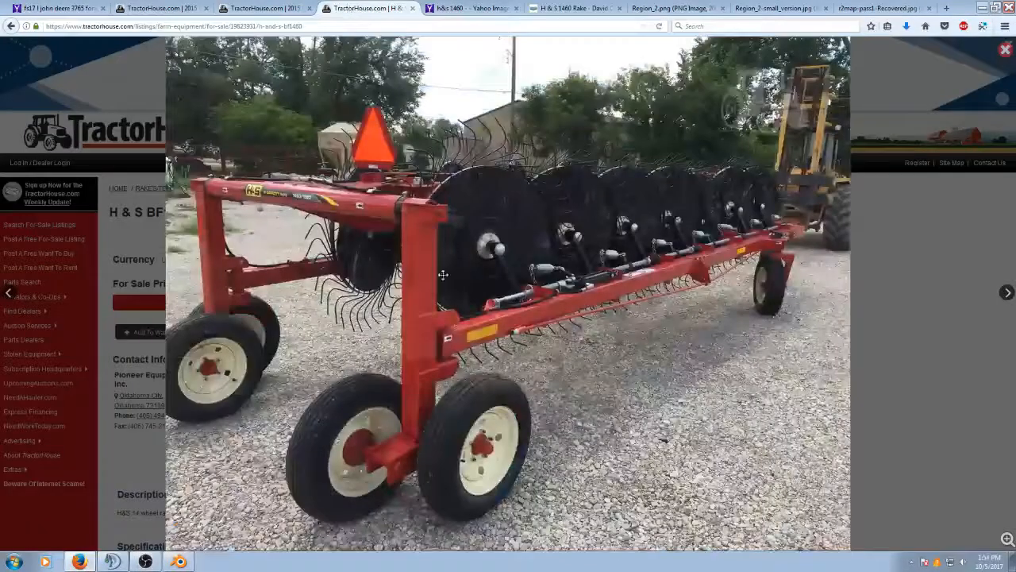
{"action": "left_click", "coordinate": [434, 332]}
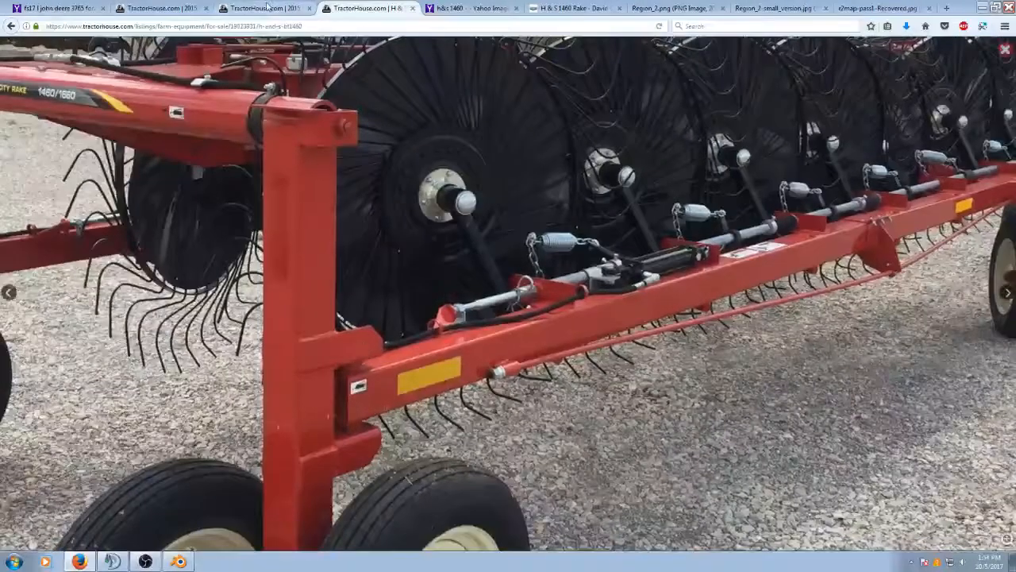
{"action": "left_click", "coordinate": [266, 8]}
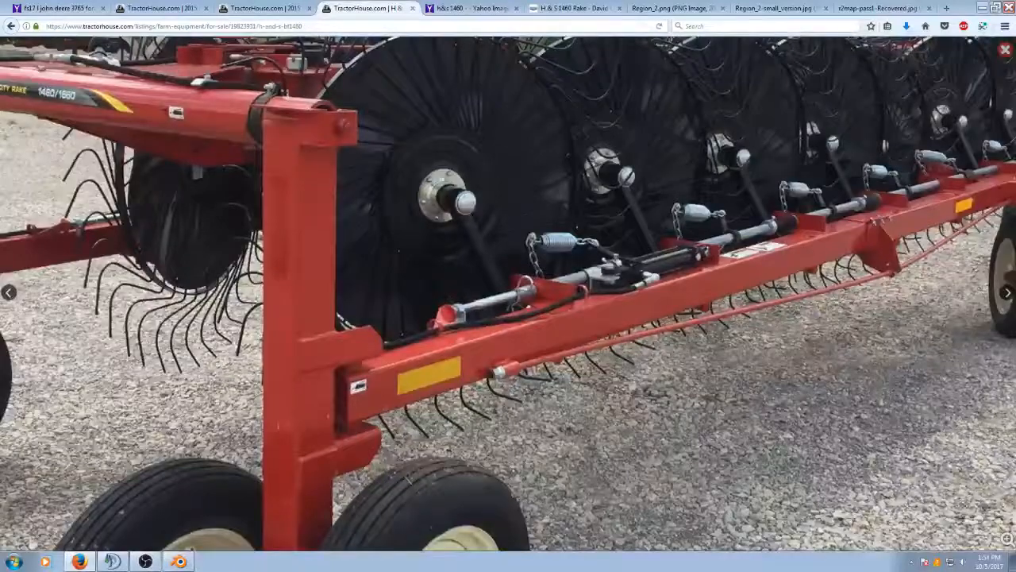
{"action": "left_click", "coordinate": [1007, 293]}
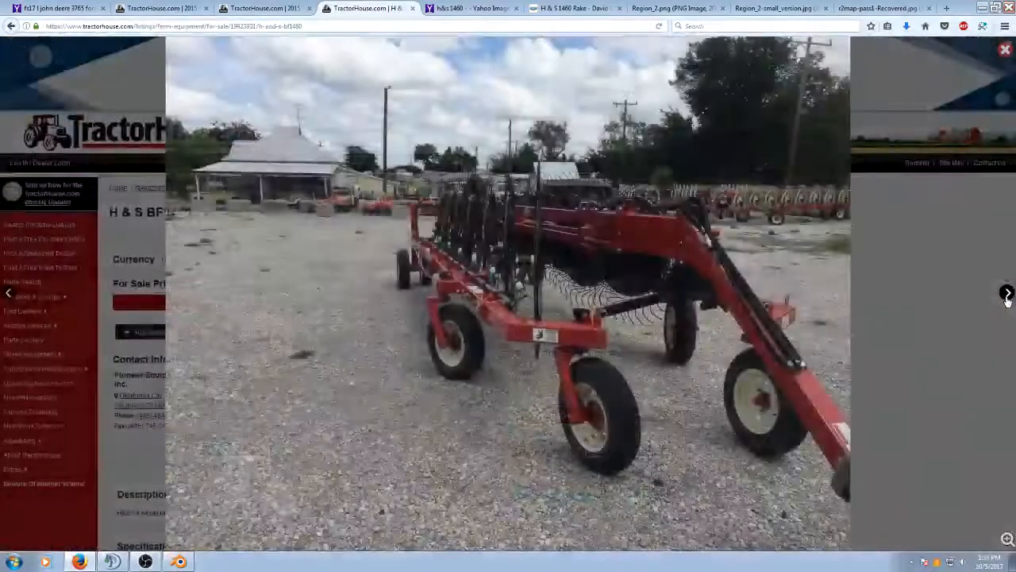
{"action": "left_click", "coordinate": [1006, 294]}
{"action": "left_click", "coordinate": [1007, 294]}
{"action": "left_click", "coordinate": [1007, 293]}
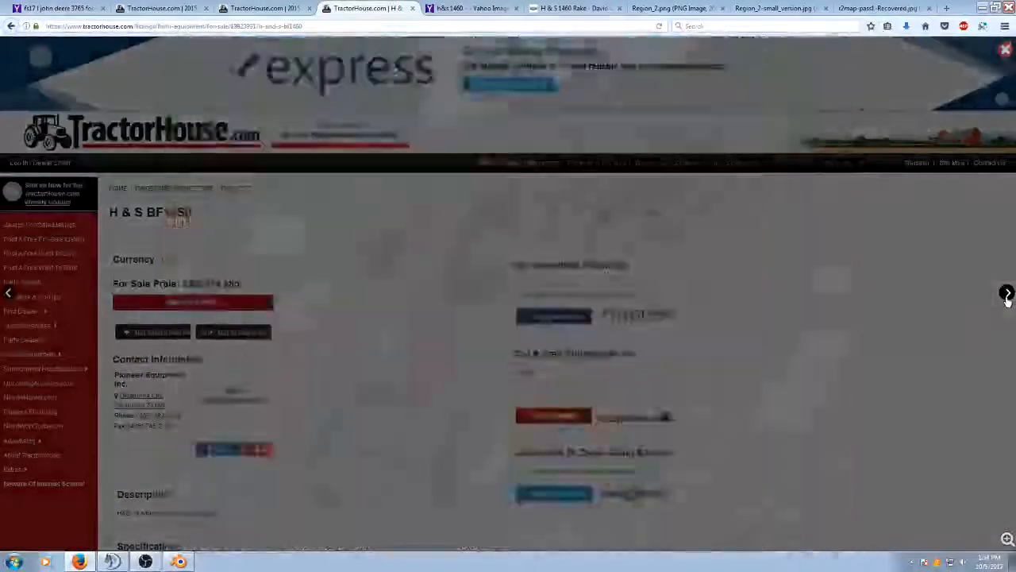
{"action": "left_click", "coordinate": [1007, 294]}
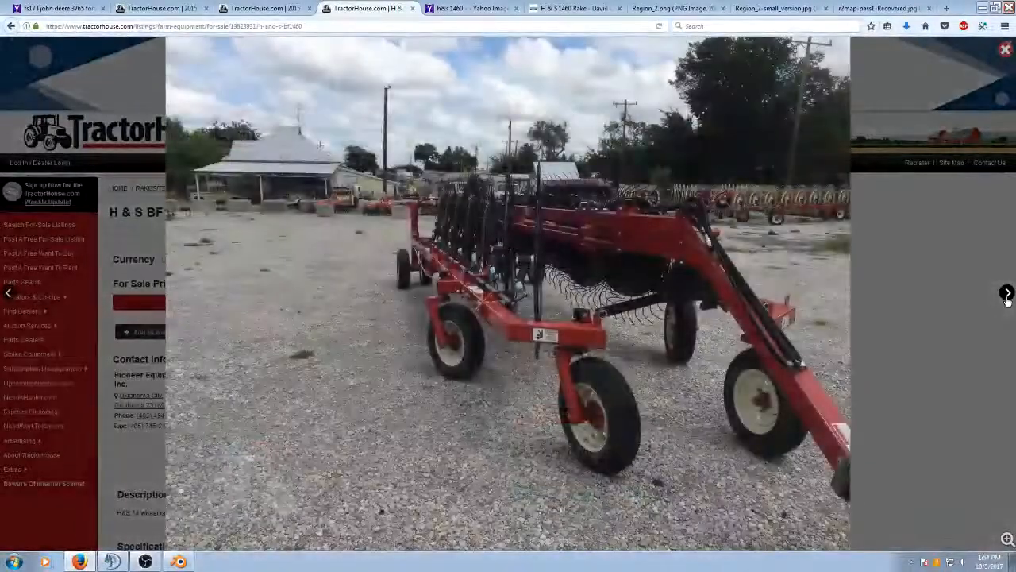
{"action": "left_click", "coordinate": [1007, 294]}
{"action": "left_click", "coordinate": [1007, 294]}
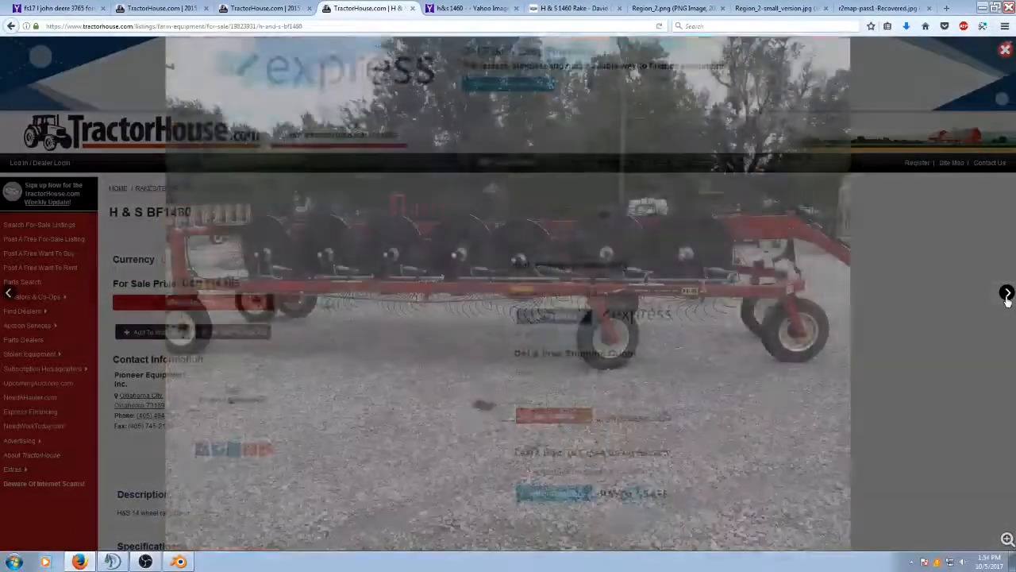
Step: Browse the AGCO Finance 2015 H & S listing's photos and examine an enlarged view of the beam's junction with the rear post
{"action": "left_click", "coordinate": [162, 7]}
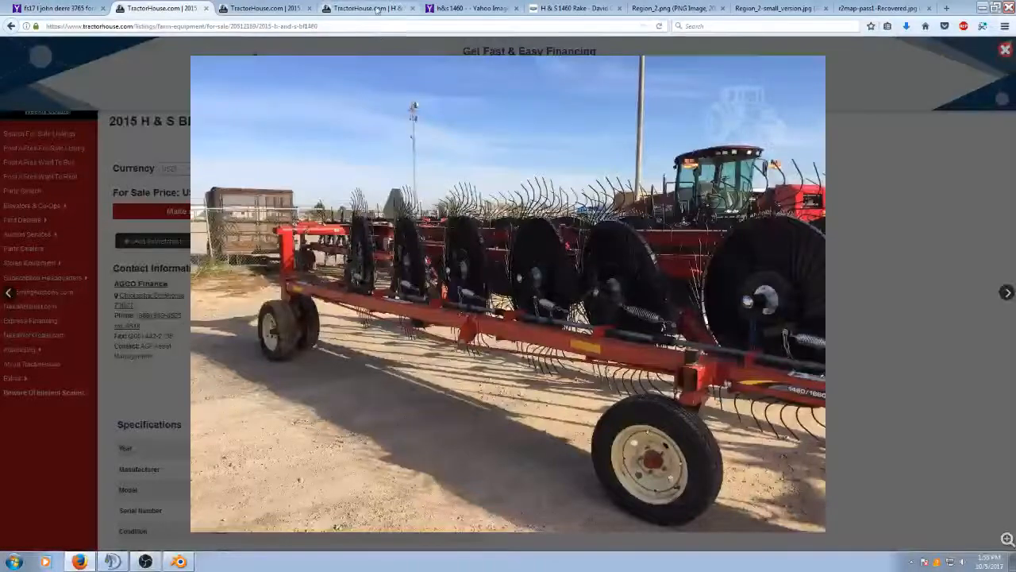
{"action": "left_click", "coordinate": [1006, 294]}
{"action": "left_click", "coordinate": [1007, 294]}
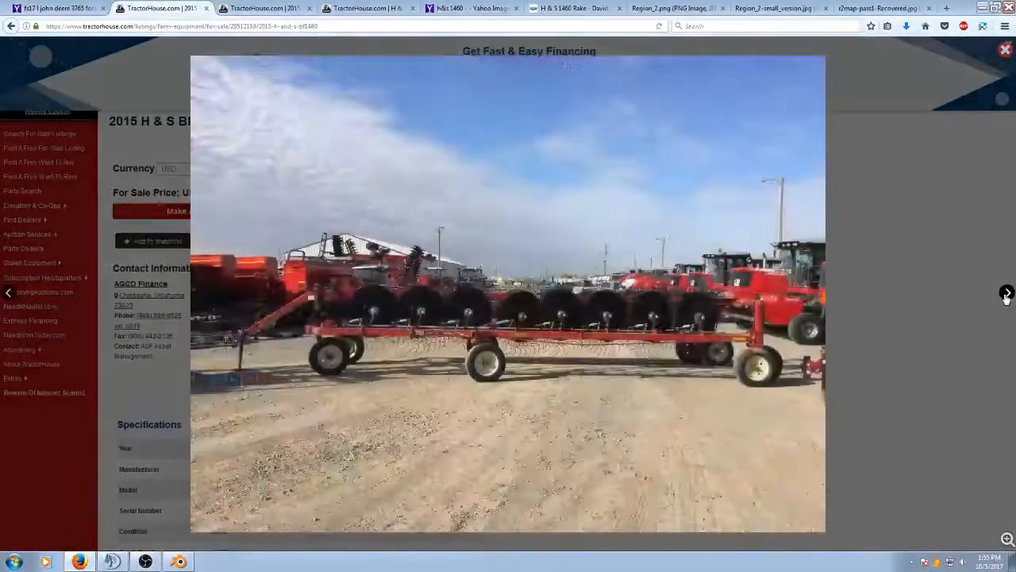
{"action": "left_click", "coordinate": [1007, 293]}
{"action": "left_click", "coordinate": [1007, 293]}
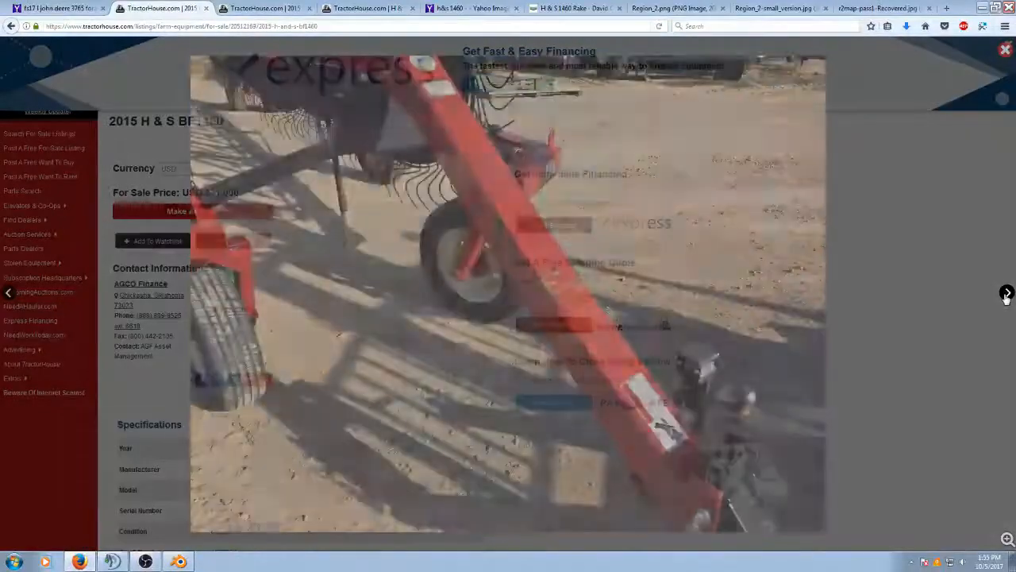
{"action": "left_click", "coordinate": [1007, 294]}
{"action": "left_click", "coordinate": [1007, 294]}
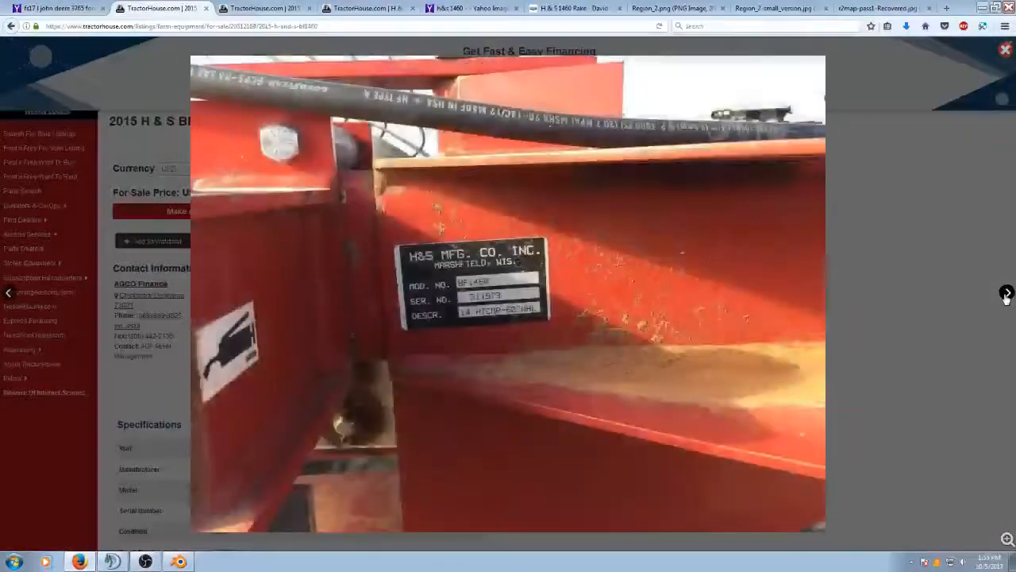
{"action": "left_click", "coordinate": [1007, 294]}
{"action": "left_click", "coordinate": [1007, 293]}
{"action": "left_click", "coordinate": [1007, 294]}
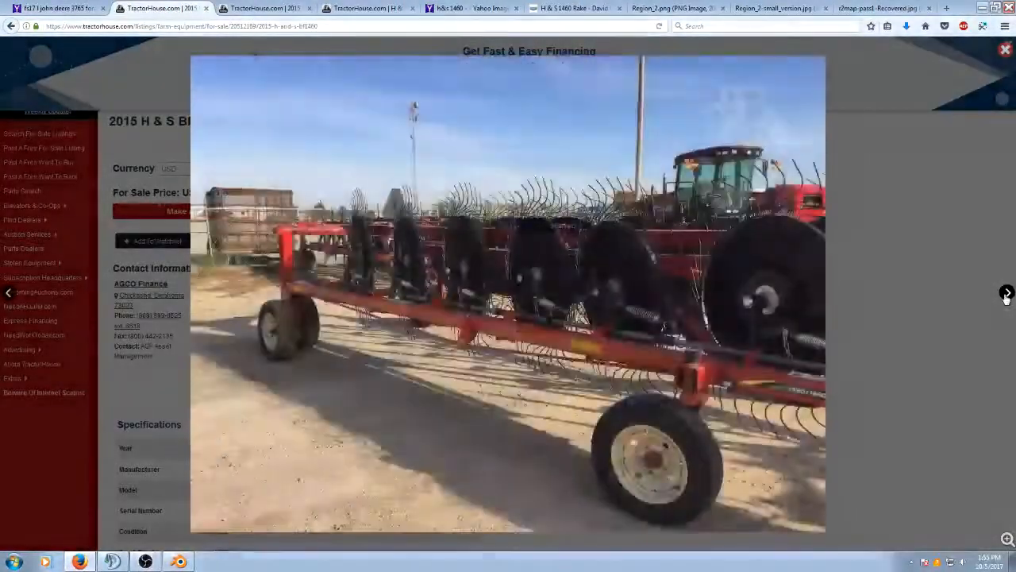
{"action": "left_click", "coordinate": [1008, 539]}
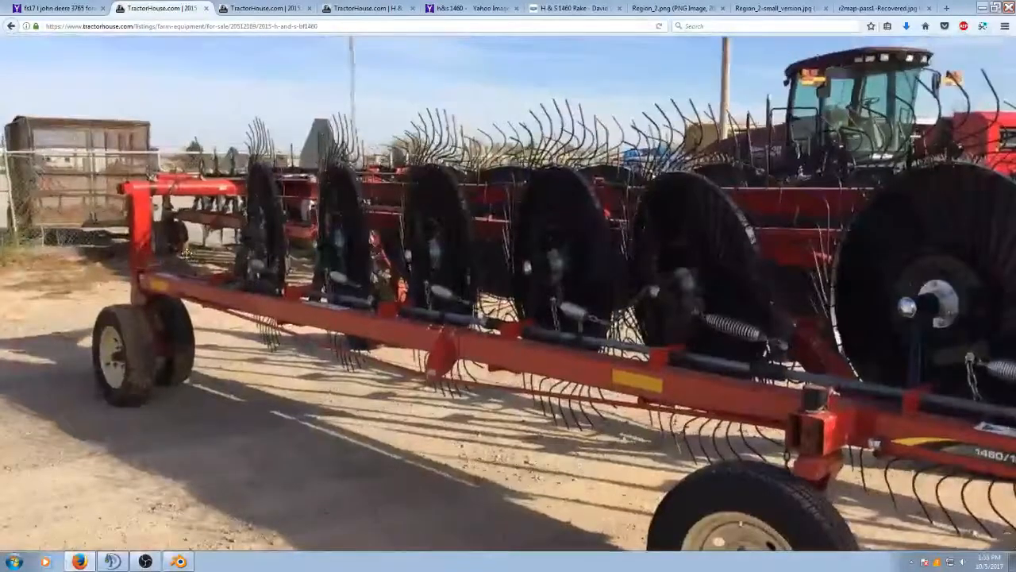
{"action": "left_click_drag", "start_coordinate": [337, 255], "coordinate": [388, 328]}
{"action": "scroll", "coordinate": [388, 328], "scroll_direction": "up", "scroll_amount": 5}
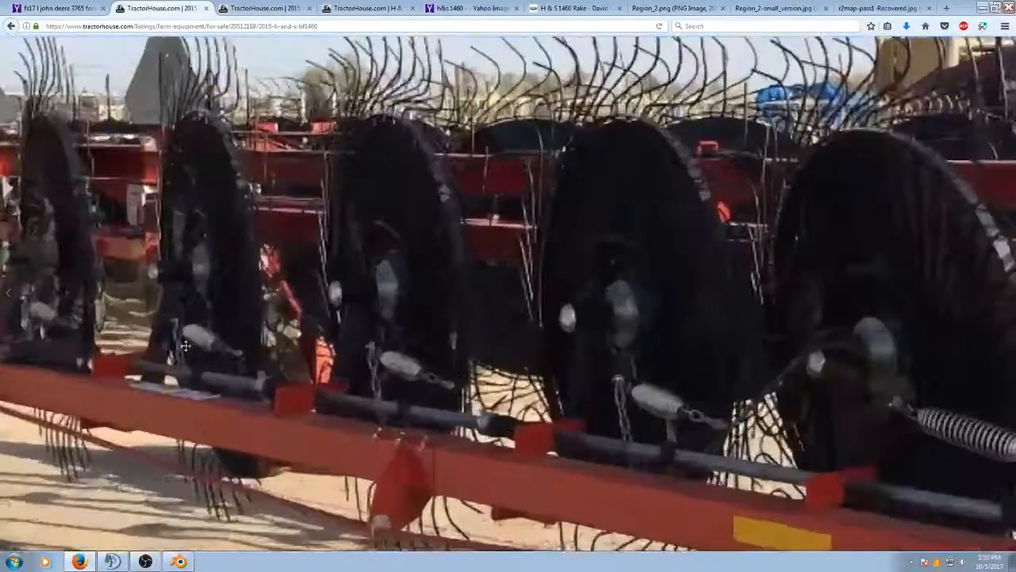
{"action": "scroll", "coordinate": [182, 313], "scroll_direction": "down", "scroll_amount": 5}
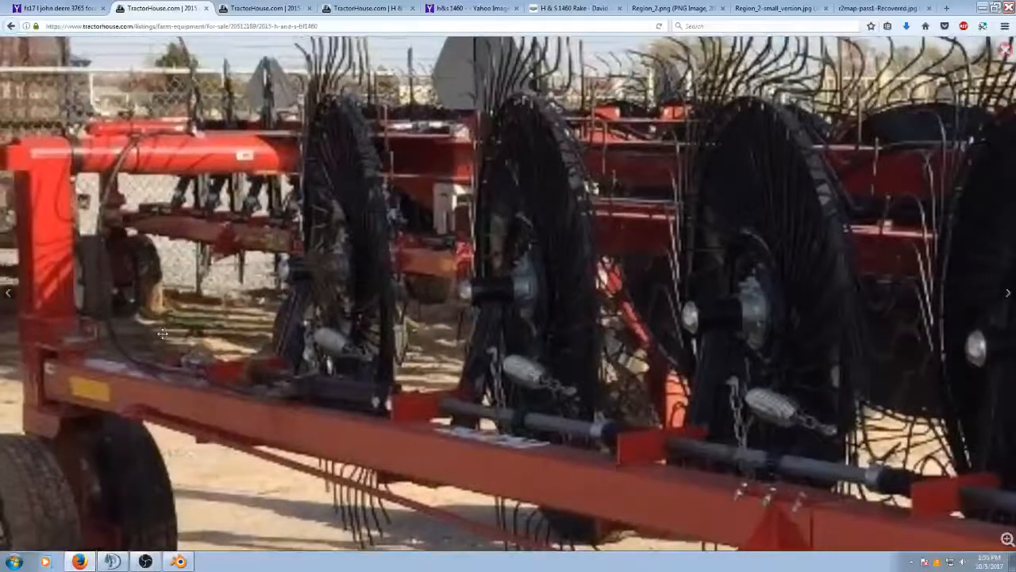
{"action": "scroll", "coordinate": [138, 327], "scroll_direction": "up", "scroll_amount": 3}
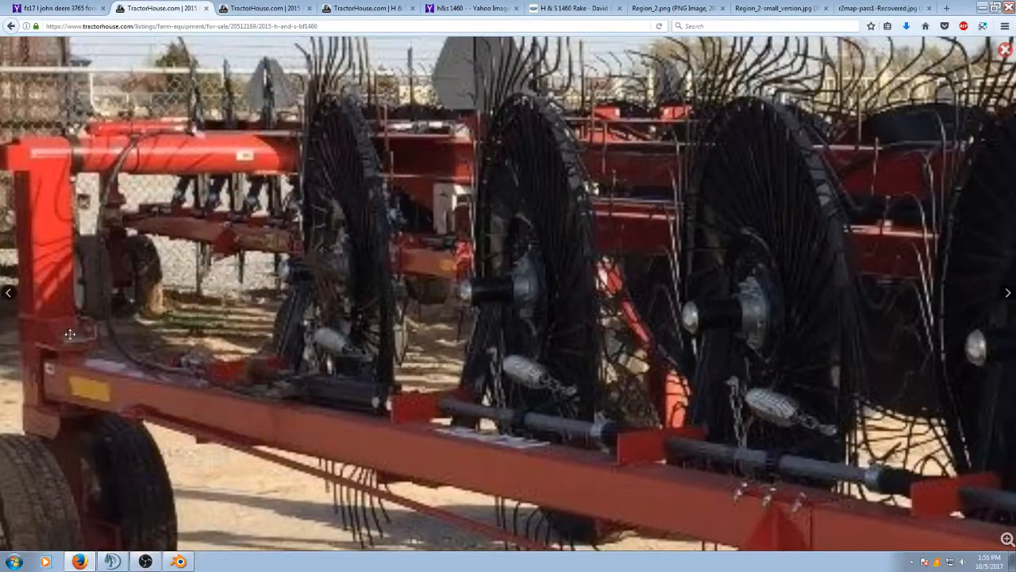
Step: Examine the bracket and rear post from several angles in the other 2015 H & S BF1460 listing's photos
{"action": "left_click", "coordinate": [272, 10]}
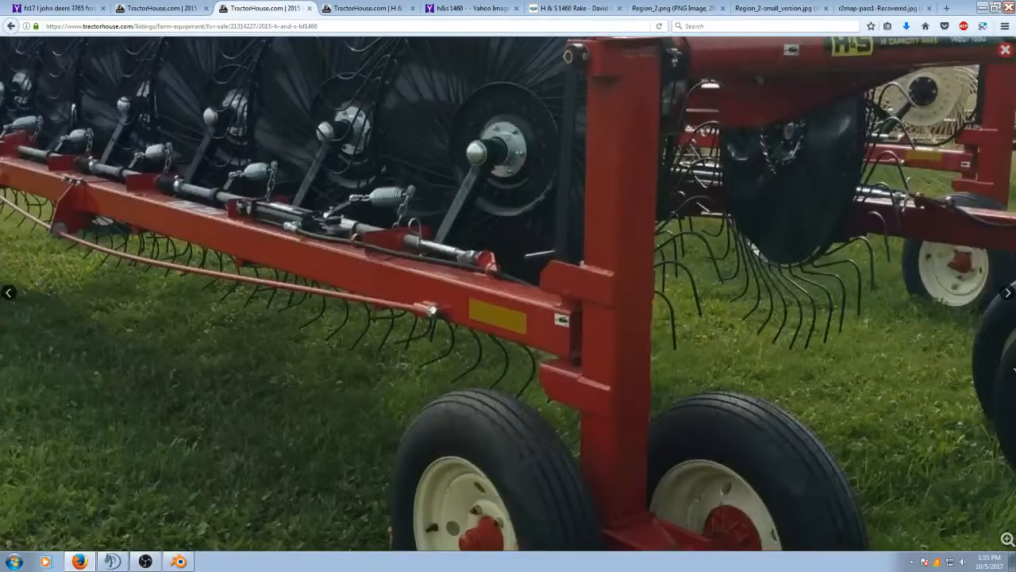
{"action": "left_click", "coordinate": [1007, 294]}
{"action": "left_click", "coordinate": [1007, 294]}
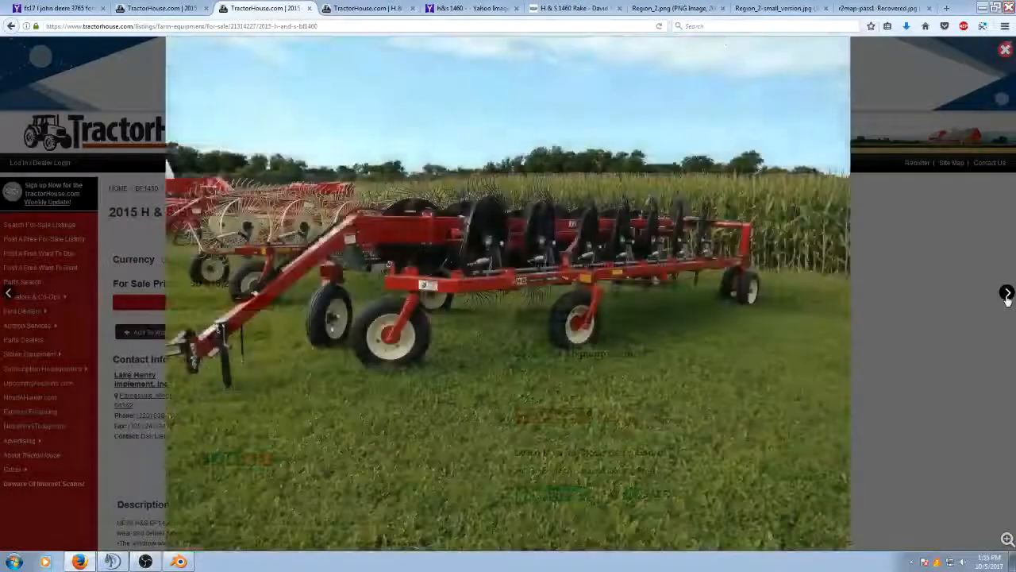
{"action": "left_click", "coordinate": [1007, 294]}
{"action": "left_click", "coordinate": [1007, 294]}
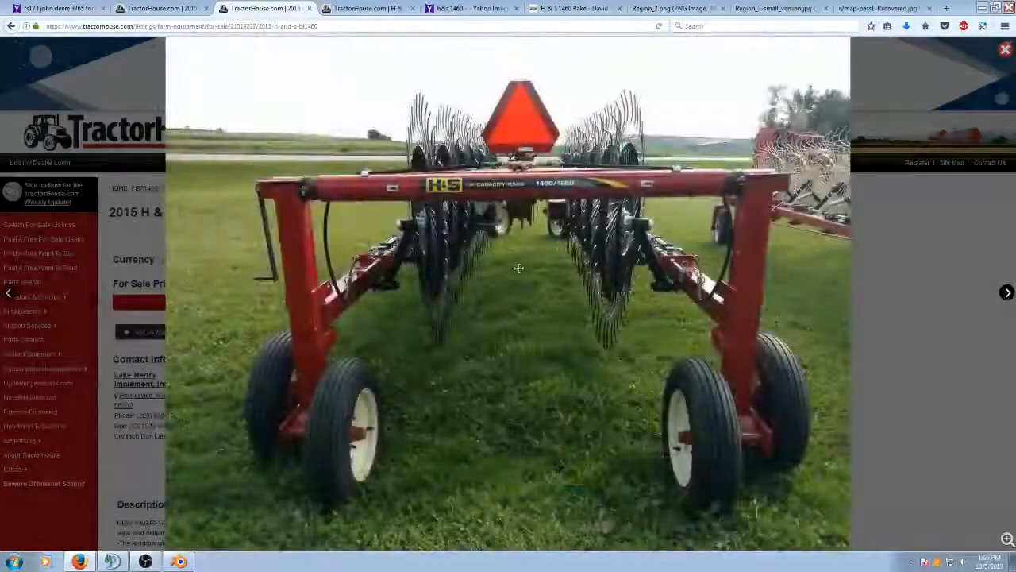
{"action": "left_click", "coordinate": [6, 293]}
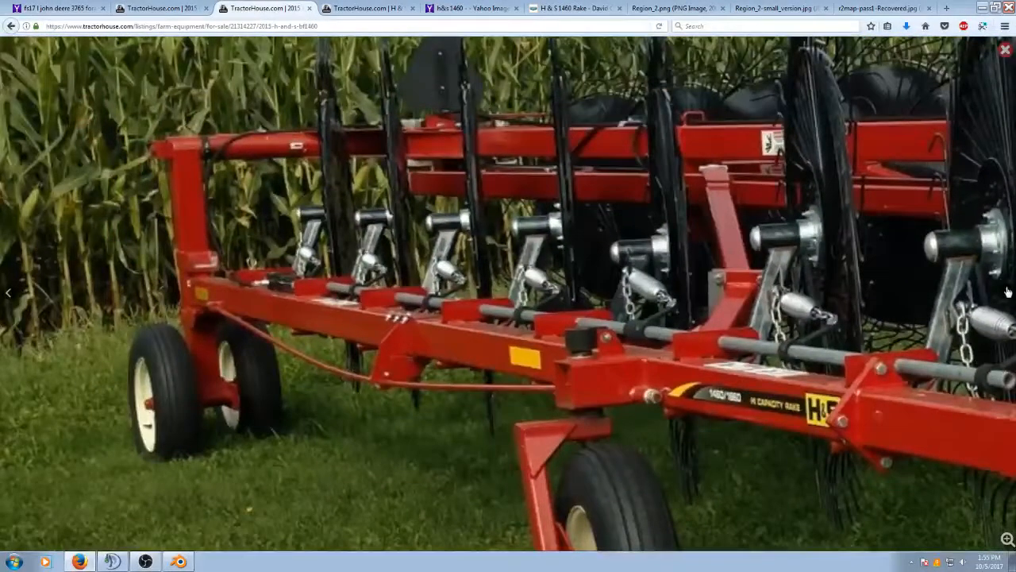
{"action": "left_click", "coordinate": [1007, 292]}
{"action": "left_click", "coordinate": [1007, 293]}
{"action": "left_click", "coordinate": [1008, 293]}
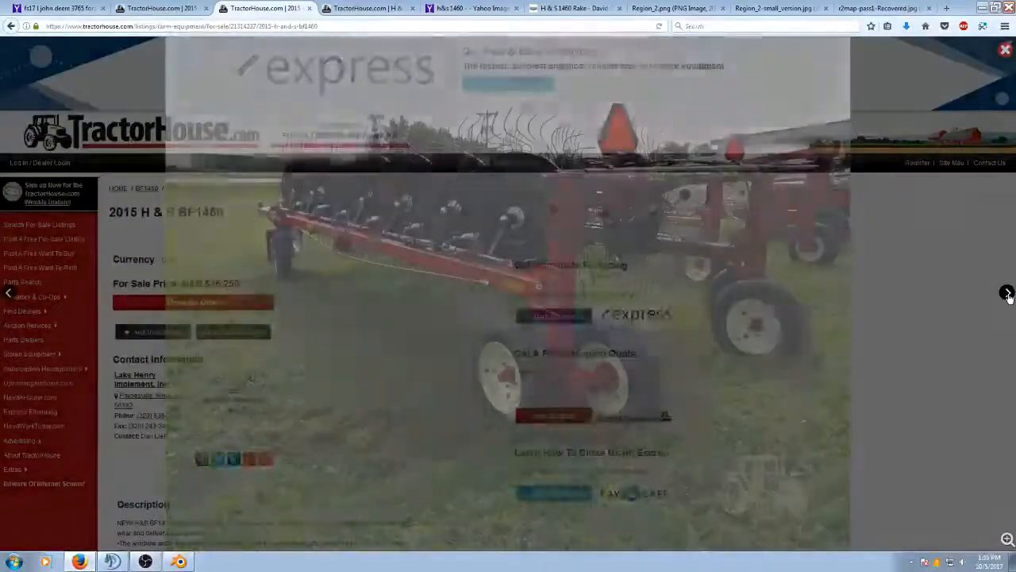
{"action": "left_click", "coordinate": [512, 284]}
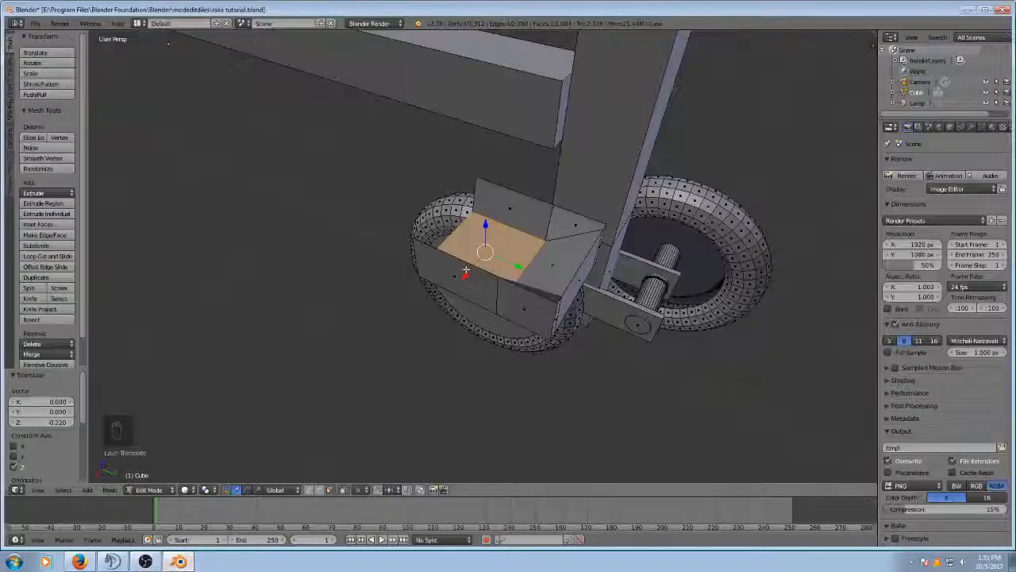
Step: In Blender, select the crosswise edge of the bracket block's recessed face and move it 0.044 along Y and 0.101 along Z
{"action": "middle_click_drag", "start_coordinate": [465, 271], "coordinate": [534, 292]}
{"action": "key", "text": "a"}
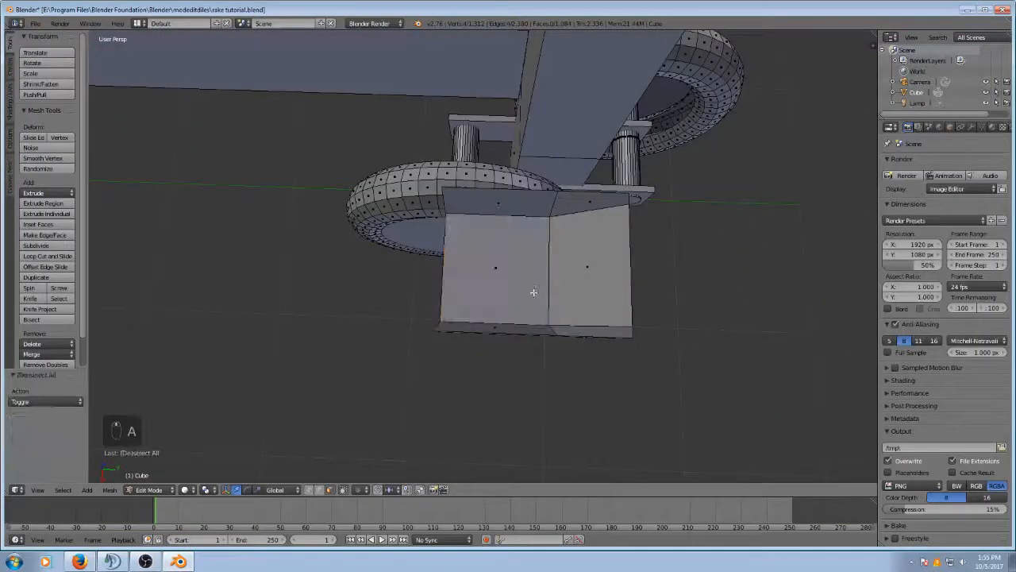
{"action": "left_click", "coordinate": [320, 490]}
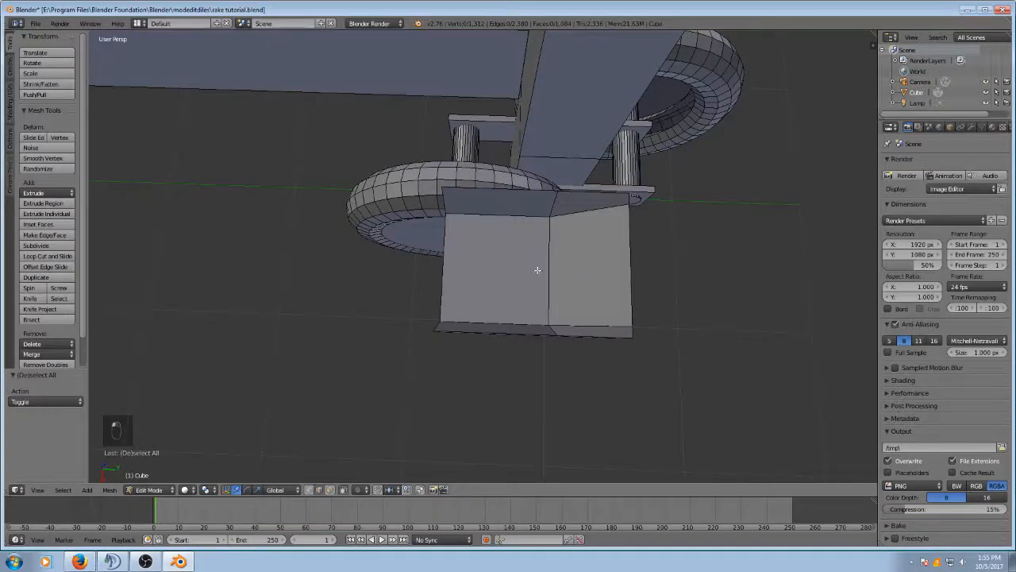
{"action": "key", "text": "c"}
{"action": "middle_click_drag", "start_coordinate": [508, 286], "coordinate": [533, 210]}
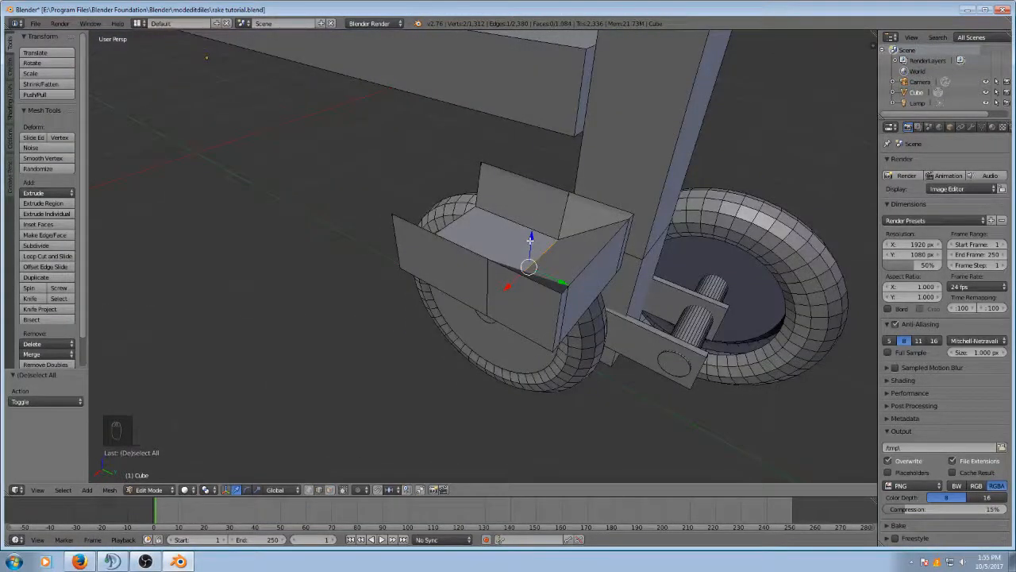
{"action": "left_click_drag", "start_coordinate": [530, 239], "coordinate": [576, 267]}
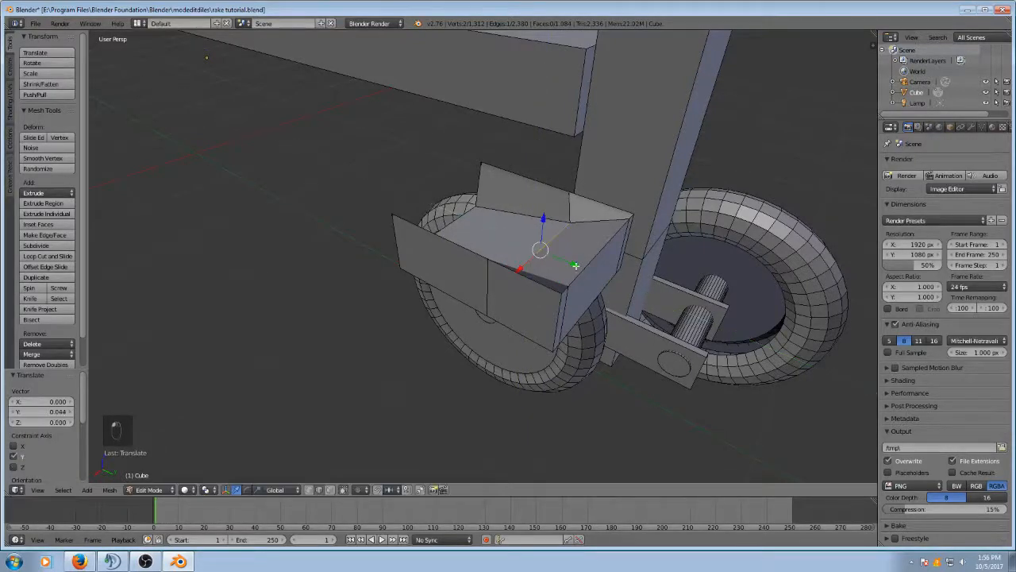
{"action": "middle_click_drag", "start_coordinate": [652, 268], "coordinate": [687, 238]}
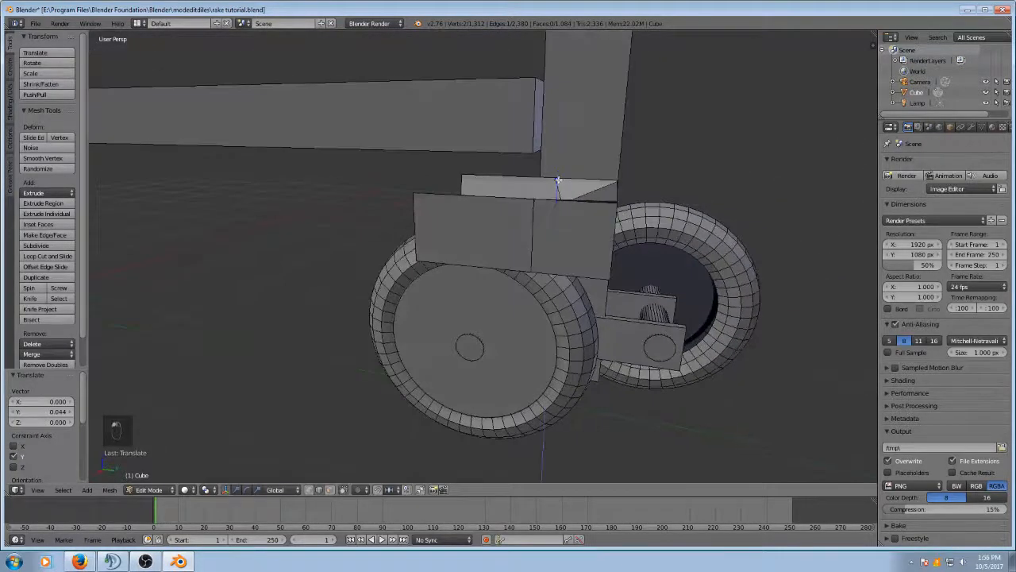
{"action": "left_click_drag", "start_coordinate": [558, 180], "coordinate": [554, 154]}
Step: Nudge the selected crosswise edge slightly higher along Z, checking it against the bracket block's upper rim from the side
{"action": "scroll", "coordinate": [631, 193], "scroll_direction": "up", "scroll_amount": 3}
{"action": "middle_click_drag", "start_coordinate": [645, 200], "coordinate": [490, 198]}
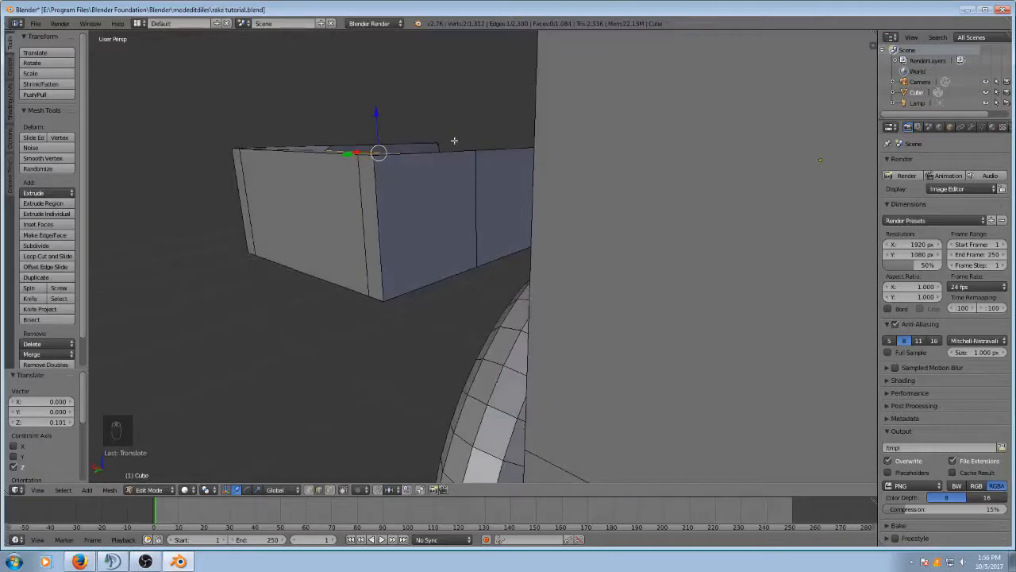
{"action": "left_click_drag", "start_coordinate": [379, 116], "coordinate": [379, 115]}
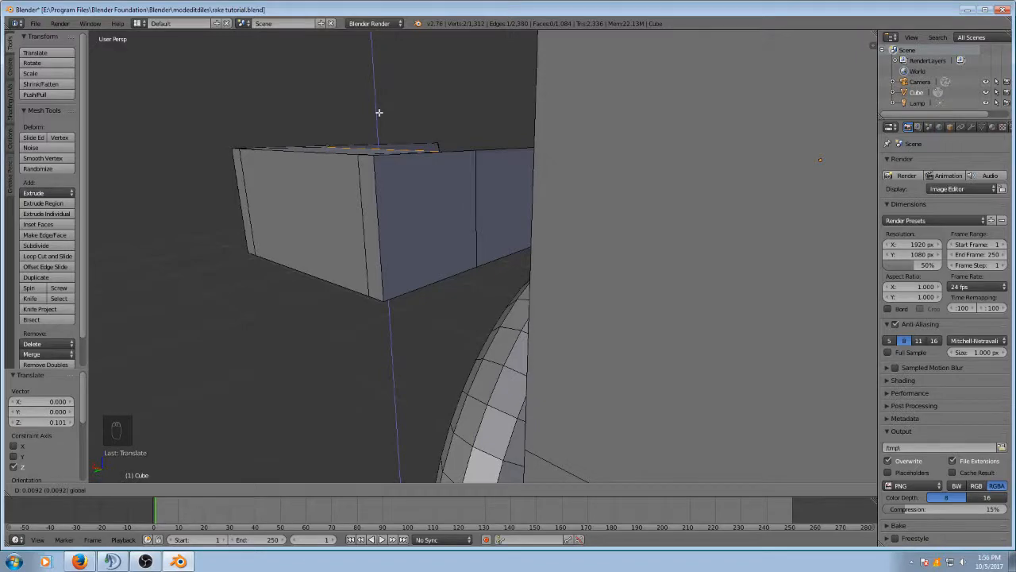
{"action": "left_click_drag", "start_coordinate": [379, 113], "coordinate": [341, 111]}
{"action": "middle_click_drag", "start_coordinate": [340, 112], "coordinate": [613, 164]}
{"action": "key", "text": "a"}
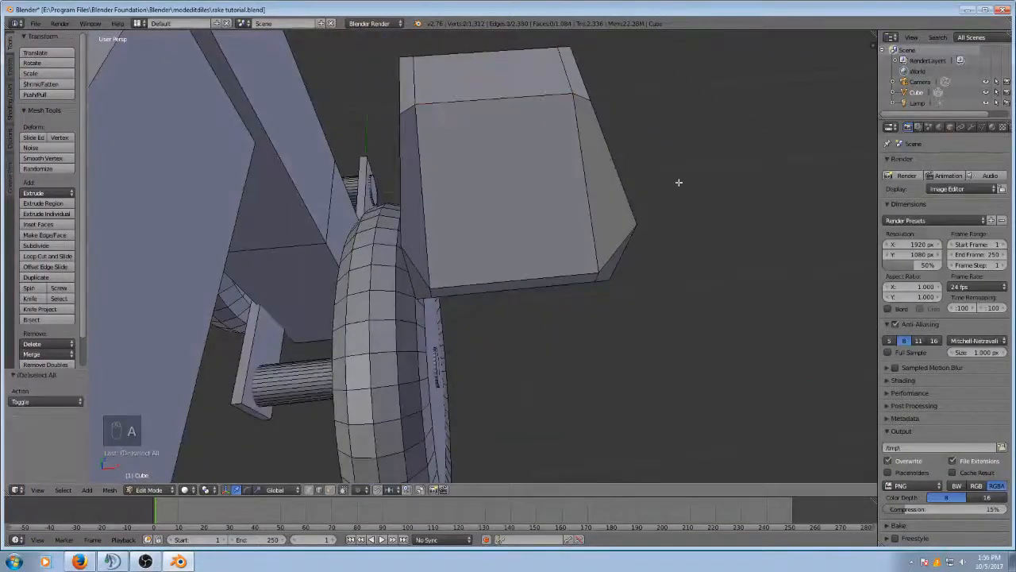
{"action": "mouse_move", "coordinate": [679, 182]}
{"action": "middle_mouse_down"}
{"action": "mouse_move", "coordinate": [643, 163]}
{"action": "mouse_move", "coordinate": [660, 204]}
{"action": "middle_mouse_up"}
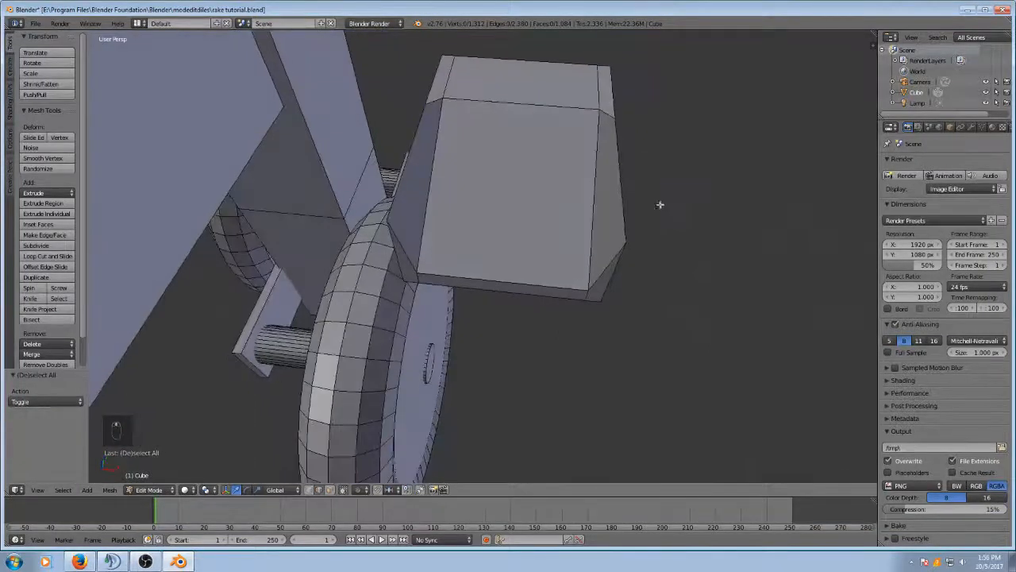
{"action": "key", "text": "c"}
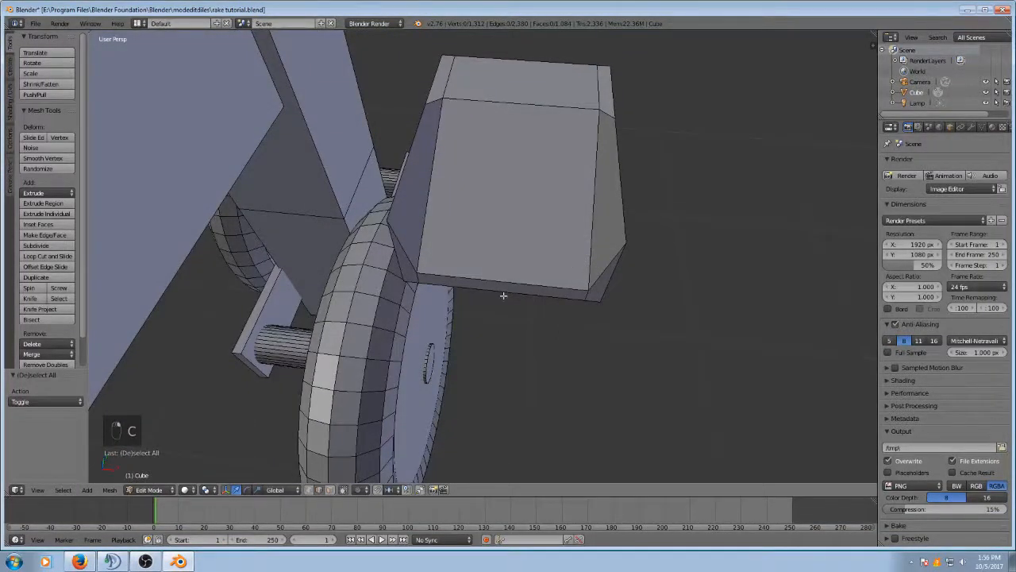
{"action": "mouse_move", "coordinate": [485, 290]}
{"action": "middle_mouse_down"}
{"action": "mouse_move", "coordinate": [494, 227]}
{"action": "mouse_move", "coordinate": [460, 263]}
{"action": "mouse_move", "coordinate": [495, 254]}
{"action": "mouse_move", "coordinate": [413, 270]}
{"action": "mouse_move", "coordinate": [488, 275]}
{"action": "middle_mouse_up"}
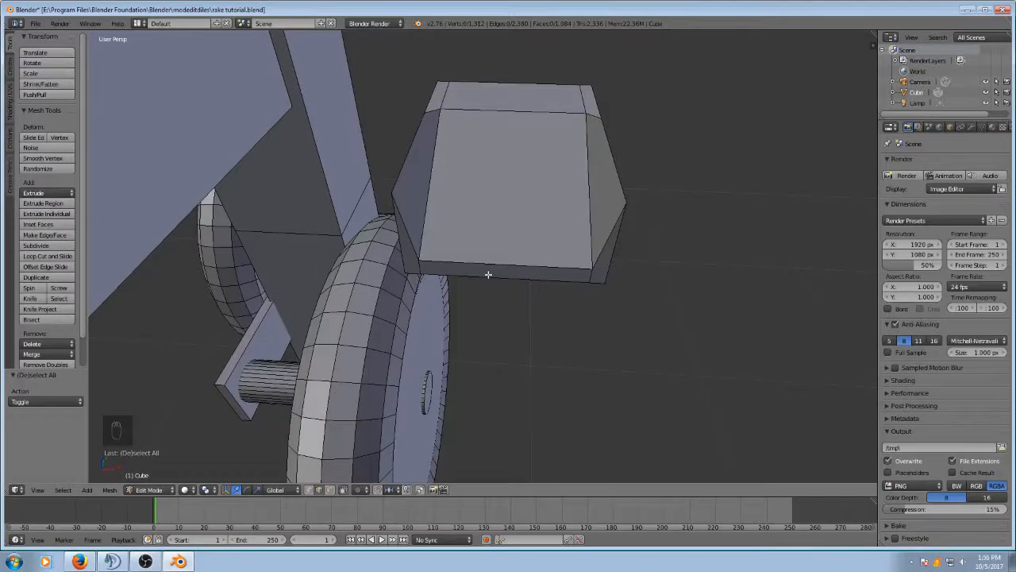
Step: Undo the edge moves and the recess on the bracket block, going back to its flat, selected top face
{"action": "key", "text": "ctrl+z"}
{"action": "key", "text": "ctrl+z"}
{"action": "key", "text": "ctrl+z"}
{"action": "key", "text": "ctrl+z"}
{"action": "key", "text": "ctrl+z"}
{"action": "key", "text": "ctrl+z"}
{"action": "key", "text": "ctrl+z"}
{"action": "key", "text": "ctrl+z"}
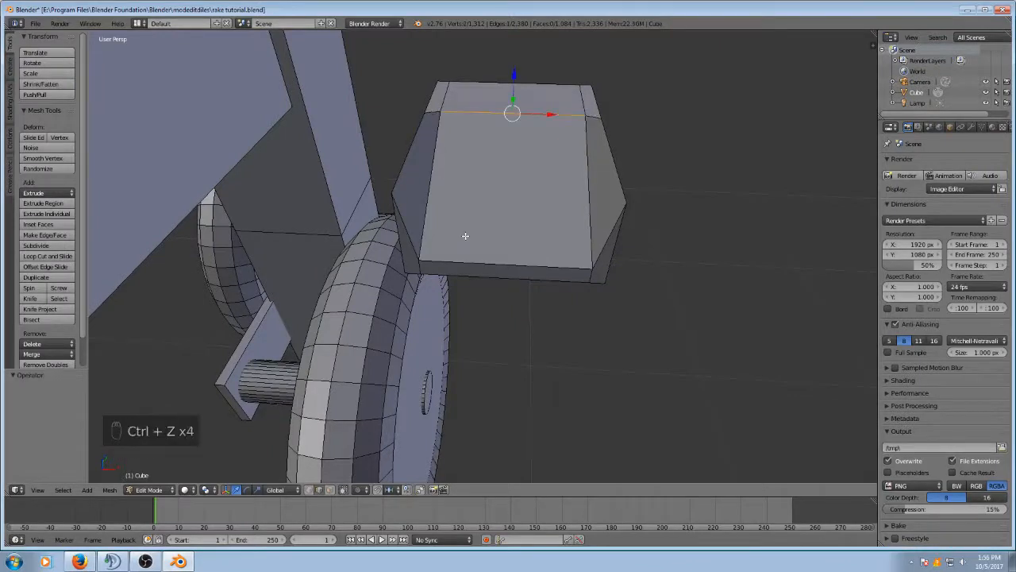
{"action": "key", "text": "ctrl+z"}
{"action": "key", "text": "ctrl+z"}
{"action": "key", "text": "ctrl+z"}
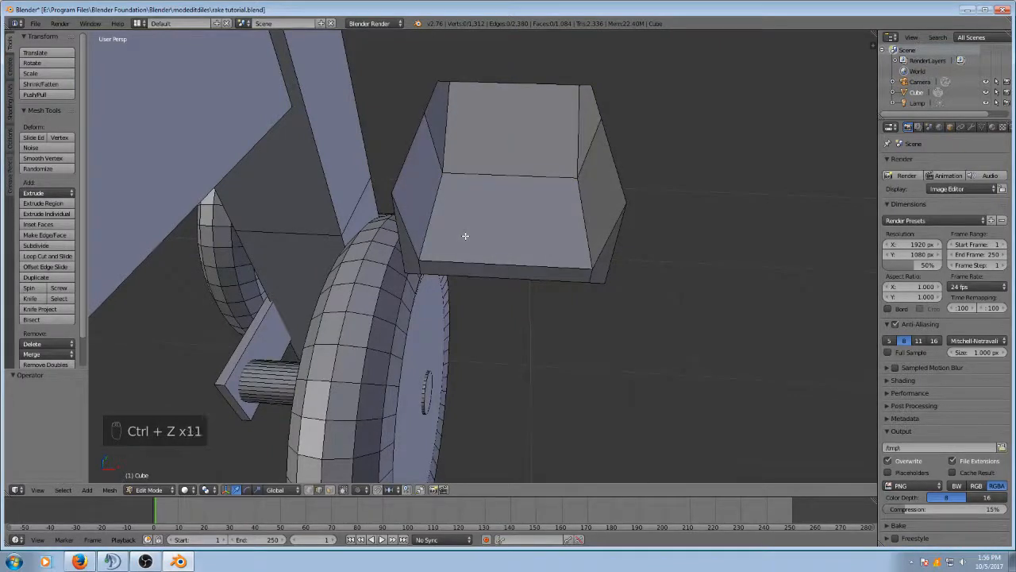
{"action": "key", "text": "ctrl+z"}
{"action": "key", "text": "ctrl+z"}
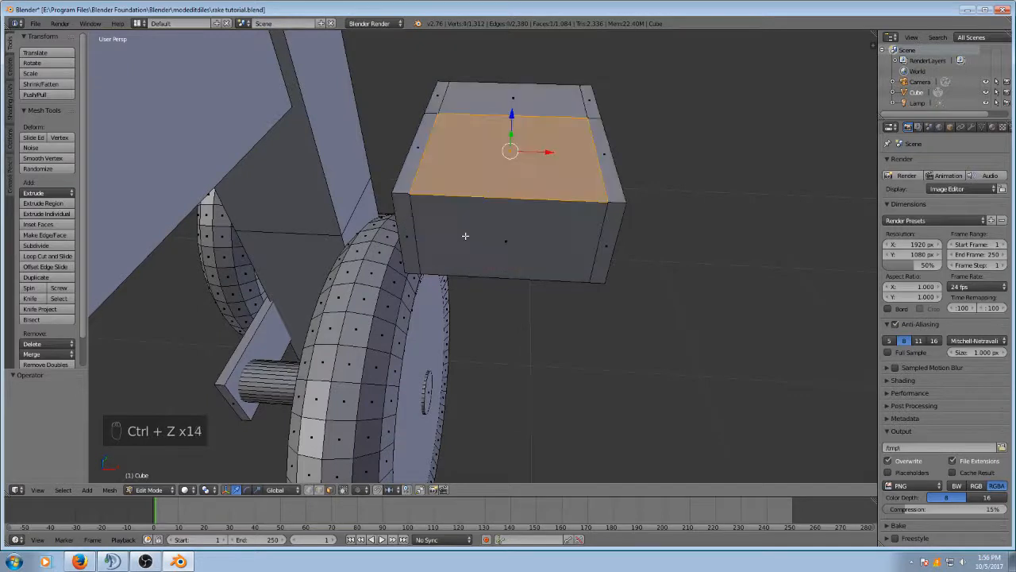
Step: Inset the block's selected top face by 0.0028 and lower the inset face 0.107 along Z
{"action": "middle_click_drag", "start_coordinate": [677, 191], "coordinate": [687, 183]}
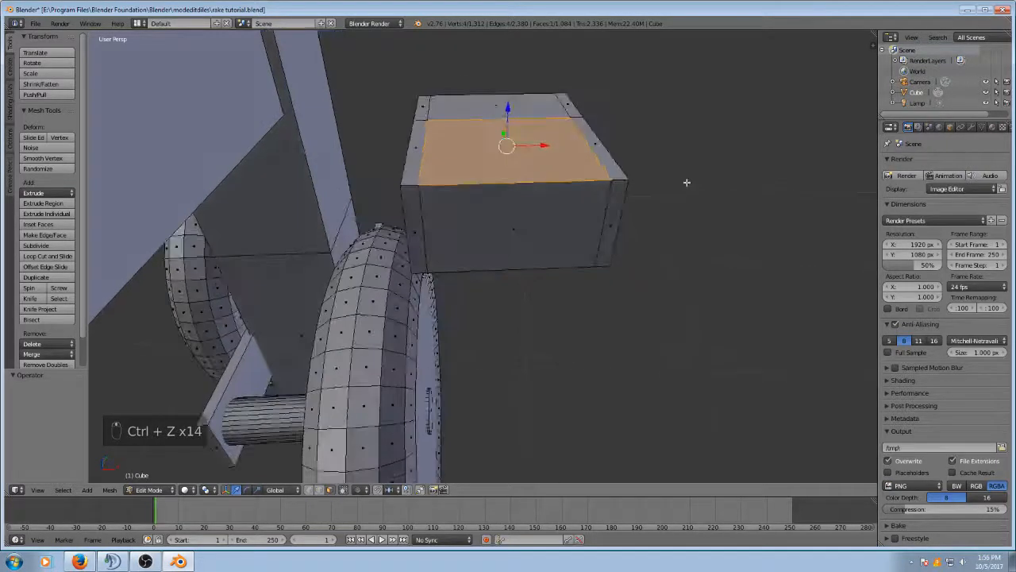
{"action": "key", "text": "i"}
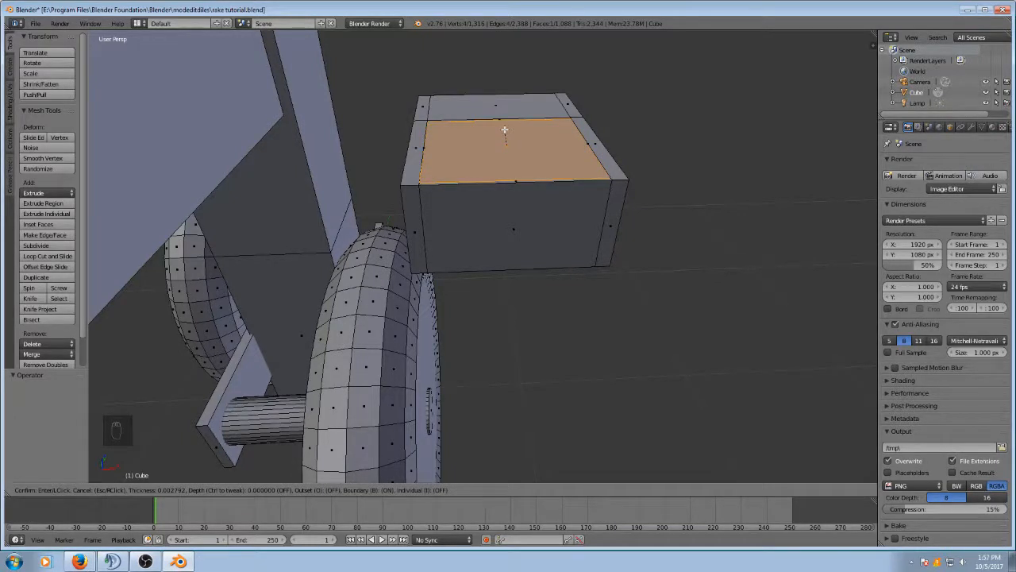
{"action": "left_click", "coordinate": [505, 130]}
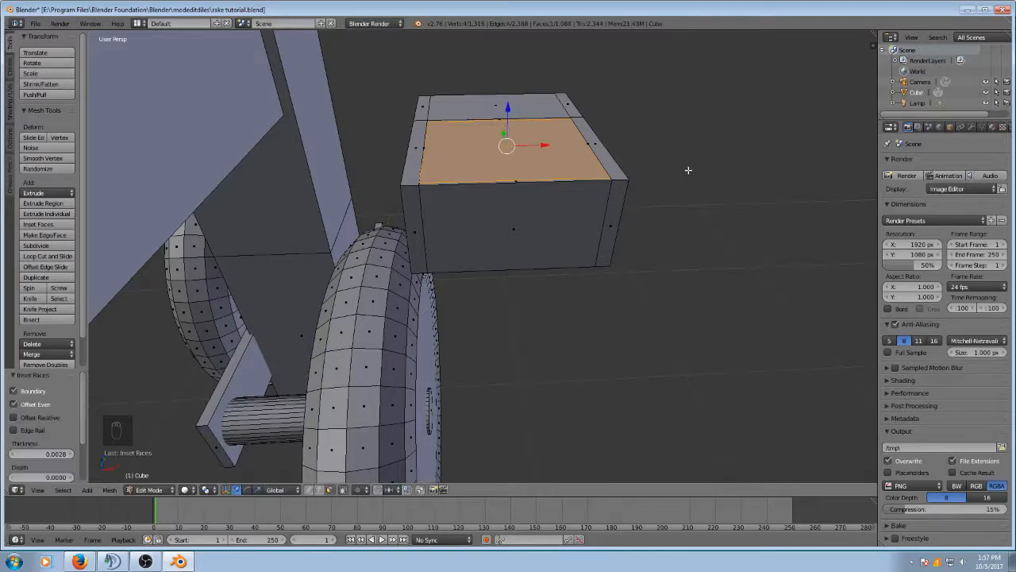
{"action": "middle_click_drag", "start_coordinate": [688, 170], "coordinate": [507, 181]}
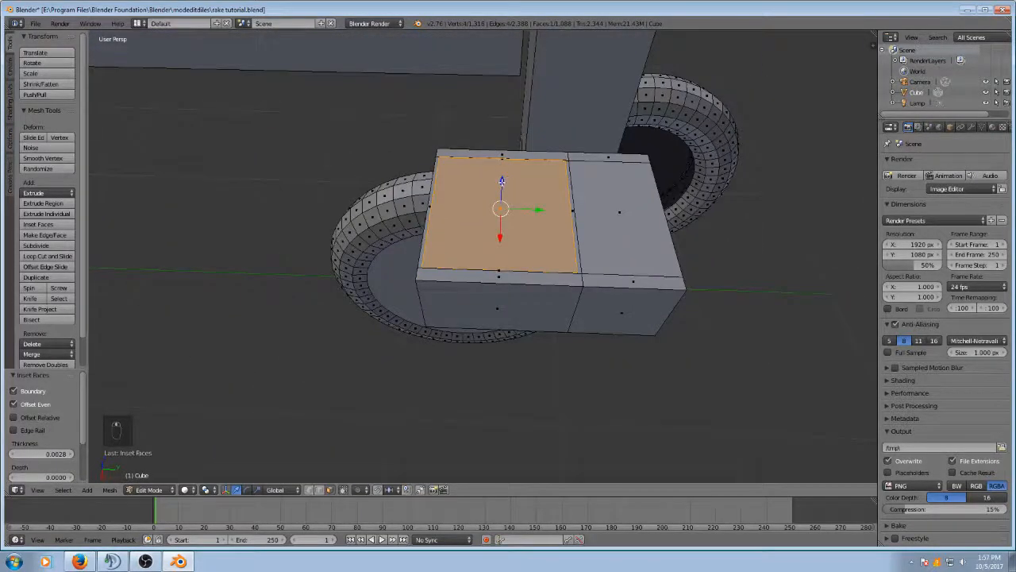
{"action": "left_click_drag", "start_coordinate": [502, 181], "coordinate": [503, 205]}
{"action": "middle_click_drag", "start_coordinate": [503, 204], "coordinate": [728, 191]}
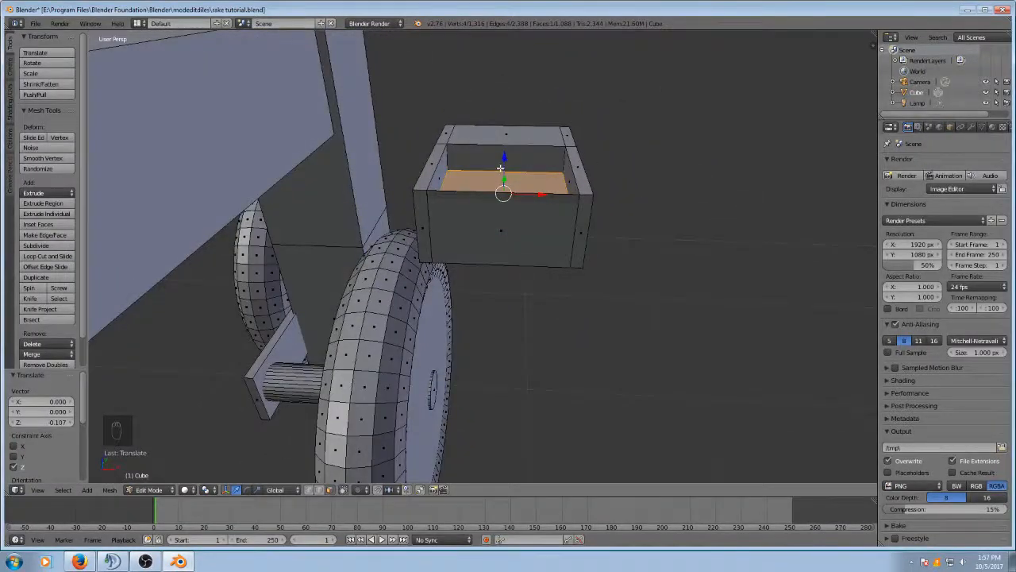
Step: Select the crosswise upper edge at the recess's outer end and lower it 0.191 along Z
{"action": "middle_click_drag", "start_coordinate": [501, 168], "coordinate": [388, 176]}
{"action": "key", "text": "a"}
{"action": "left_click", "coordinate": [321, 489]}
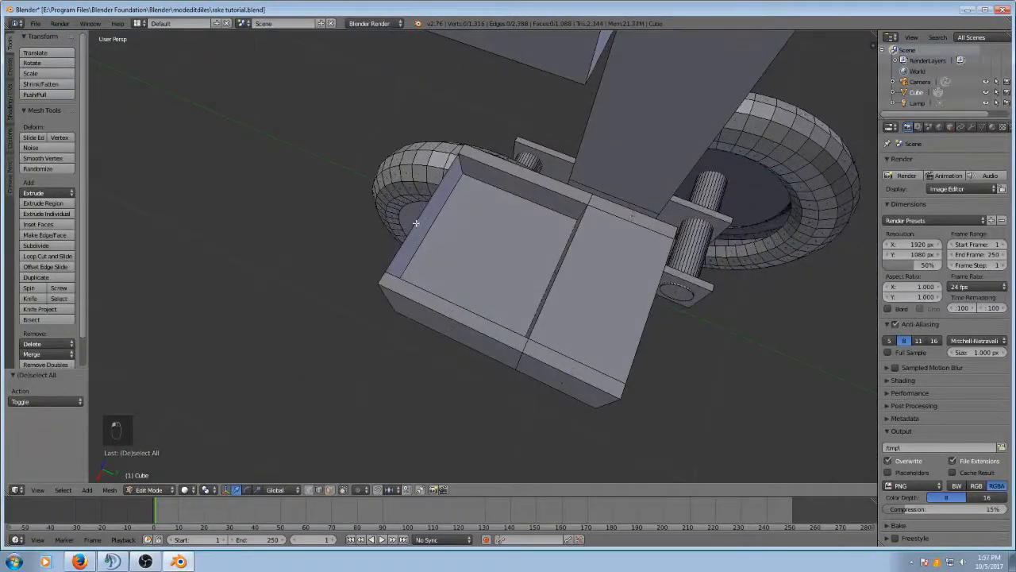
{"action": "mouse_move", "coordinate": [445, 240]}
{"action": "middle_mouse_down"}
{"action": "mouse_move", "coordinate": [398, 238]}
{"action": "mouse_move", "coordinate": [399, 203]}
{"action": "middle_mouse_up"}
{"action": "key", "text": "c"}
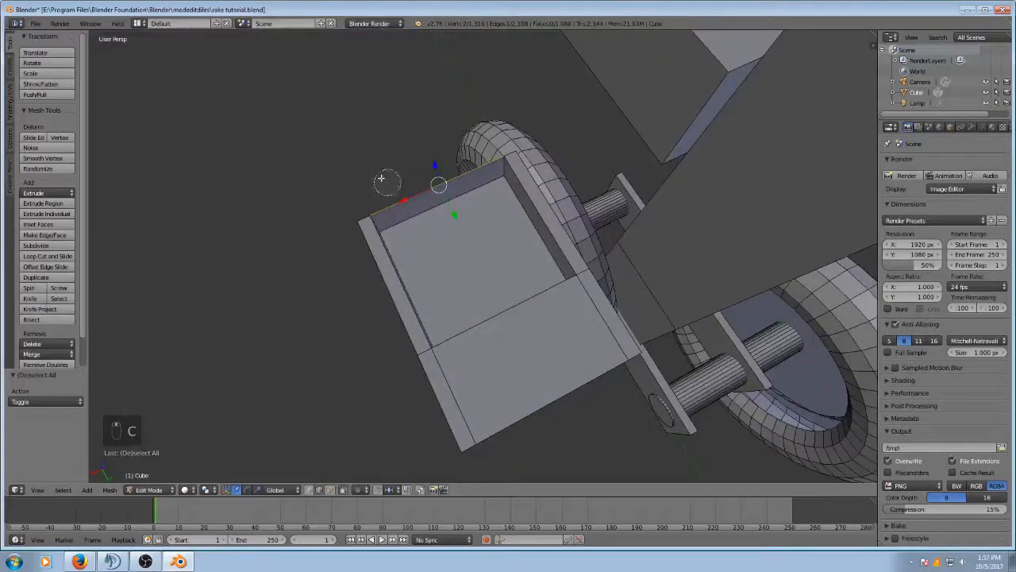
{"action": "middle_click_drag", "start_coordinate": [286, 118], "coordinate": [501, 77]}
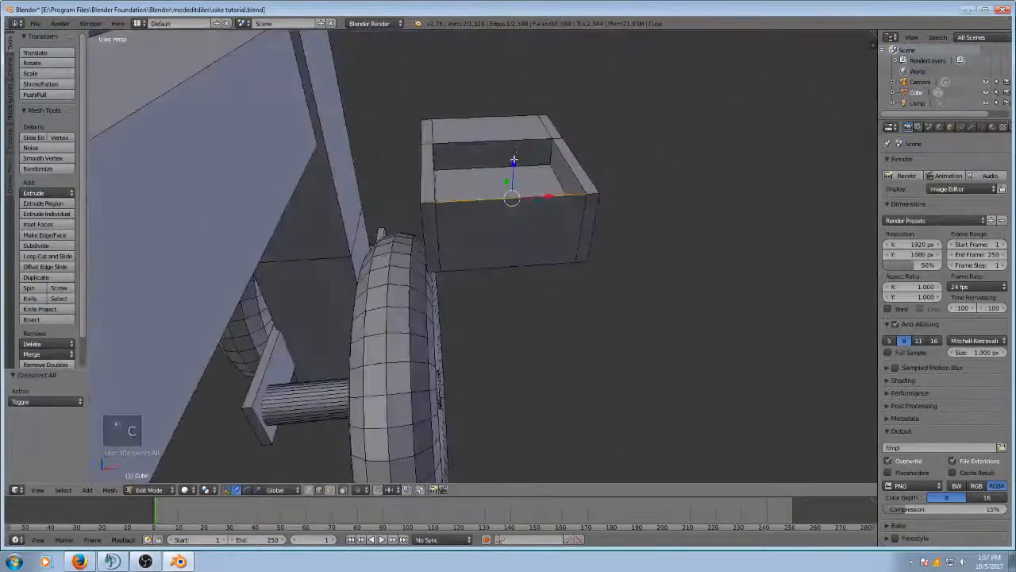
{"action": "key", "text": "g"}
{"action": "key", "text": "z"}
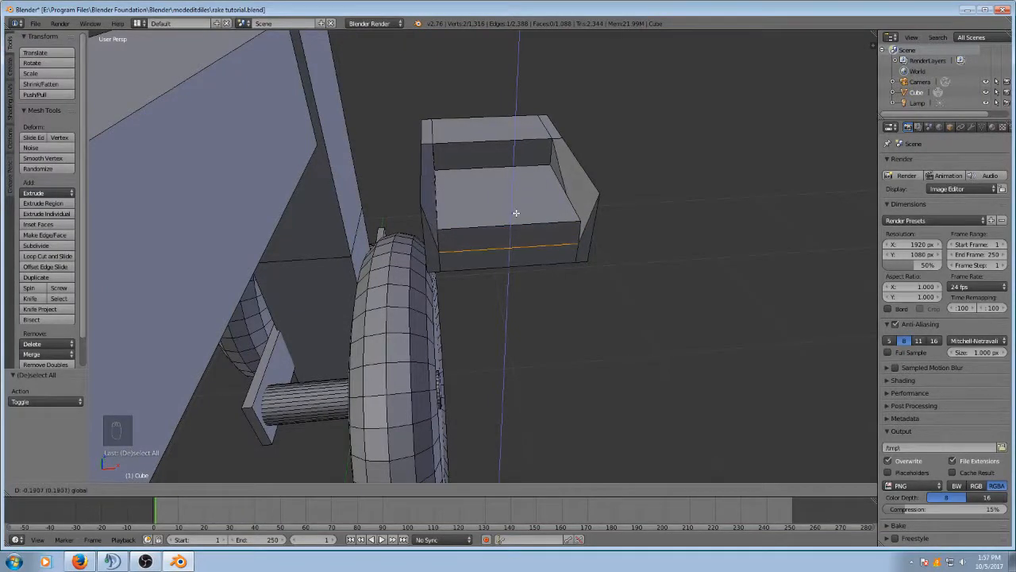
{"action": "left_click", "coordinate": [516, 213]}
{"action": "middle_click_drag", "start_coordinate": [685, 217], "coordinate": [568, 180]}
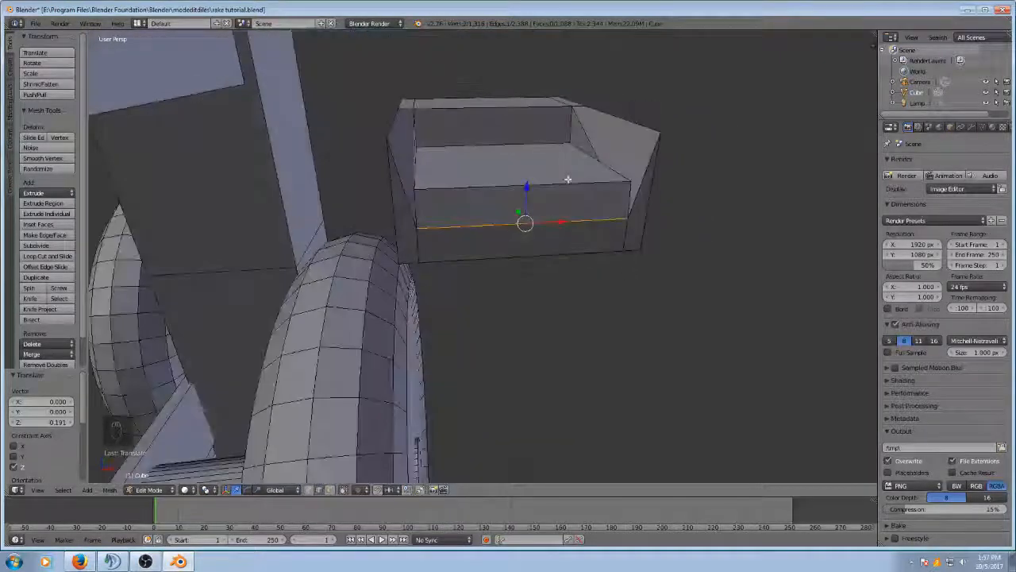
Step: Select the recess's floor face and lower it 0.007 along Z towards the lowered end edge
{"action": "scroll", "coordinate": [572, 142], "scroll_direction": "up", "scroll_amount": 3}
{"action": "middle_click_drag", "start_coordinate": [572, 141], "coordinate": [547, 171]}
{"action": "scroll", "coordinate": [548, 171], "scroll_direction": "down", "scroll_amount": 2}
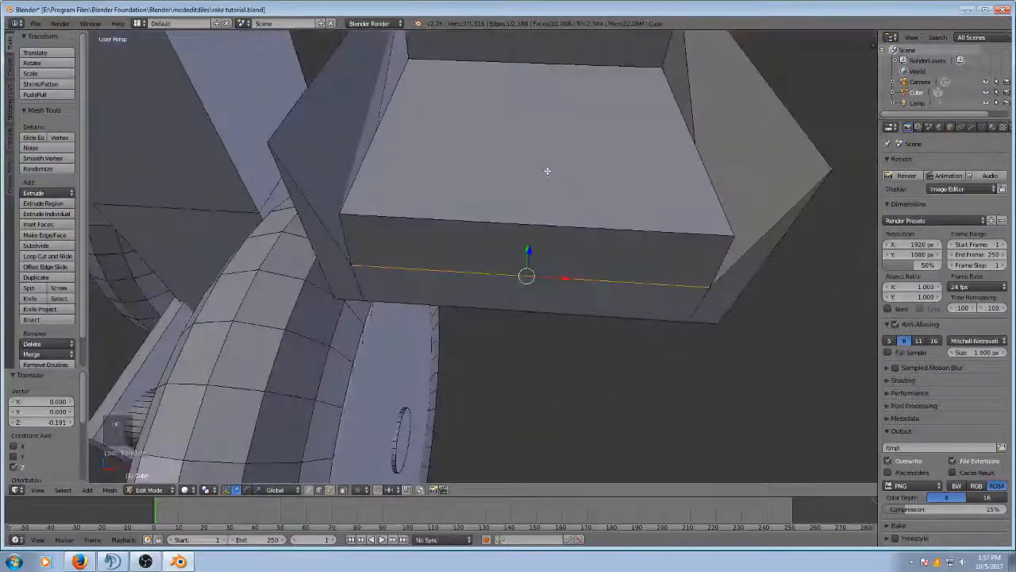
{"action": "key", "text": "Tab"}
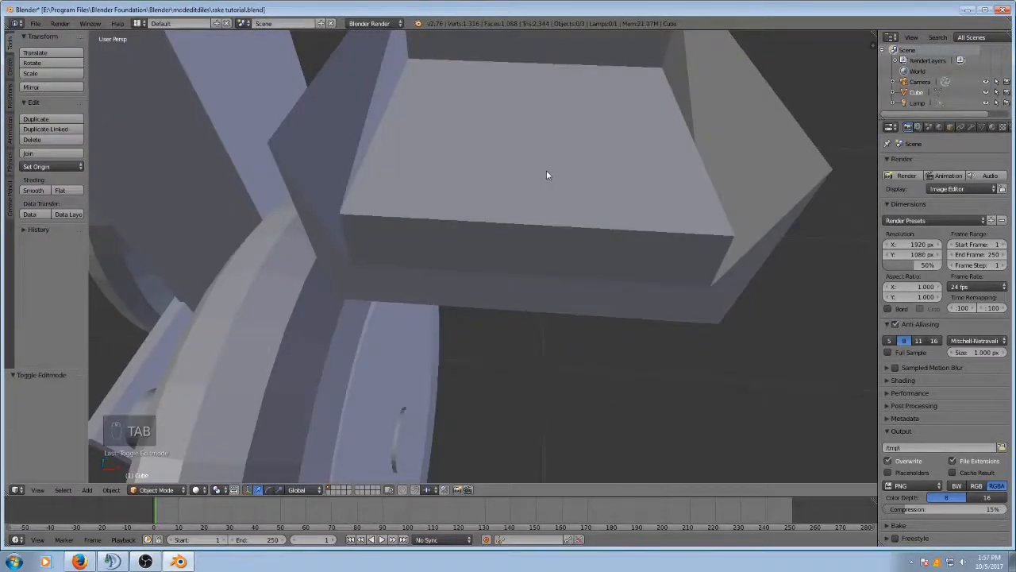
{"action": "key", "text": "Tab"}
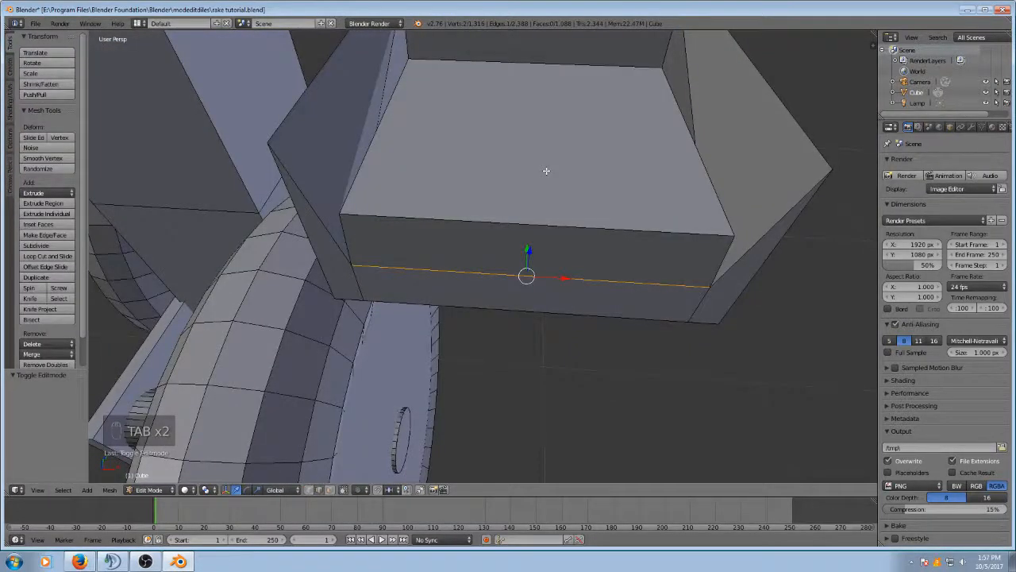
{"action": "left_click", "coordinate": [330, 490]}
{"action": "key", "text": "a"}
{"action": "key", "text": "a"}
{"action": "key", "text": "a"}
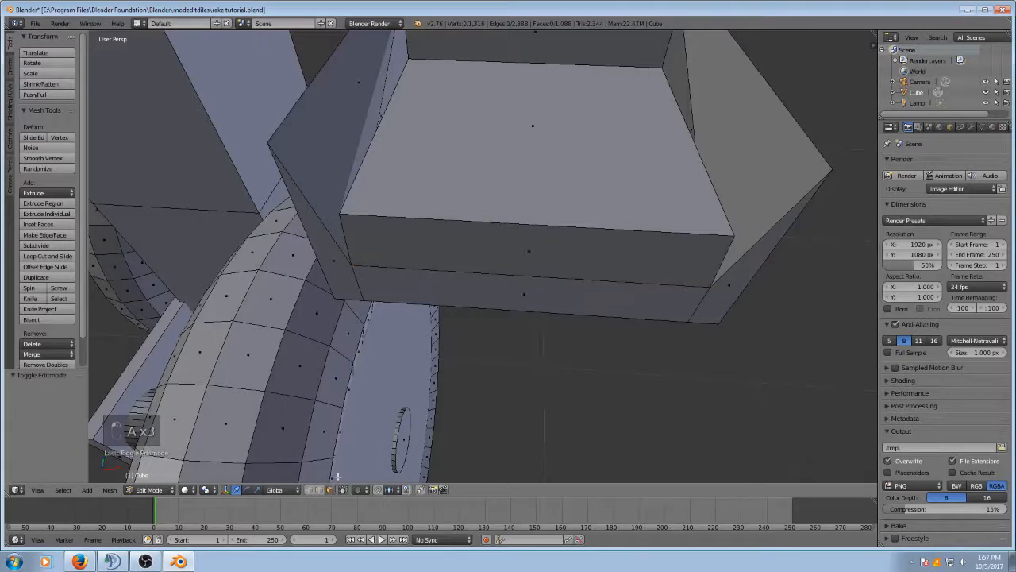
{"action": "key", "text": "c"}
{"action": "left_click", "coordinate": [505, 170]}
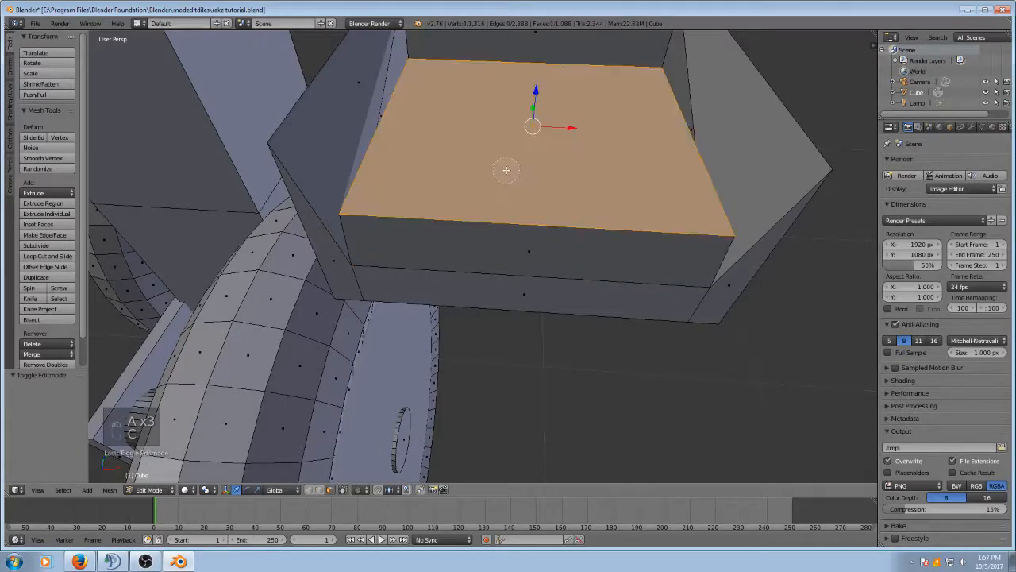
{"action": "key", "text": "e"}
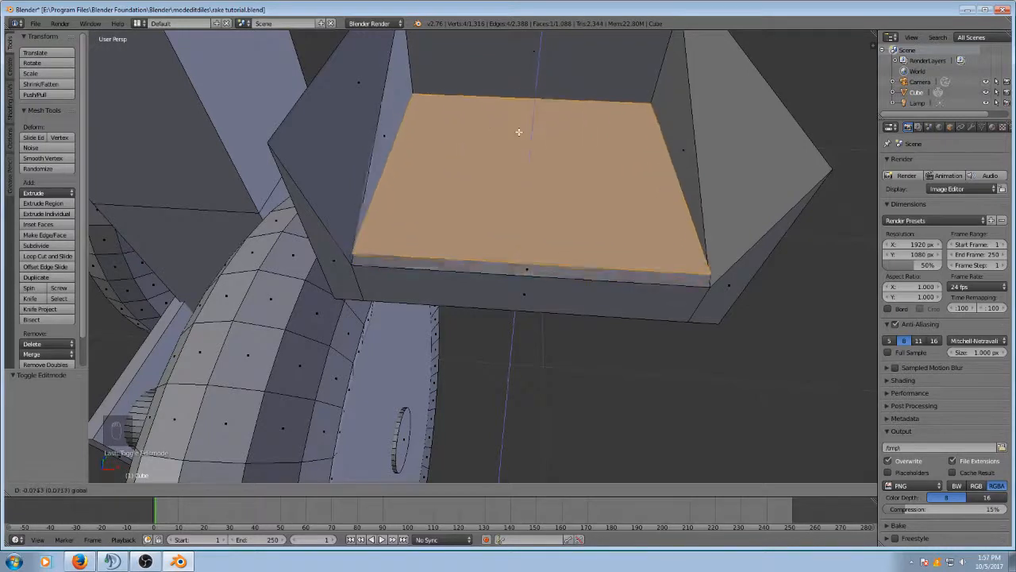
{"action": "left_click", "coordinate": [512, 106]}
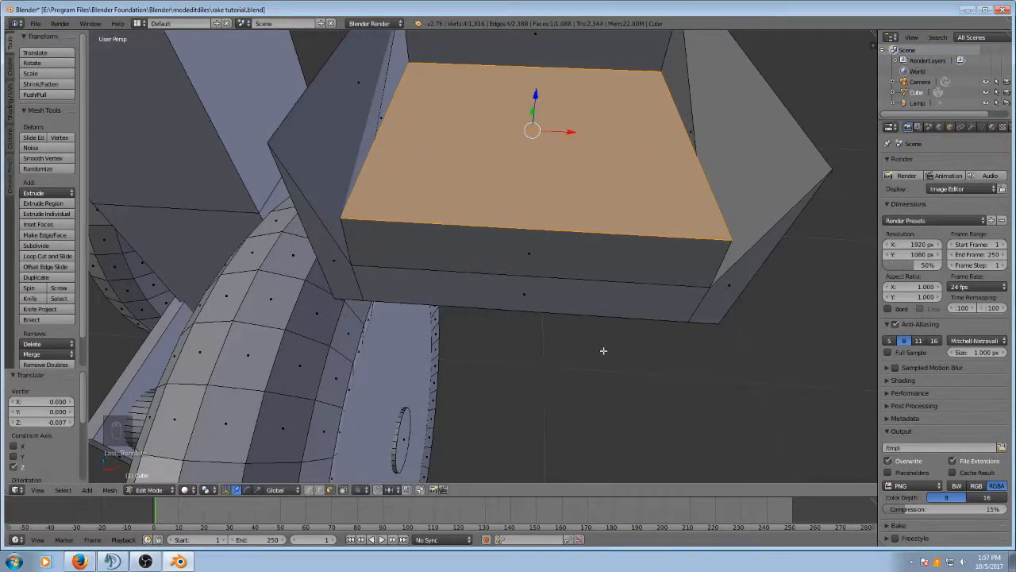
Step: Undo the floor and edge moves and the inset recess, restoring the bracket block's flat top face
{"action": "key", "text": "ctrl+z"}
{"action": "key", "text": "ctrl+z"}
{"action": "key", "text": "ctrl+z"}
{"action": "key", "text": "ctrl+z"}
{"action": "key", "text": "ctrl+z"}
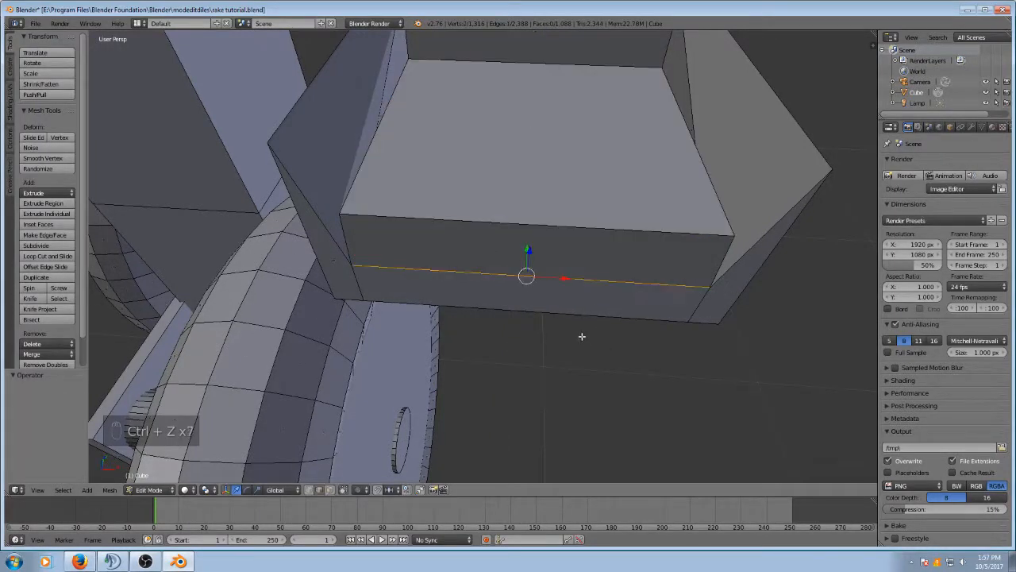
{"action": "key", "text": "ctrl+z"}
{"action": "key", "text": "ctrl+z"}
{"action": "key", "text": "ctrl+z"}
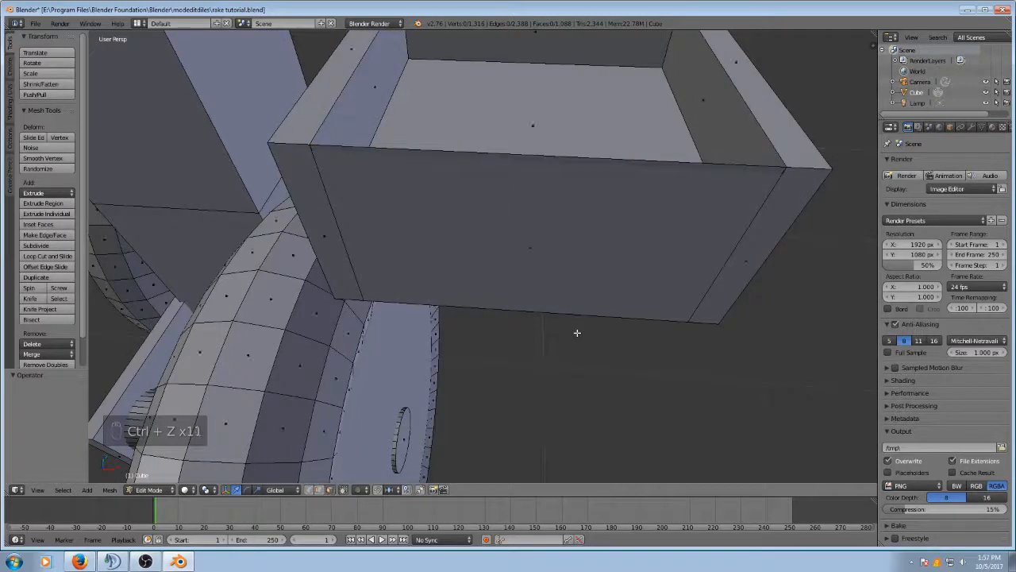
{"action": "key", "text": "ctrl+z"}
{"action": "key", "text": "ctrl+z"}
{"action": "key", "text": "ctrl+z"}
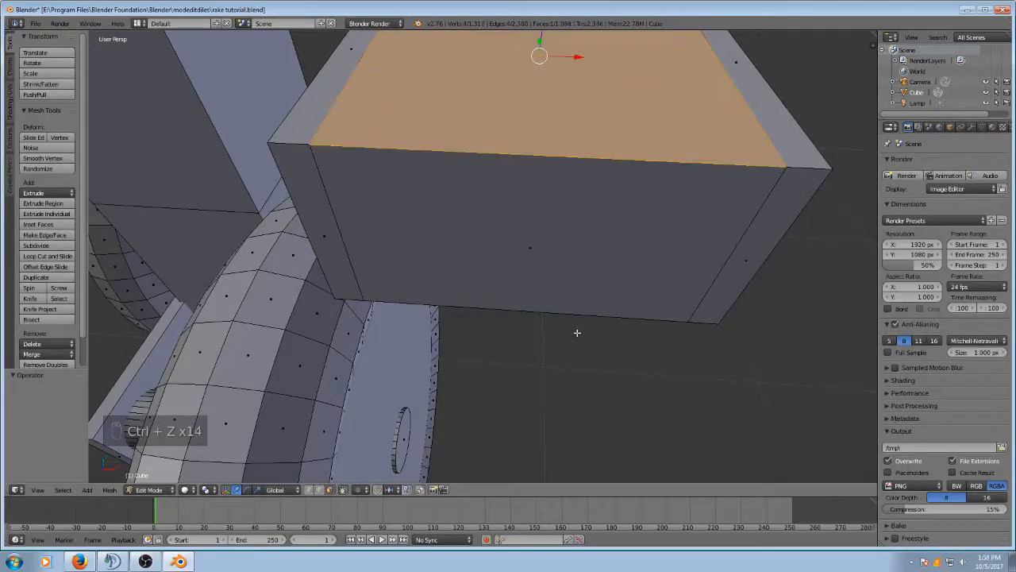
Step: Try raising the block's selected top face along Z, and undo the move
{"action": "middle_click_drag", "start_coordinate": [577, 334], "coordinate": [480, 303]}
{"action": "scroll", "coordinate": [575, 342], "scroll_direction": "down", "scroll_amount": 3}
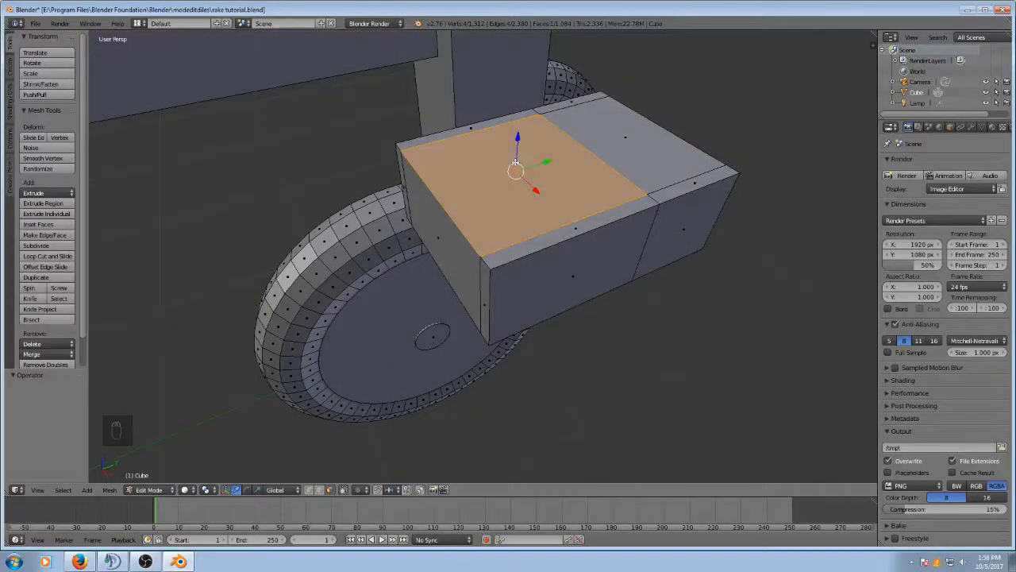
{"action": "left_click_drag", "start_coordinate": [520, 140], "coordinate": [518, 136]}
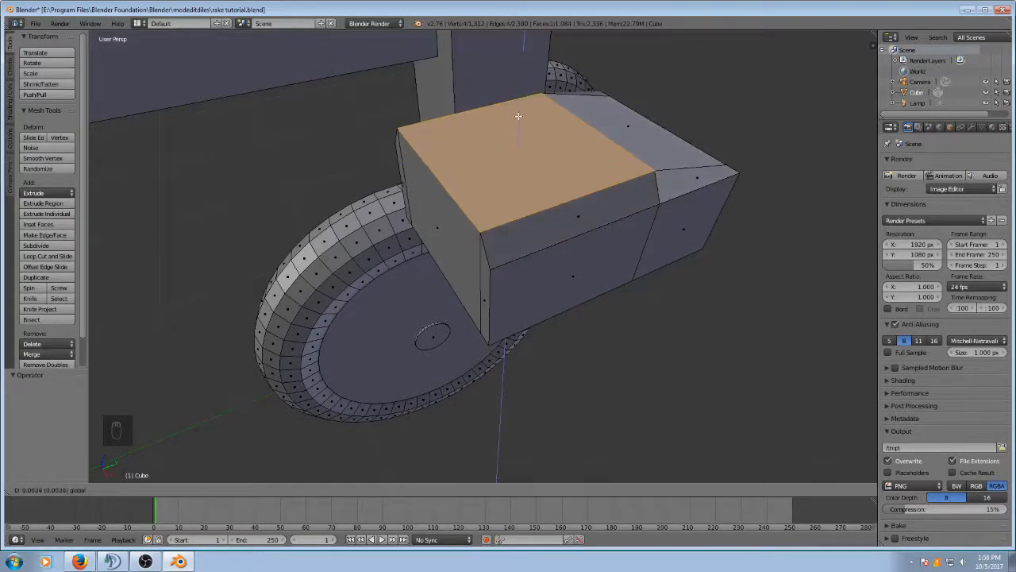
{"action": "left_click", "coordinate": [517, 109]}
{"action": "key", "text": "ctrl+z"}
Step: Try lowering the block's crosswise upper end edge 0.207 along Z, and undo the move
{"action": "middle_click_drag", "start_coordinate": [667, 223], "coordinate": [476, 176]}
{"action": "key", "text": "a"}
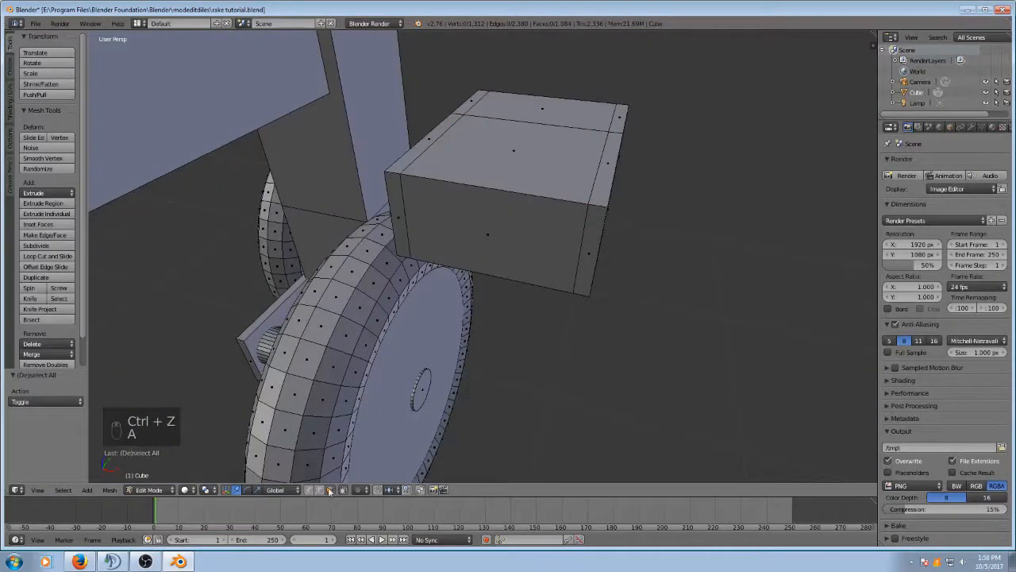
{"action": "left_click", "coordinate": [319, 489]}
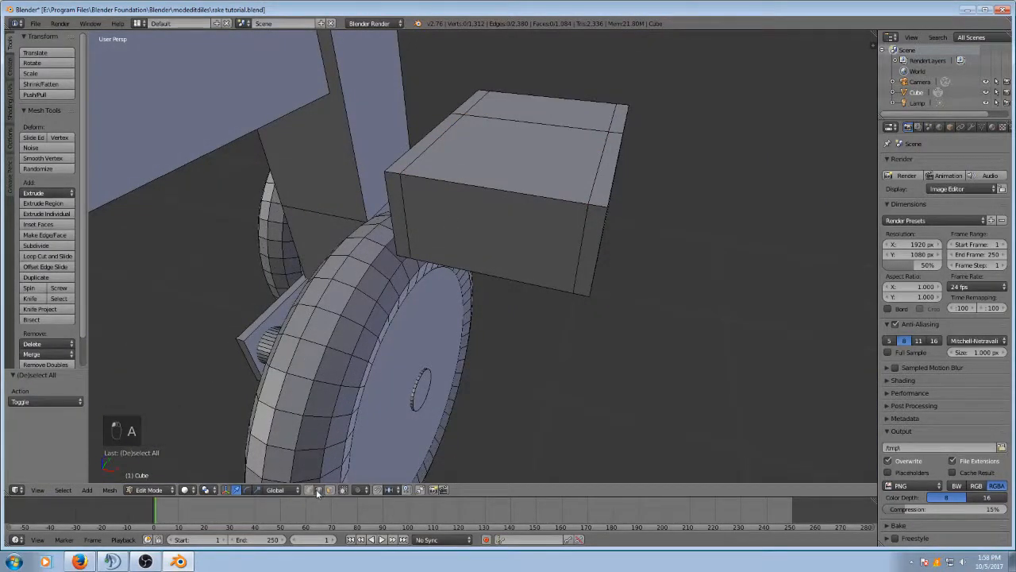
{"action": "right_click", "coordinate": [481, 188]}
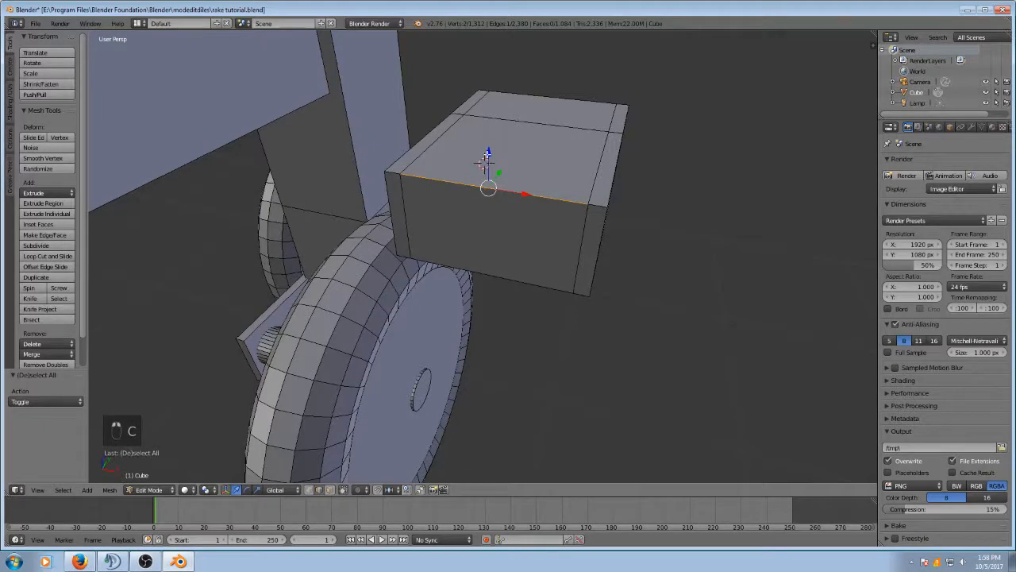
{"action": "left_click", "coordinate": [191, 96]}
{"action": "left_click_drag", "start_coordinate": [489, 153], "coordinate": [490, 221]}
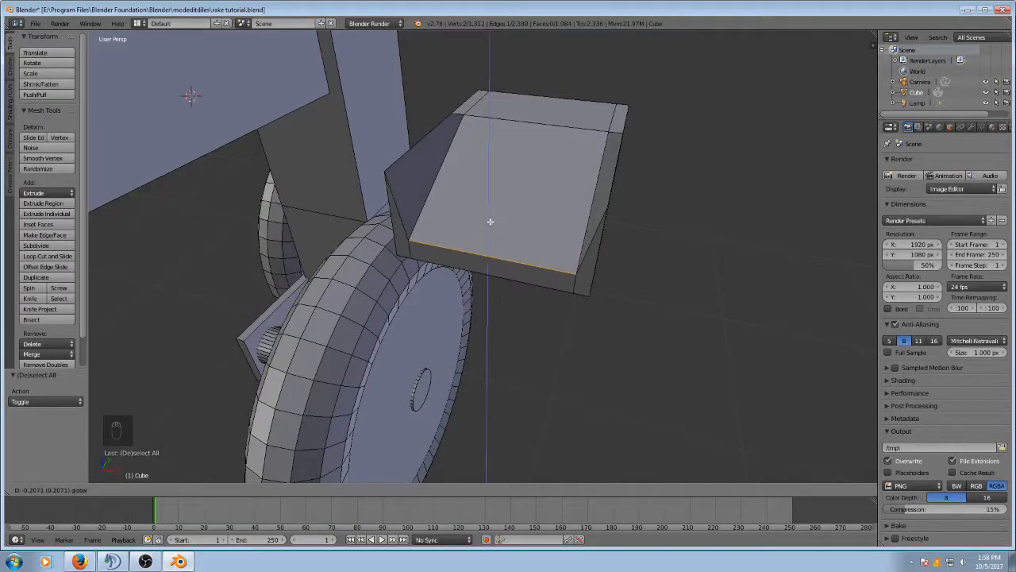
{"action": "left_click_drag", "start_coordinate": [490, 222], "coordinate": [490, 221]}
{"action": "middle_click_drag", "start_coordinate": [721, 205], "coordinate": [257, 206]}
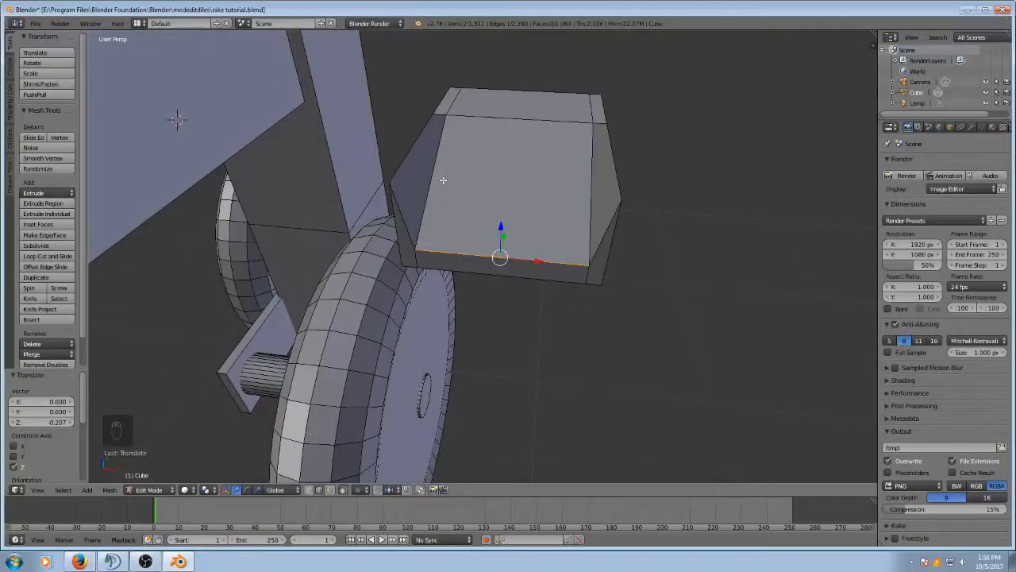
{"action": "key", "text": "ctrl+z"}
Step: Add one crosswise loop cut around the bracket block, about midway between its outer end and the existing crosswise loop
{"action": "middle_click_drag", "start_coordinate": [649, 140], "coordinate": [691, 186]}
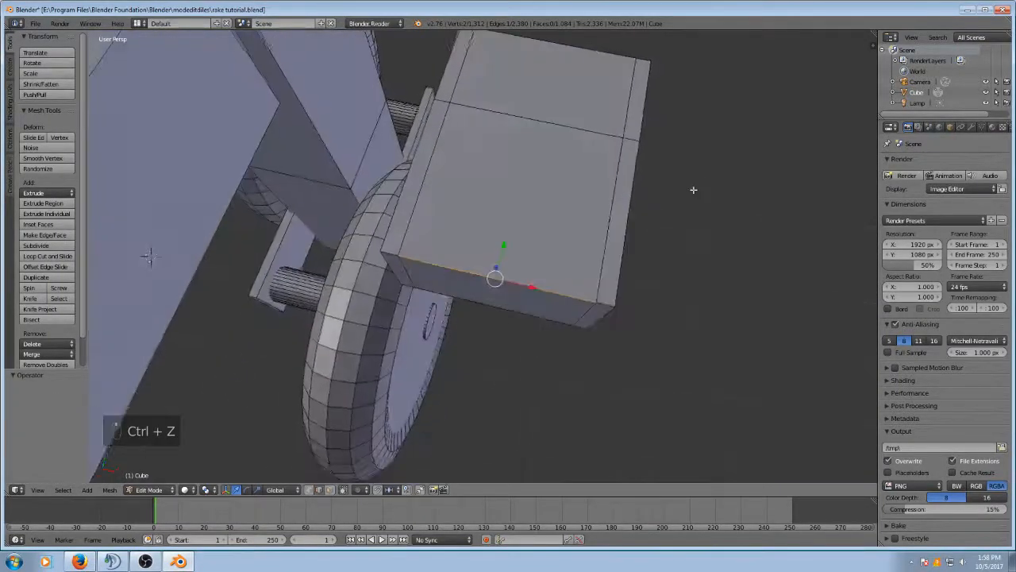
{"action": "key", "text": "a"}
{"action": "middle_click_drag", "start_coordinate": [560, 217], "coordinate": [527, 141]}
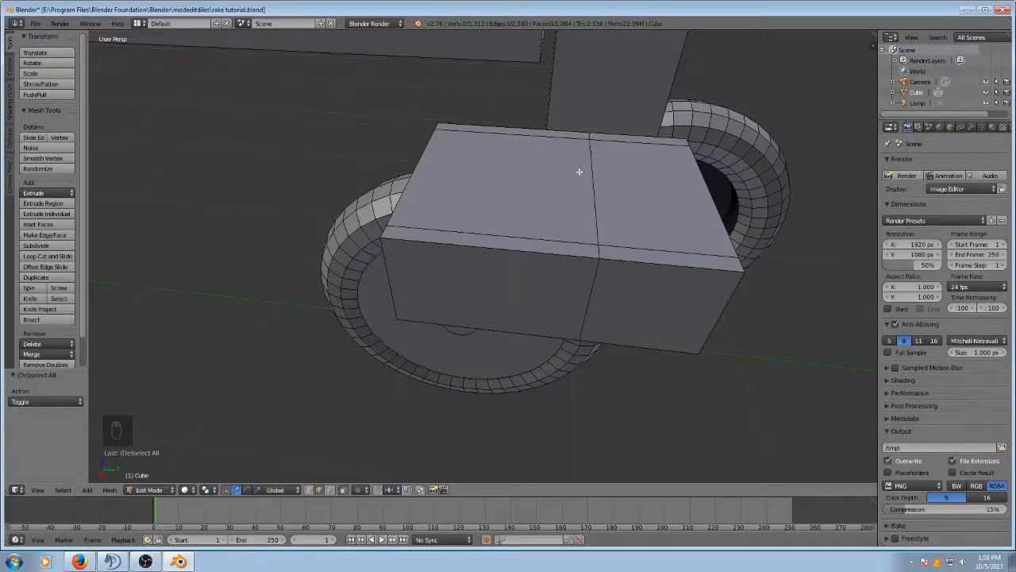
{"action": "key", "text": "ctrl+r"}
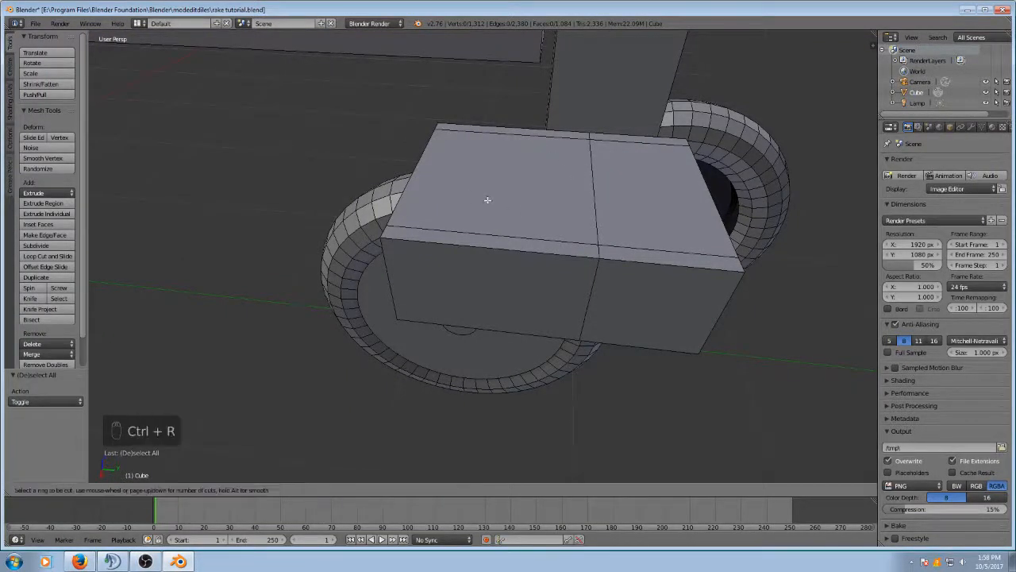
{"action": "left_click", "coordinate": [529, 236]}
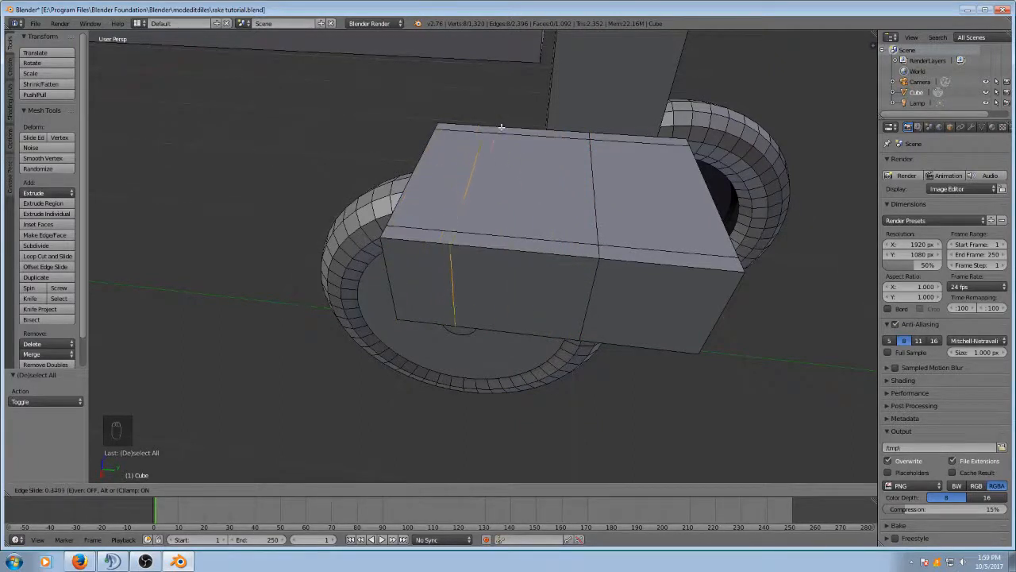
{"action": "left_click", "coordinate": [461, 206]}
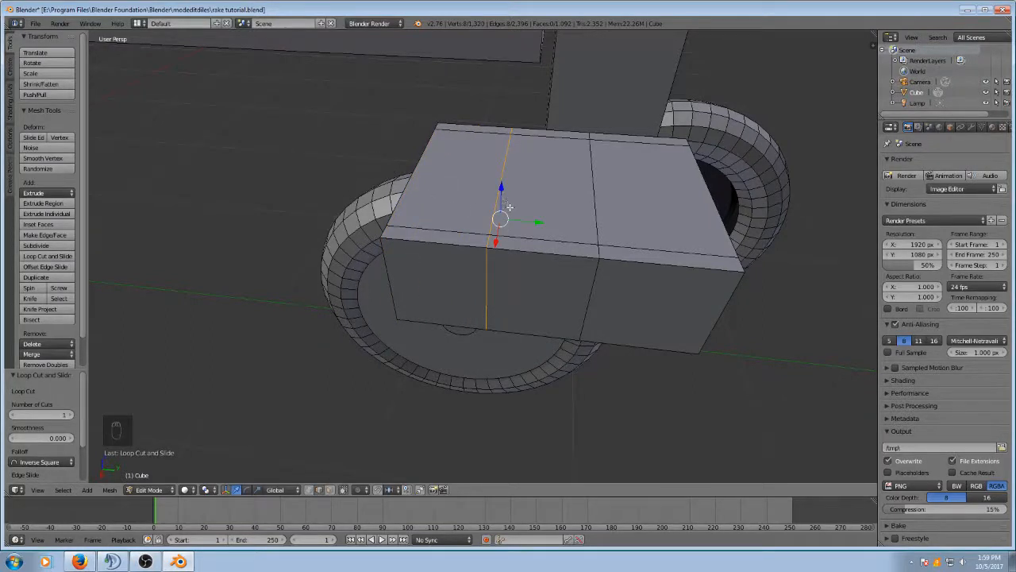
Step: Undo the last crosswise loop cut and add a lengthwise one just inside the block's post-side loop, with an edge slide of about 0.889
{"action": "key", "text": "ctrl+z"}
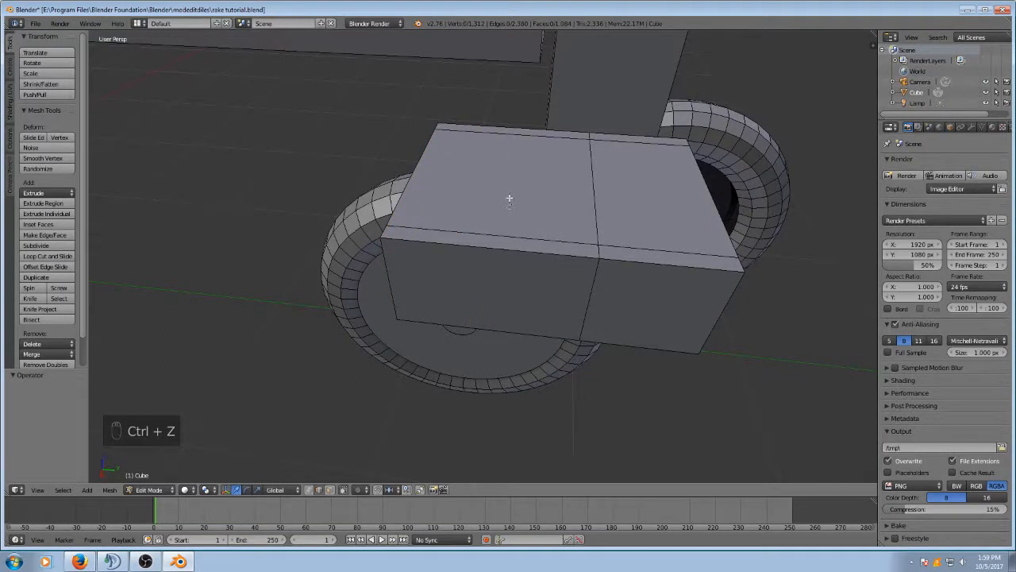
{"action": "key", "text": "ctrl+r"}
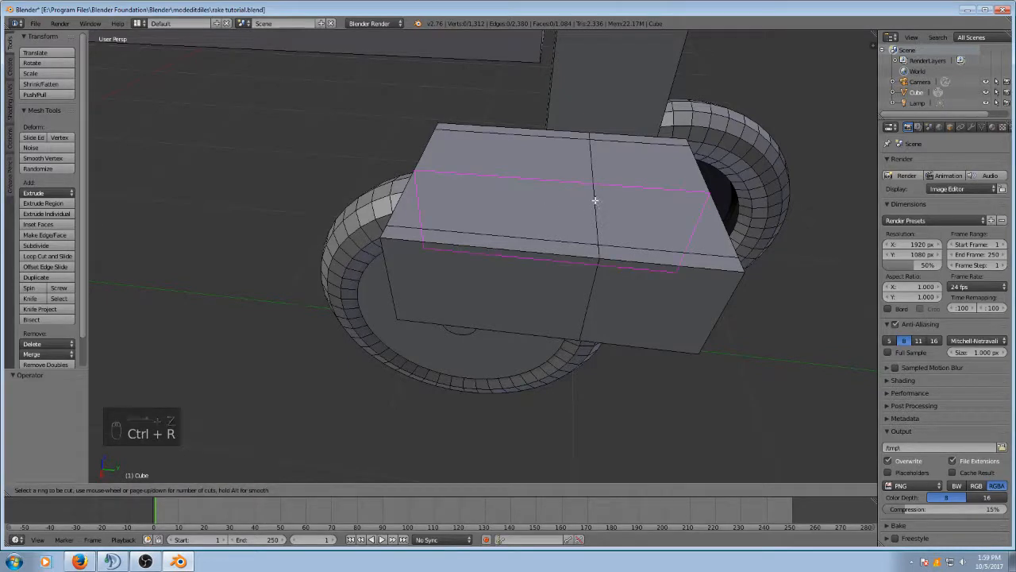
{"action": "left_click", "coordinate": [594, 200]}
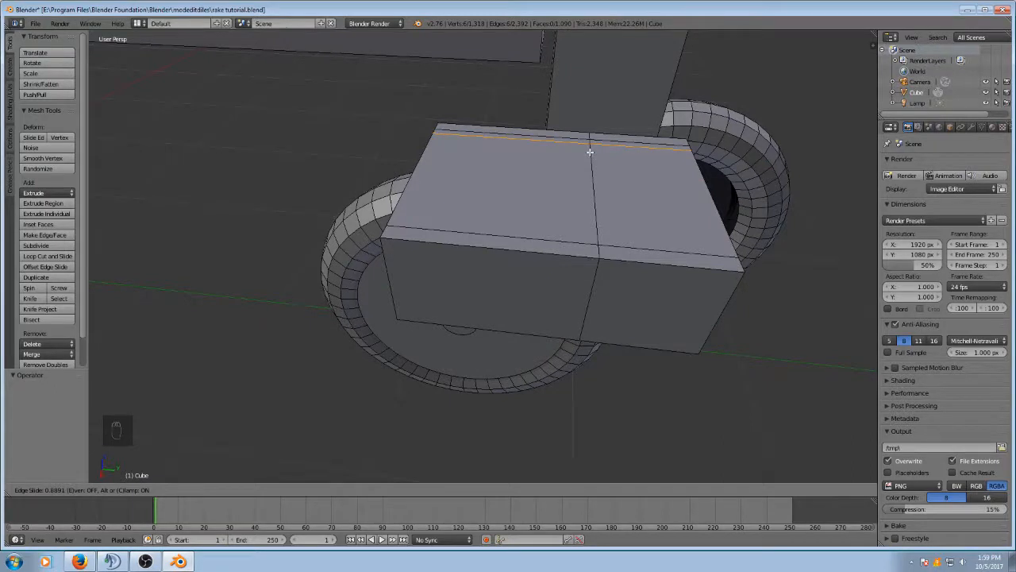
{"action": "left_click", "coordinate": [590, 152]}
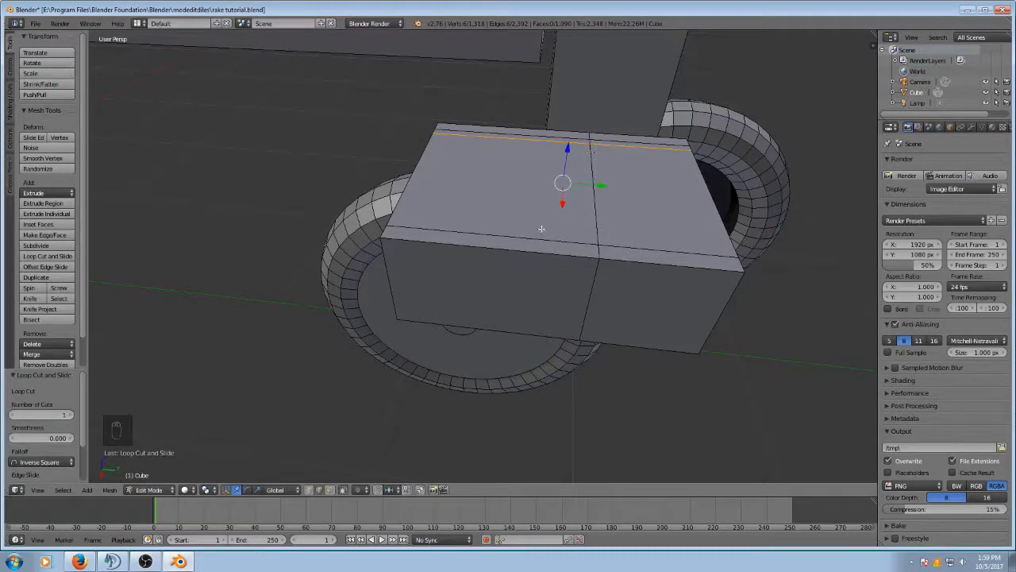
Step: Add a lengthwise loop cut just inside the existing loop along the block's other long side, with an edge slide of about -0.929
{"action": "key", "text": "ctrl+r"}
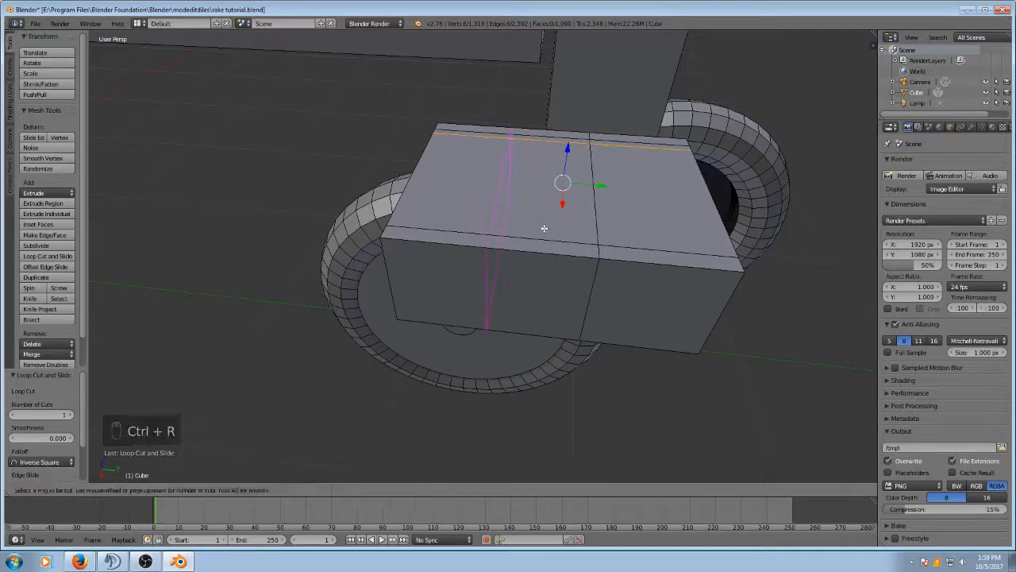
{"action": "left_click", "coordinate": [601, 237]}
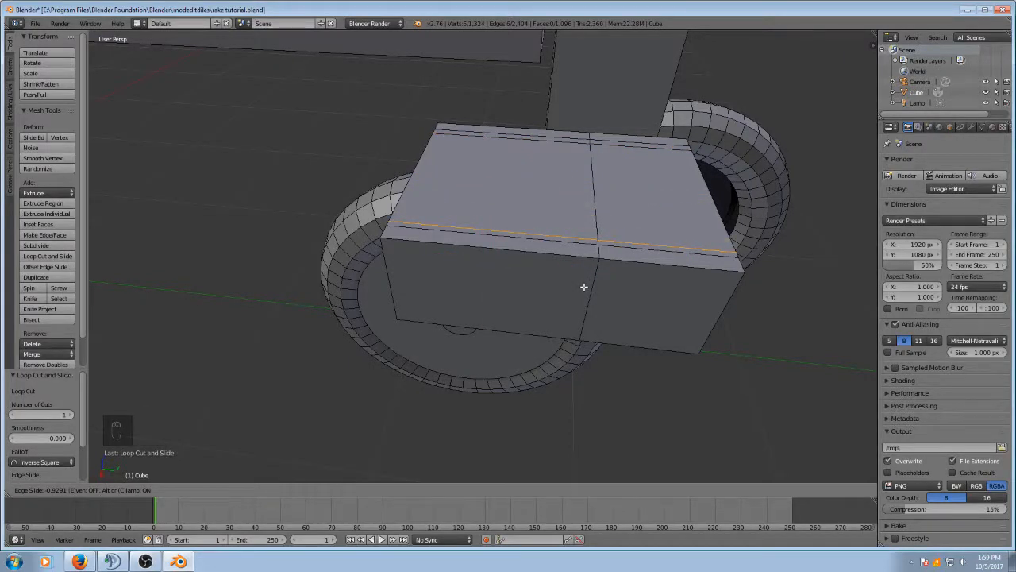
{"action": "left_click", "coordinate": [583, 286]}
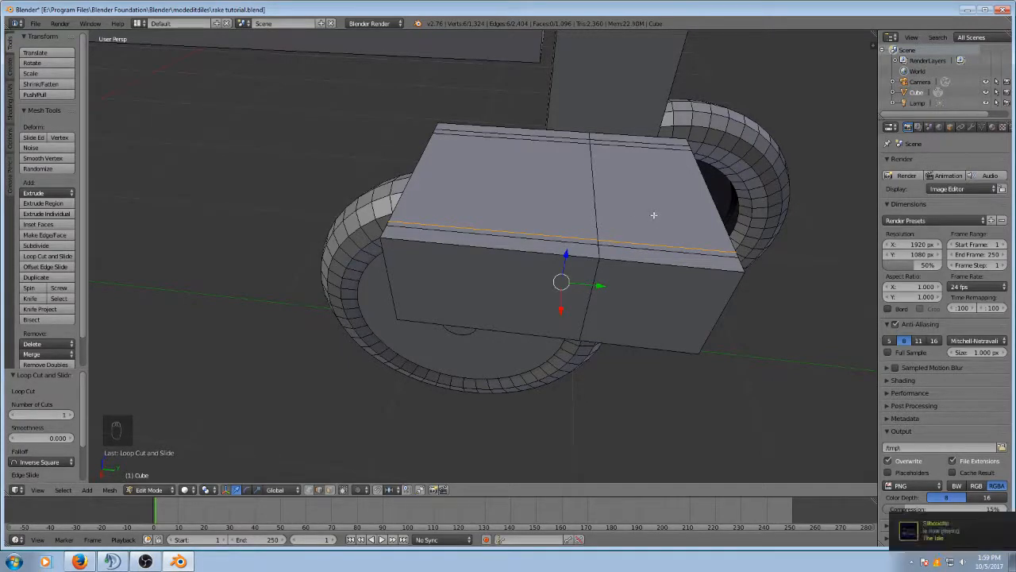
Step: Add a crosswise loop cut right beside the block's existing crosswise loop, with an edge slide of about 0.932
{"action": "key", "text": "ctrl+r"}
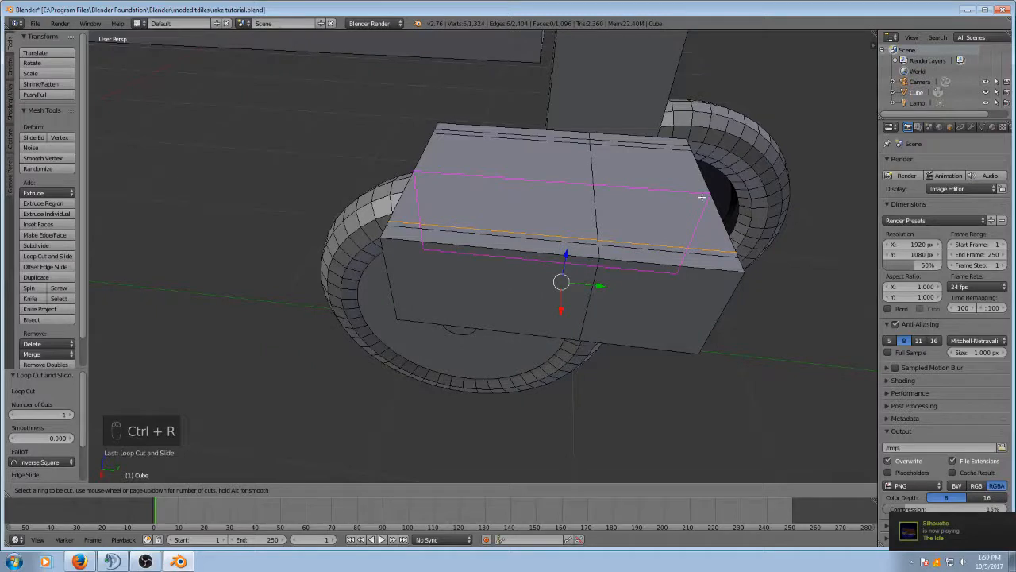
{"action": "left_click", "coordinate": [656, 149]}
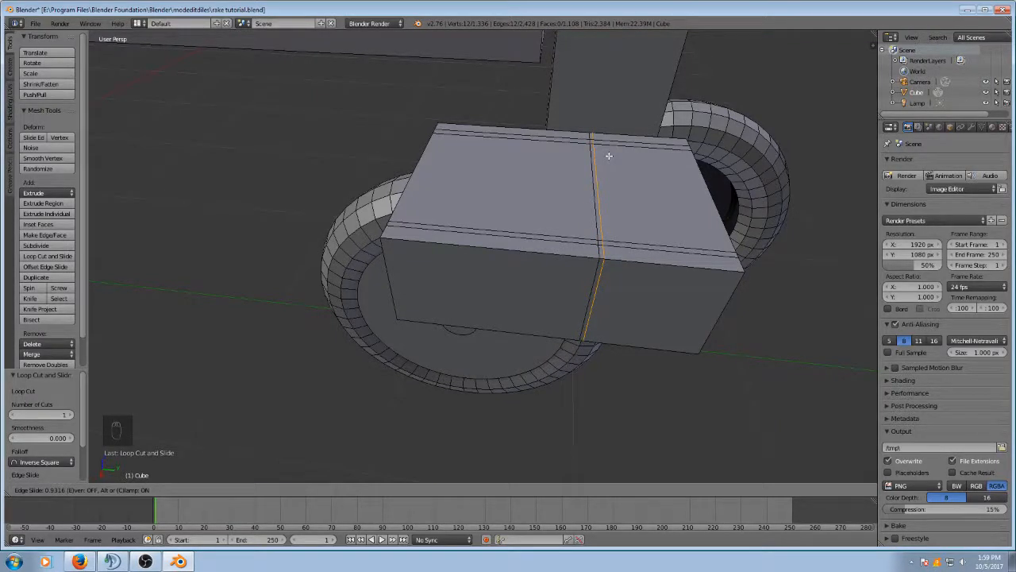
{"action": "left_click", "coordinate": [608, 156]}
Step: Select only the large top face between the inner loops on the block's longer end and lower it about 0.206 along Z
{"action": "middle_click_drag", "start_coordinate": [412, 92], "coordinate": [531, 112]}
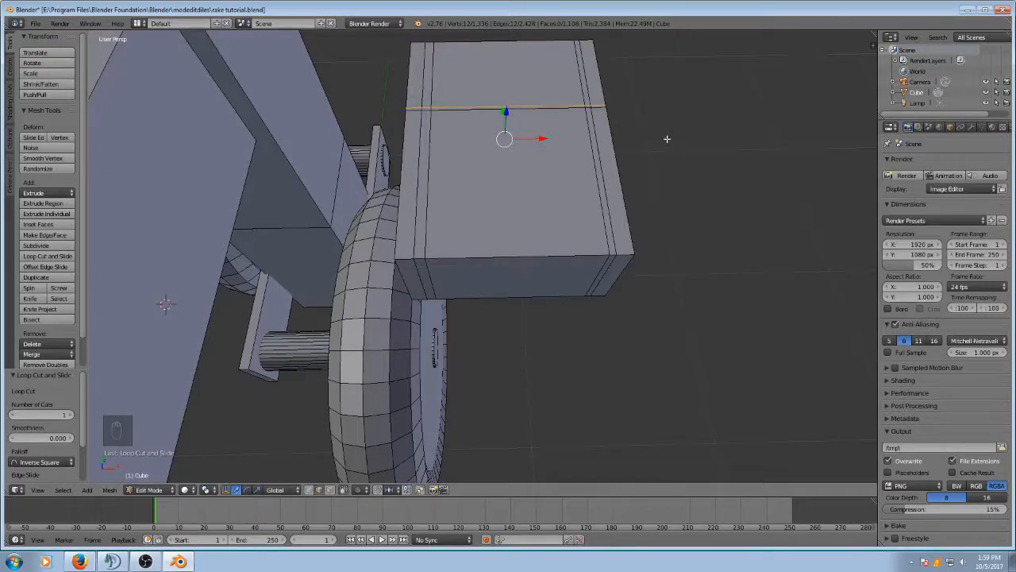
{"action": "key", "text": "a"}
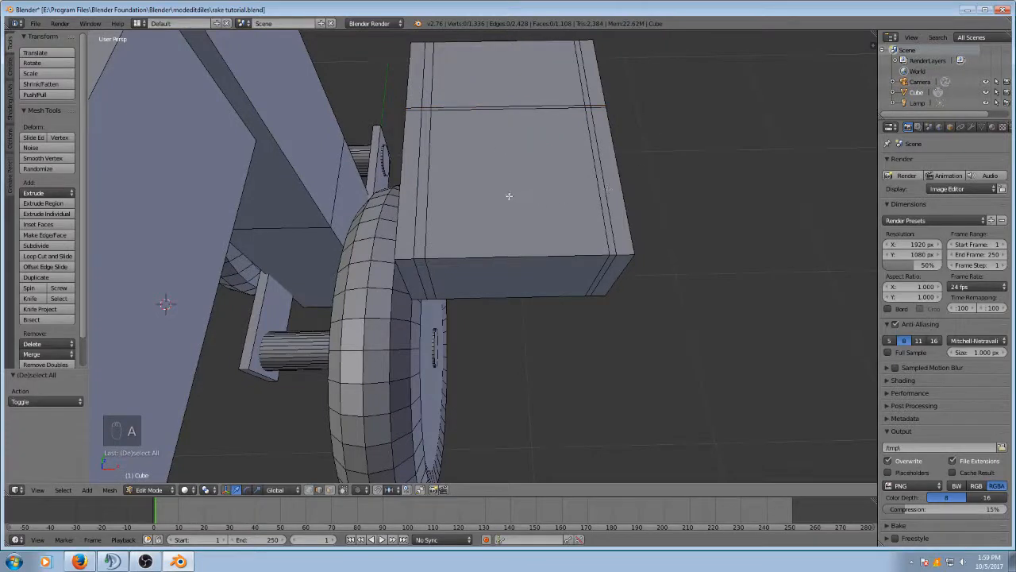
{"action": "left_click", "coordinate": [329, 489]}
{"action": "key", "text": "c"}
{"action": "left_click", "coordinate": [516, 177]}
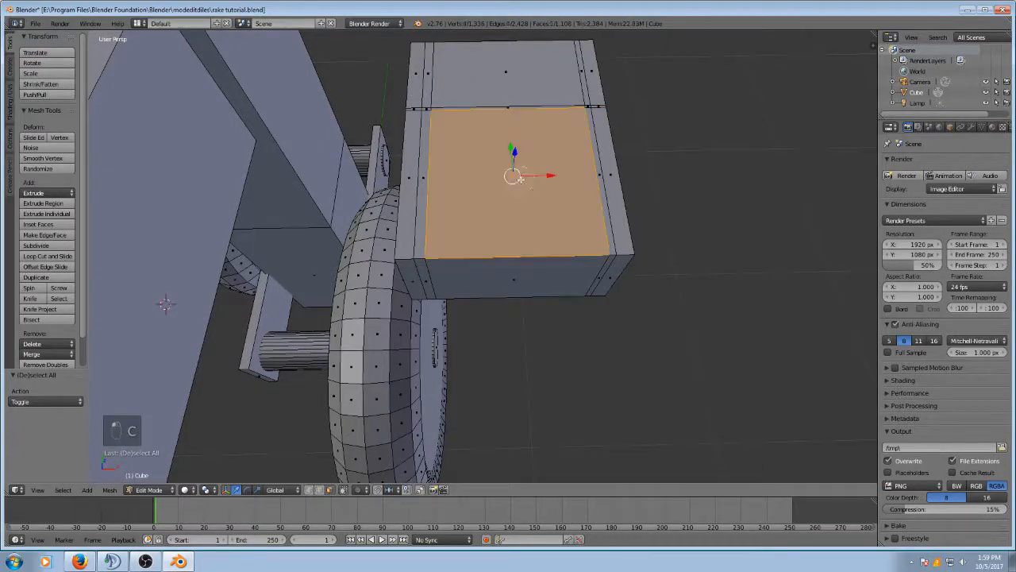
{"action": "middle_click_drag", "start_coordinate": [809, 208], "coordinate": [556, 159]}
{"action": "key", "text": "g"}
{"action": "key", "text": "z"}
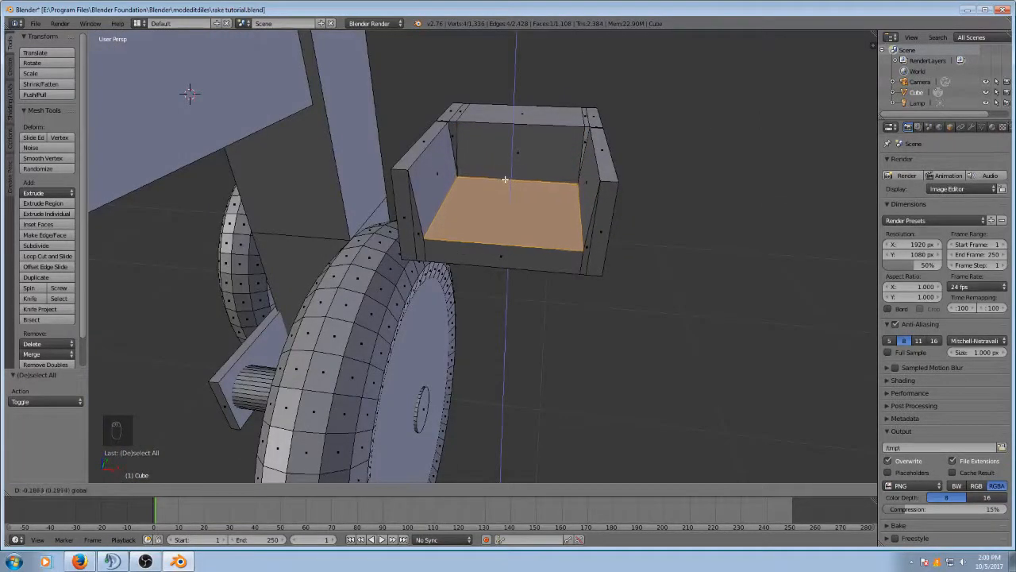
{"action": "left_click", "coordinate": [505, 182]}
Step: Lower the recess floor face a further 0.017 along Z
{"action": "scroll", "coordinate": [546, 199], "scroll_direction": "up", "scroll_amount": 4}
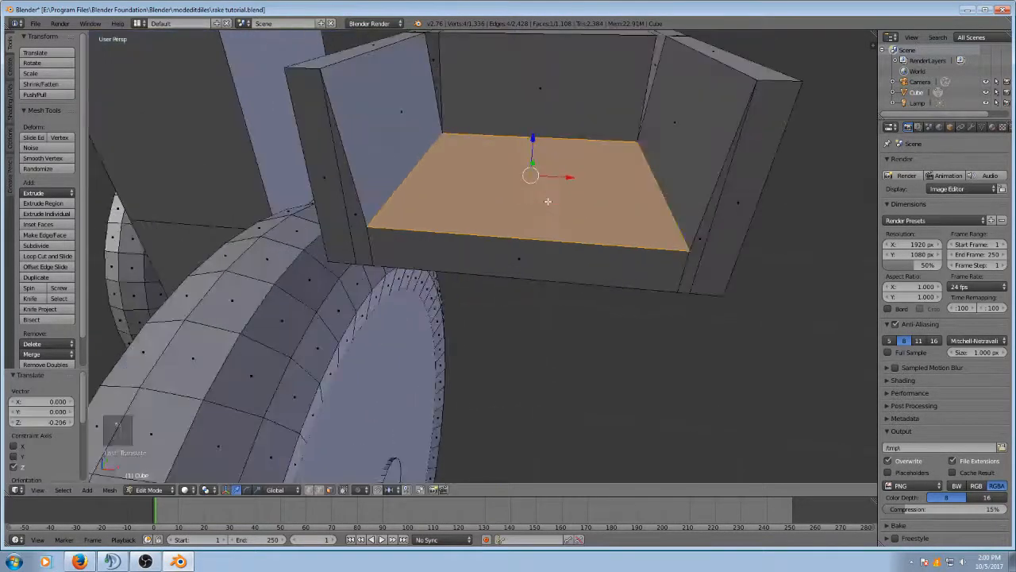
{"action": "middle_click_drag", "start_coordinate": [545, 200], "coordinate": [526, 159]}
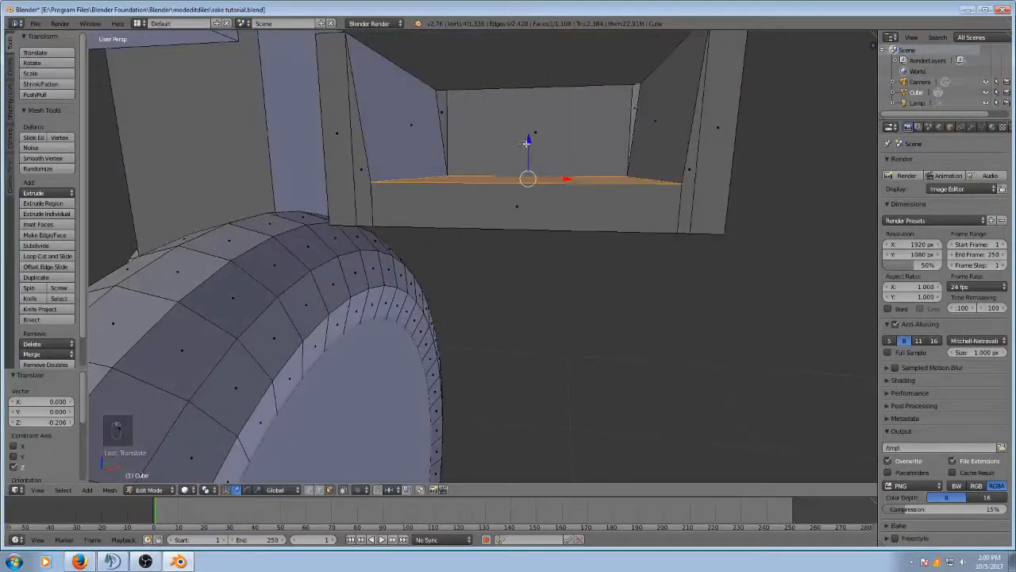
{"action": "key", "text": "g"}
{"action": "key", "text": "z"}
{"action": "left_click", "coordinate": [524, 160]}
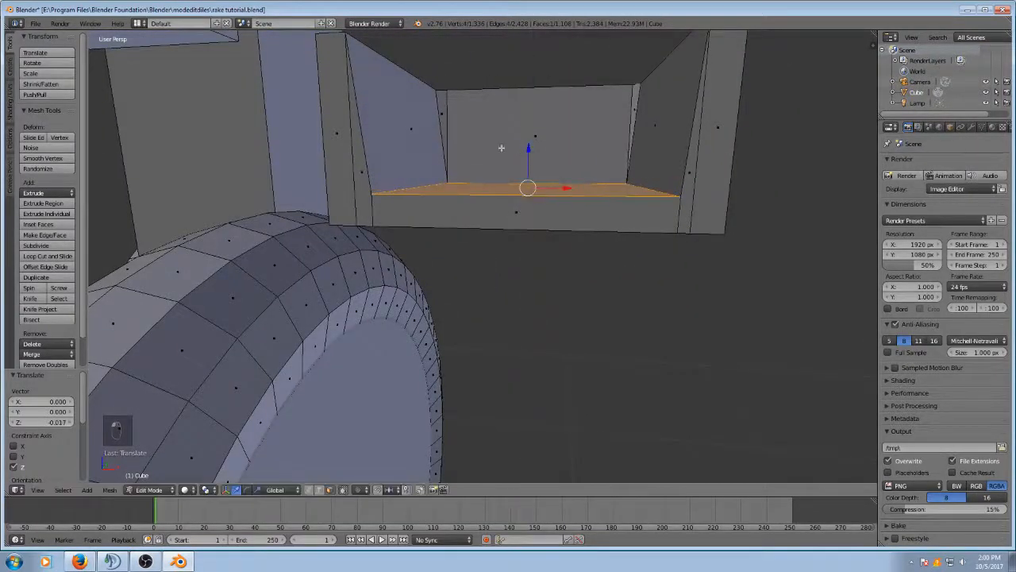
{"action": "middle_click_drag", "start_coordinate": [523, 159], "coordinate": [446, 172]}
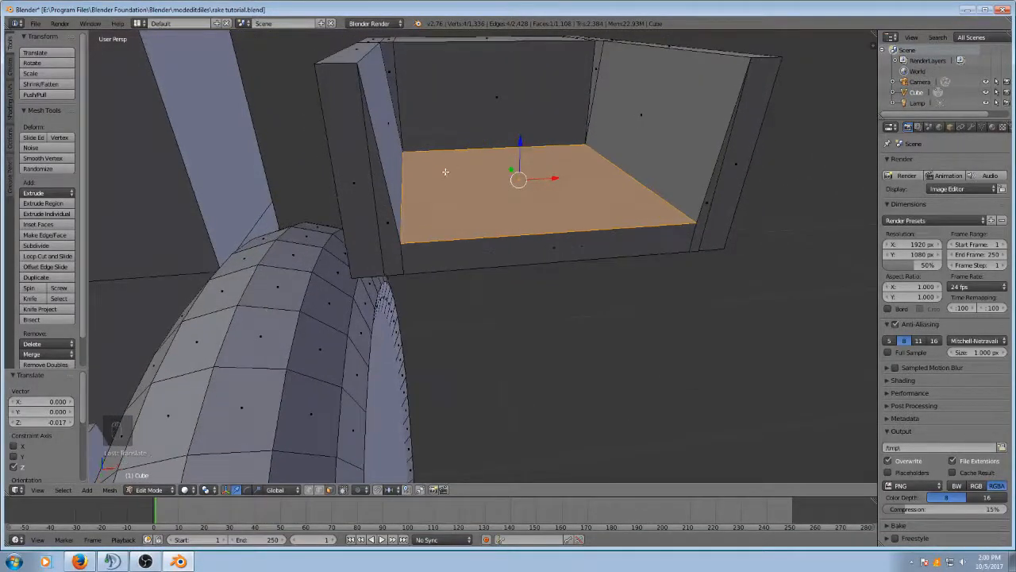
Step: Raise the recess floor face 0.018 along Z
{"action": "middle_click_drag", "start_coordinate": [776, 304], "coordinate": [733, 251]}
{"action": "scroll", "coordinate": [771, 328], "scroll_direction": "down", "scroll_amount": 2}
{"action": "mouse_move", "coordinate": [516, 170]}
{"action": "left_mouse_down"}
{"action": "mouse_move", "coordinate": [516, 150]}
{"action": "mouse_move", "coordinate": [515, 167]}
{"action": "left_mouse_up"}
Step: Compare the recessed bracket with the reference photo of the rake's beam and upright post, and inspect its walls and floor
{"action": "middle_click_drag", "start_coordinate": [515, 168], "coordinate": [550, 248]}
{"action": "left_click", "coordinate": [93, 565]}
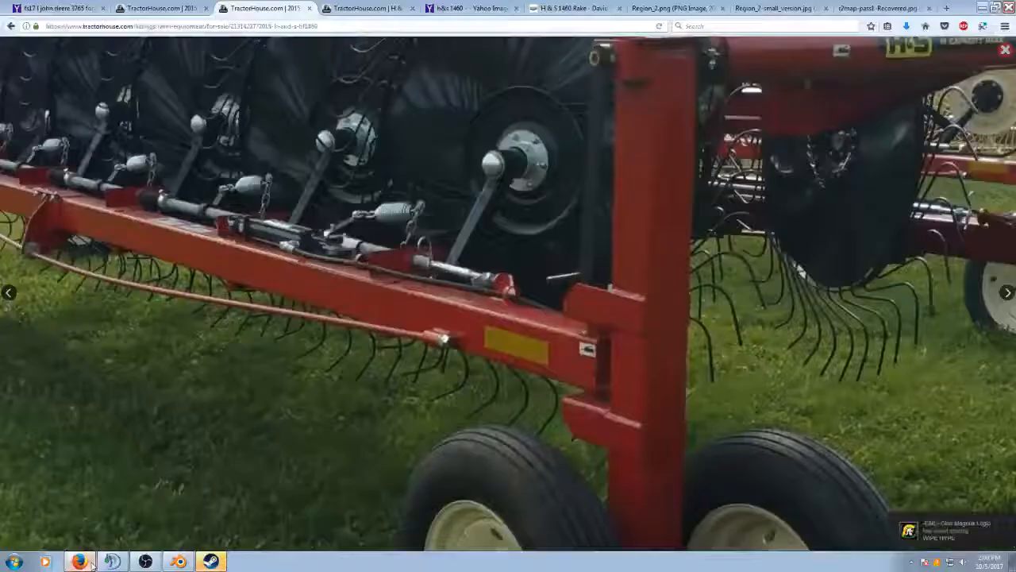
{"action": "left_click", "coordinate": [92, 565]}
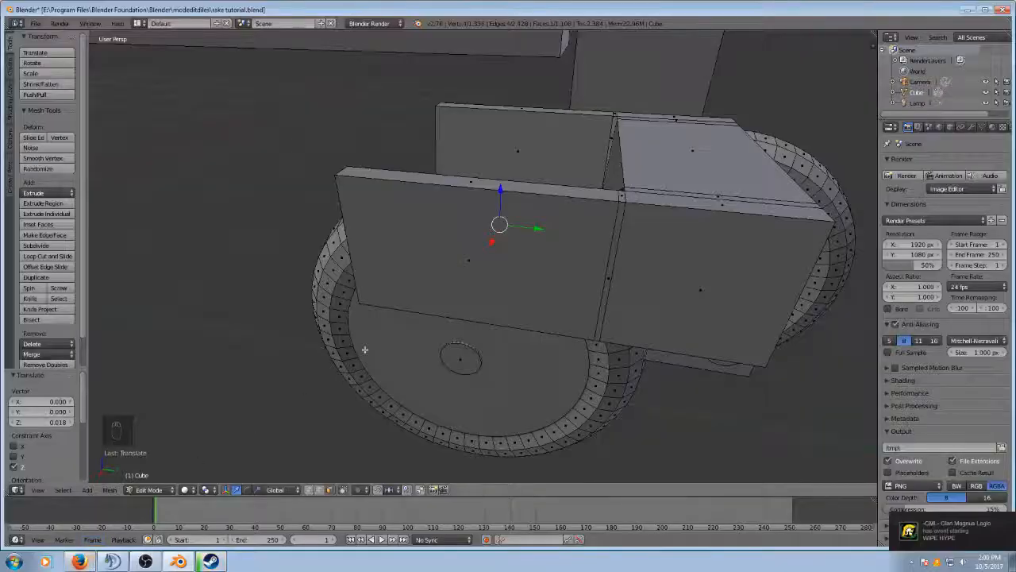
{"action": "middle_click_drag", "start_coordinate": [365, 350], "coordinate": [468, 307]}
{"action": "key", "text": "a"}
{"action": "middle_click_drag", "start_coordinate": [593, 287], "coordinate": [455, 300]}
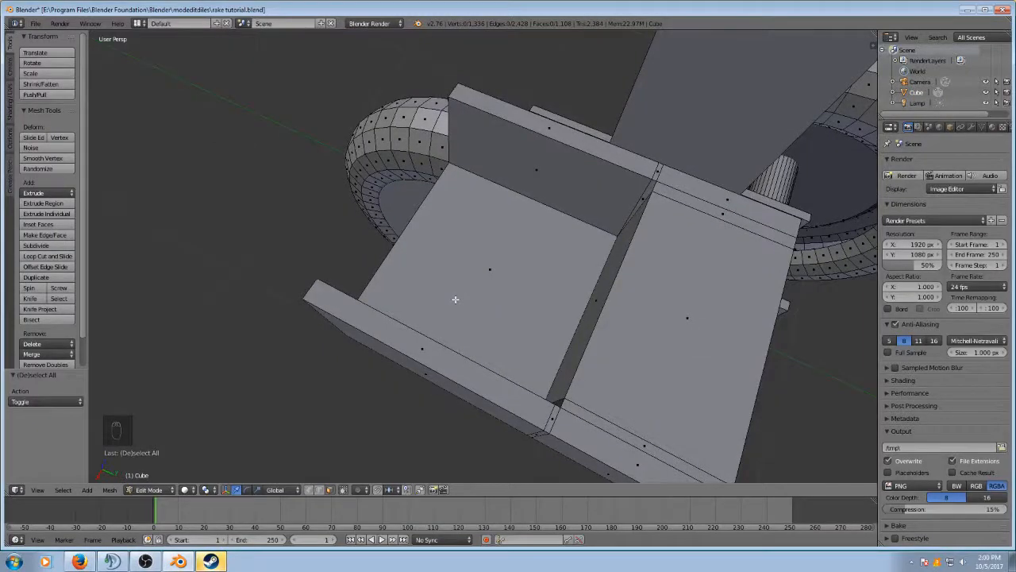
{"action": "middle_click_drag", "start_coordinate": [455, 300], "coordinate": [612, 251]}
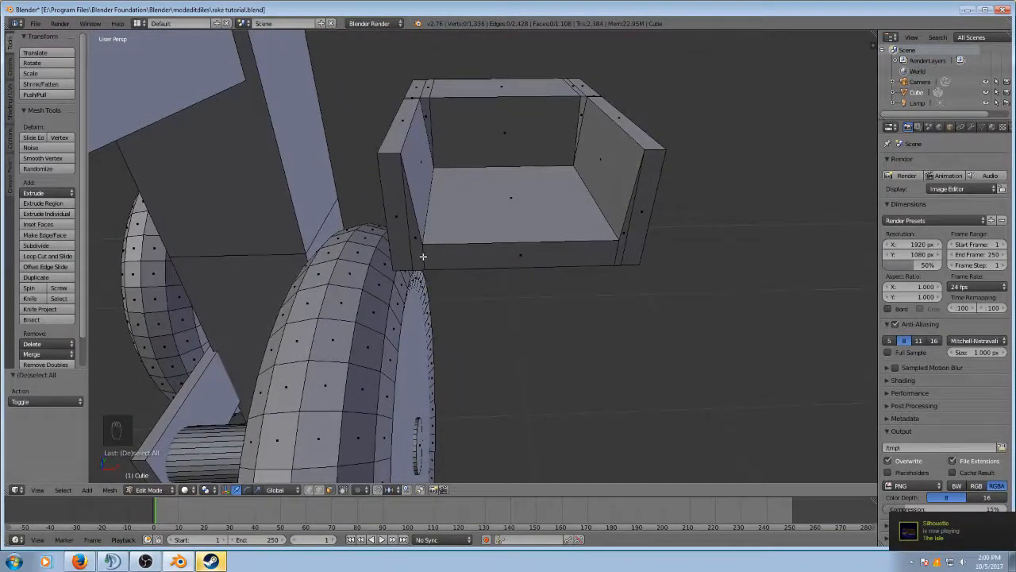
Step: Move the recess floor's wheel-side corner vertex at the open end along X to the neighbouring vertical loop edge, and deselect it
{"action": "key", "text": "c"}
{"action": "scroll", "coordinate": [425, 253], "scroll_direction": "up", "scroll_amount": 8}
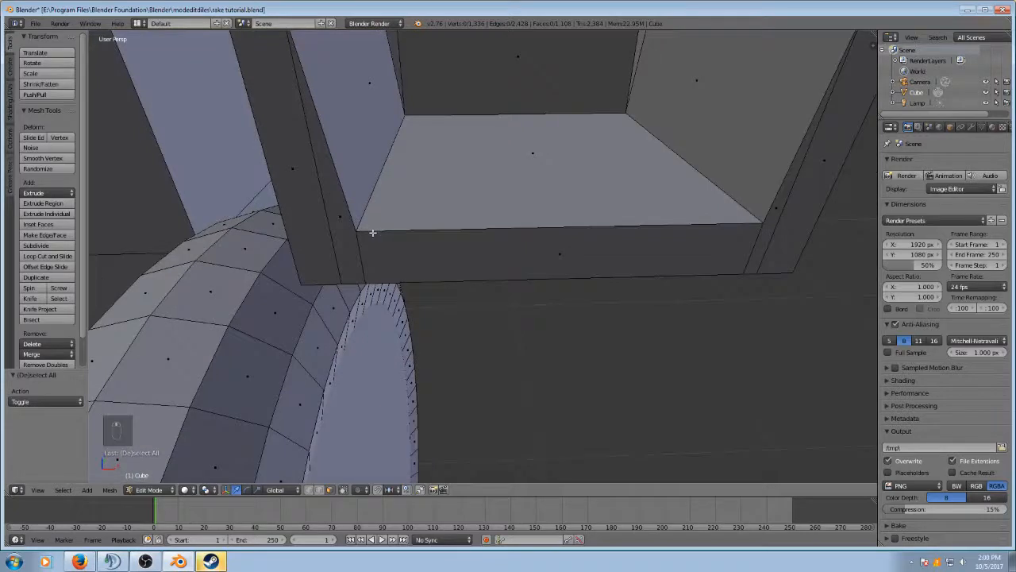
{"action": "left_click", "coordinate": [309, 490]}
{"action": "key", "text": "c"}
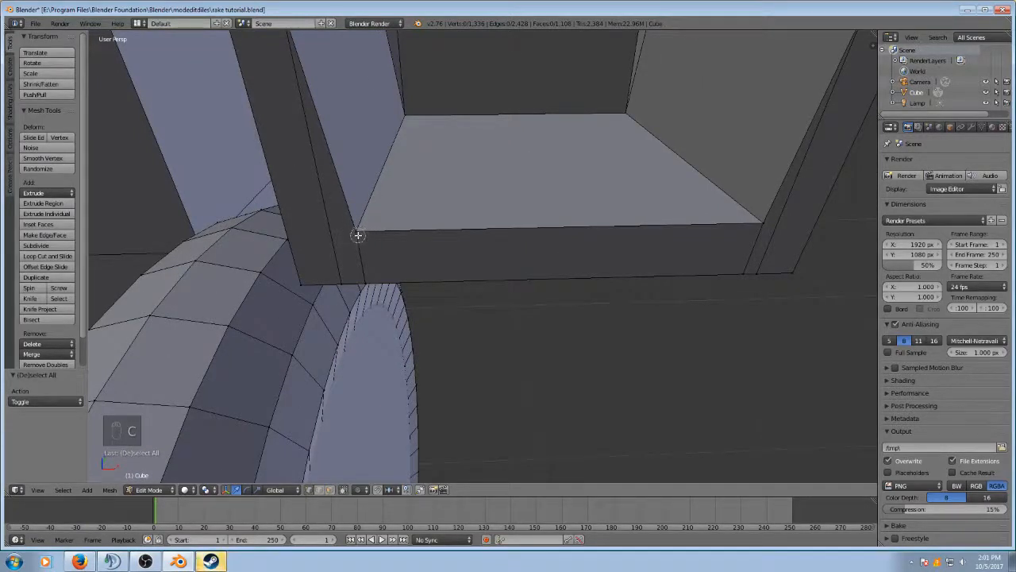
{"action": "left_click", "coordinate": [357, 230]}
{"action": "right_click", "coordinate": [359, 233]}
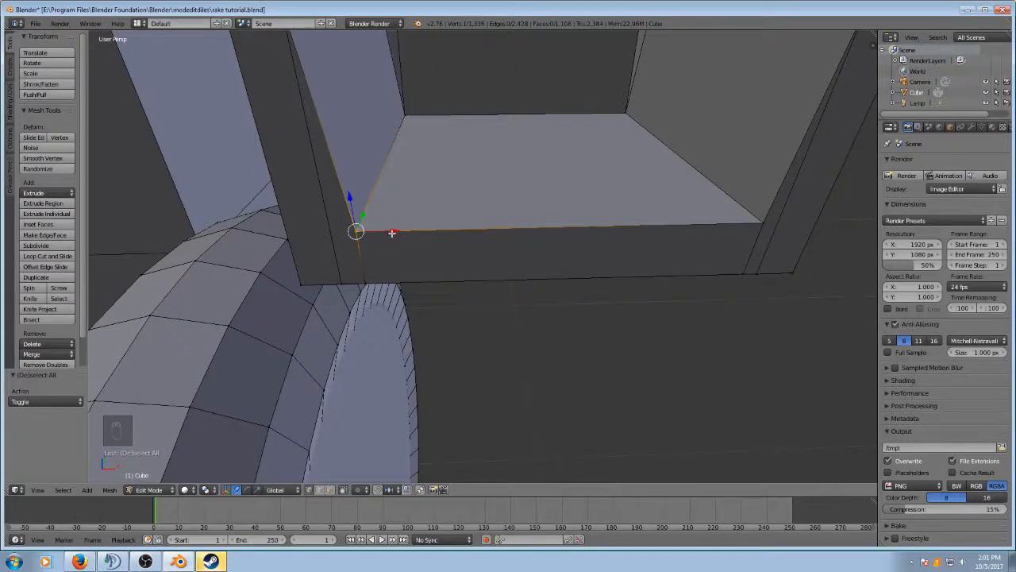
{"action": "left_click_drag", "start_coordinate": [392, 233], "coordinate": [371, 235]}
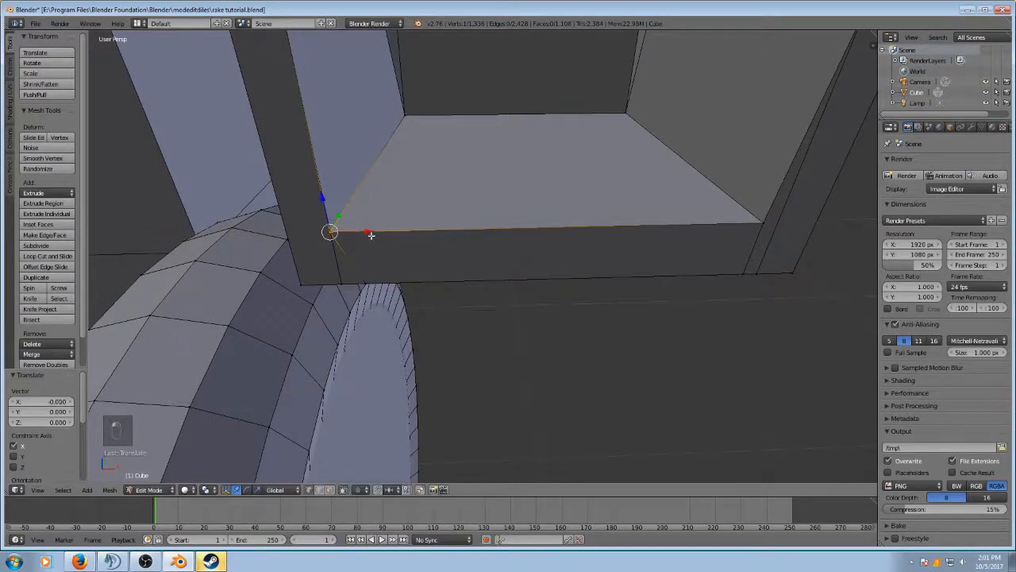
{"action": "key", "text": "a"}
Step: Switch to edge selection and select the diagonal edge on the bracket's open end face, beside the wheel-side wall
{"action": "scroll", "coordinate": [376, 278], "scroll_direction": "up", "scroll_amount": 5}
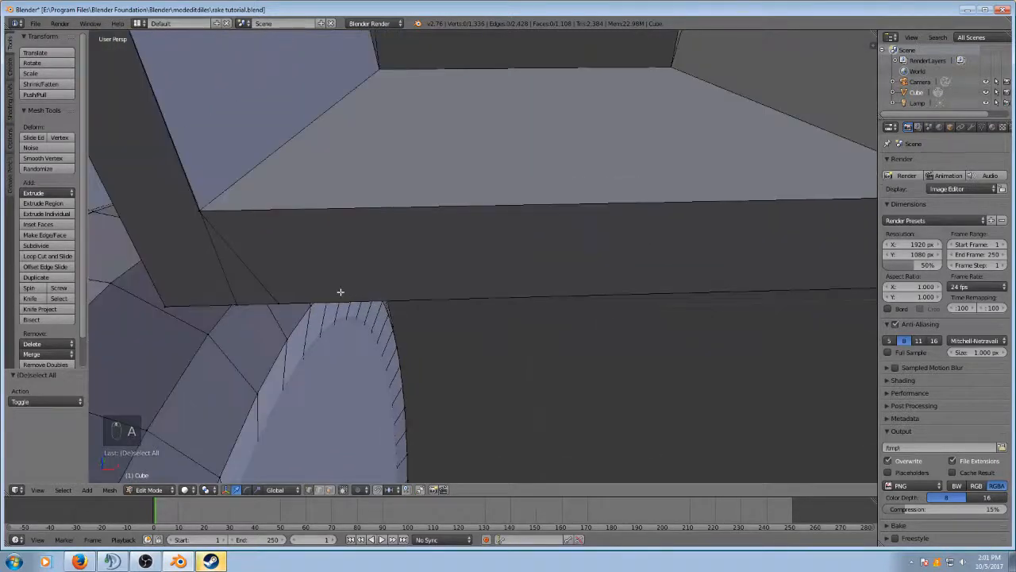
{"action": "middle_click_drag", "start_coordinate": [341, 290], "coordinate": [357, 286]}
{"action": "key", "text": "c"}
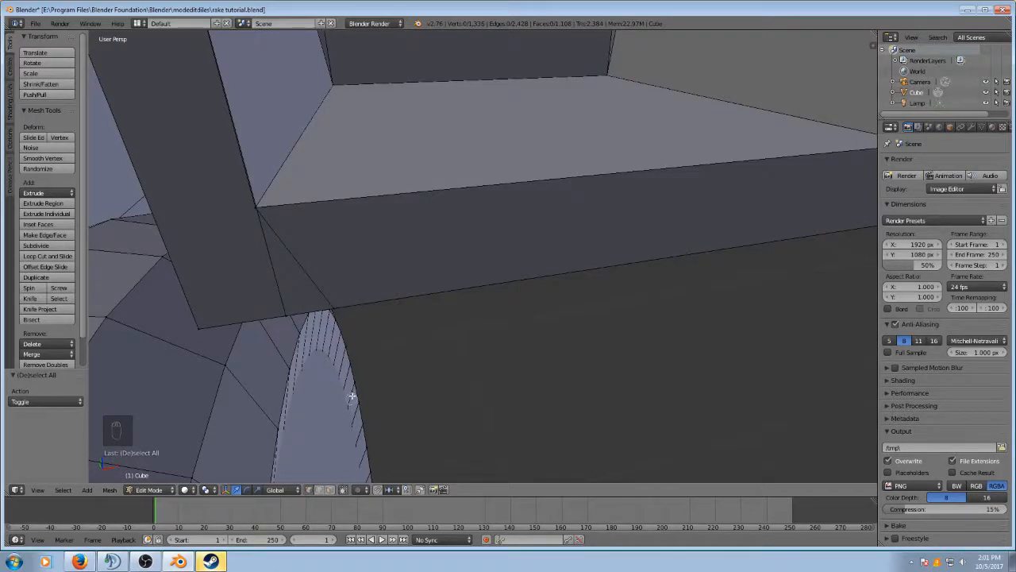
{"action": "left_click", "coordinate": [323, 490]}
{"action": "key", "text": "c"}
{"action": "left_click", "coordinate": [301, 254]}
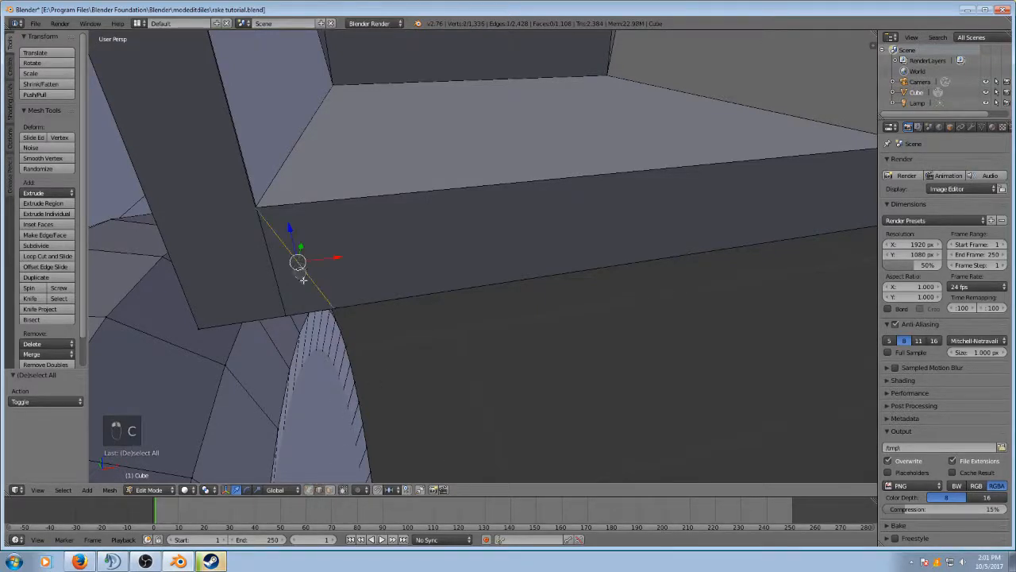
{"action": "right_click", "coordinate": [351, 307]}
Step: Try dissolving the selected diagonal edge, and undo the dissolve
{"action": "key", "text": "x"}
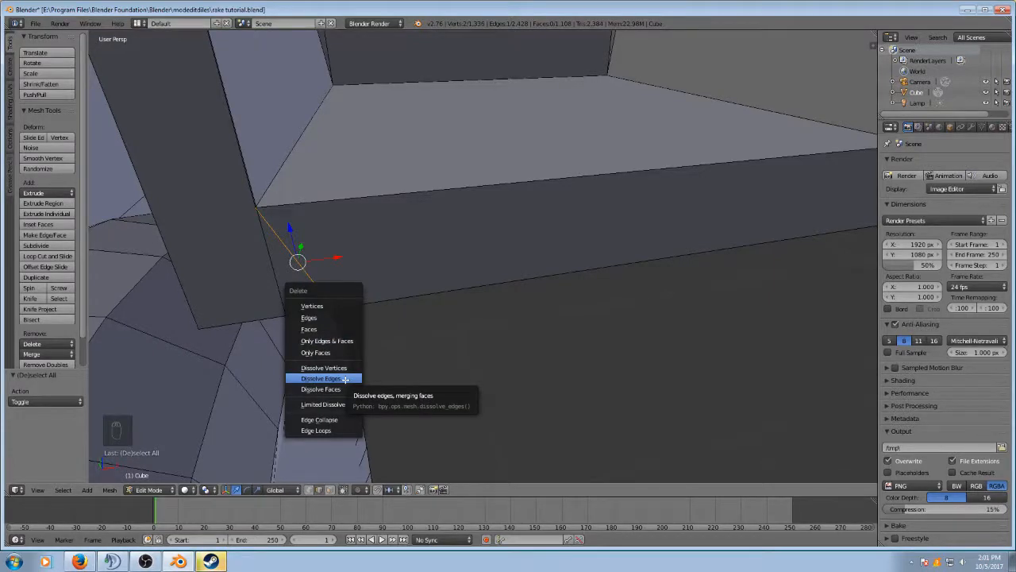
{"action": "left_click", "coordinate": [345, 379]}
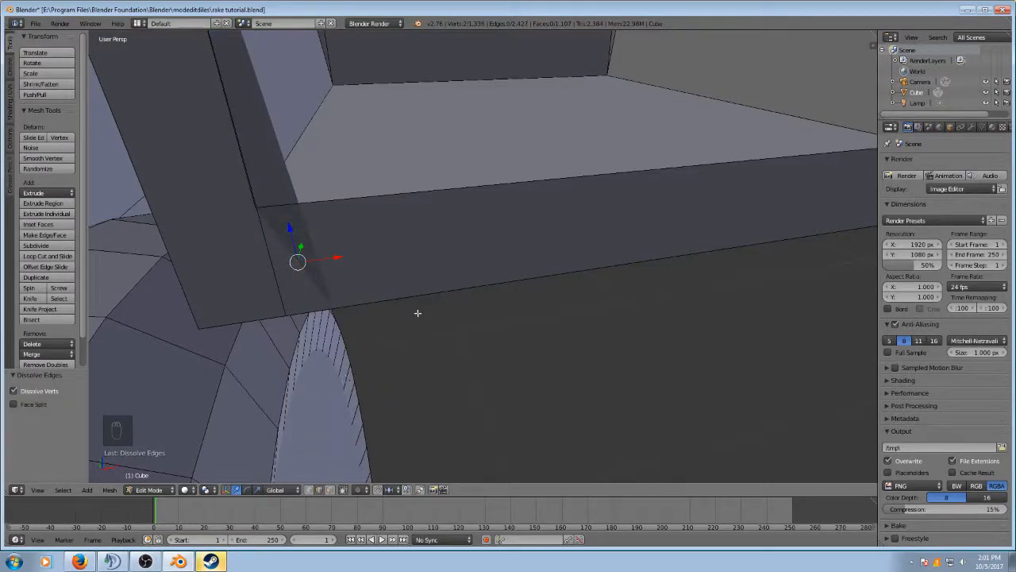
{"action": "key", "text": "ctrl+z"}
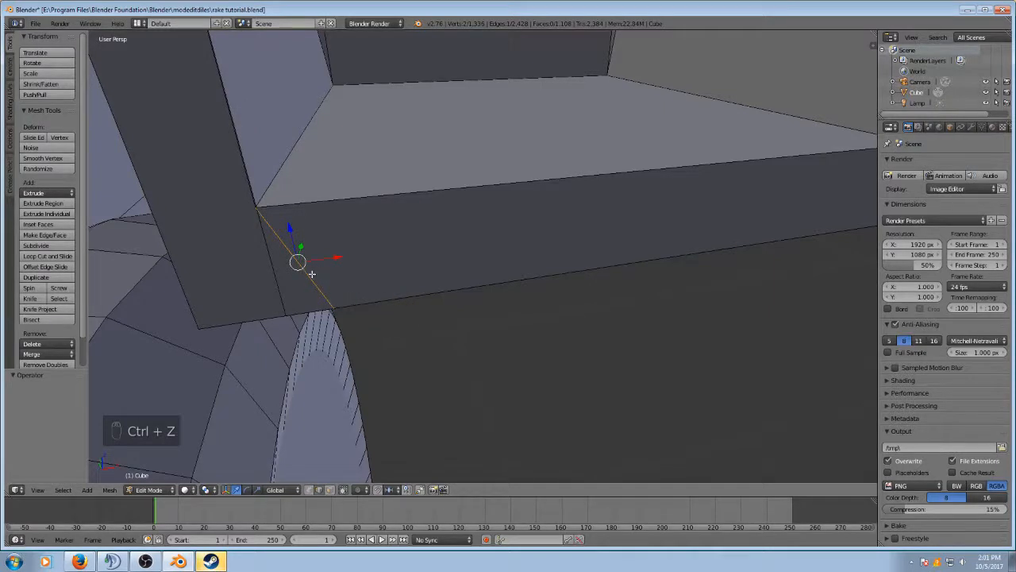
Step: Delete the selected diagonal edge from the bracket's open end face
{"action": "key", "text": "x"}
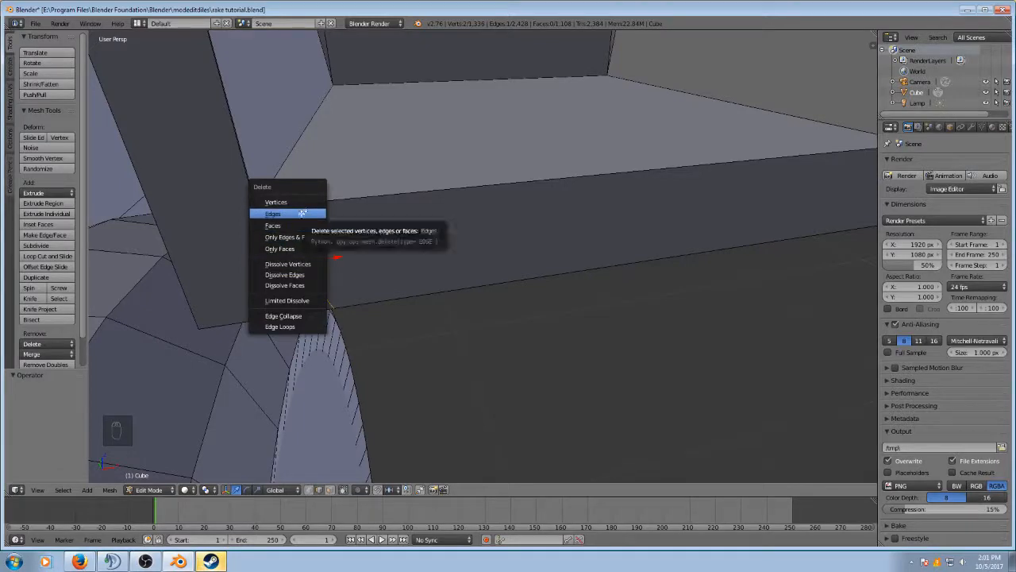
{"action": "left_click", "coordinate": [298, 215]}
Step: Move the recess floor's corner vertex on the side away from the wheel about 0.016 along X to the neighbouring vertical edge, and deselect it
{"action": "middle_click_drag", "start_coordinate": [310, 222], "coordinate": [440, 224]}
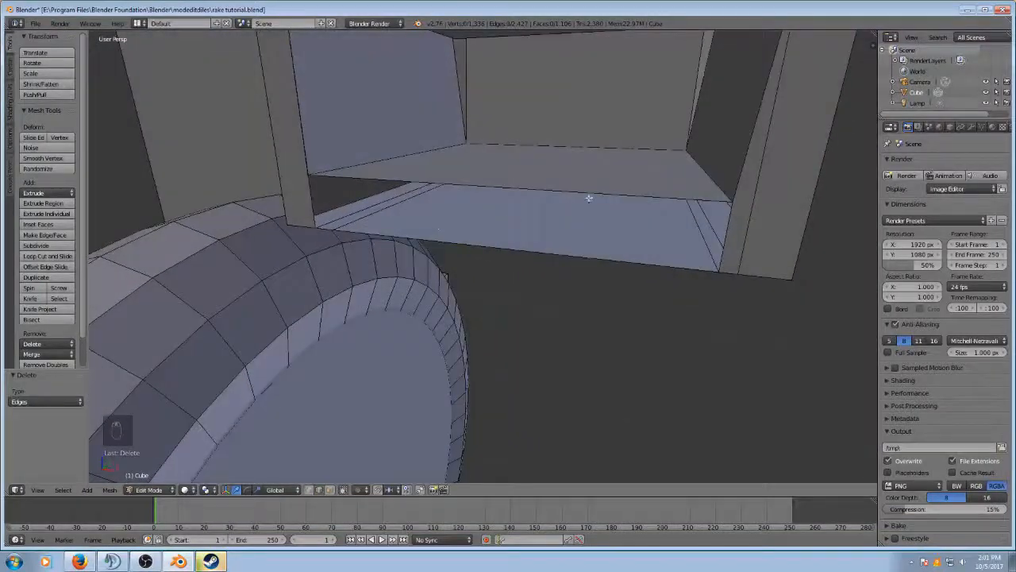
{"action": "key", "text": "c"}
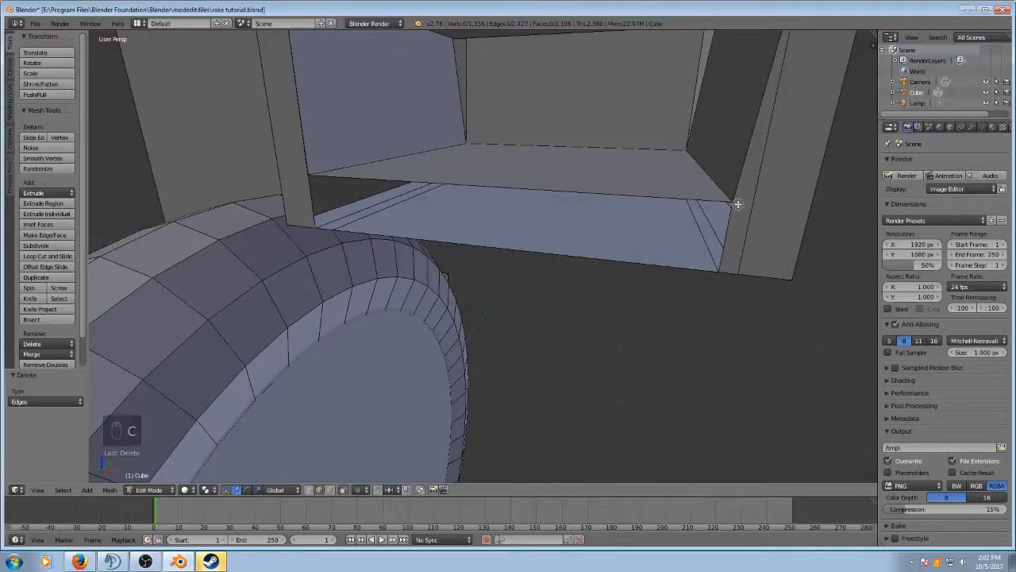
{"action": "left_click", "coordinate": [734, 202]}
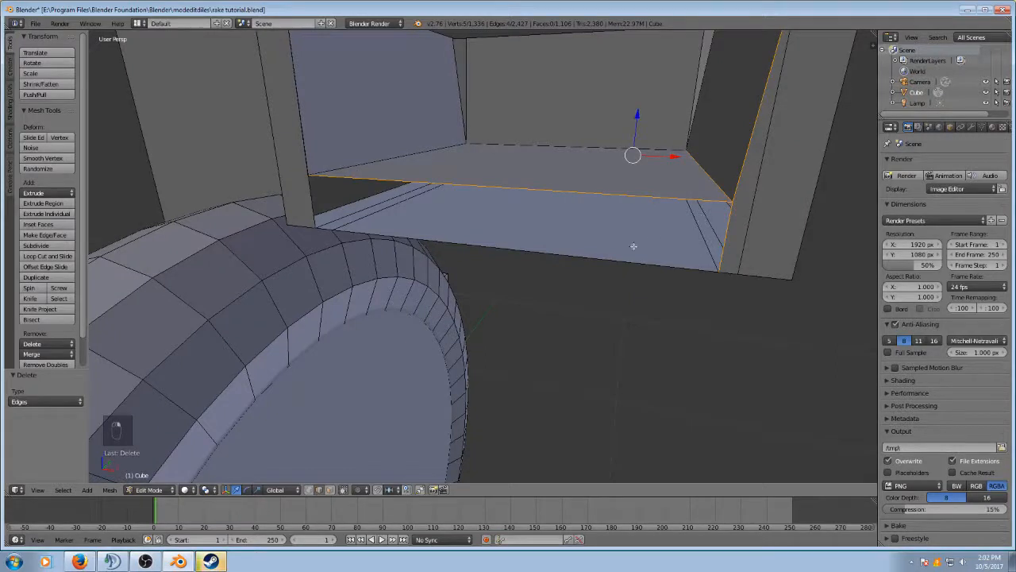
{"action": "key", "text": "a"}
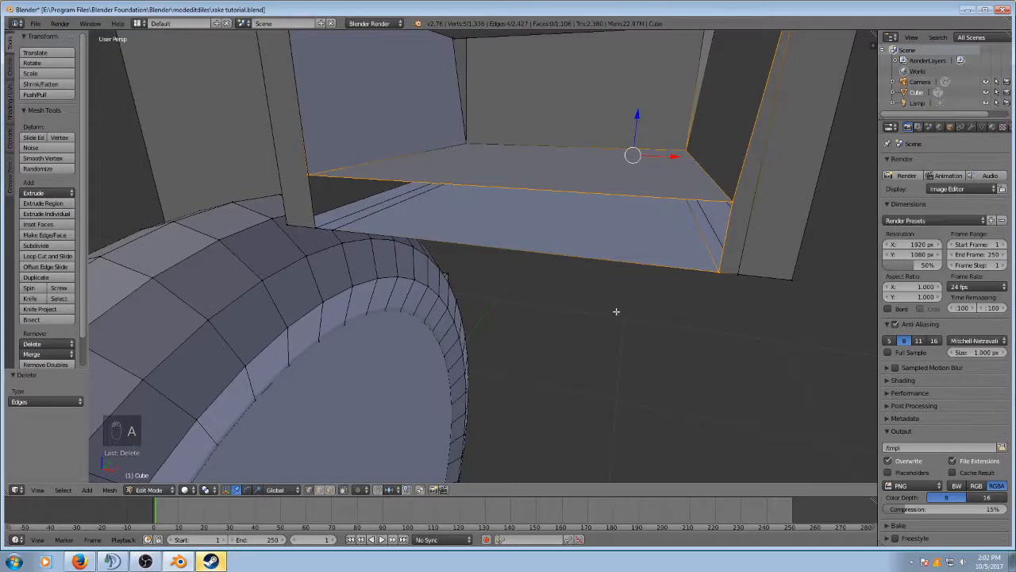
{"action": "key", "text": "a"}
{"action": "key", "text": "c"}
{"action": "left_click", "coordinate": [733, 205]}
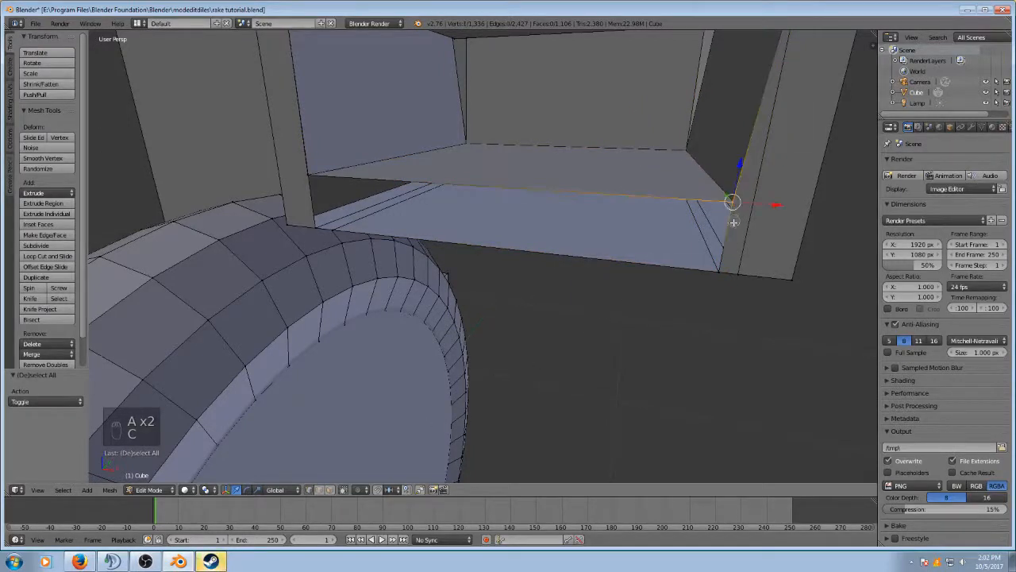
{"action": "key", "text": "g"}
{"action": "key", "text": "x"}
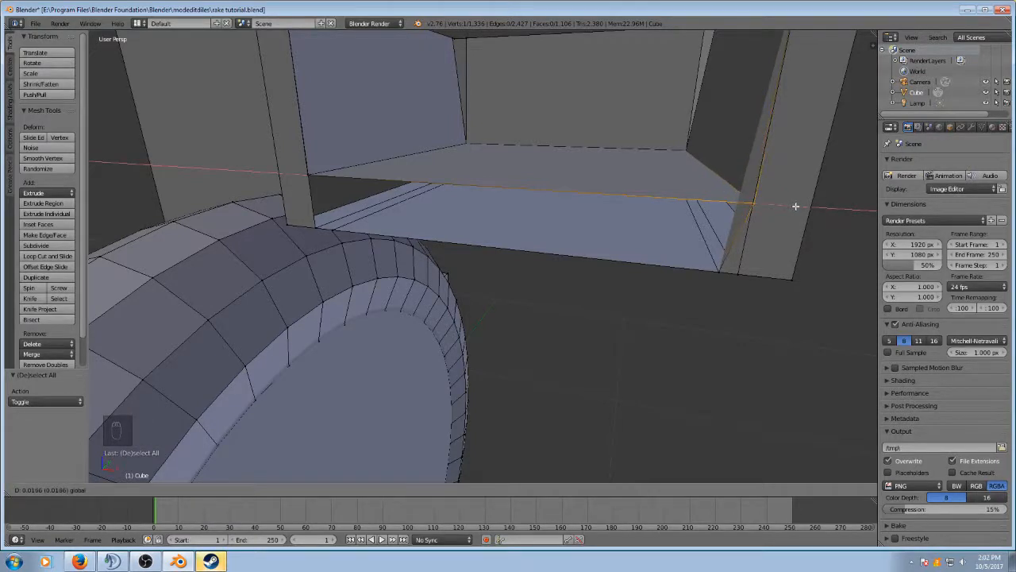
{"action": "left_click", "coordinate": [795, 205]}
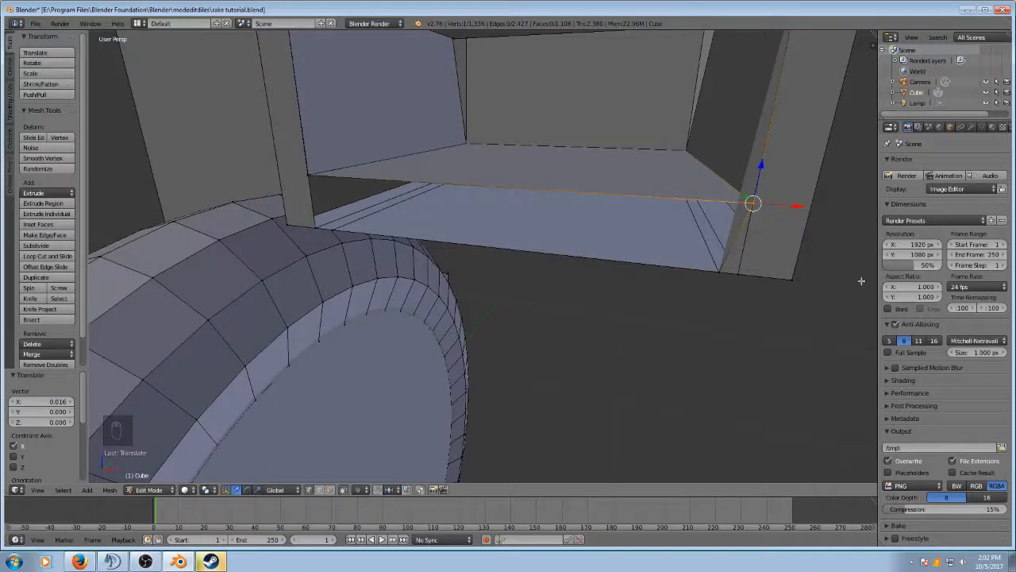
{"action": "middle_click_drag", "start_coordinate": [818, 225], "coordinate": [765, 224]}
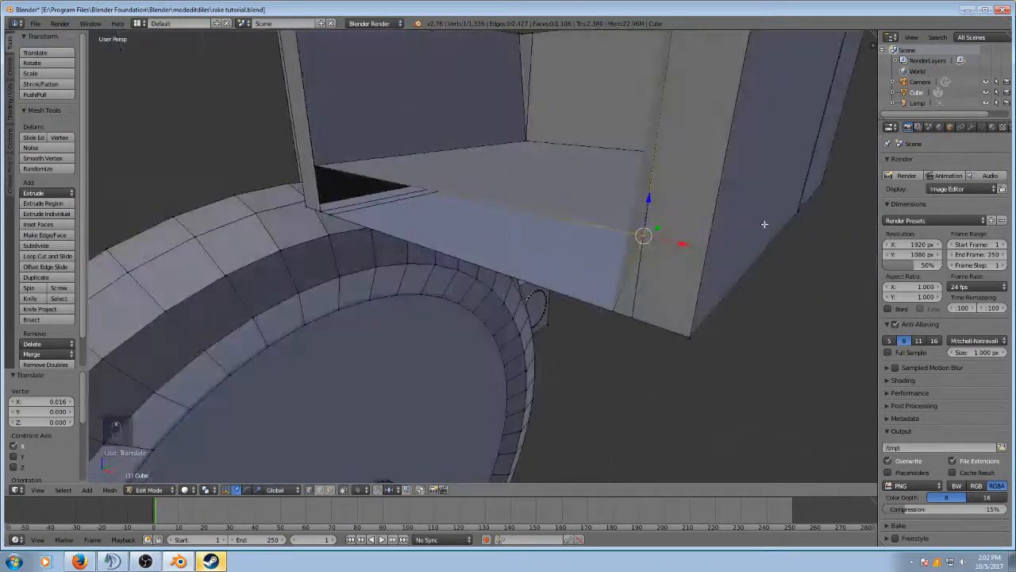
{"action": "key", "text": "a"}
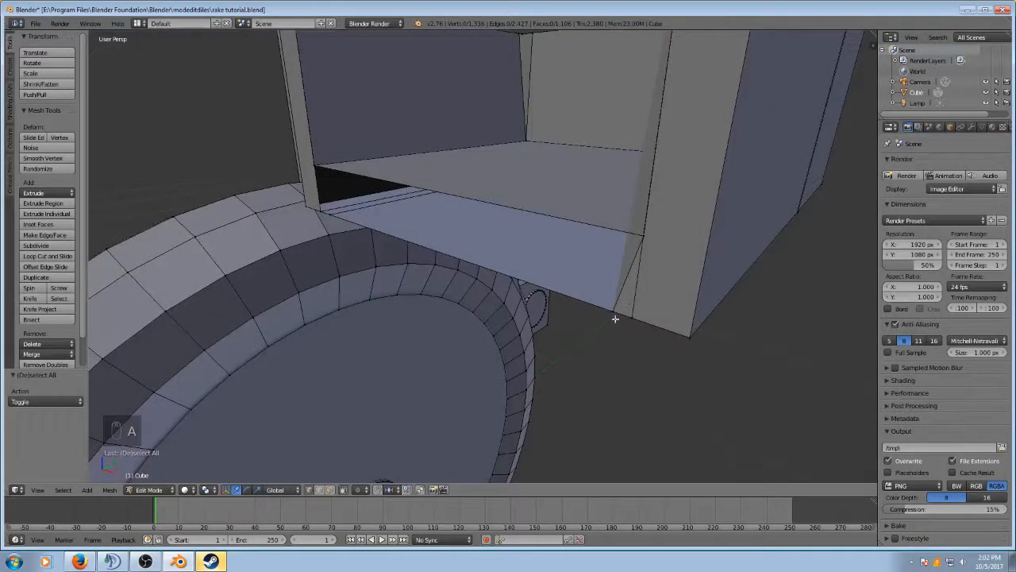
Step: Move the lower corner vertex of the bracket's open end, on the side away from the wheel, about 0.016 along X to the adjacent vertical edge
{"action": "key", "text": "c"}
{"action": "left_click", "coordinate": [610, 313]}
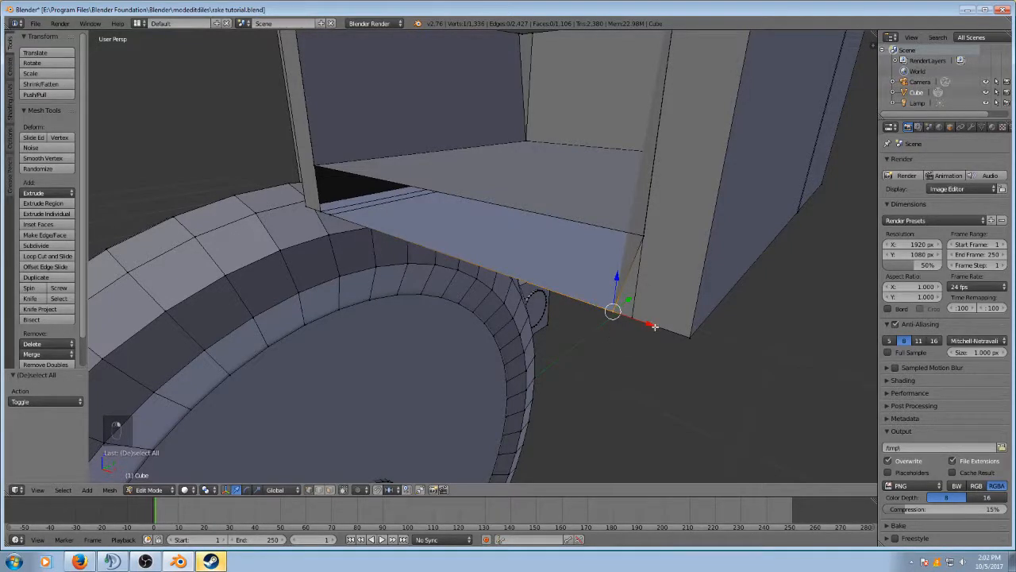
{"action": "key", "text": "g"}
{"action": "key", "text": "x"}
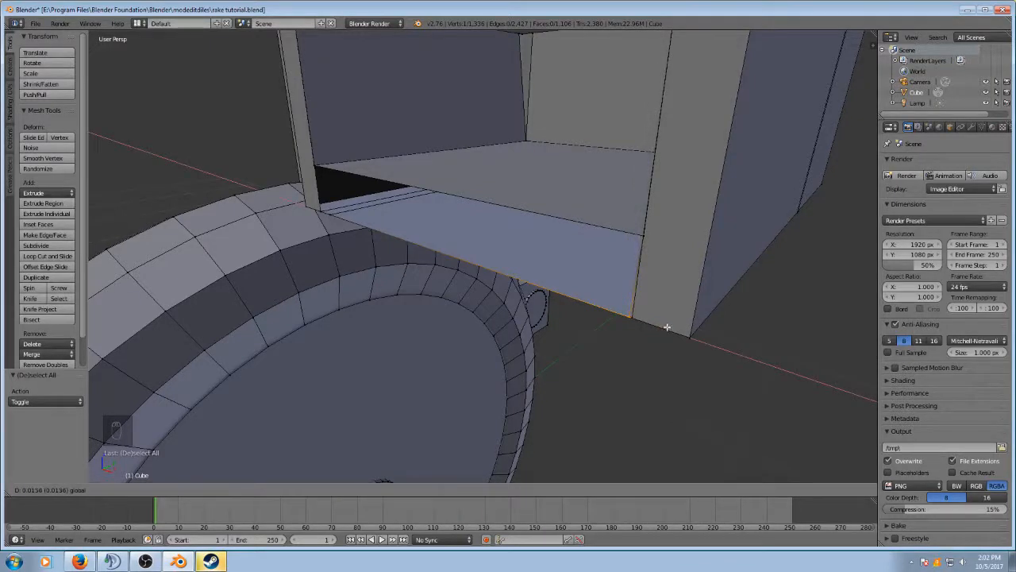
{"action": "left_click", "coordinate": [669, 326]}
Step: Toggle AutoMerge Editing and nudge the lower corner vertex slightly along X and by about 0.0001 along Z
{"action": "scroll", "coordinate": [649, 343], "scroll_direction": "up", "scroll_amount": 2}
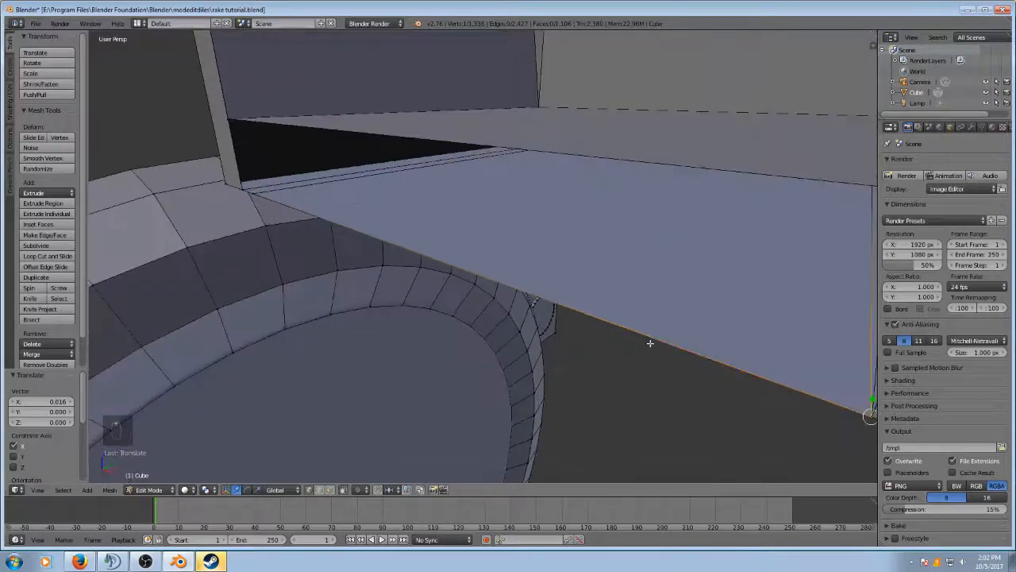
{"action": "scroll", "coordinate": [649, 343], "scroll_direction": "down", "scroll_amount": 1}
{"action": "middle_click_drag", "start_coordinate": [719, 347], "coordinate": [652, 281]}
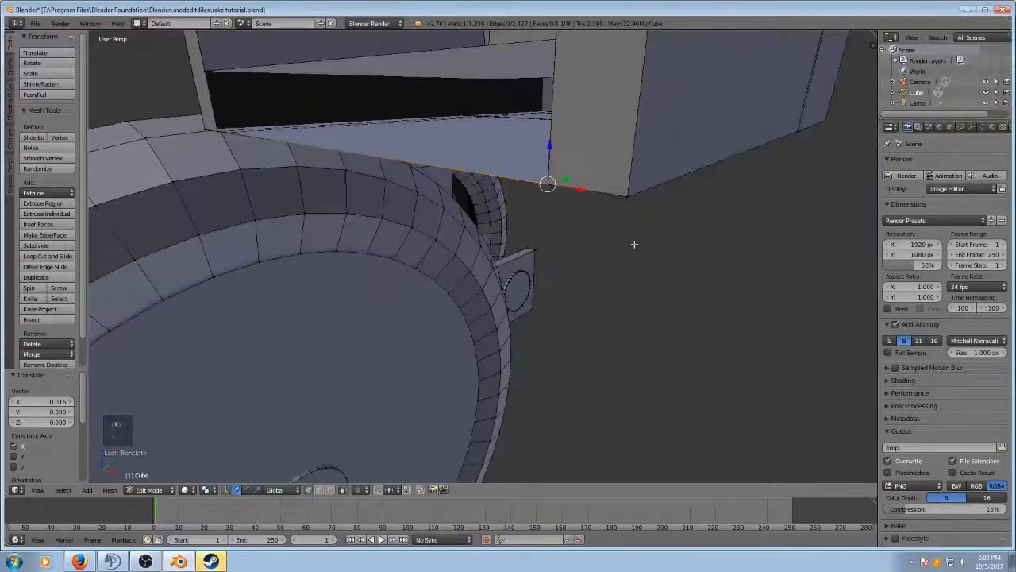
{"action": "middle_click_drag", "start_coordinate": [634, 245], "coordinate": [670, 237]}
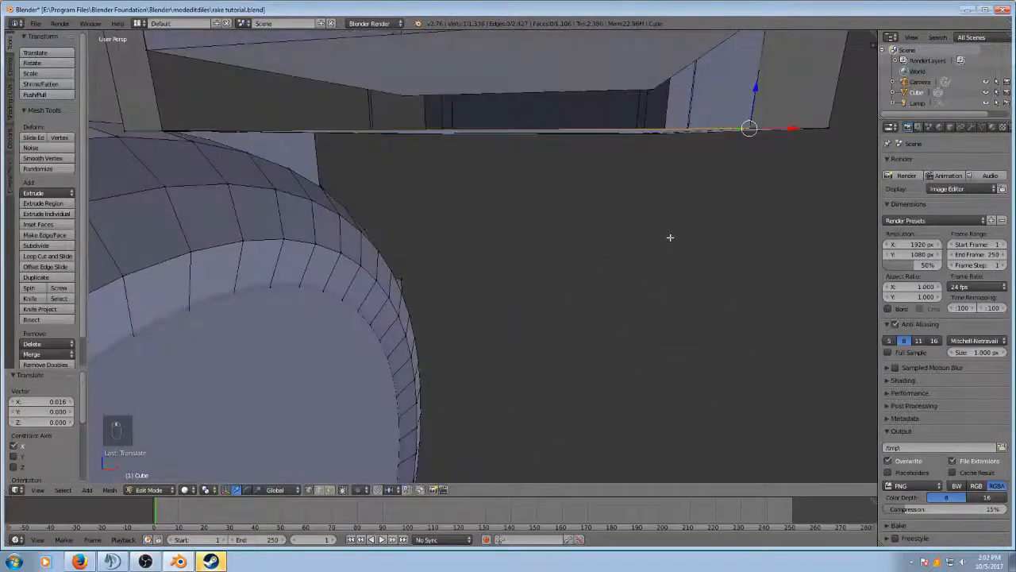
{"action": "left_click", "coordinate": [420, 490]}
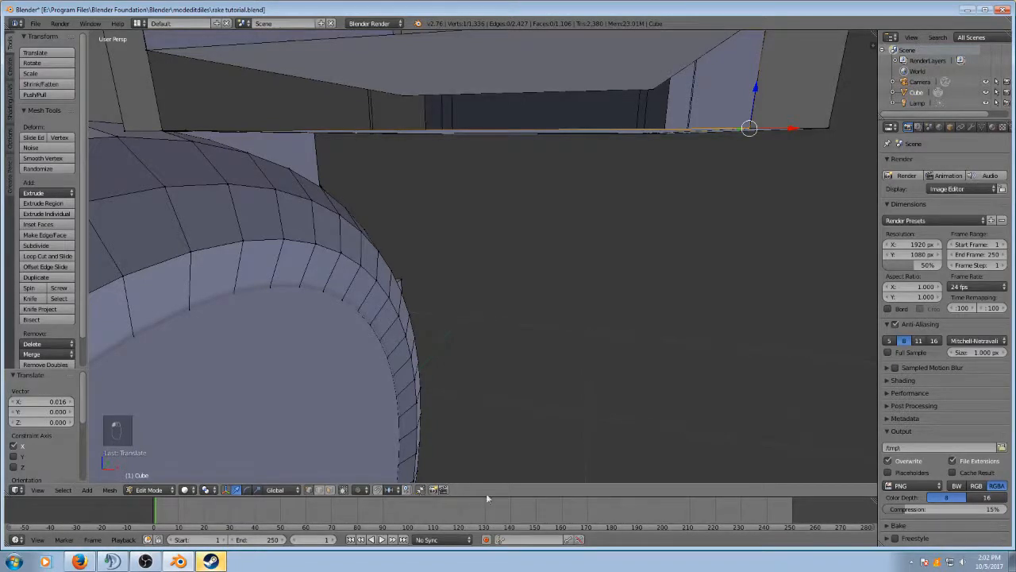
{"action": "left_click_drag", "start_coordinate": [790, 132], "coordinate": [791, 130]}
{"action": "left_click_drag", "start_coordinate": [754, 89], "coordinate": [741, 102]}
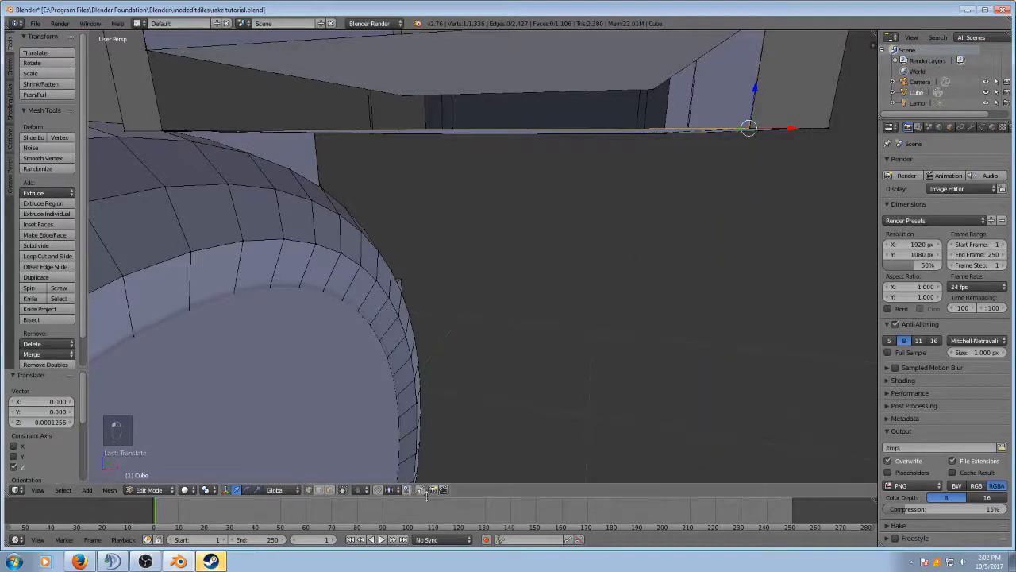
Step: Fine-tune the lower corner vertex with small moves of about 0.0007 and -0.0004 along X and 0.0003 along Z, and deselect it
{"action": "middle_click_drag", "start_coordinate": [709, 181], "coordinate": [565, 265]}
{"action": "left_click_drag", "start_coordinate": [492, 299], "coordinate": [493, 300]}
{"action": "middle_click_drag", "start_coordinate": [496, 303], "coordinate": [612, 273]}
{"action": "mouse_move", "coordinate": [785, 236]}
{"action": "left_mouse_down"}
{"action": "mouse_move", "coordinate": [765, 230]}
{"action": "mouse_move", "coordinate": [783, 235]}
{"action": "left_mouse_up"}
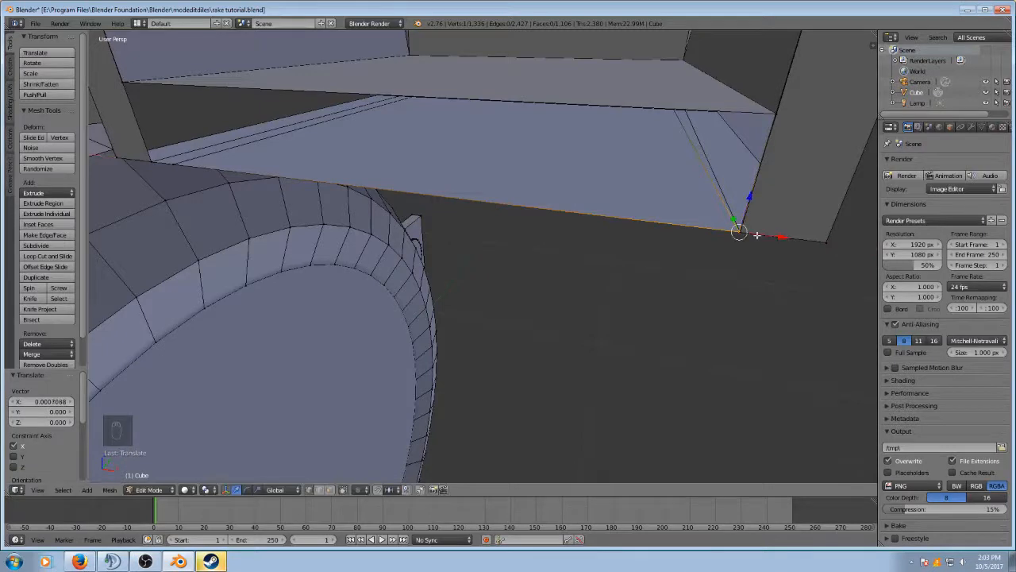
{"action": "left_click_drag", "start_coordinate": [750, 196], "coordinate": [755, 206]}
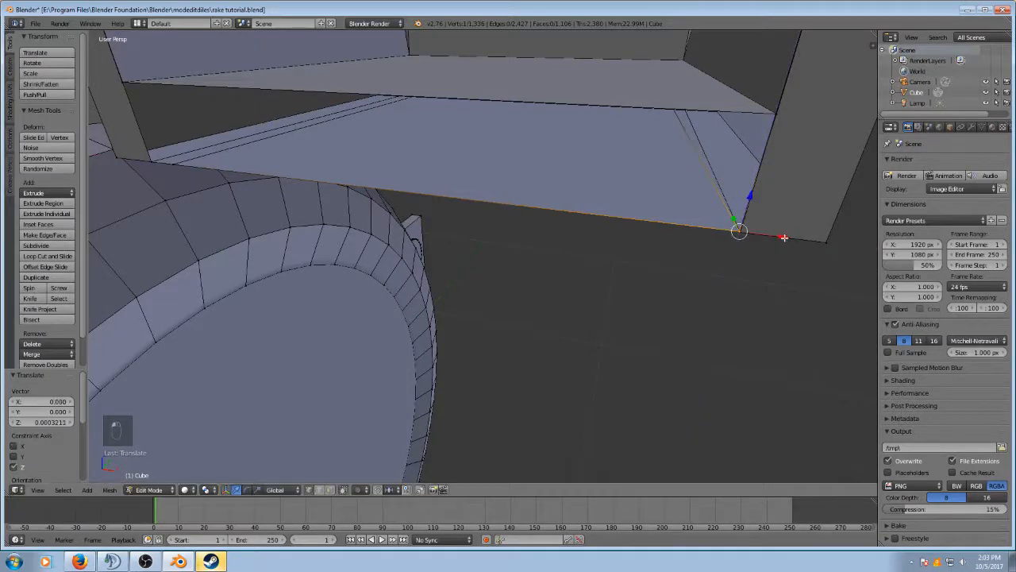
{"action": "left_click_drag", "start_coordinate": [784, 238], "coordinate": [779, 238]}
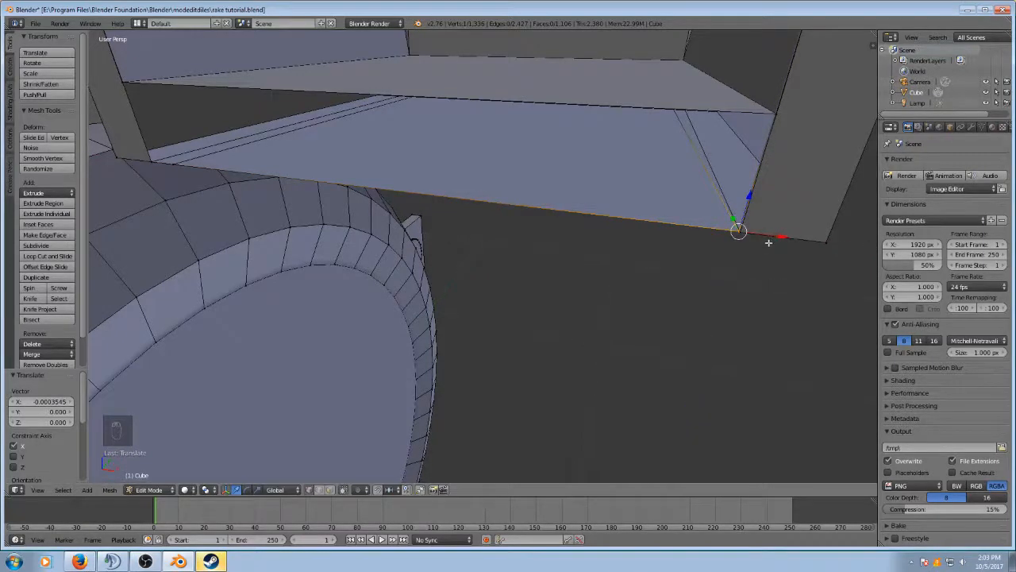
{"action": "scroll", "coordinate": [767, 241], "scroll_direction": "up", "scroll_amount": 2}
{"action": "scroll", "coordinate": [765, 242], "scroll_direction": "down", "scroll_amount": 1}
{"action": "middle_click_drag", "start_coordinate": [765, 243], "coordinate": [595, 227]}
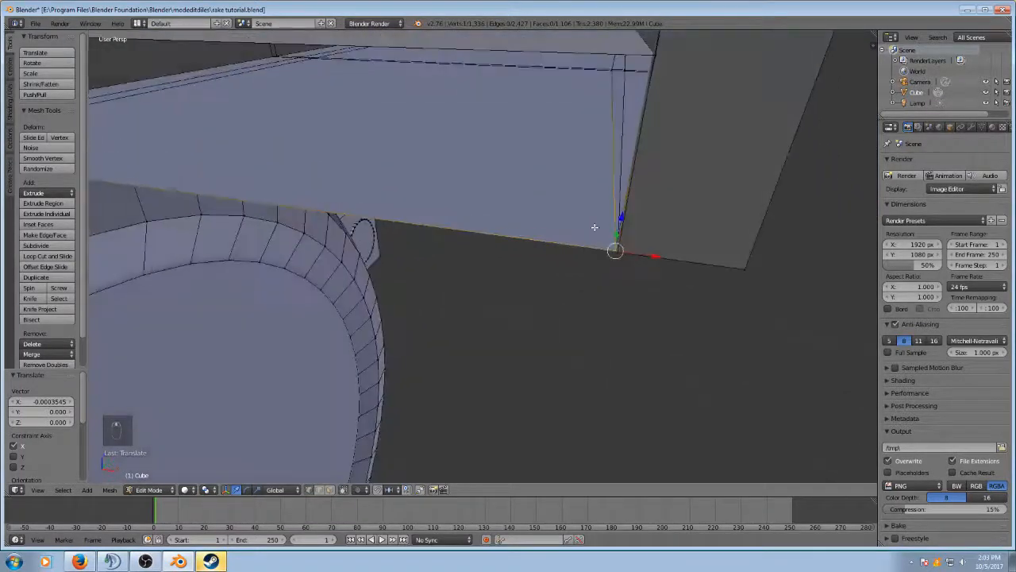
{"action": "key", "text": "a"}
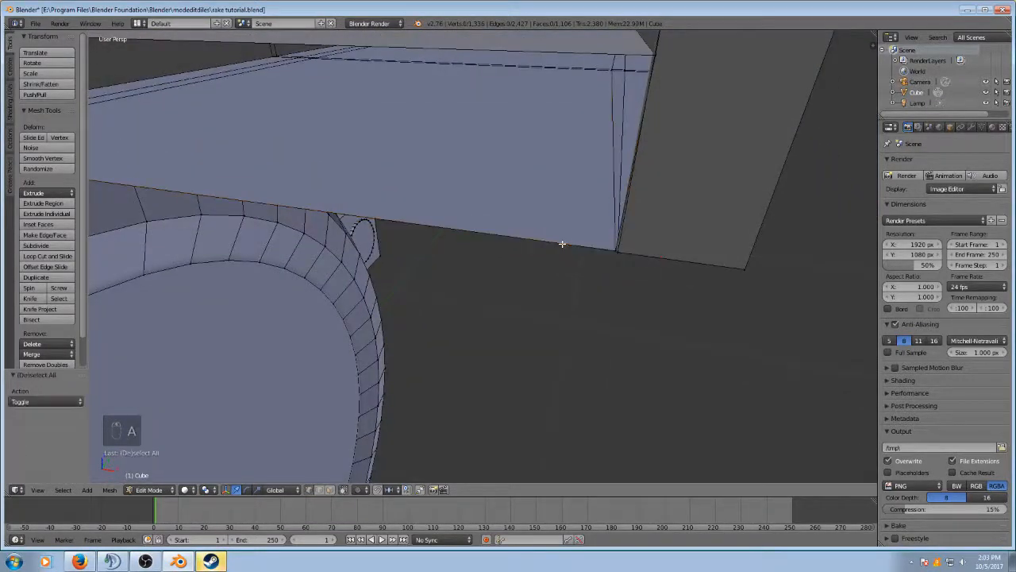
Step: Try moving the two nearly coincident lower corner vertices about 0.022 along Y, undo the move and clear the selection
{"action": "middle_click_drag", "start_coordinate": [664, 243], "coordinate": [743, 231]}
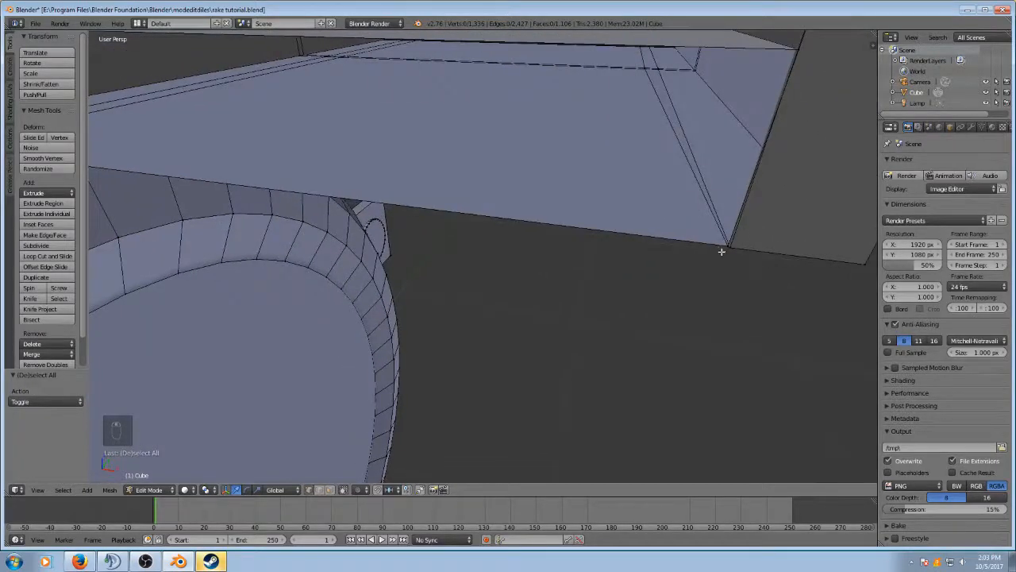
{"action": "key", "text": "c"}
{"action": "left_click", "coordinate": [726, 245]}
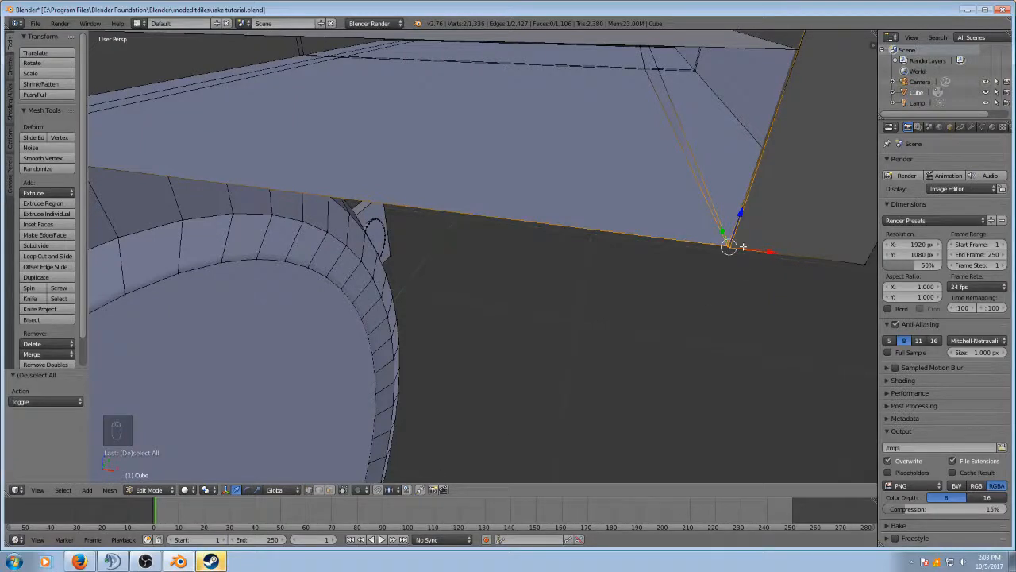
{"action": "mouse_move", "coordinate": [722, 231]}
{"action": "left_mouse_down"}
{"action": "mouse_move", "coordinate": [723, 217]}
{"action": "mouse_move", "coordinate": [725, 247]}
{"action": "mouse_move", "coordinate": [713, 196]}
{"action": "mouse_move", "coordinate": [715, 213]}
{"action": "left_mouse_up"}
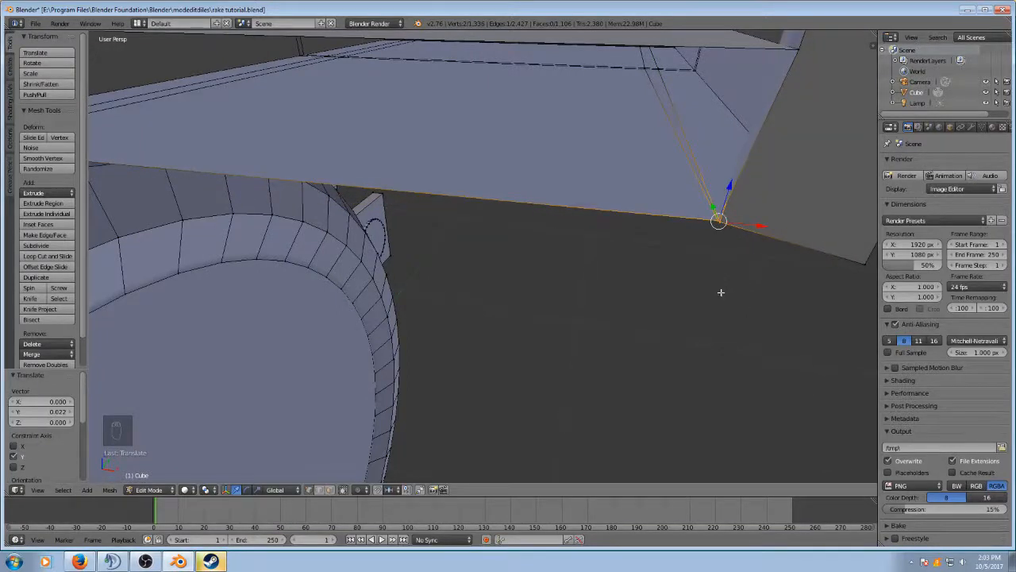
{"action": "key", "text": "ctrl+z"}
{"action": "key", "text": "a"}
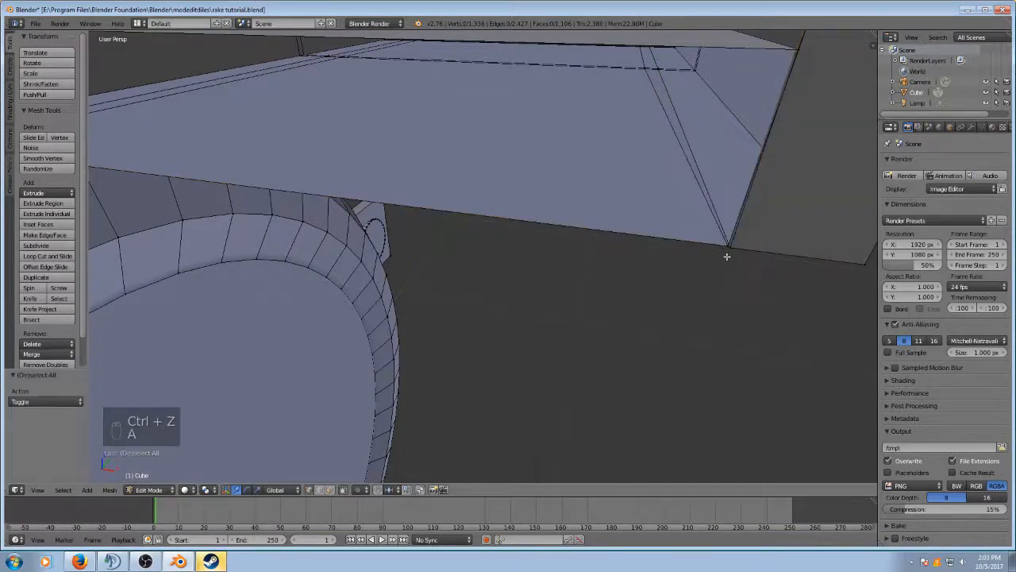
Step: Select only the inner of the two lower corner vertices, shift it about 0.0008 along X towards its neighbour, and deselect it
{"action": "scroll", "coordinate": [731, 253], "scroll_direction": "up", "scroll_amount": 2}
{"action": "scroll", "coordinate": [724, 252], "scroll_direction": "down", "scroll_amount": 3}
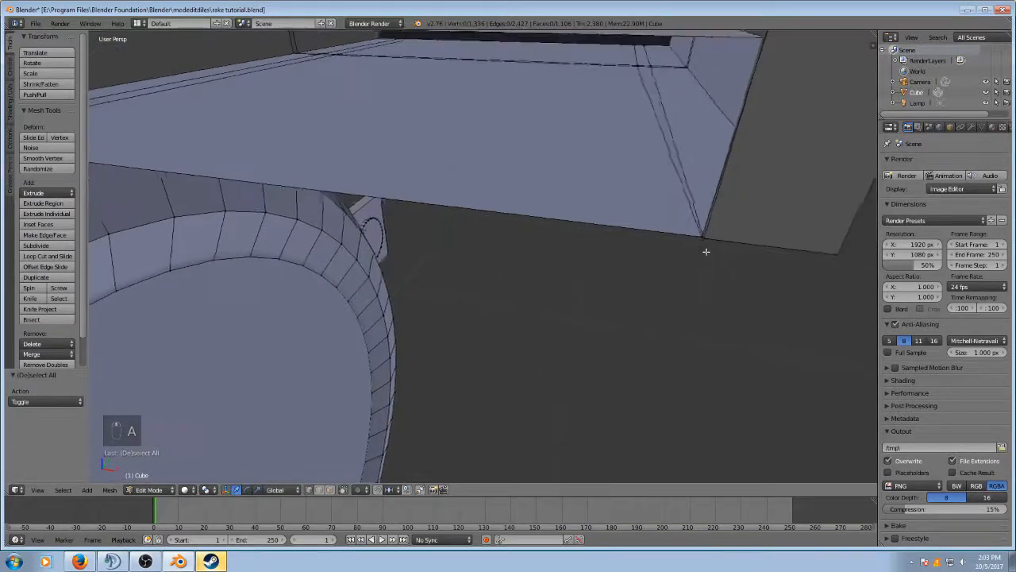
{"action": "middle_click_drag", "start_coordinate": [706, 252], "coordinate": [700, 284]}
{"action": "key", "text": "c"}
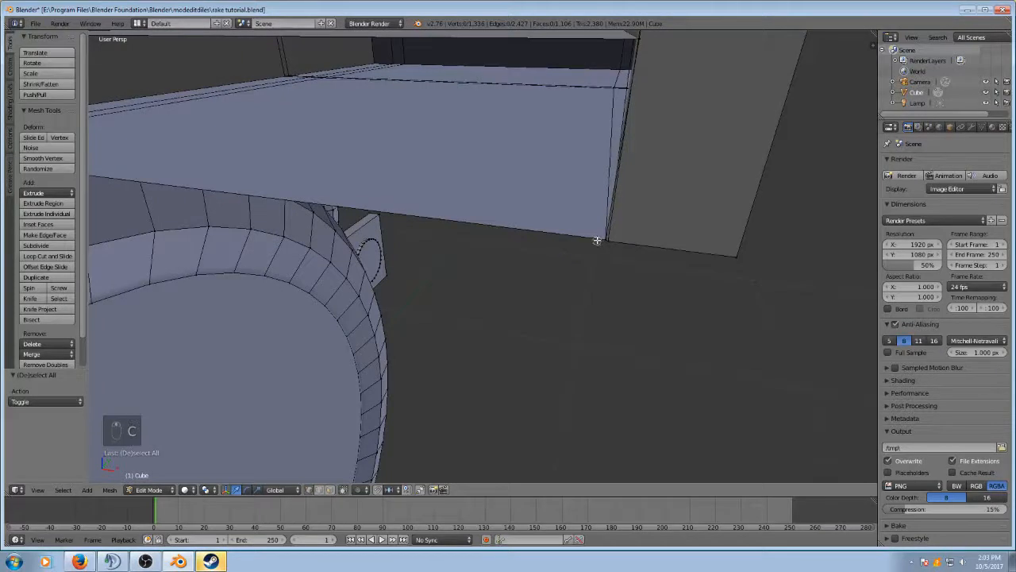
{"action": "left_click", "coordinate": [603, 237]}
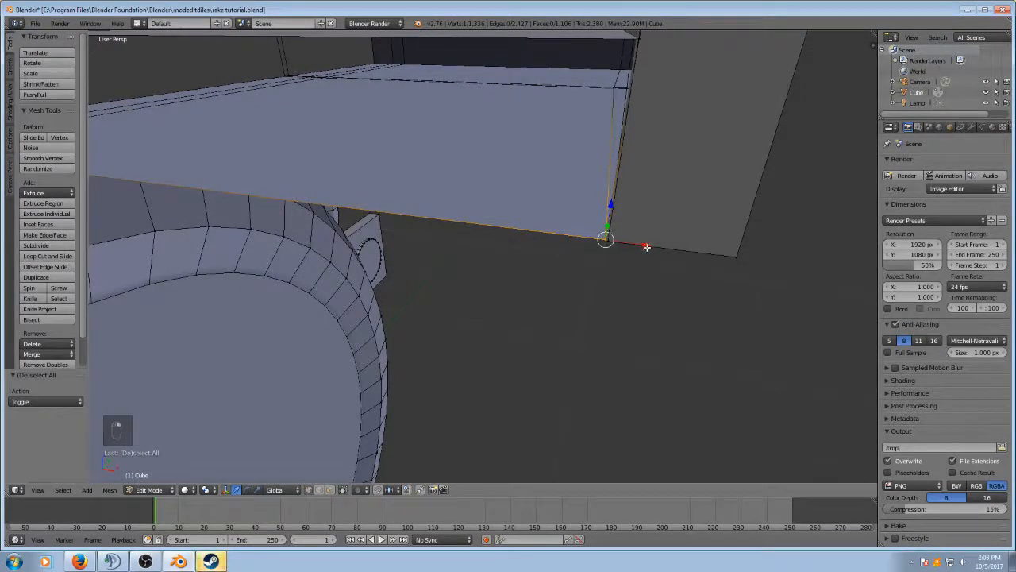
{"action": "left_click_drag", "start_coordinate": [646, 243], "coordinate": [649, 245]}
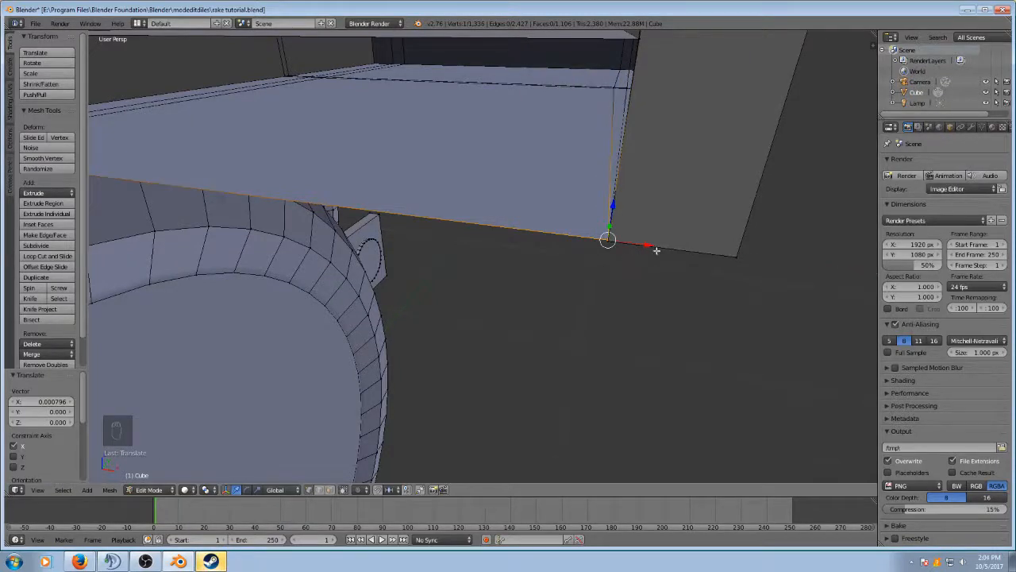
{"action": "mouse_move", "coordinate": [540, 230]}
{"action": "middle_mouse_down"}
{"action": "mouse_move", "coordinate": [572, 230]}
{"action": "mouse_move", "coordinate": [551, 222]}
{"action": "mouse_move", "coordinate": [543, 227]}
{"action": "mouse_move", "coordinate": [558, 237]}
{"action": "mouse_move", "coordinate": [493, 233]}
{"action": "mouse_move", "coordinate": [540, 215]}
{"action": "middle_mouse_up"}
{"action": "key", "text": "a"}
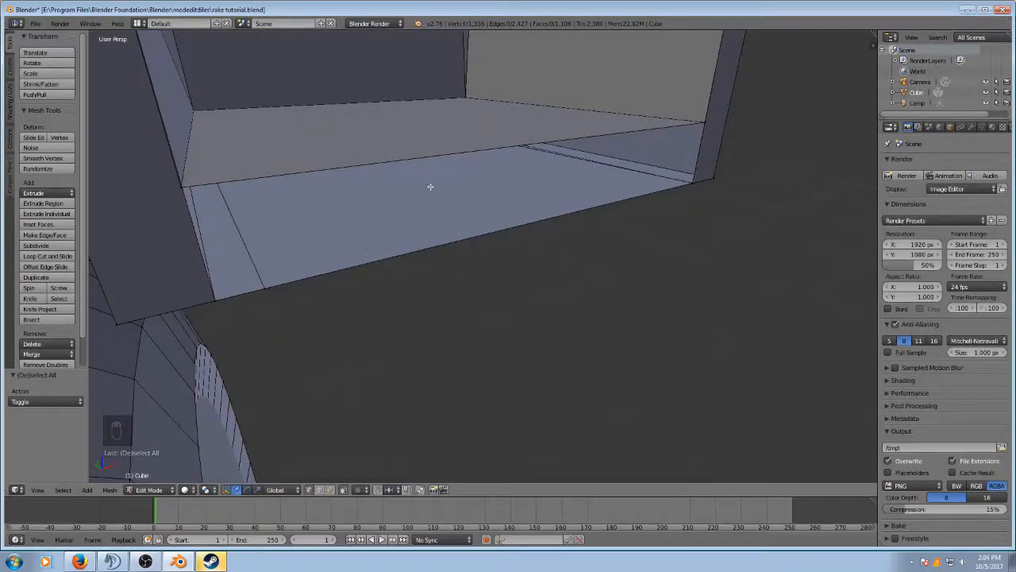
Step: Select the upper, lower and side border edges around the open end of the bracket's base
{"action": "key", "text": "c"}
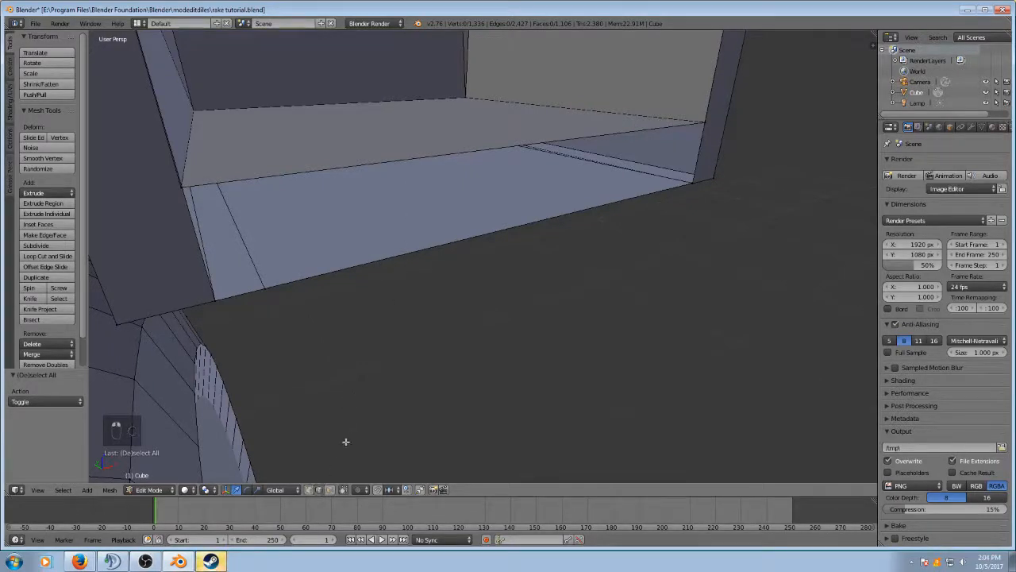
{"action": "right_click", "coordinate": [369, 165]}
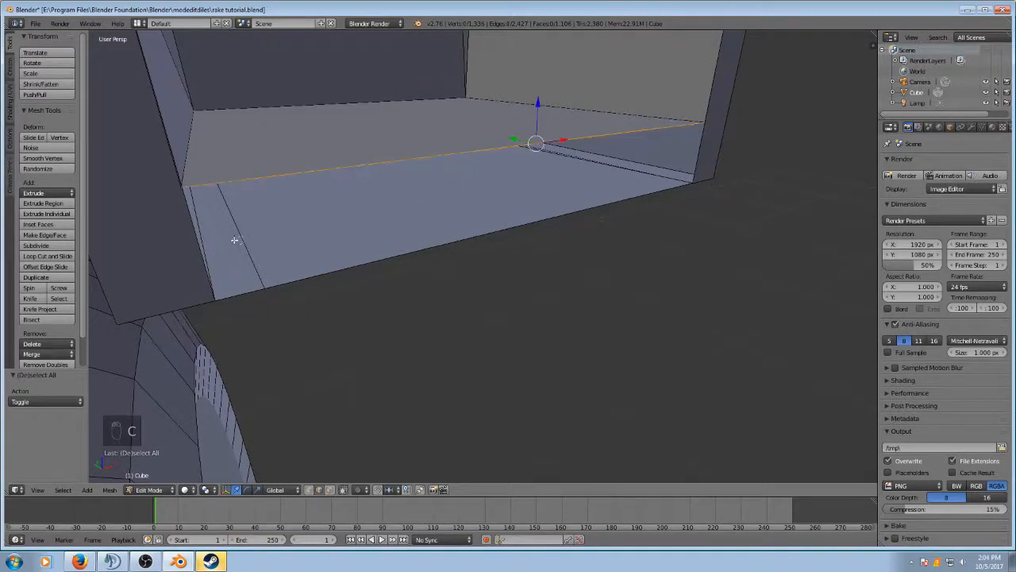
{"action": "left_click", "coordinate": [191, 225]}
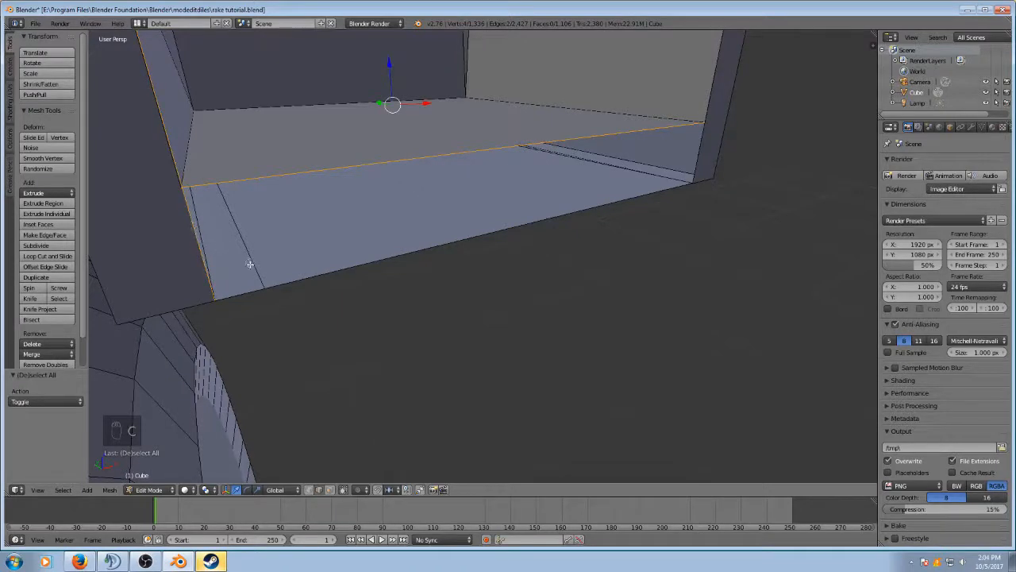
{"action": "left_click", "coordinate": [237, 295]}
{"action": "left_click", "coordinate": [312, 276]}
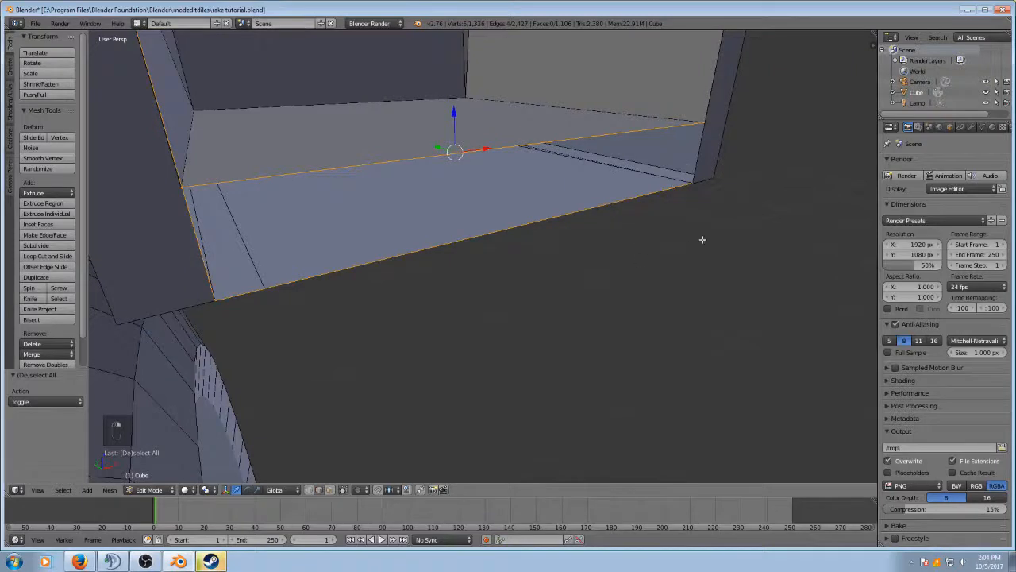
Step: Try moving the selected border edges of the bracket's open end freely, and undo the move
{"action": "key", "text": "g"}
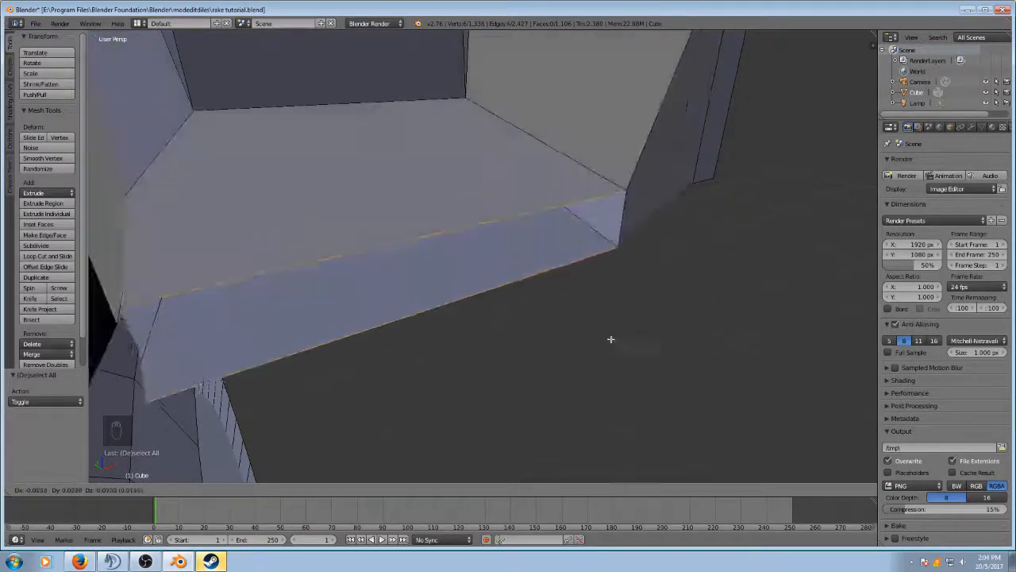
{"action": "left_click", "coordinate": [692, 275]}
{"action": "key", "text": "ctrl+z"}
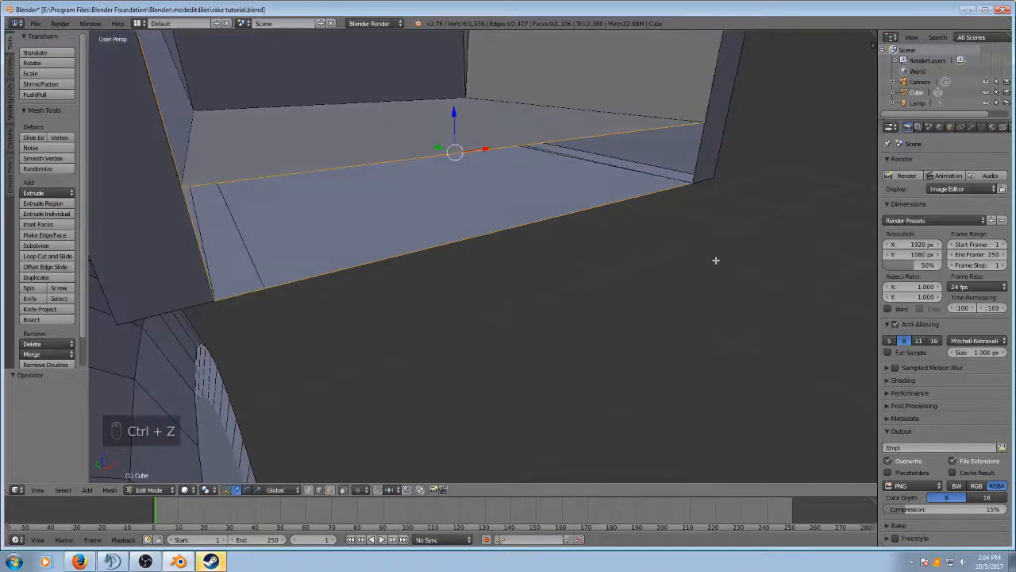
Step: Add the edges at the opposite corner of the bracket's open end to the selection
{"action": "middle_click_drag", "start_coordinate": [717, 259], "coordinate": [646, 250]}
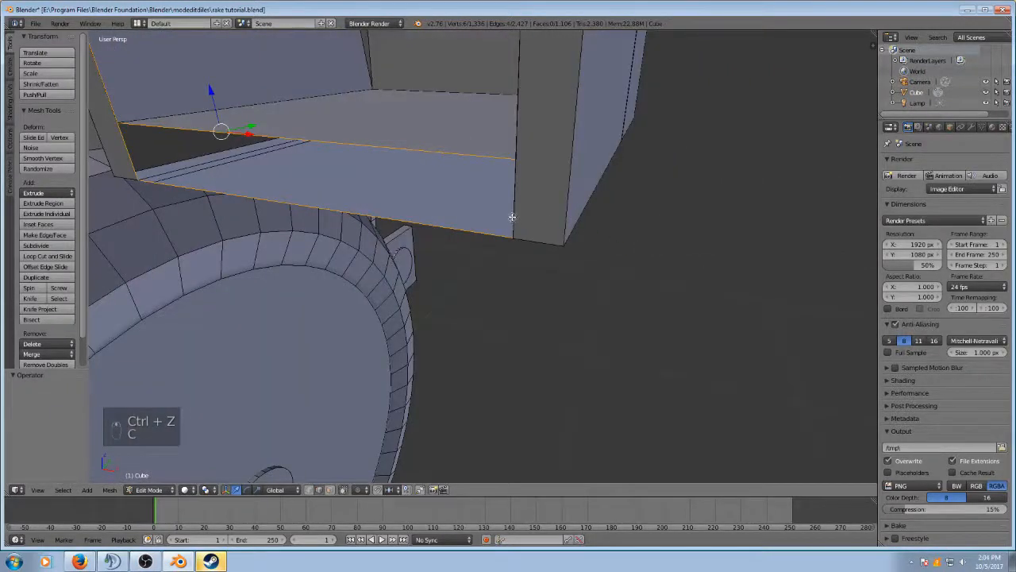
{"action": "key", "text": "ctrl+z"}
{"action": "key", "text": "c"}
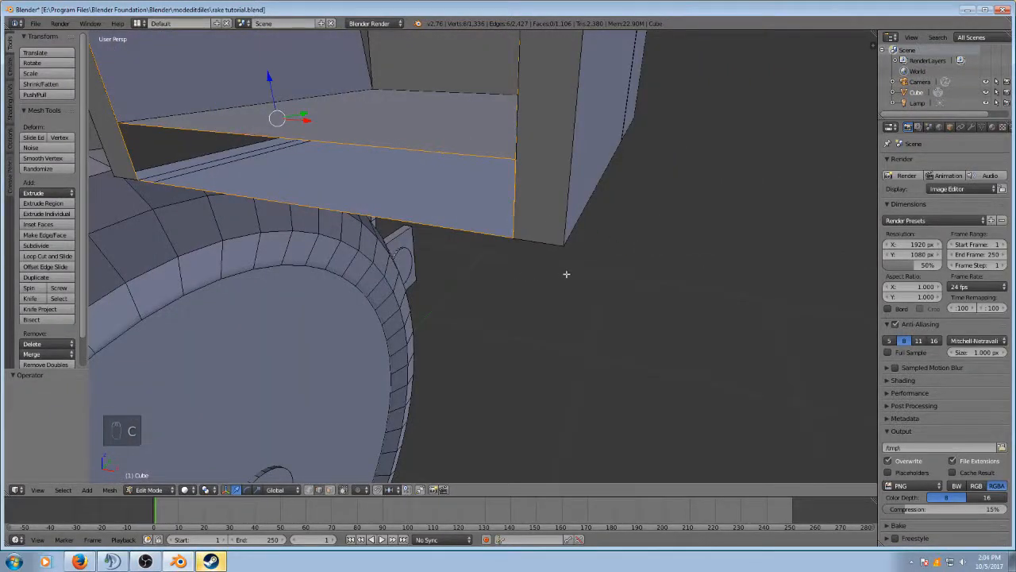
Step: Try moving the extended border selection of the bracket's open end freely, and undo the move
{"action": "key", "text": "g"}
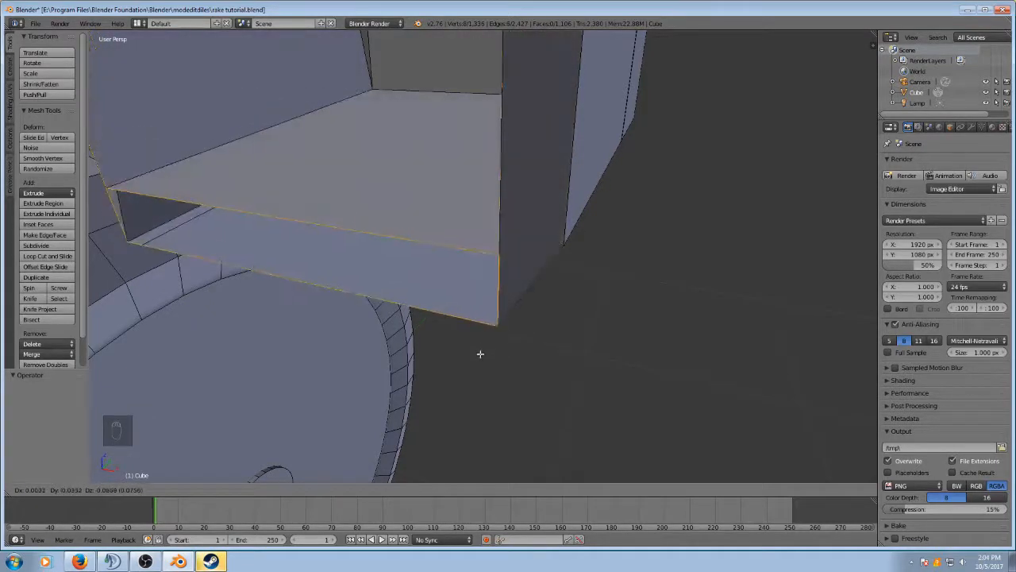
{"action": "left_click", "coordinate": [493, 282]}
{"action": "key", "text": "ctrl+z"}
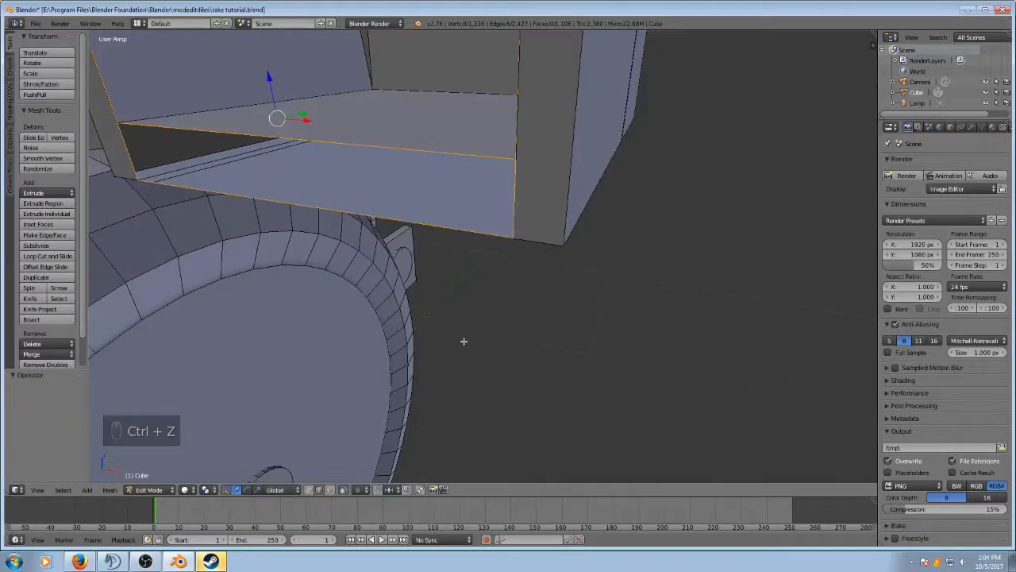
Step: Deselect the edges running up the bracket's side plates, fill the remaining open-end outline with a face, and clear the selection
{"action": "mouse_move", "coordinate": [463, 341]}
{"action": "middle_mouse_down"}
{"action": "mouse_move", "coordinate": [443, 302]}
{"action": "mouse_move", "coordinate": [470, 313]}
{"action": "mouse_move", "coordinate": [456, 300]}
{"action": "mouse_move", "coordinate": [499, 302]}
{"action": "mouse_move", "coordinate": [461, 335]}
{"action": "mouse_move", "coordinate": [473, 346]}
{"action": "middle_mouse_up"}
{"action": "key", "text": "c"}
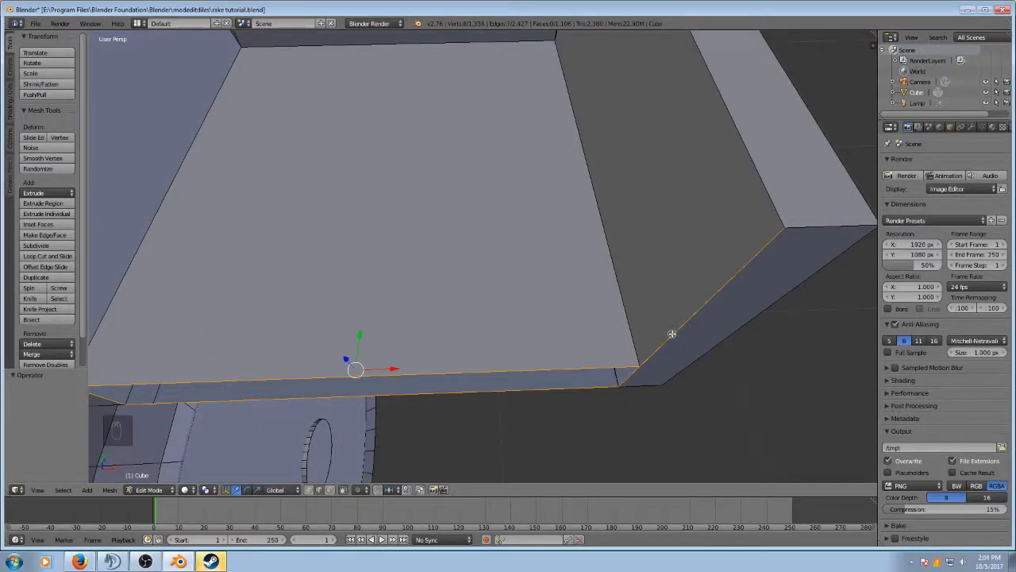
{"action": "right_click", "coordinate": [672, 333], "text": "shift"}
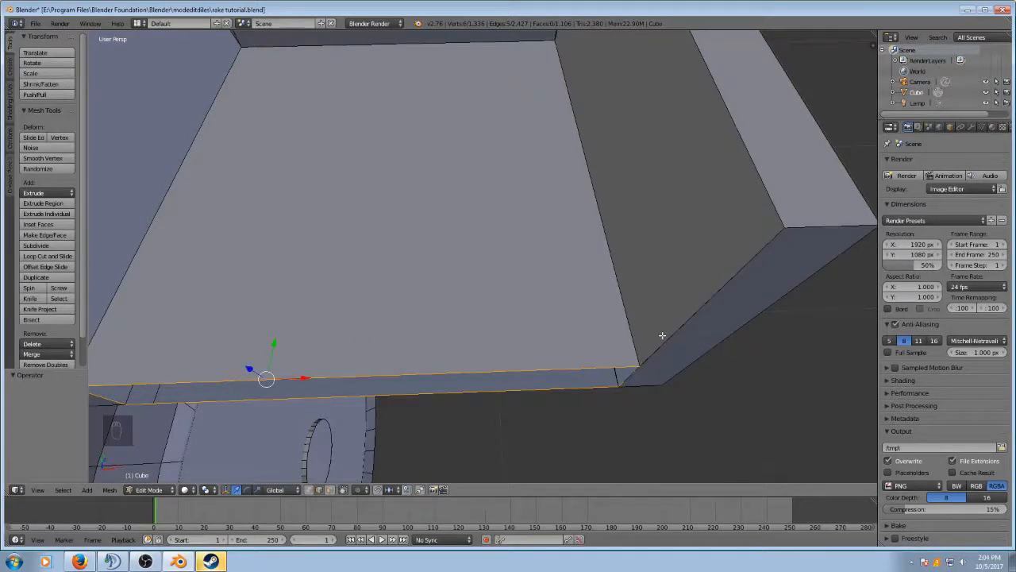
{"action": "middle_click_drag", "start_coordinate": [662, 336], "coordinate": [688, 357]}
{"action": "key", "text": "c"}
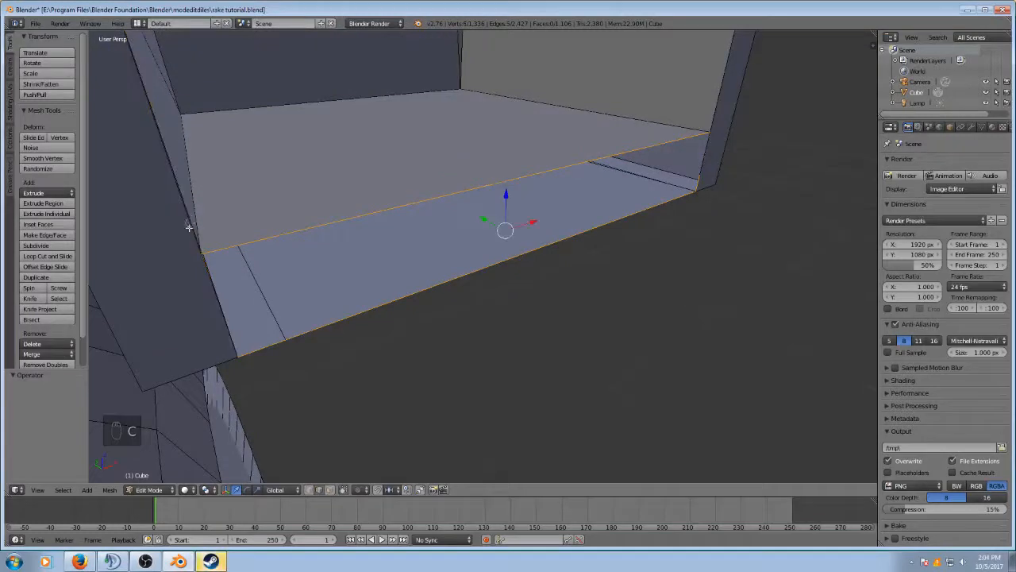
{"action": "middle_click_drag", "start_coordinate": [363, 353], "coordinate": [198, 317]}
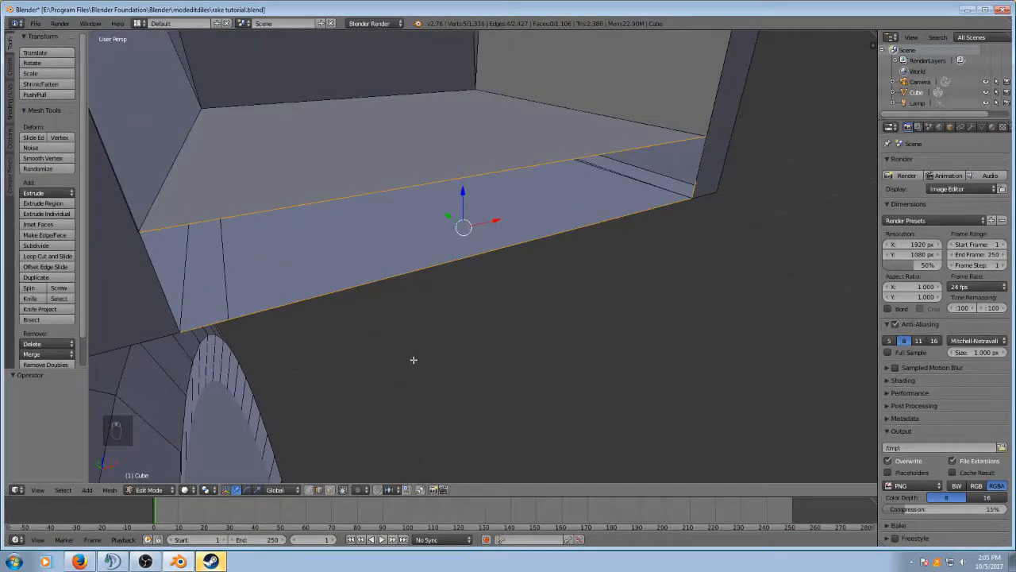
{"action": "key", "text": "f"}
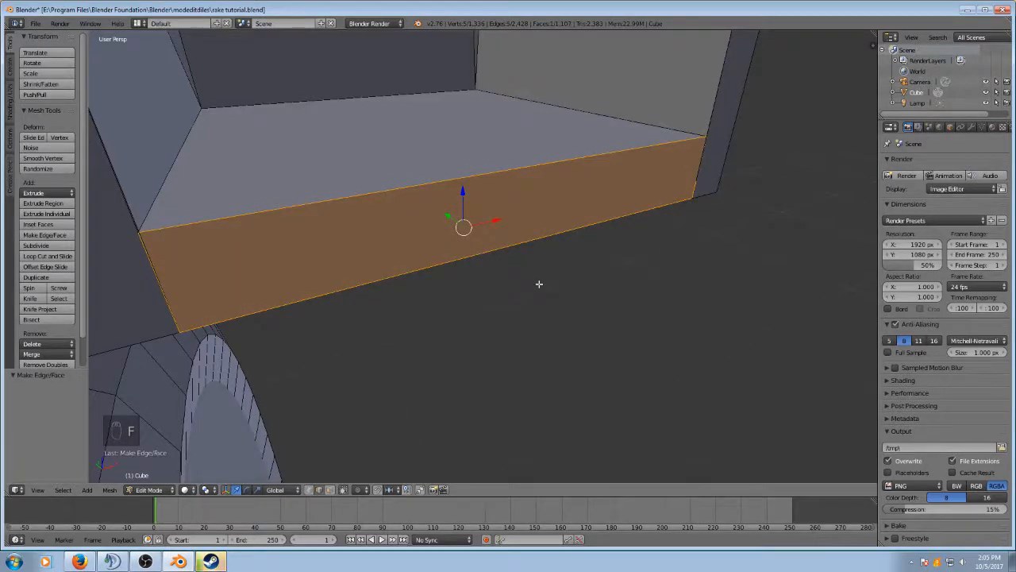
{"action": "key", "text": "a"}
Step: Try moving an upper edge of the bracket's side plate about 0.123, 0.034 and -0.054 along X, Y and Z, undo it and clear the selection
{"action": "middle_click_drag", "start_coordinate": [572, 281], "coordinate": [430, 149]}
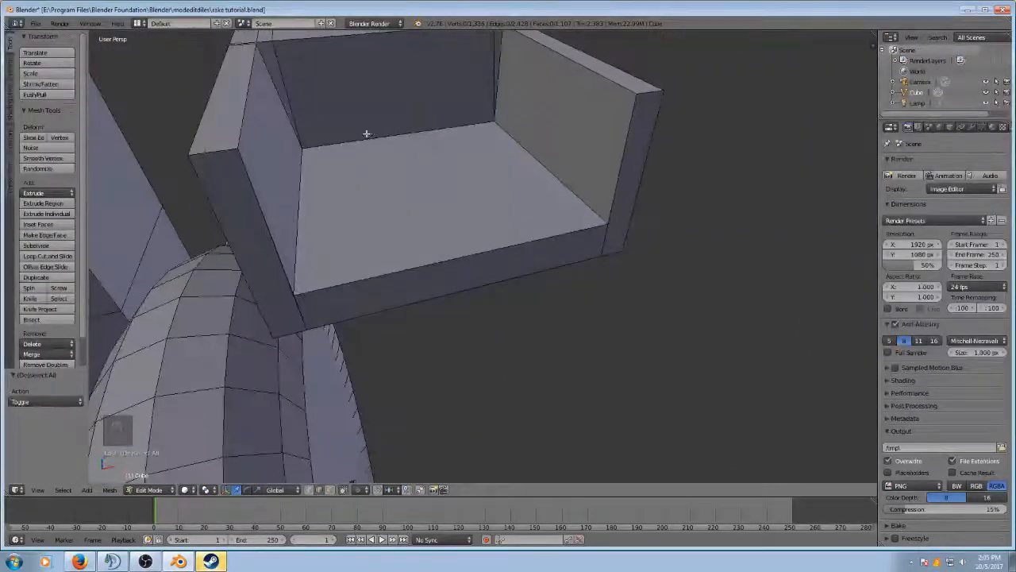
{"action": "middle_click_drag", "start_coordinate": [355, 131], "coordinate": [278, 147]}
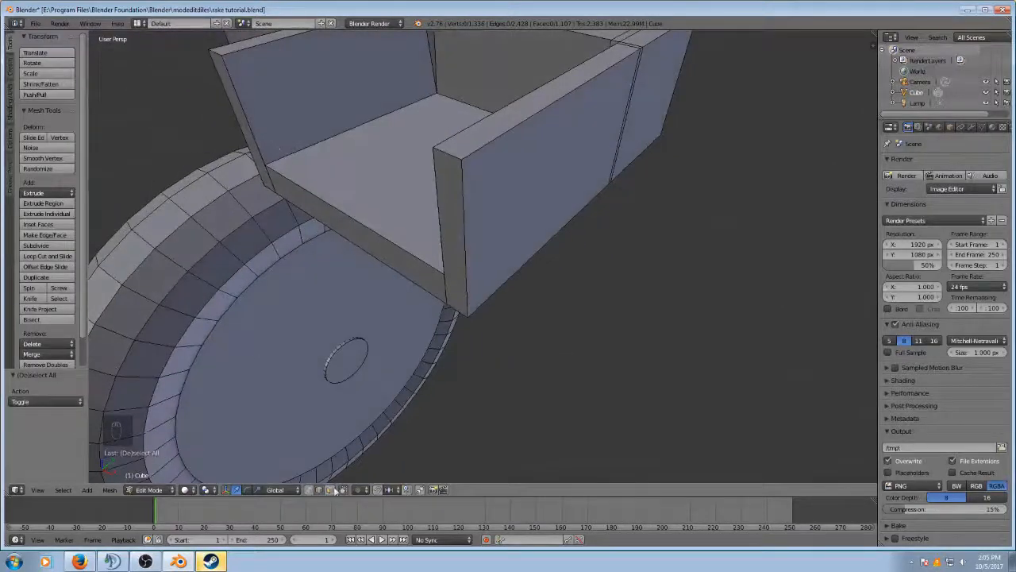
{"action": "right_click", "coordinate": [447, 153]}
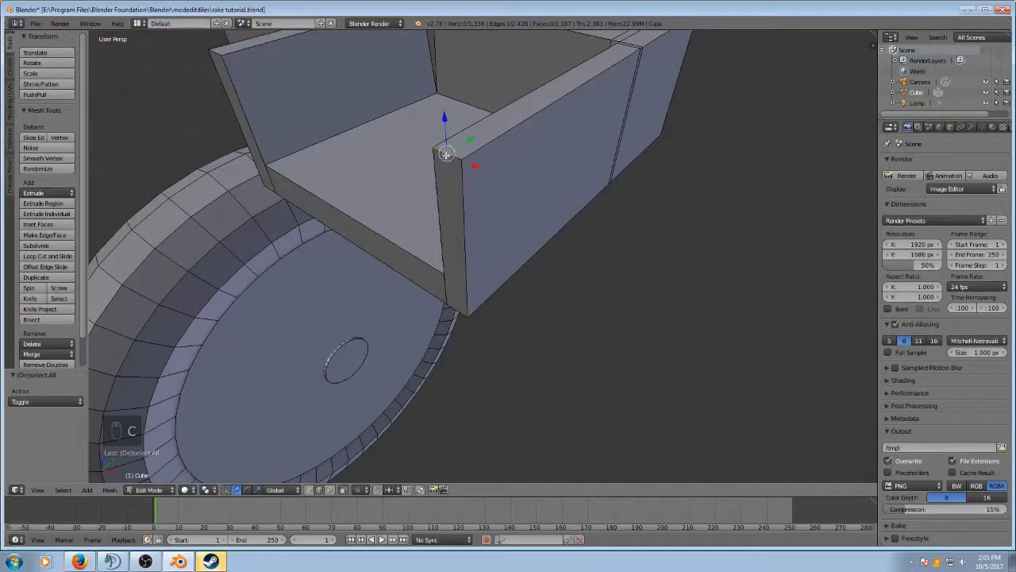
{"action": "left_click_drag", "start_coordinate": [463, 143], "coordinate": [443, 104]}
{"action": "key", "text": "g"}
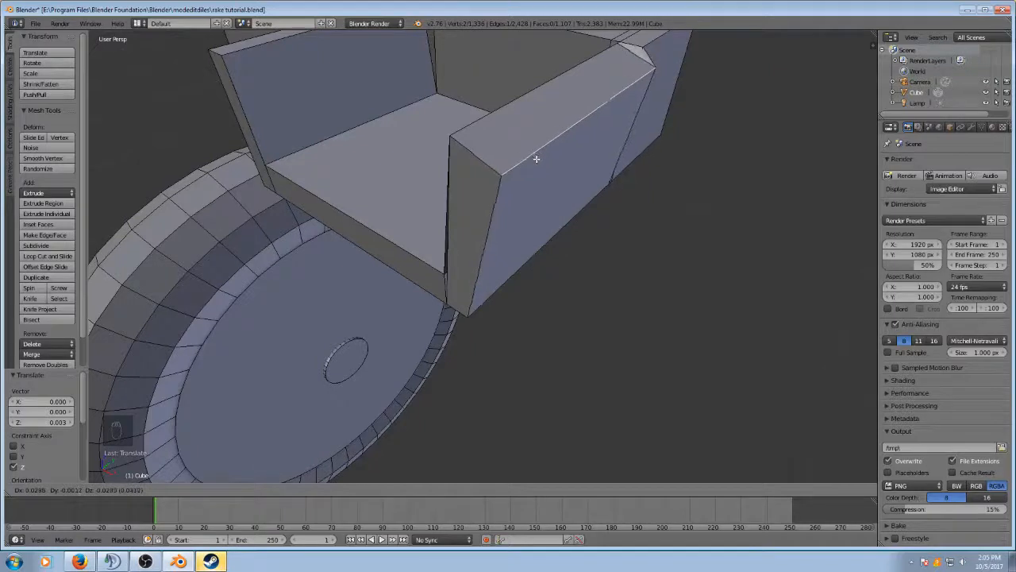
{"action": "left_click", "coordinate": [599, 185]}
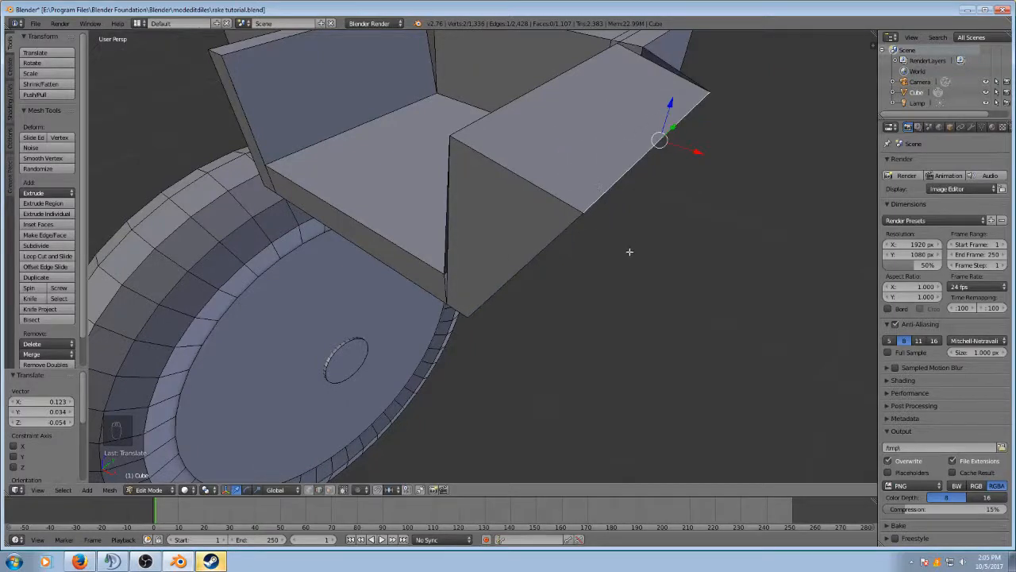
{"action": "key", "text": "ctrl+z"}
{"action": "key", "text": "a"}
Step: Switch from edge to face selection mode and clear the partial selection on the bracket
{"action": "middle_click_drag", "start_coordinate": [653, 225], "coordinate": [676, 199]}
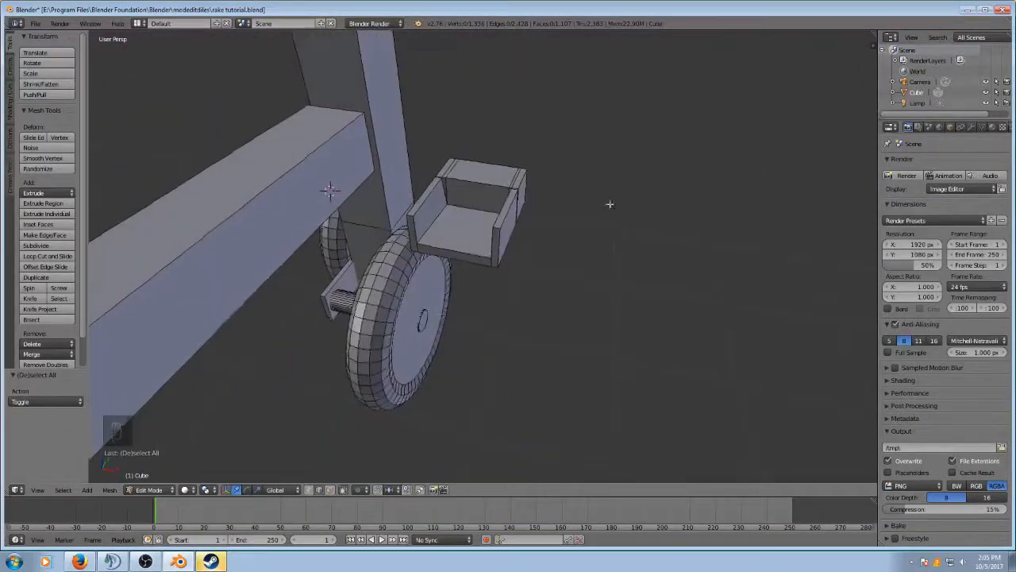
{"action": "scroll", "coordinate": [610, 204], "scroll_direction": "up", "scroll_amount": 3}
{"action": "middle_click_drag", "start_coordinate": [438, 170], "coordinate": [505, 189], "text": "shift"}
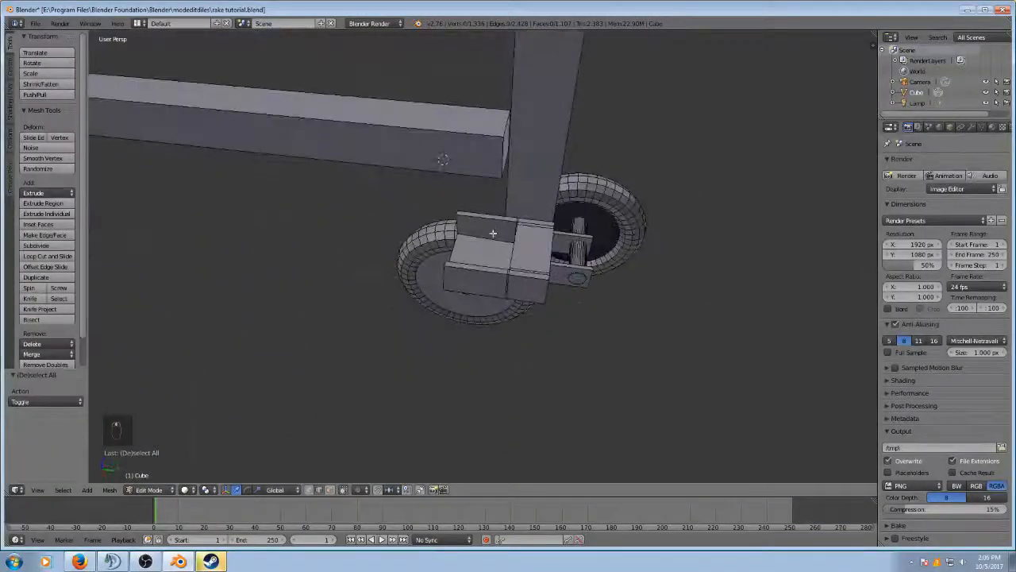
{"action": "middle_click_drag", "start_coordinate": [492, 233], "coordinate": [336, 216]}
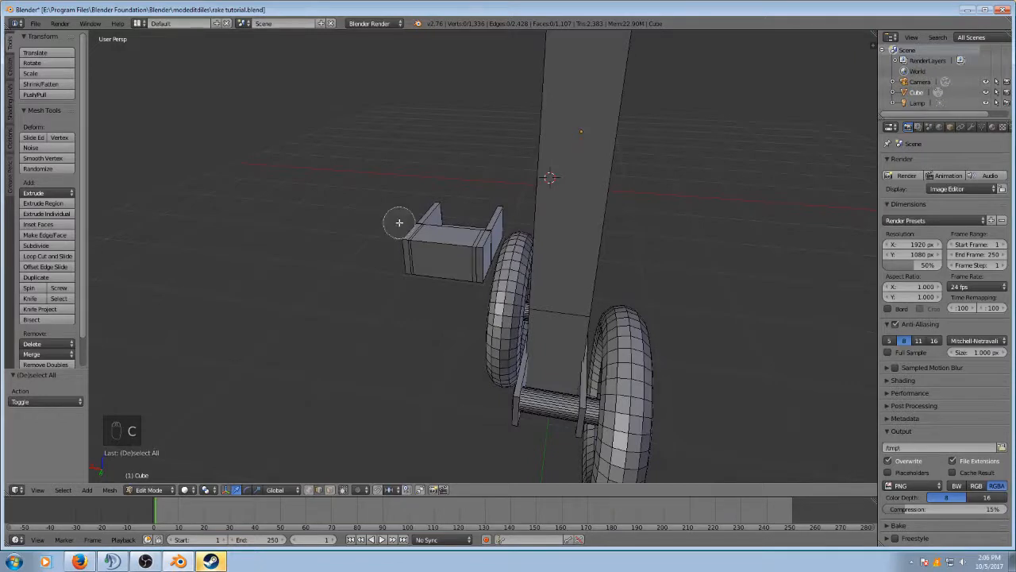
{"action": "mouse_move", "coordinate": [431, 206]}
{"action": "left_mouse_down"}
{"action": "mouse_move", "coordinate": [410, 286]}
{"action": "mouse_move", "coordinate": [436, 219]}
{"action": "left_mouse_up"}
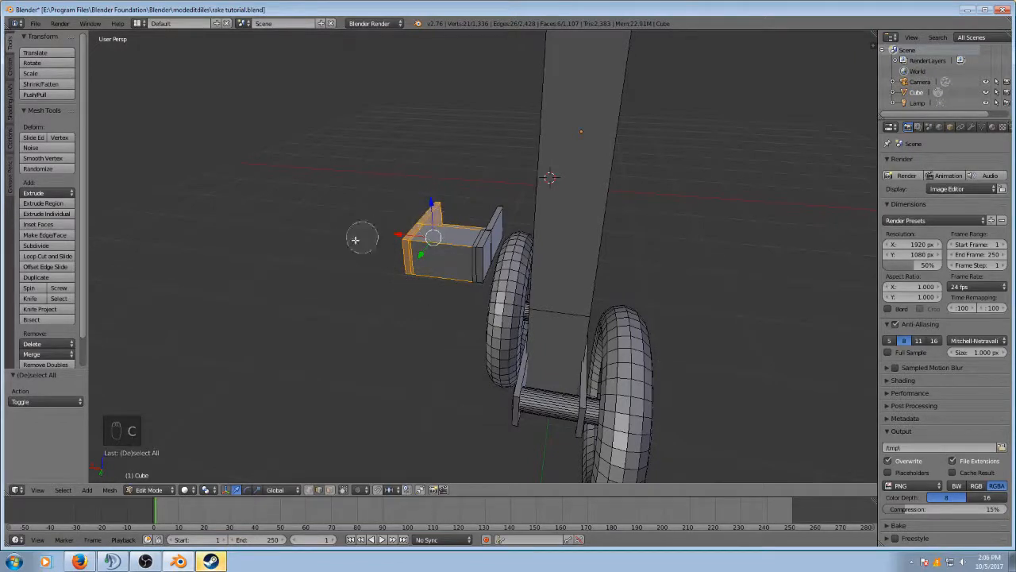
{"action": "right_click", "coordinate": [354, 240]}
{"action": "left_click", "coordinate": [331, 490]}
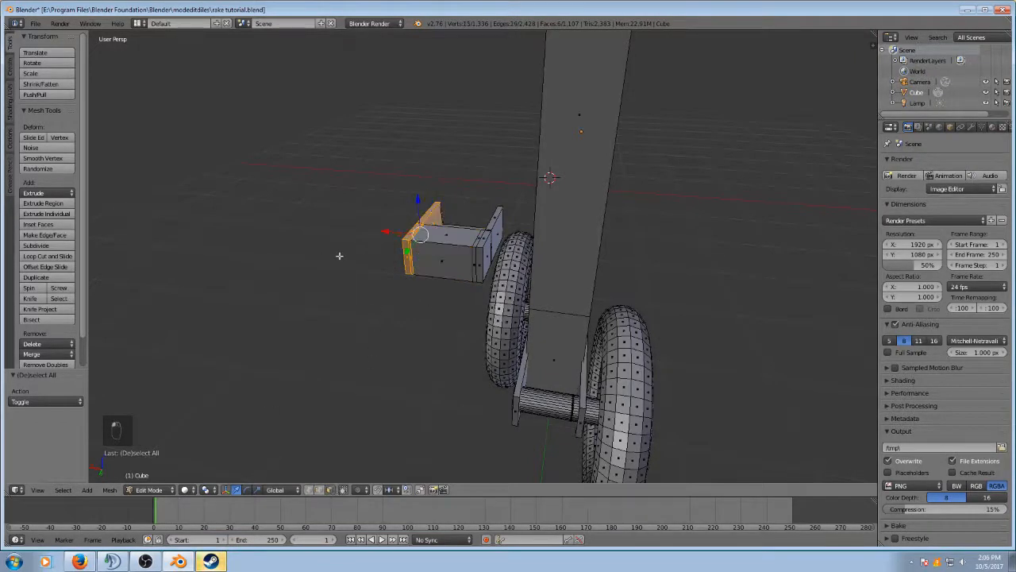
{"action": "key", "text": "a"}
Step: Circle-select the bracket's visible faces from several sides, covering its base, back and both side plates
{"action": "key", "text": "c"}
{"action": "mouse_move", "coordinate": [413, 230]}
{"action": "left_mouse_down"}
{"action": "mouse_move", "coordinate": [433, 222]}
{"action": "mouse_move", "coordinate": [440, 254]}
{"action": "mouse_move", "coordinate": [456, 239]}
{"action": "mouse_move", "coordinate": [476, 257]}
{"action": "mouse_move", "coordinate": [485, 221]}
{"action": "left_mouse_up"}
{"action": "right_click", "coordinate": [438, 197]}
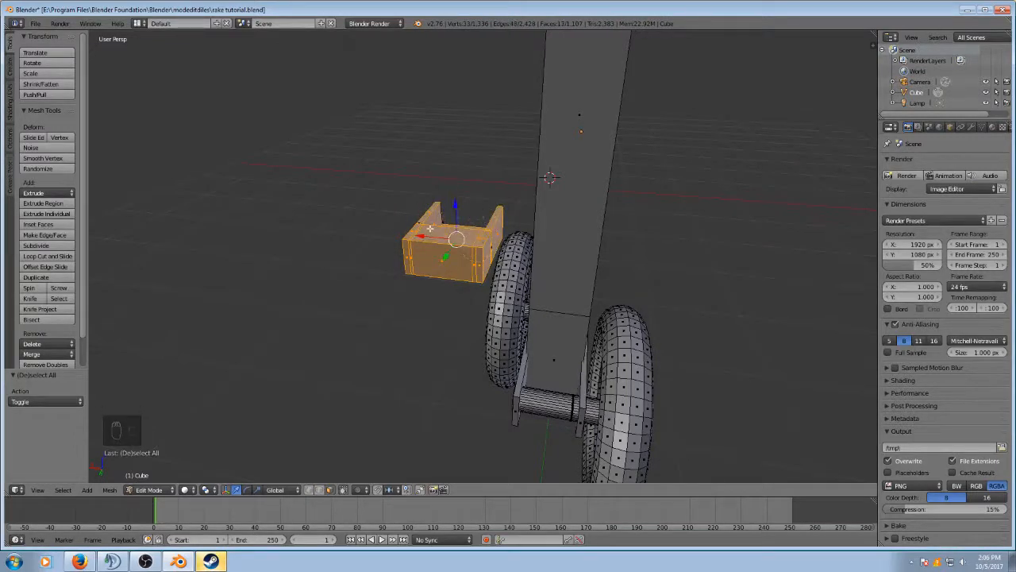
{"action": "key", "text": "c"}
{"action": "right_click", "coordinate": [481, 244]}
{"action": "mouse_move", "coordinate": [399, 191]}
{"action": "middle_mouse_down"}
{"action": "mouse_move", "coordinate": [420, 198]}
{"action": "mouse_move", "coordinate": [524, 145]}
{"action": "mouse_move", "coordinate": [512, 112]}
{"action": "mouse_move", "coordinate": [523, 136]}
{"action": "middle_mouse_up"}
{"action": "key", "text": "c"}
{"action": "left_click_drag", "start_coordinate": [533, 219], "coordinate": [501, 216]}
{"action": "middle_click_drag", "start_coordinate": [506, 279], "coordinate": [644, 292]}
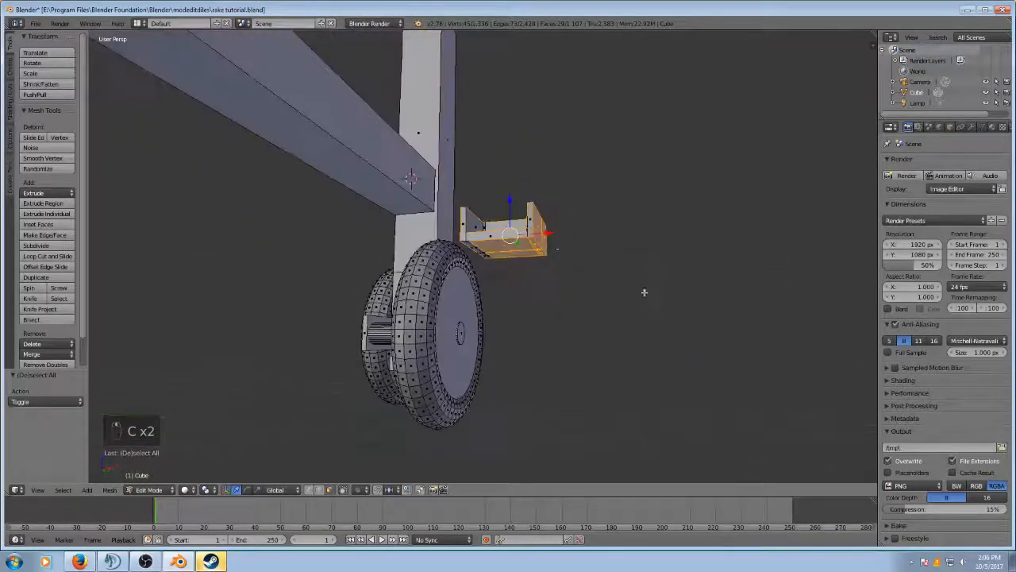
{"action": "left_click_drag", "start_coordinate": [524, 227], "coordinate": [539, 213]}
{"action": "right_click", "coordinate": [542, 216]}
Step: Show the mesh in wireframe and circle-select the bracket's remaining hidden faces
{"action": "mouse_move", "coordinate": [646, 240]}
{"action": "middle_mouse_down"}
{"action": "mouse_move", "coordinate": [674, 267]}
{"action": "mouse_move", "coordinate": [699, 271]}
{"action": "mouse_move", "coordinate": [691, 268]}
{"action": "middle_mouse_up"}
{"action": "key", "text": "z"}
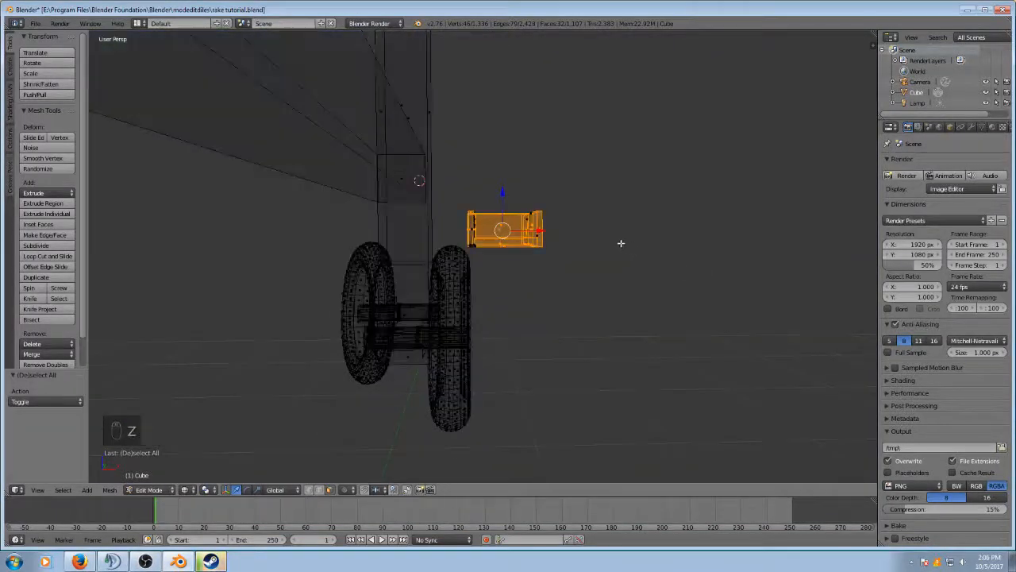
{"action": "middle_click_drag", "start_coordinate": [573, 247], "coordinate": [560, 238]}
{"action": "key", "text": "c"}
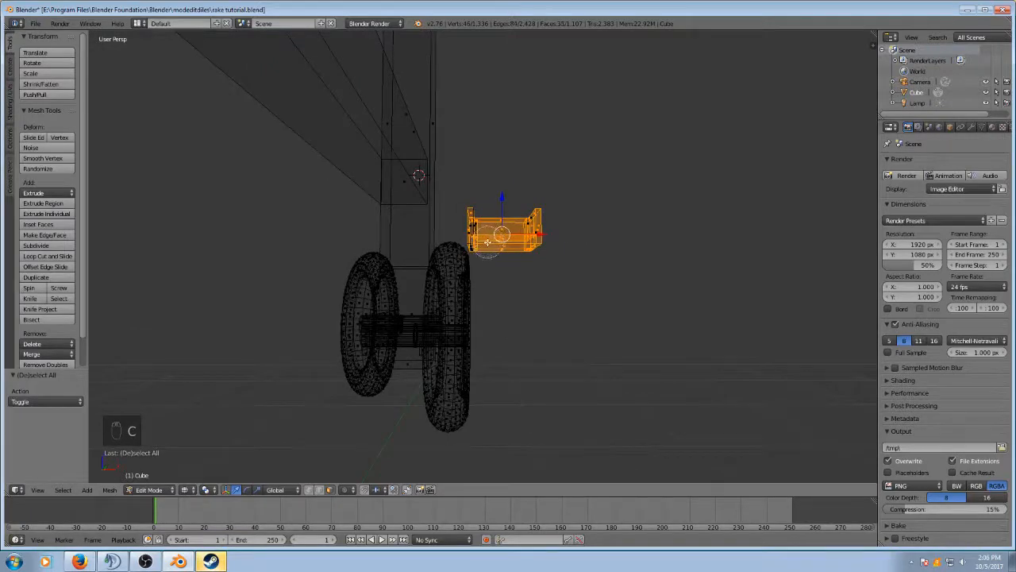
{"action": "mouse_move", "coordinate": [484, 241]}
{"action": "left_mouse_down"}
{"action": "mouse_move", "coordinate": [479, 208]}
{"action": "mouse_move", "coordinate": [545, 221]}
{"action": "mouse_move", "coordinate": [517, 213]}
{"action": "left_mouse_up"}
{"action": "right_click", "coordinate": [545, 224]}
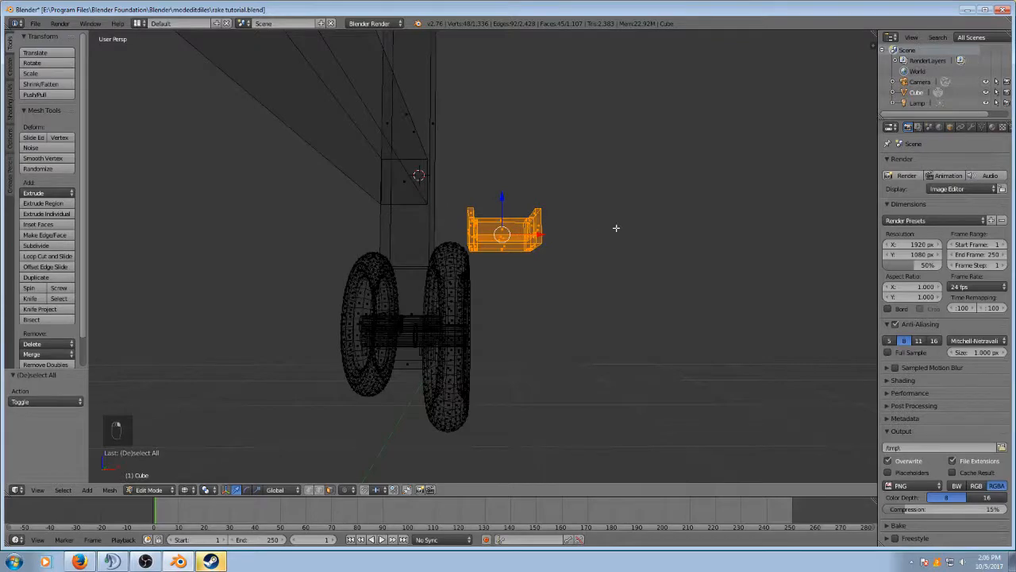
Step: Return to solid shading and raise the whole bracket to the beam-to-post joint, finishing with a move of 0.371 along Z
{"action": "key", "text": "z"}
{"action": "mouse_move", "coordinate": [617, 228]}
{"action": "middle_mouse_down"}
{"action": "mouse_move", "coordinate": [572, 238]}
{"action": "mouse_move", "coordinate": [513, 276]}
{"action": "middle_mouse_up"}
{"action": "left_click_drag", "start_coordinate": [513, 212], "coordinate": [509, 178]}
{"action": "left_click_drag", "start_coordinate": [529, 214], "coordinate": [512, 177]}
{"action": "left_click_drag", "start_coordinate": [500, 141], "coordinate": [486, 88]}
{"action": "middle_click_drag", "start_coordinate": [486, 88], "coordinate": [649, 134]}
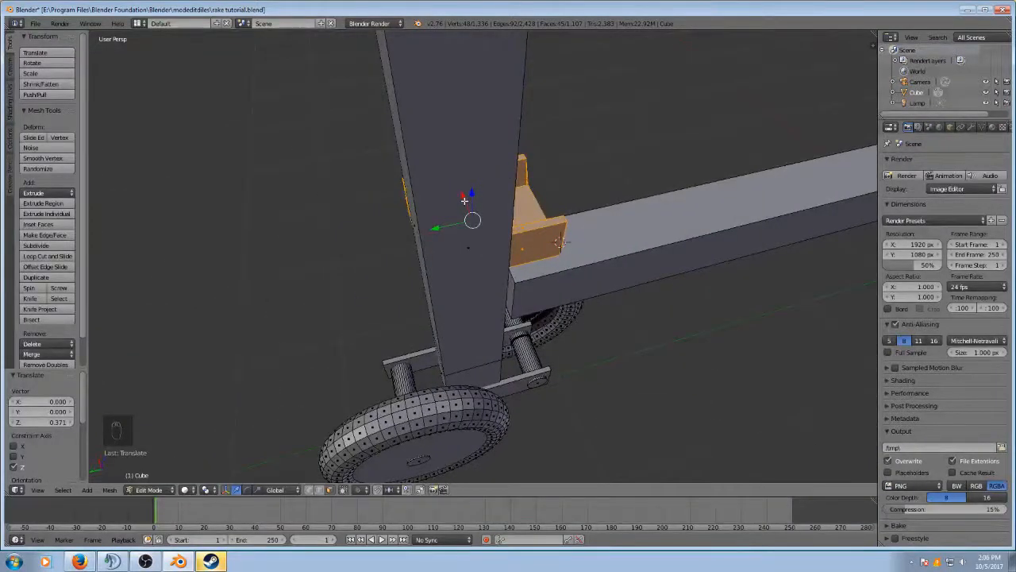
Step: Move the bracket -0.201 along X onto the post and scale it to 0.796 along X to fit the post's width
{"action": "left_click_drag", "start_coordinate": [461, 195], "coordinate": [628, 163]}
{"action": "middle_click_drag", "start_coordinate": [628, 163], "coordinate": [501, 128]}
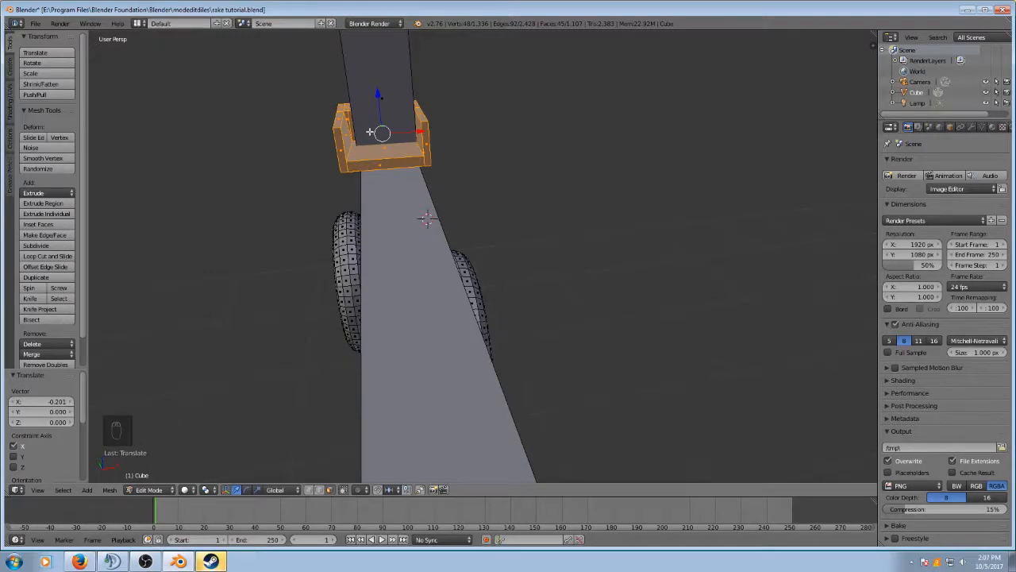
{"action": "key", "text": "s"}
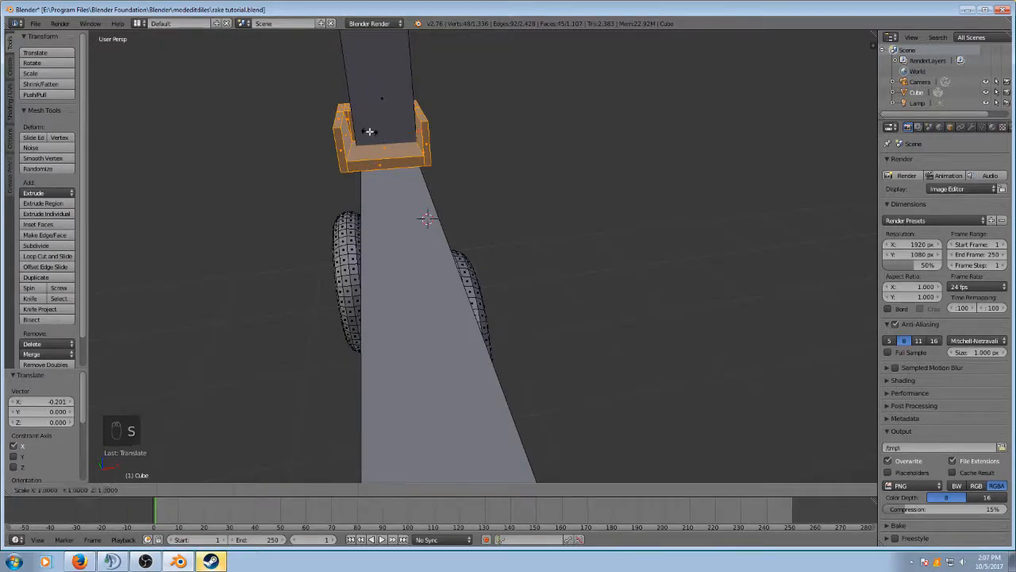
{"action": "key", "text": "x"}
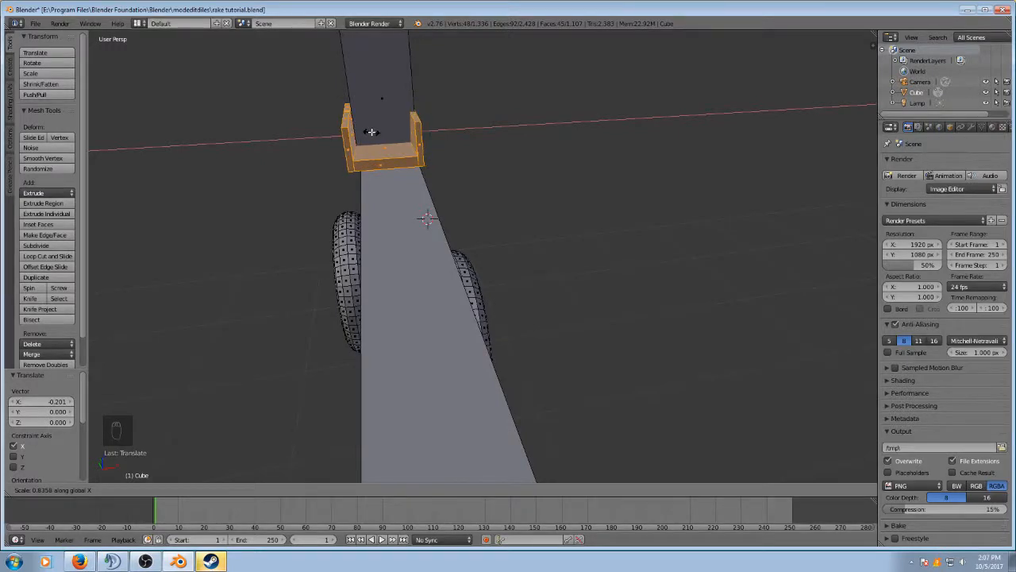
{"action": "left_click", "coordinate": [373, 132]}
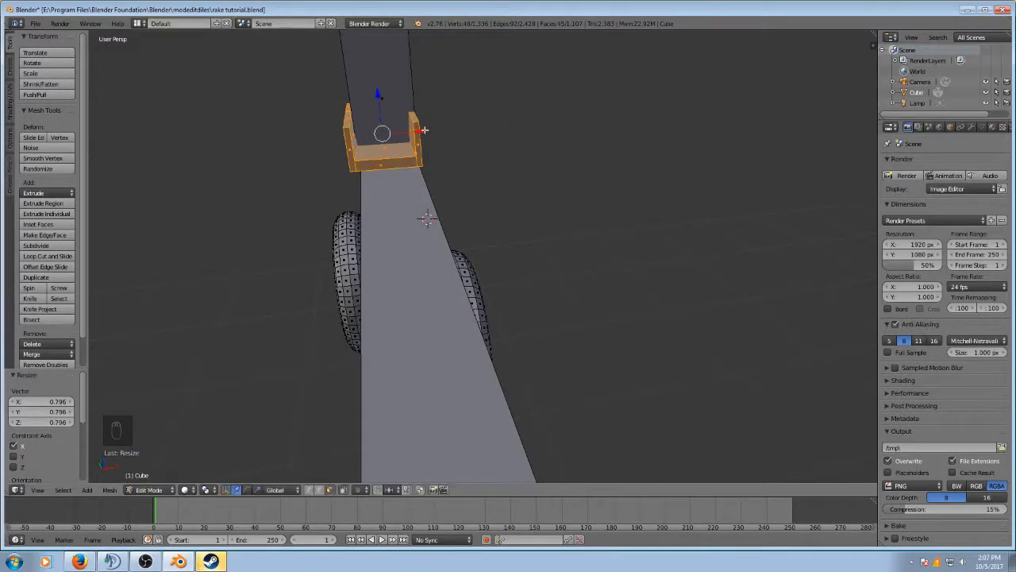
Step: Move the bracket 0.029 along X and scale it to 0.953 along X so its side plates hug the post
{"action": "key", "text": "g"}
{"action": "key", "text": "x"}
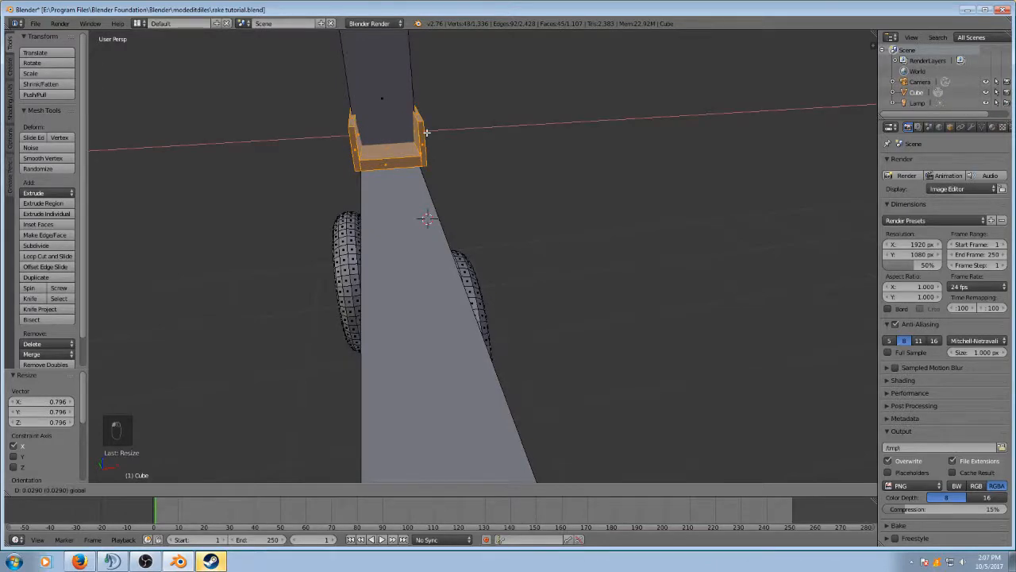
{"action": "left_click", "coordinate": [426, 132]}
{"action": "middle_click_drag", "start_coordinate": [453, 125], "coordinate": [586, 183]}
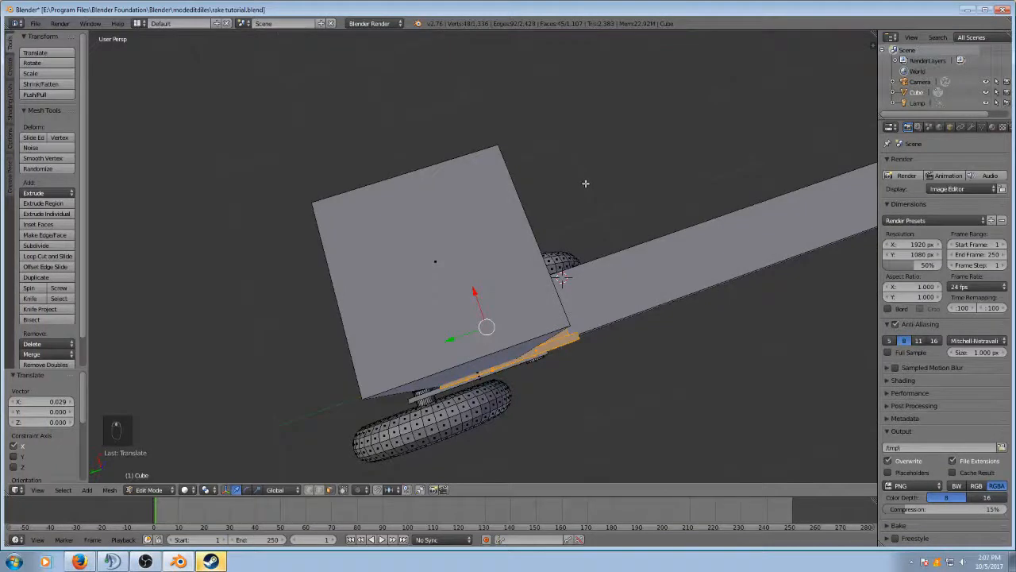
{"action": "scroll", "coordinate": [587, 181], "scroll_direction": "up", "scroll_amount": 6}
{"action": "middle_click_drag", "start_coordinate": [532, 219], "coordinate": [629, 171]}
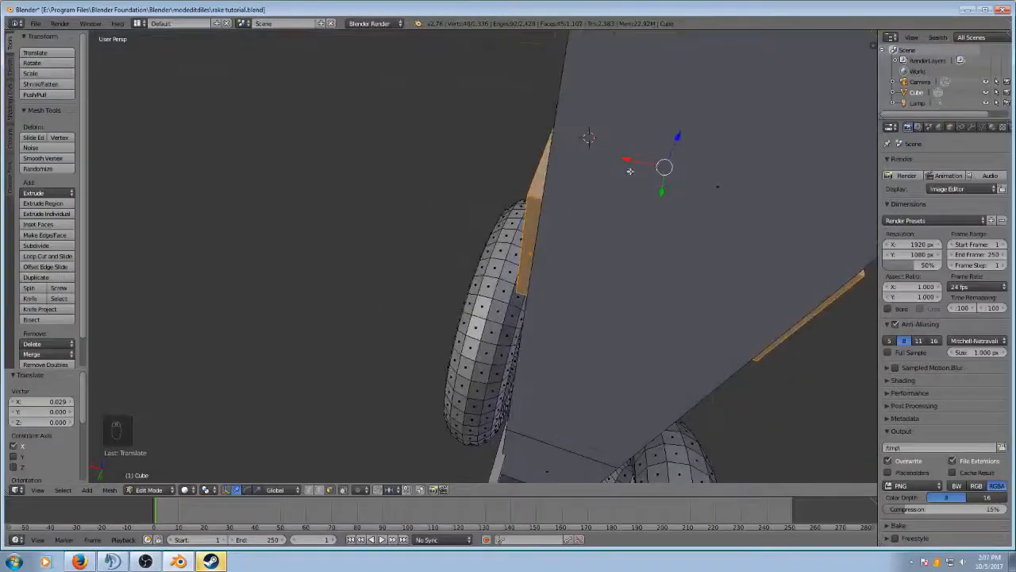
{"action": "middle_click_drag", "start_coordinate": [760, 193], "coordinate": [652, 151]}
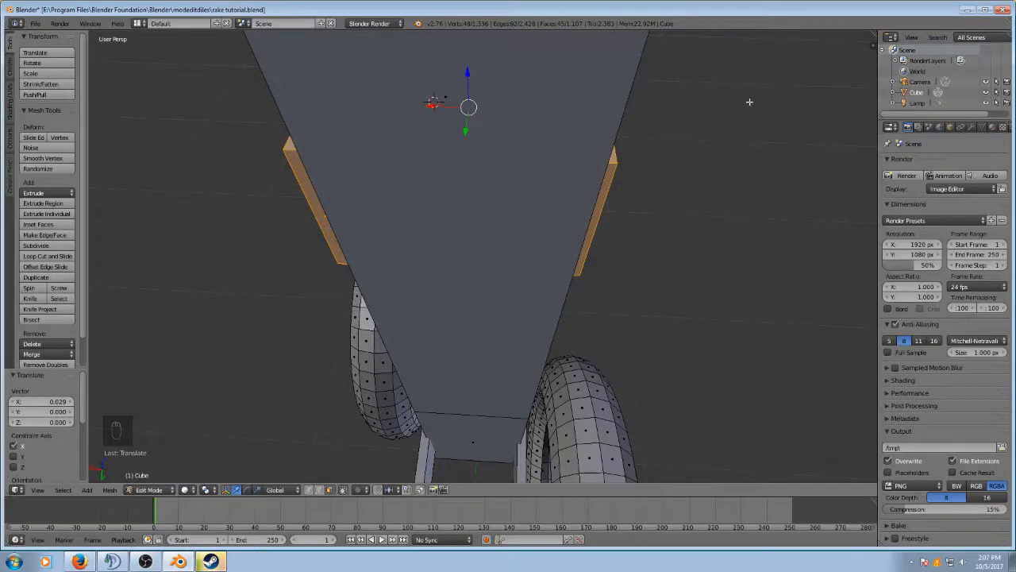
{"action": "key", "text": "s"}
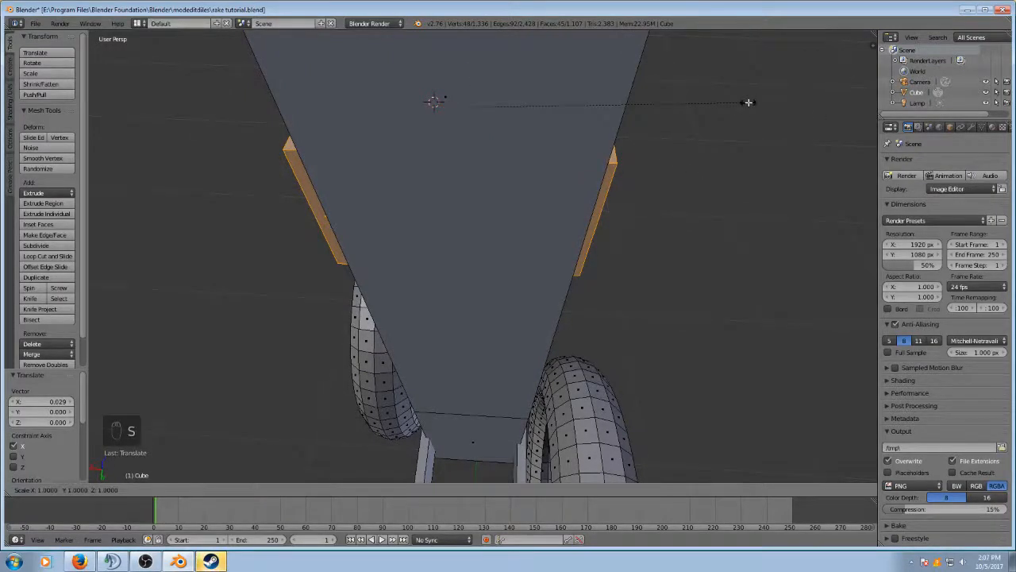
{"action": "key", "text": "x"}
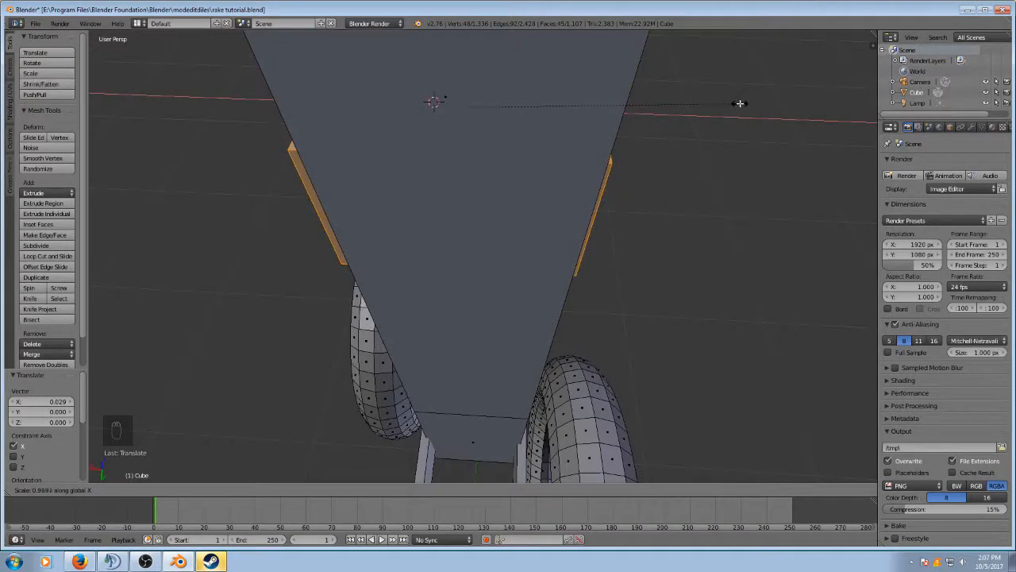
{"action": "left_click", "coordinate": [735, 104]}
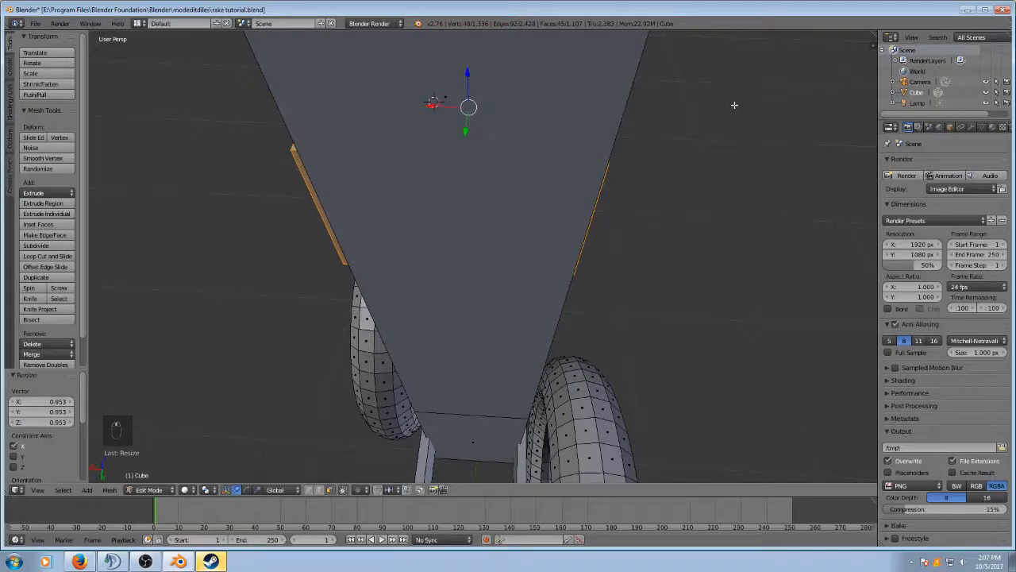
Step: Centre the bracket on the post with small moves of -0.003, 0.004 and -0.004 along X
{"action": "middle_click_drag", "start_coordinate": [735, 105], "coordinate": [756, 105]}
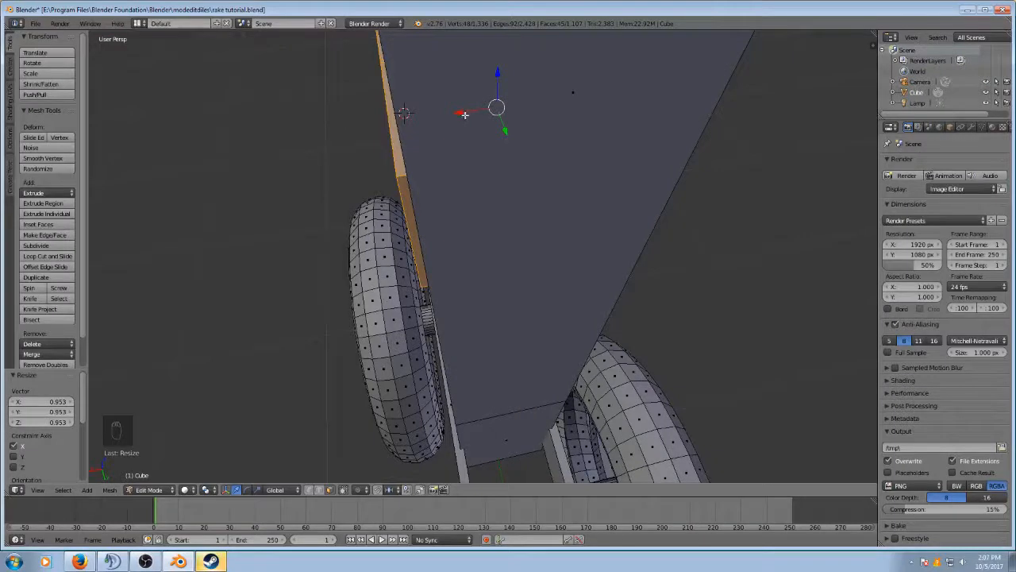
{"action": "left_click_drag", "start_coordinate": [463, 115], "coordinate": [465, 115]}
{"action": "mouse_move", "coordinate": [680, 184]}
{"action": "middle_mouse_down"}
{"action": "mouse_move", "coordinate": [638, 170]}
{"action": "mouse_move", "coordinate": [644, 183]}
{"action": "mouse_move", "coordinate": [699, 186]}
{"action": "mouse_move", "coordinate": [683, 187]}
{"action": "middle_mouse_up"}
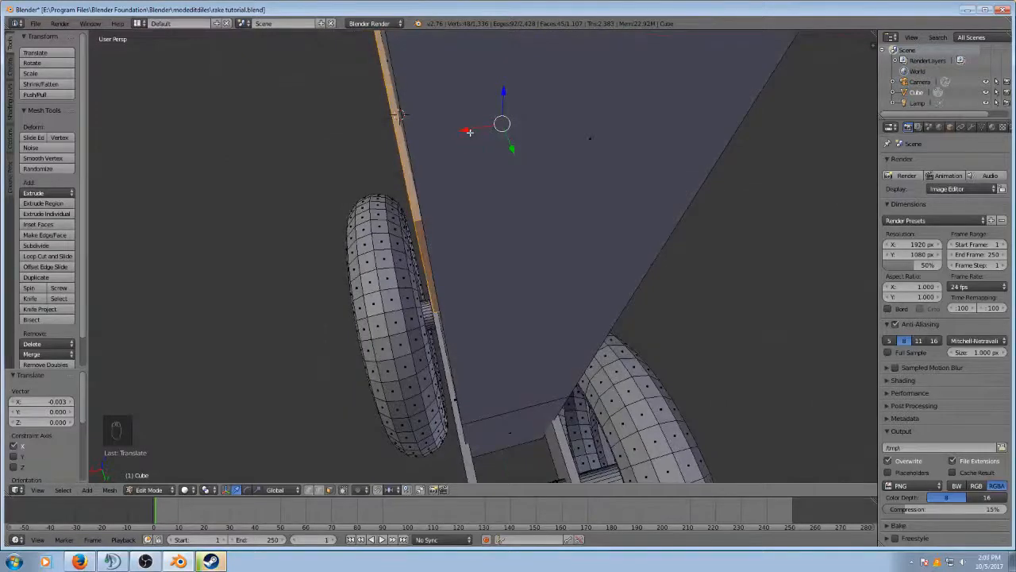
{"action": "left_click_drag", "start_coordinate": [469, 133], "coordinate": [472, 134]}
{"action": "middle_click_drag", "start_coordinate": [472, 134], "coordinate": [405, 277]}
{"action": "scroll", "coordinate": [405, 276], "scroll_direction": "down", "scroll_amount": 4}
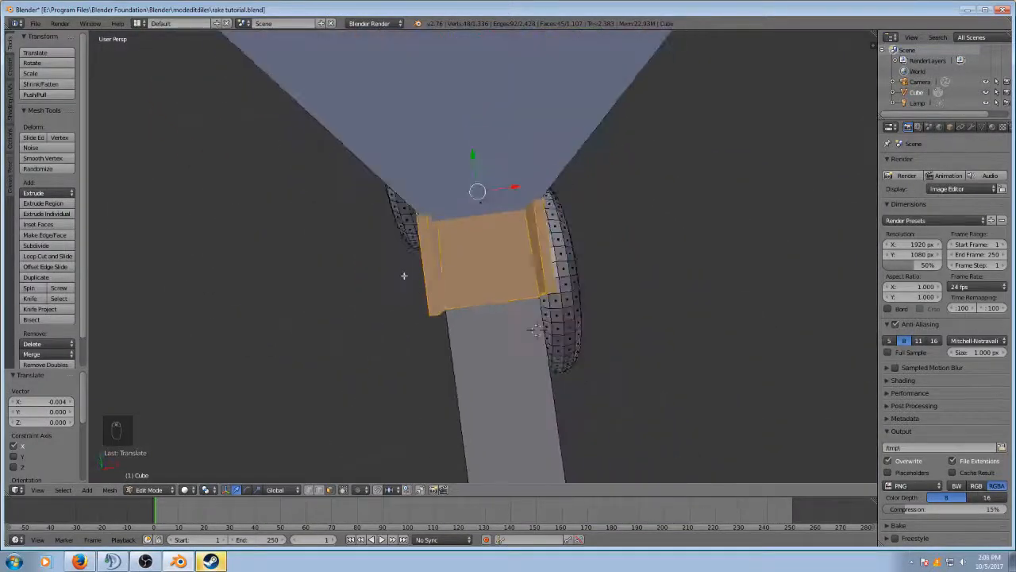
{"action": "middle_click_drag", "start_coordinate": [545, 237], "coordinate": [458, 170]}
{"action": "middle_click_drag", "start_coordinate": [421, 135], "coordinate": [416, 139]}
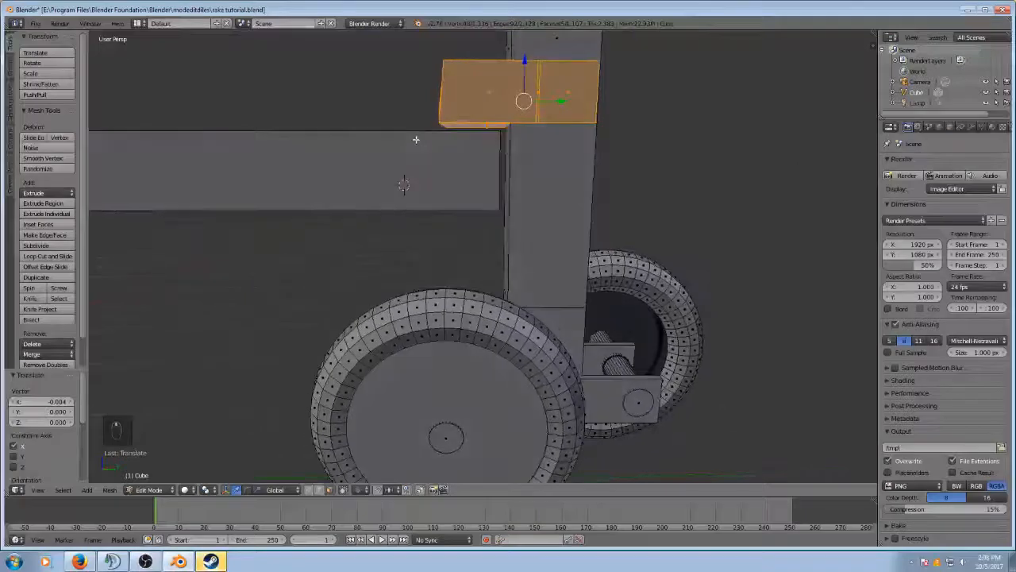
Step: Compare the bracket and beam with the rake reference photo in the browser, examining the parts mounted along the beam
{"action": "left_click", "coordinate": [89, 562]}
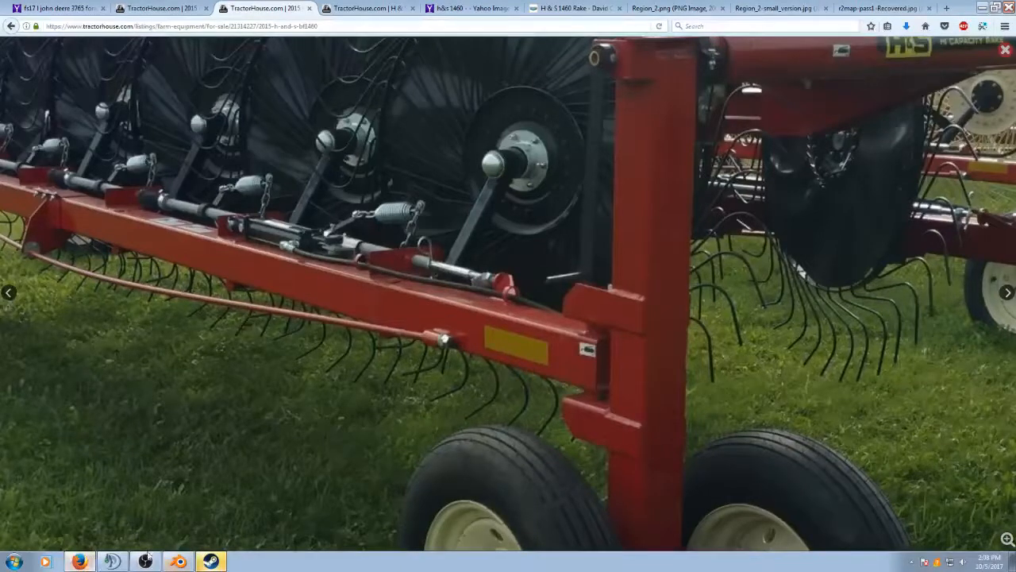
{"action": "left_click", "coordinate": [85, 566]}
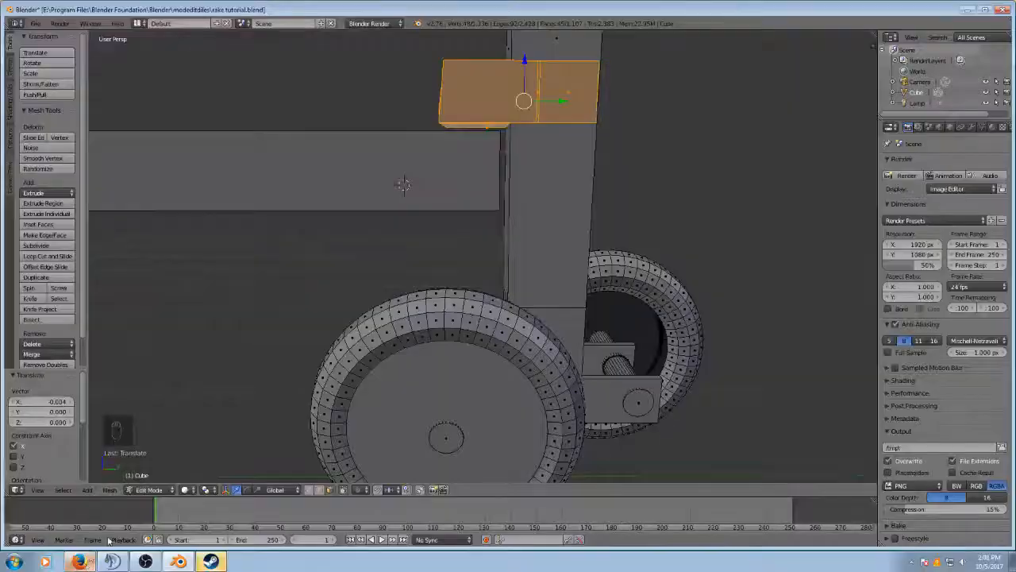
{"action": "middle_click_drag", "start_coordinate": [337, 198], "coordinate": [345, 241]}
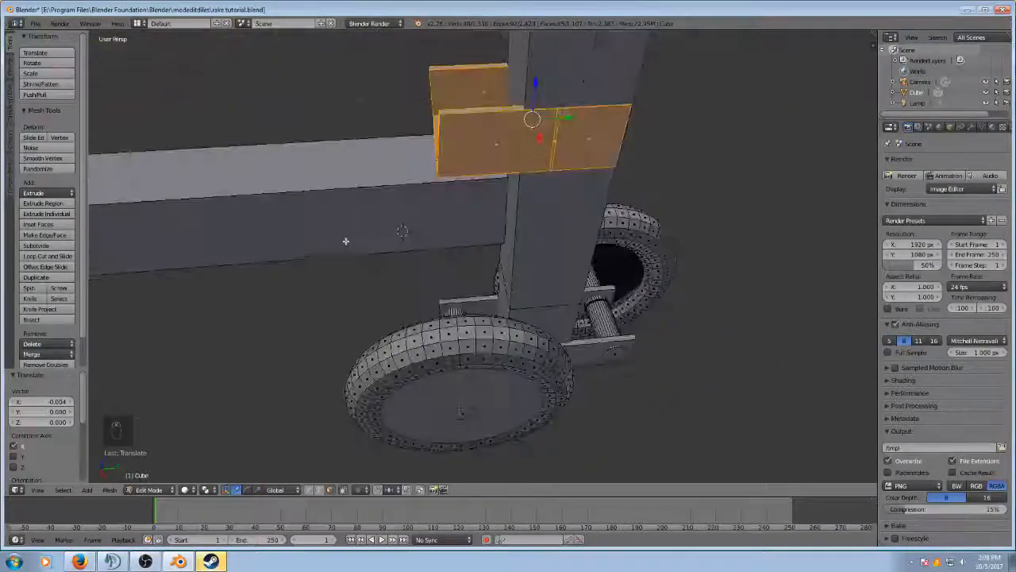
{"action": "scroll", "coordinate": [345, 241], "scroll_direction": "down", "scroll_amount": 2}
{"action": "middle_click_drag", "start_coordinate": [281, 195], "coordinate": [430, 111]}
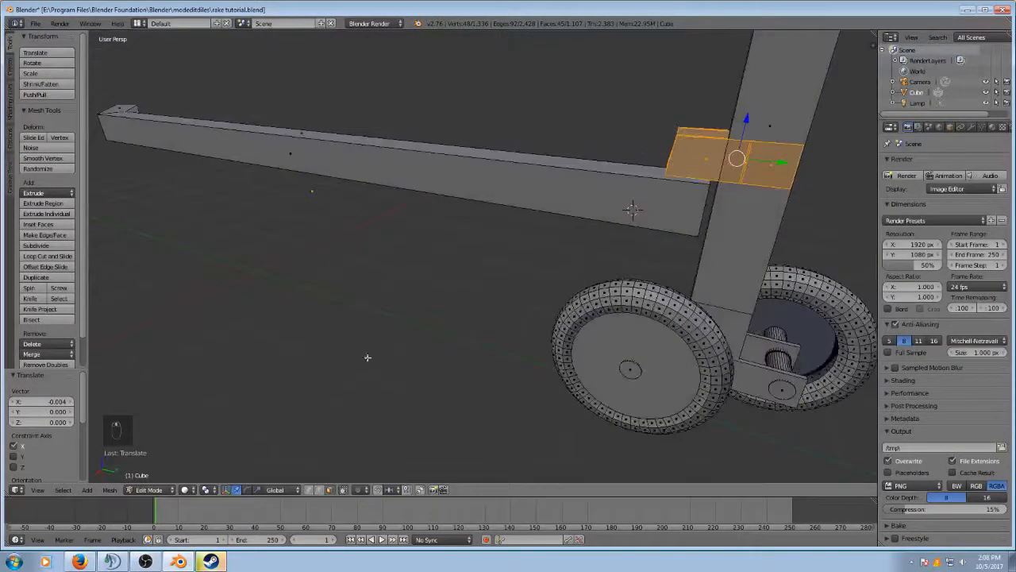
{"action": "left_click", "coordinate": [80, 562]}
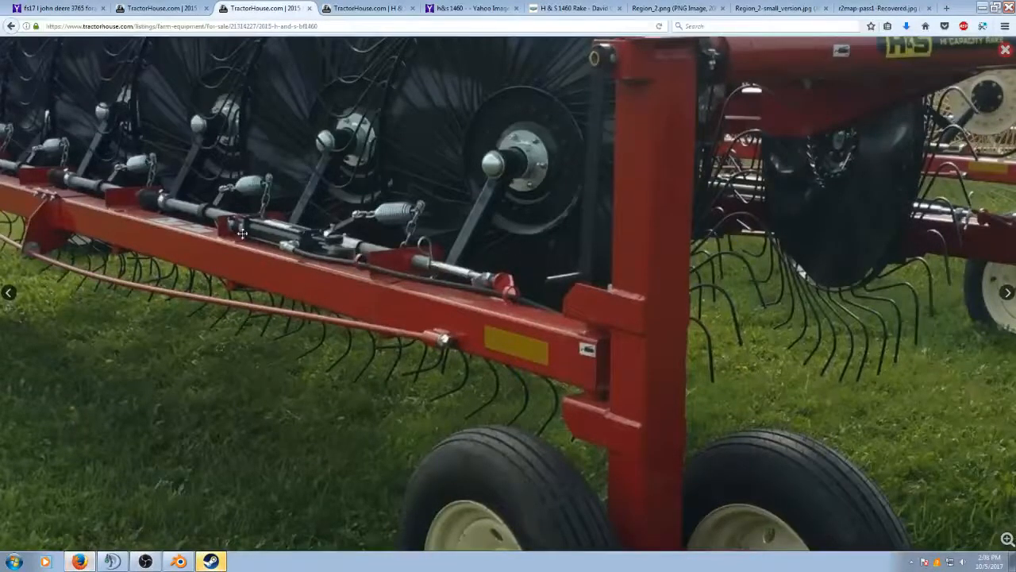
{"action": "left_click_drag", "start_coordinate": [238, 224], "coordinate": [442, 272]}
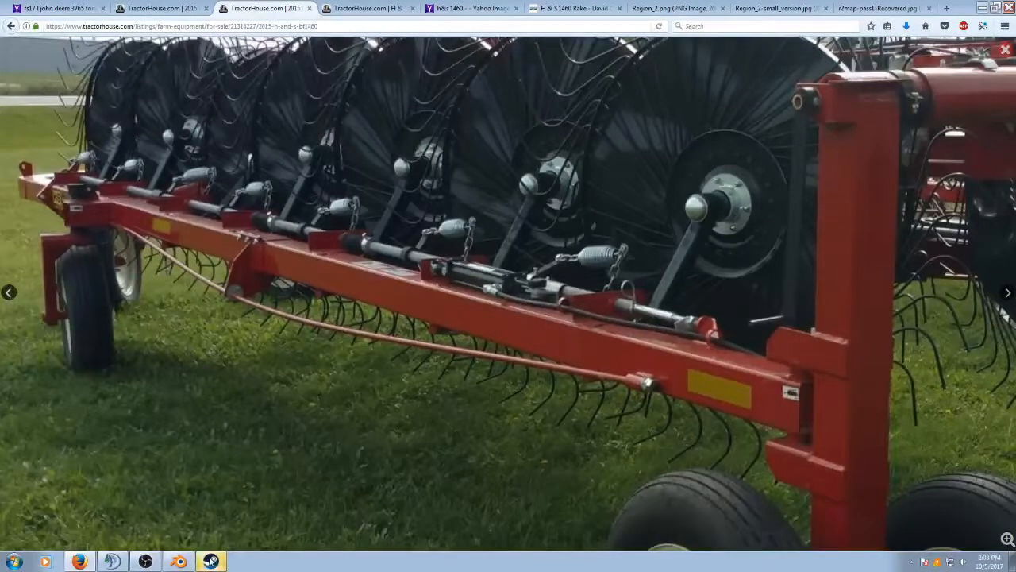
{"action": "left_click", "coordinate": [180, 563]}
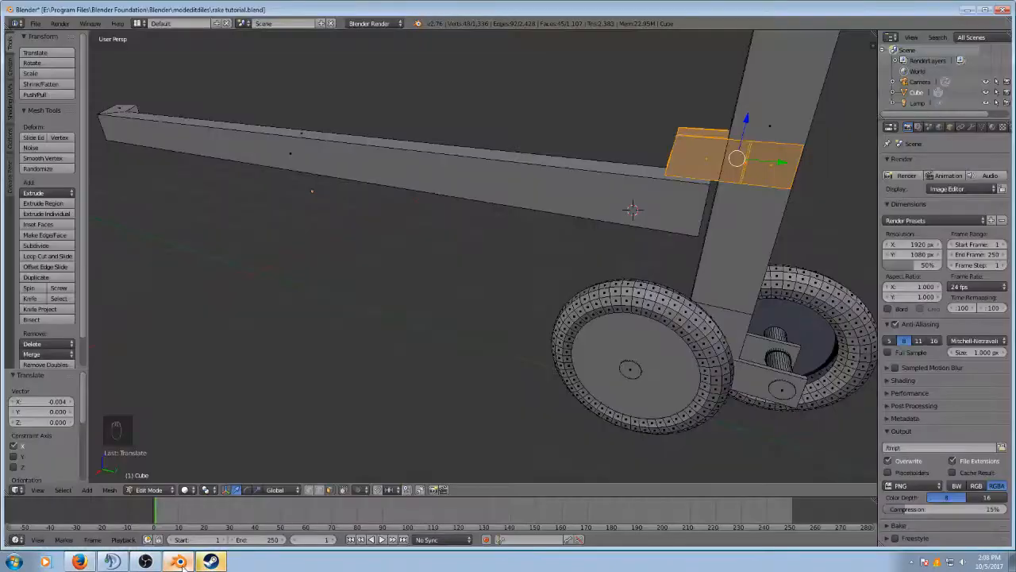
Step: Deselect the bracket, add a cube to the mesh and scale it uniformly to about 0.166
{"action": "middle_click_drag", "start_coordinate": [374, 278], "coordinate": [444, 294]}
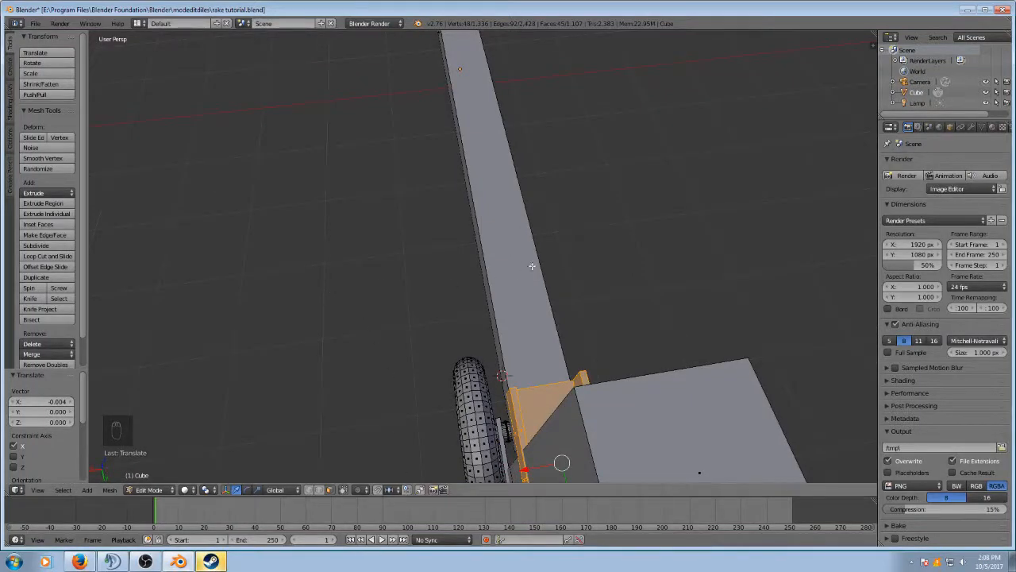
{"action": "middle_click_drag", "start_coordinate": [532, 266], "coordinate": [599, 240]}
{"action": "key", "text": "a"}
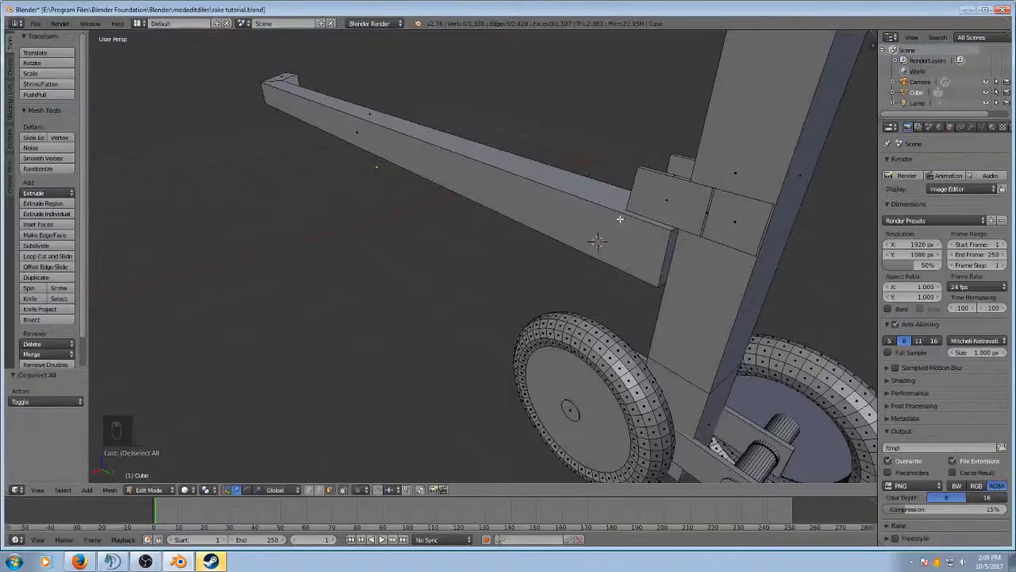
{"action": "key", "text": "shift+a"}
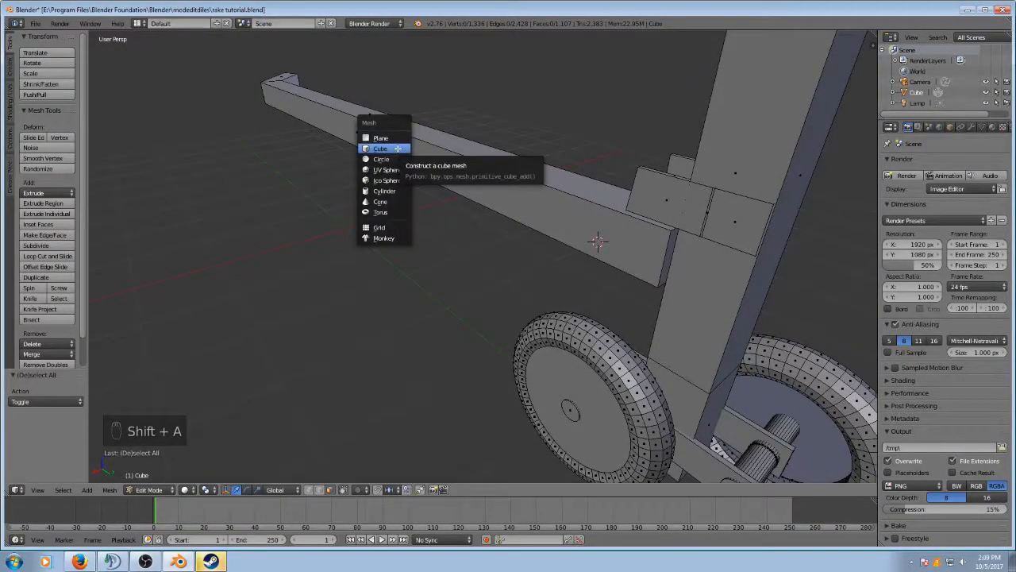
{"action": "left_click", "coordinate": [398, 148]}
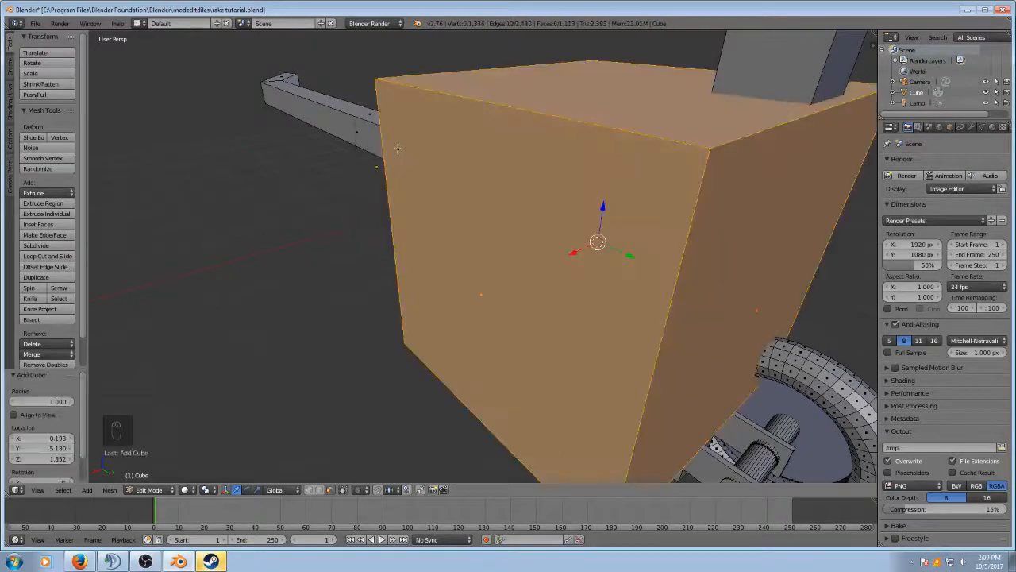
{"action": "scroll", "coordinate": [410, 120], "scroll_direction": "down", "scroll_amount": 8}
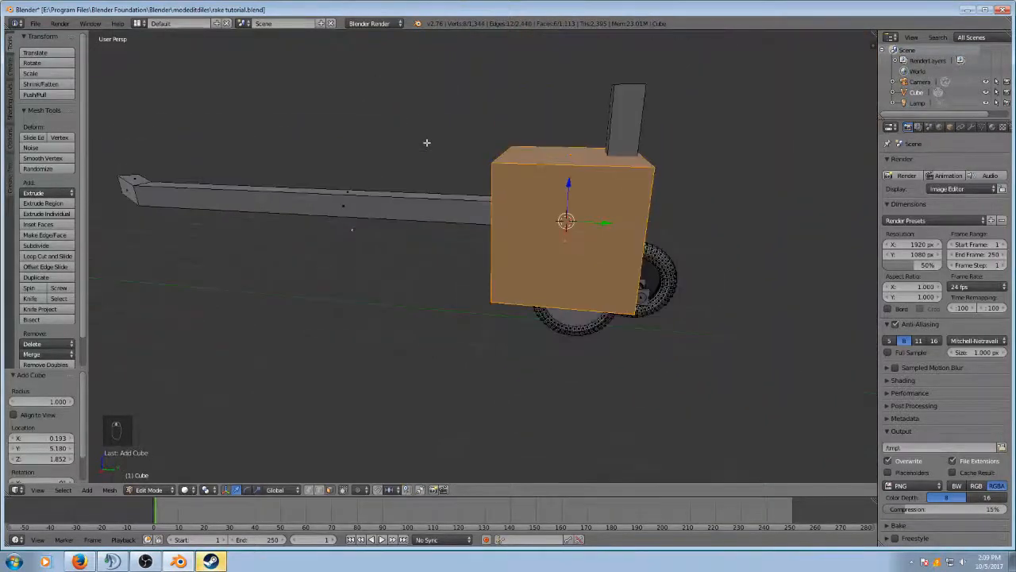
{"action": "middle_click_drag", "start_coordinate": [709, 229], "coordinate": [649, 231]}
{"action": "scroll", "coordinate": [714, 212], "scroll_direction": "up", "scroll_amount": 2}
{"action": "key", "text": "s"}
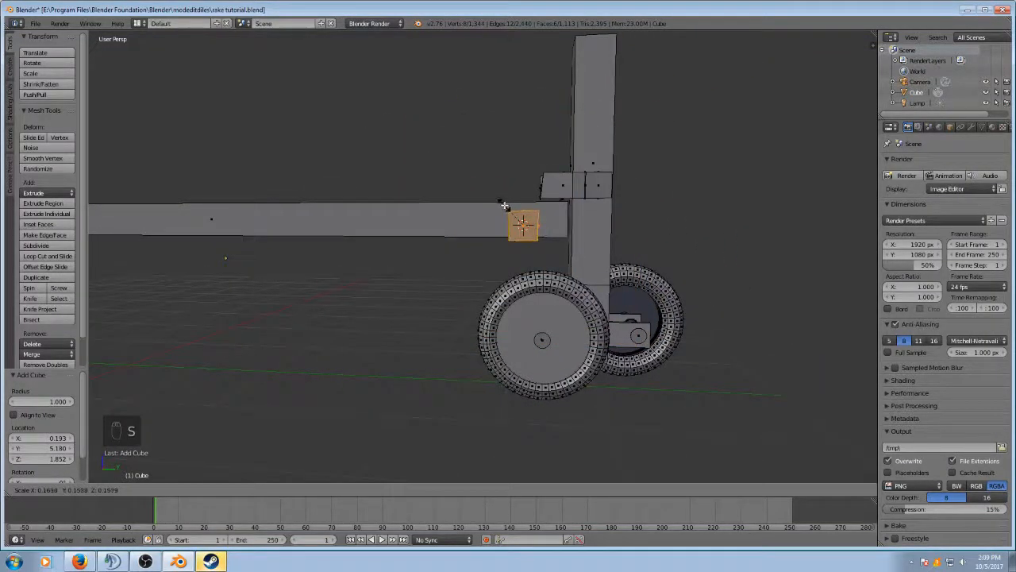
{"action": "left_click", "coordinate": [504, 206]}
Step: Raise the small cube 0.390 along Z onto the beam and move it -0.848 along Y away from the bracket
{"action": "left_click_drag", "start_coordinate": [527, 199], "coordinate": [514, 158]}
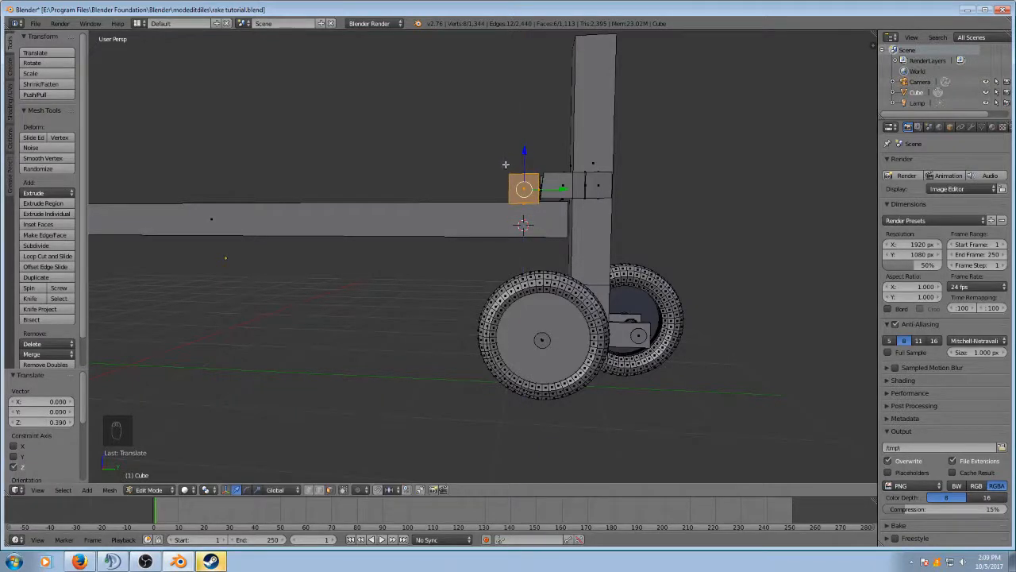
{"action": "middle_click_drag", "start_coordinate": [488, 151], "coordinate": [529, 205]}
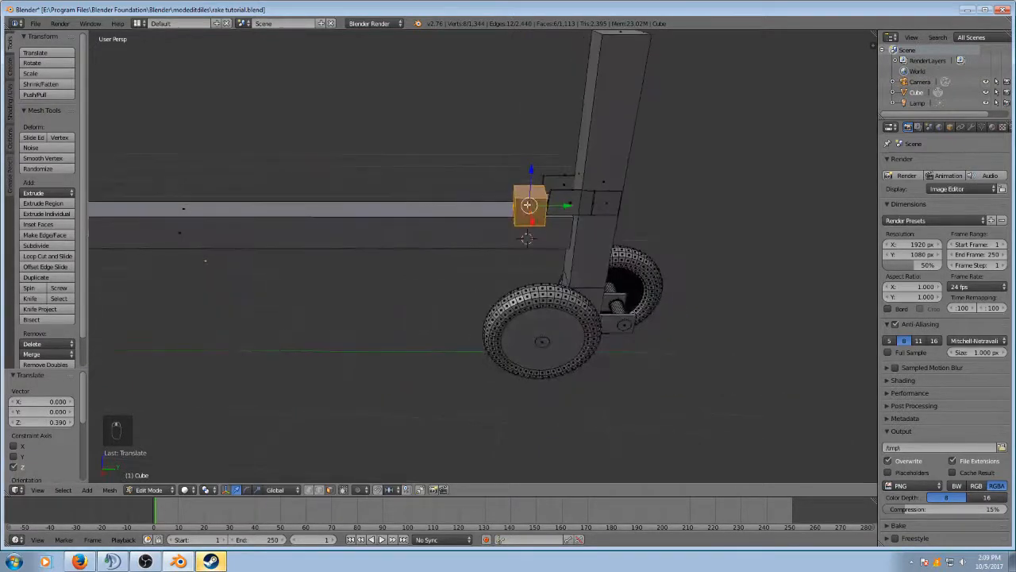
{"action": "left_click_drag", "start_coordinate": [565, 207], "coordinate": [481, 204]}
{"action": "middle_click_drag", "start_coordinate": [481, 204], "coordinate": [554, 199]}
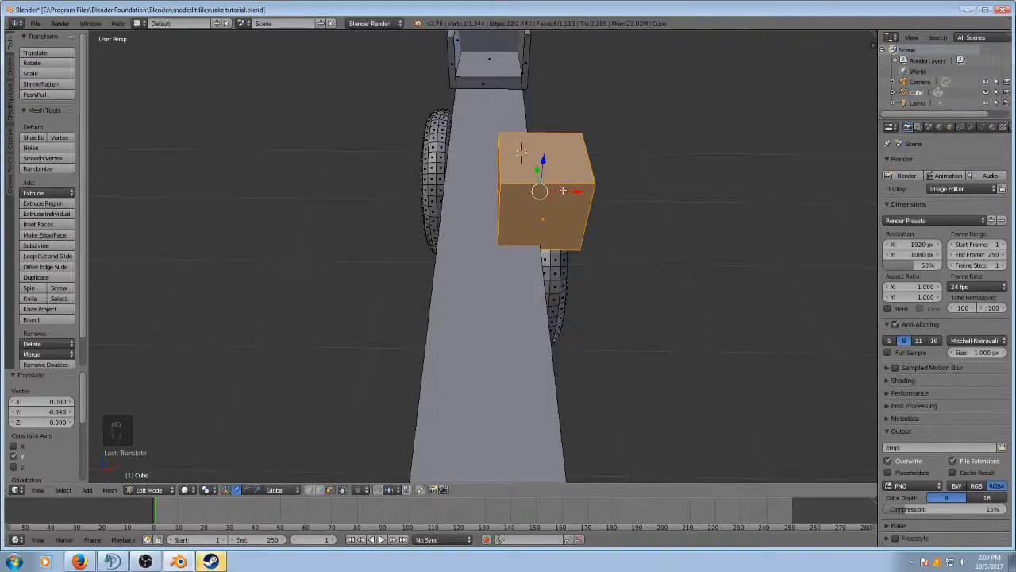
Step: Widen the cube along X, finishing with a 1.116 scale, and move it -0.220 and -0.058 along X across the beam
{"action": "key", "text": "s"}
{"action": "key", "text": "x"}
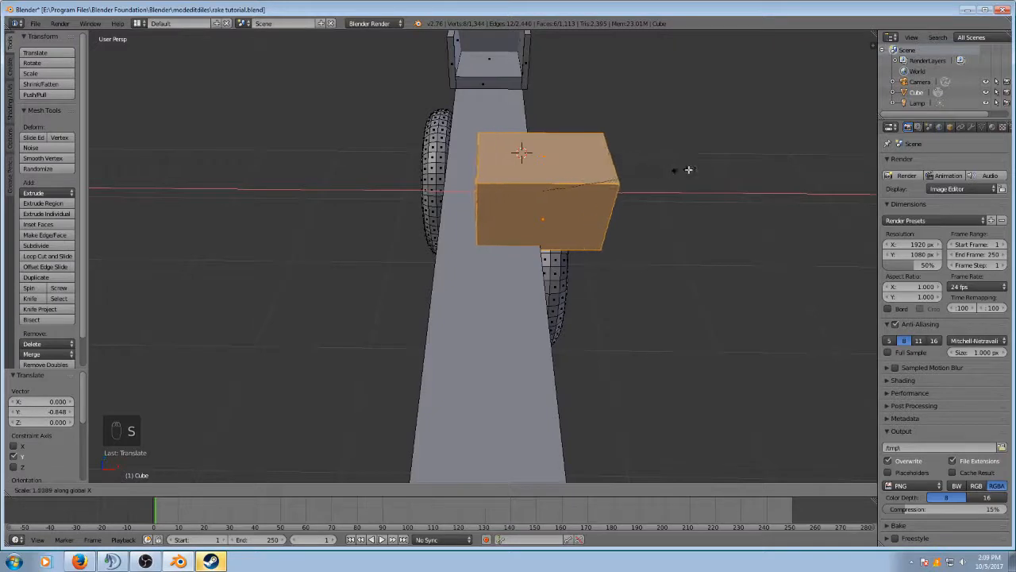
{"action": "left_click", "coordinate": [696, 170]}
{"action": "left_click_drag", "start_coordinate": [584, 194], "coordinate": [521, 197]}
{"action": "key", "text": "s"}
{"action": "key", "text": "x"}
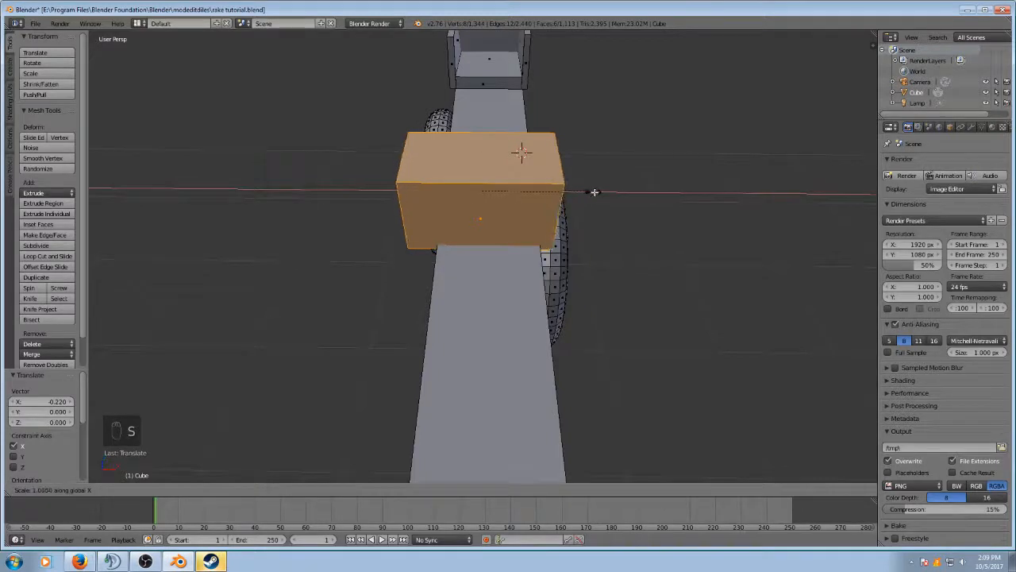
{"action": "left_click", "coordinate": [599, 193]}
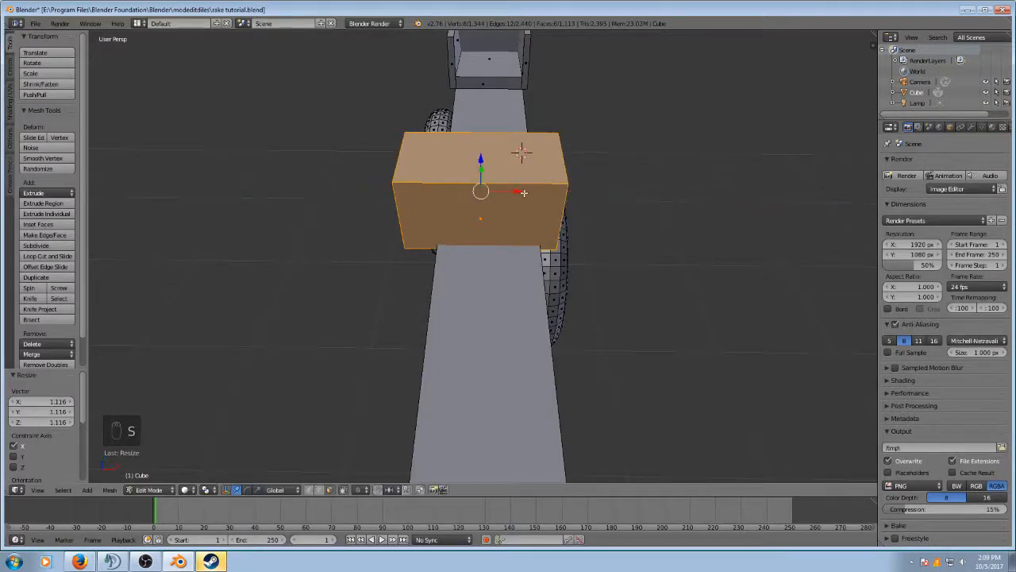
{"action": "left_click_drag", "start_coordinate": [523, 192], "coordinate": [508, 195]}
{"action": "middle_click_drag", "start_coordinate": [548, 189], "coordinate": [614, 187]}
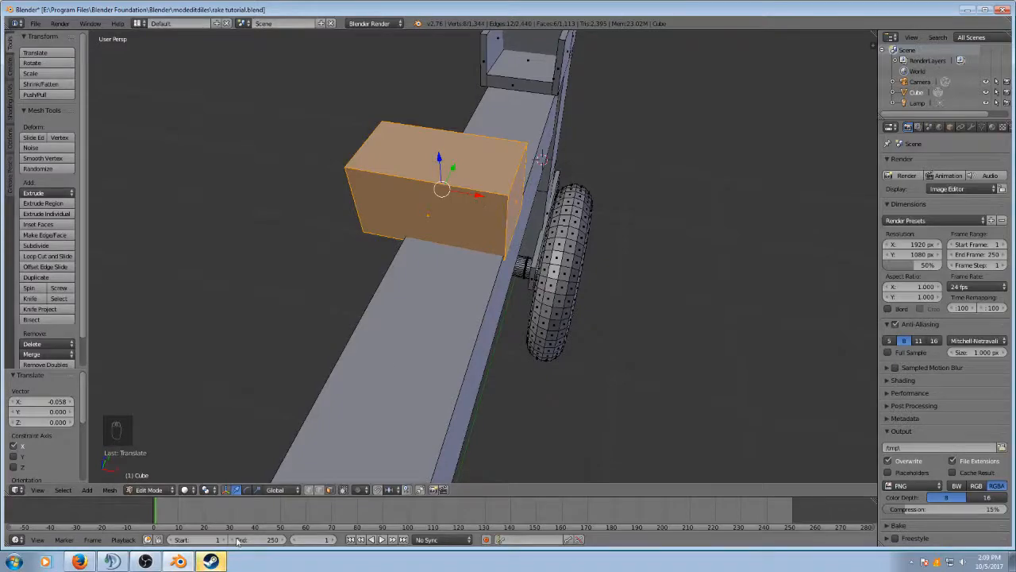
Step: Check the beam-mounted parts in the browser's reference photo and move the block -0.021 along X on the beam
{"action": "left_click", "coordinate": [80, 562]}
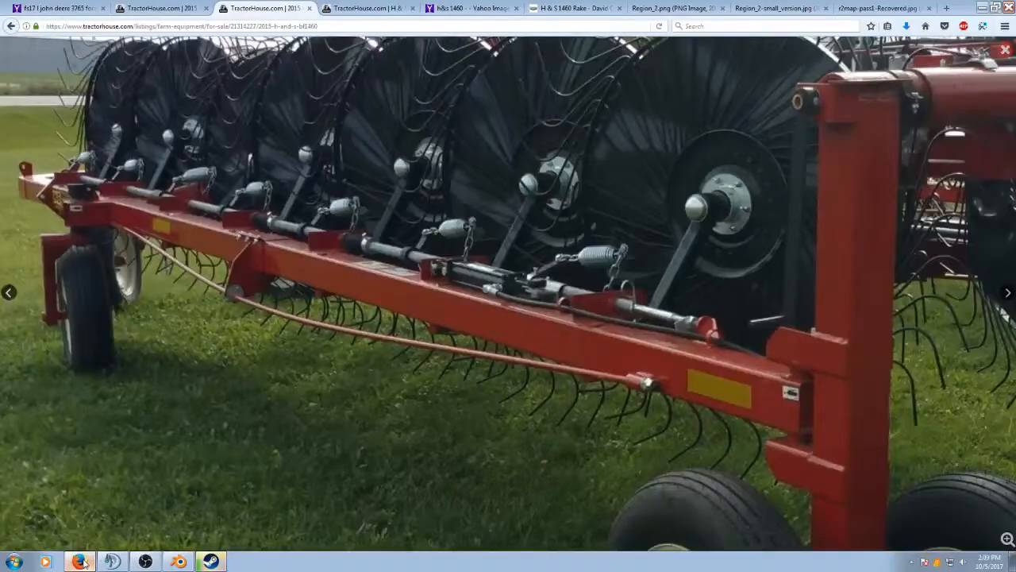
{"action": "left_click", "coordinate": [80, 562]}
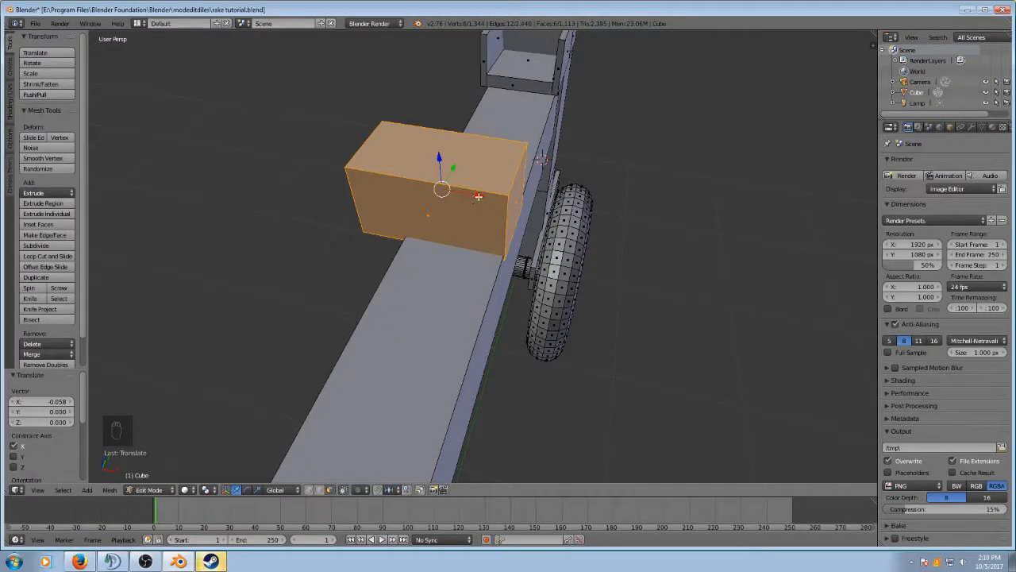
{"action": "left_click_drag", "start_coordinate": [479, 196], "coordinate": [473, 197]}
{"action": "middle_click_drag", "start_coordinate": [473, 197], "coordinate": [626, 208]}
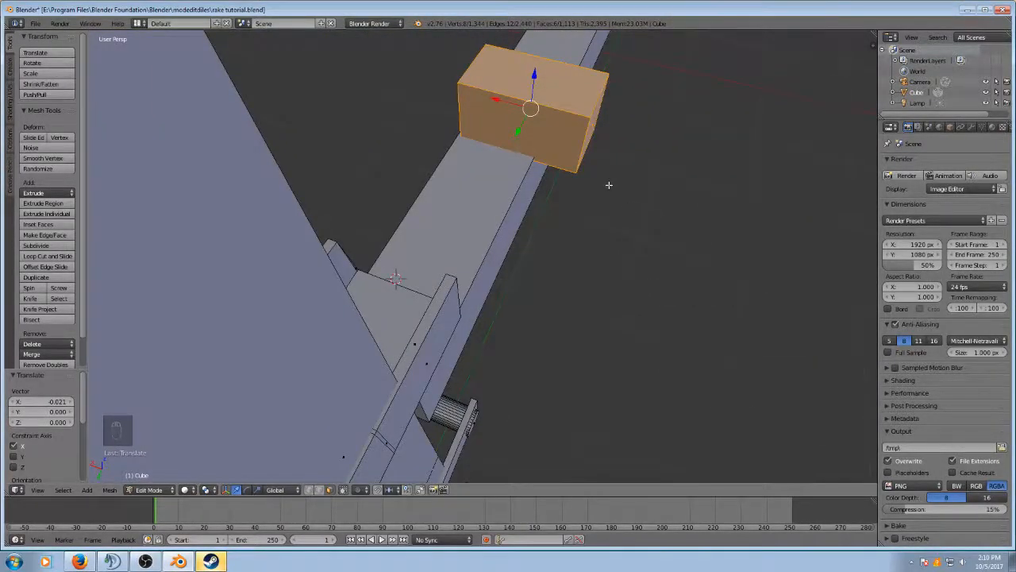
{"action": "middle_click_drag", "start_coordinate": [614, 183], "coordinate": [533, 158]}
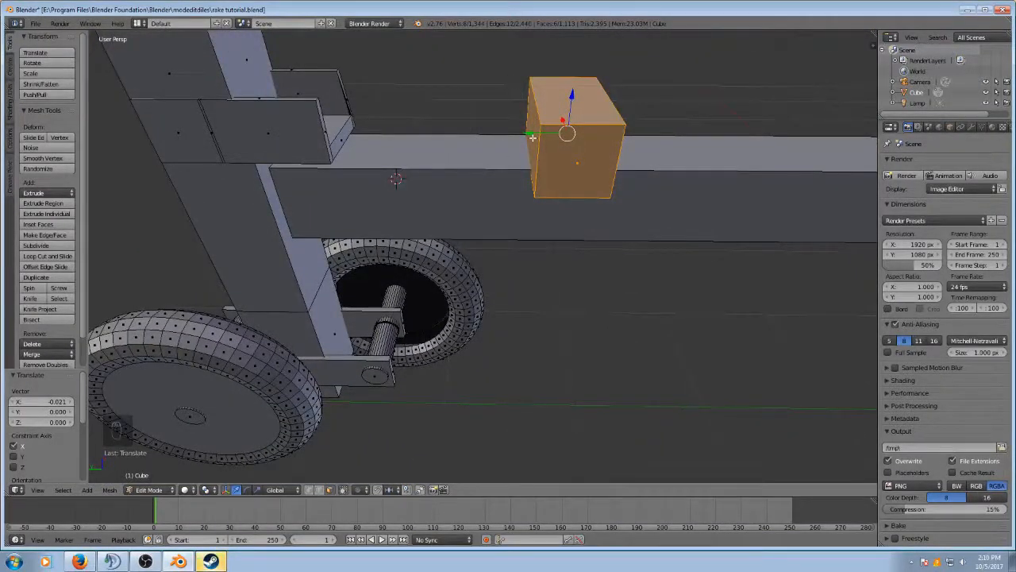
Step: Select the block's top edge facing the post bracket, lower it and move it -0.184 along Y
{"action": "key", "text": "a"}
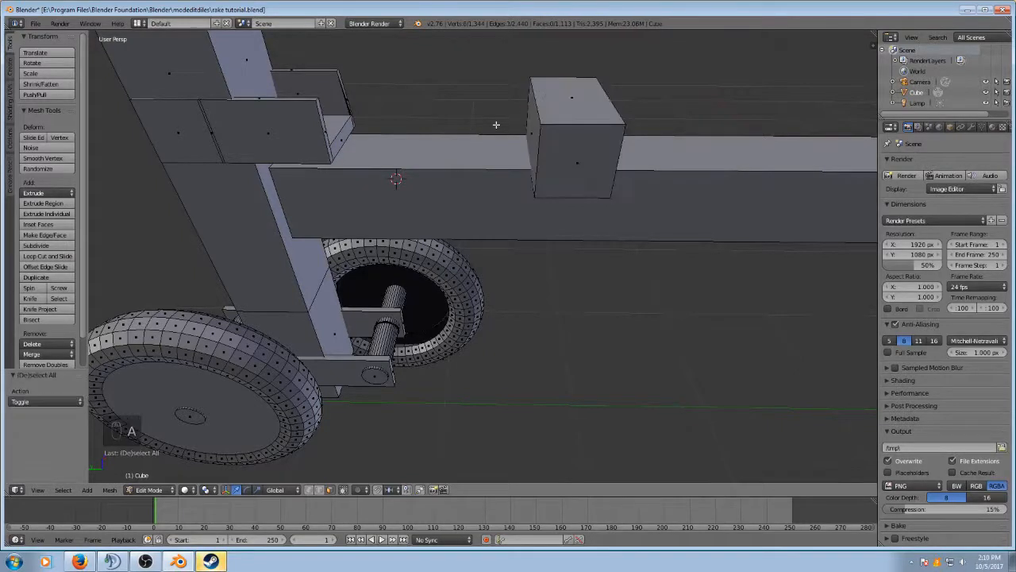
{"action": "left_click", "coordinate": [319, 490]}
{"action": "key", "text": "c"}
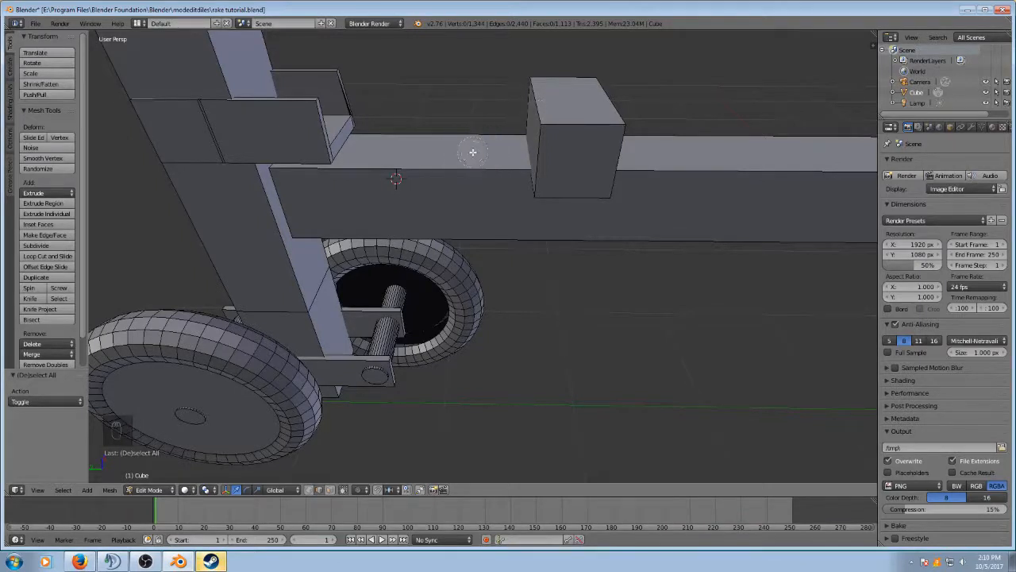
{"action": "scroll", "coordinate": [473, 154], "scroll_direction": "up", "scroll_amount": 5}
{"action": "middle_click_drag", "start_coordinate": [481, 89], "coordinate": [499, 73]}
{"action": "left_click_drag", "start_coordinate": [542, 79], "coordinate": [548, 101]}
{"action": "left_click_drag", "start_coordinate": [497, 137], "coordinate": [537, 144]}
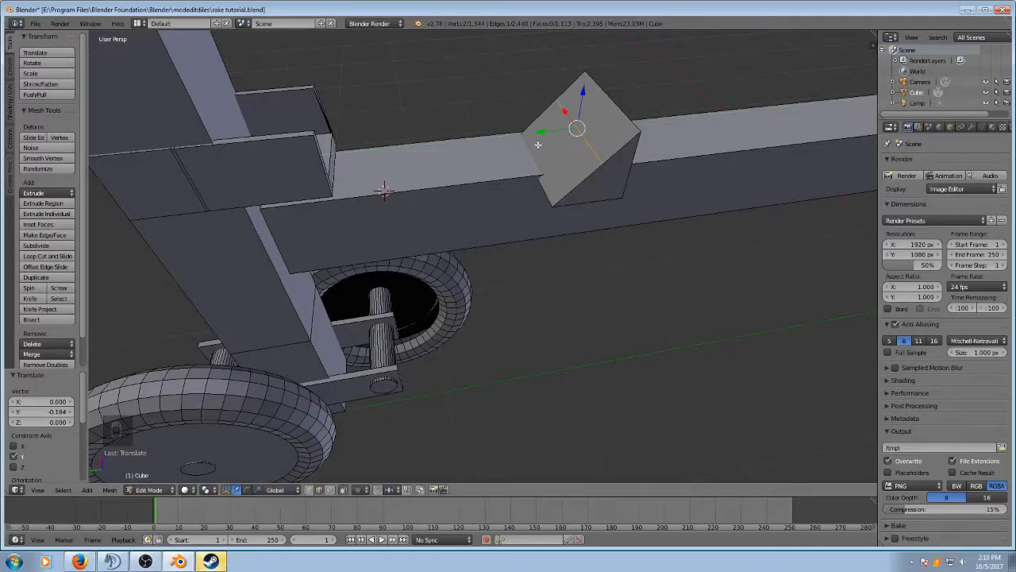
{"action": "middle_click_drag", "start_coordinate": [539, 144], "coordinate": [517, 179]}
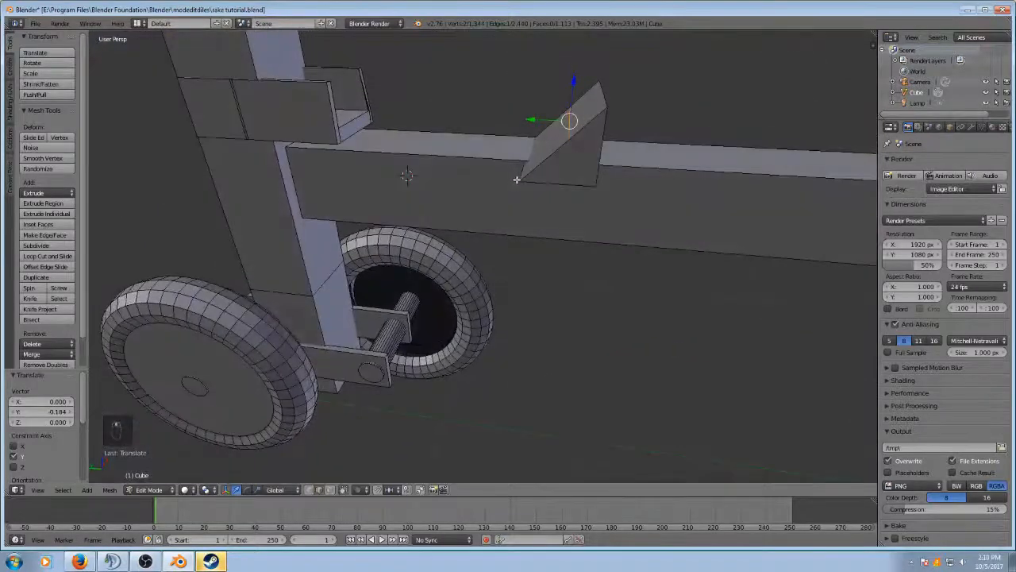
Step: Lower the block's selected edge a further 0.114 along Z and move it 0.187 along Y to form a sloped top
{"action": "scroll", "coordinate": [605, 162], "scroll_direction": "up", "scroll_amount": 2}
{"action": "middle_click_drag", "start_coordinate": [611, 150], "coordinate": [594, 177]}
{"action": "left_click_drag", "start_coordinate": [648, 60], "coordinate": [640, 103]}
{"action": "middle_click_drag", "start_coordinate": [640, 103], "coordinate": [589, 126]}
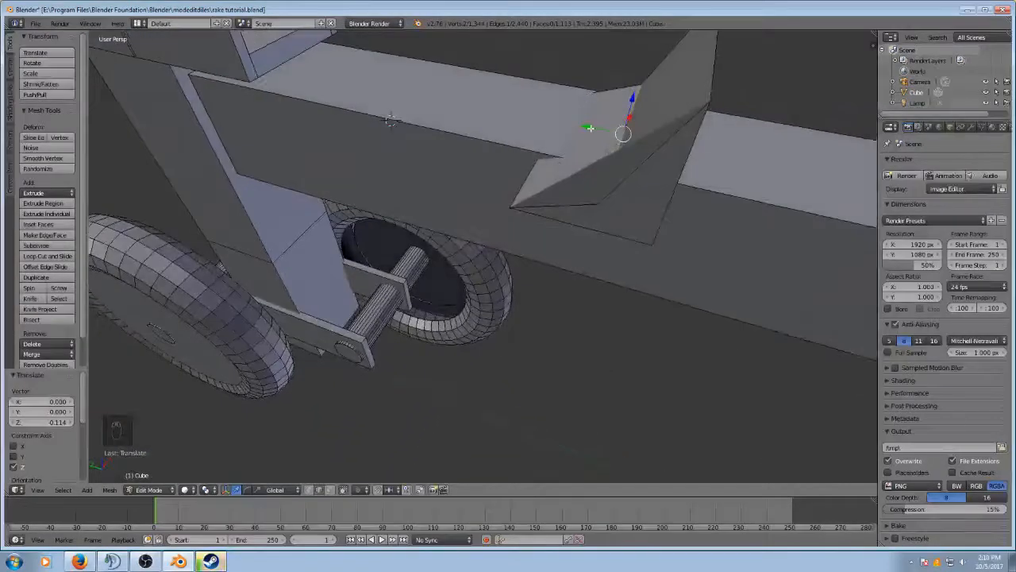
{"action": "left_click_drag", "start_coordinate": [588, 128], "coordinate": [527, 64]}
{"action": "middle_click_drag", "start_coordinate": [530, 116], "coordinate": [577, 83]}
{"action": "scroll", "coordinate": [525, 109], "scroll_direction": "up", "scroll_amount": 3}
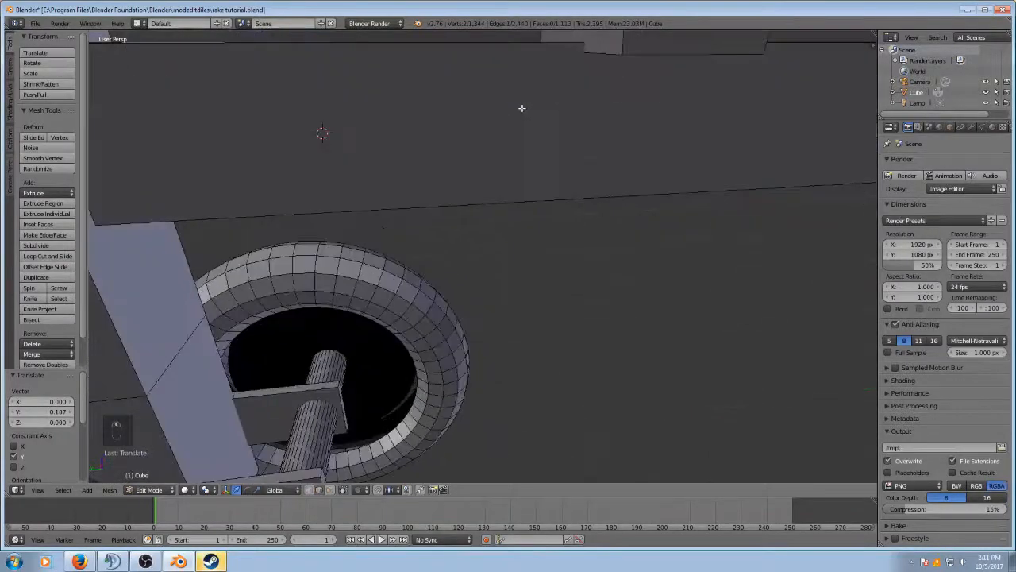
{"action": "mouse_move", "coordinate": [522, 107]}
{"action": "middle_mouse_down"}
{"action": "mouse_move", "coordinate": [517, 129]}
{"action": "mouse_move", "coordinate": [565, 147]}
{"action": "mouse_move", "coordinate": [532, 131]}
{"action": "mouse_move", "coordinate": [503, 135]}
{"action": "mouse_move", "coordinate": [534, 92]}
{"action": "middle_mouse_up"}
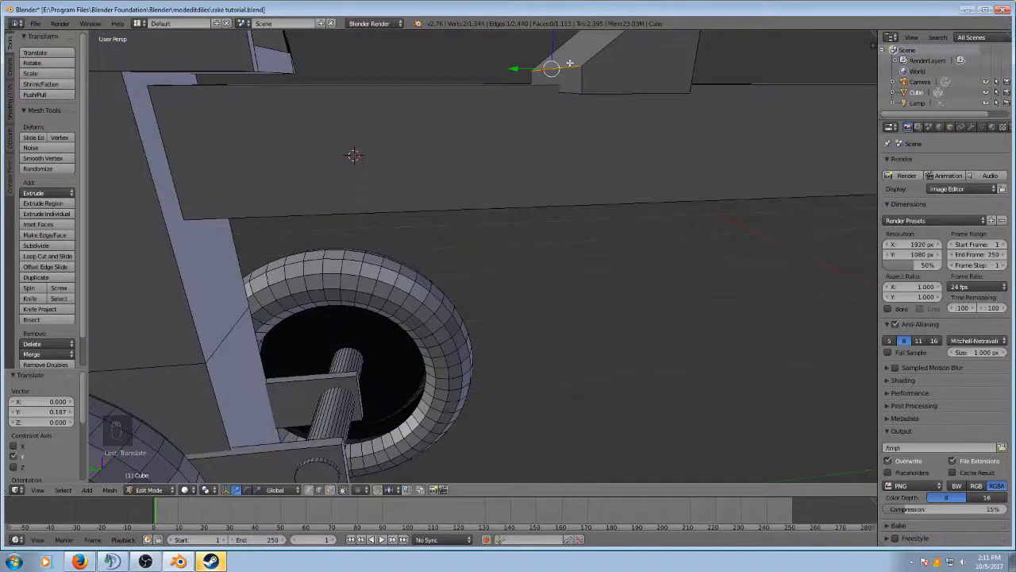
{"action": "middle_click_drag", "start_coordinate": [525, 91], "coordinate": [511, 118]}
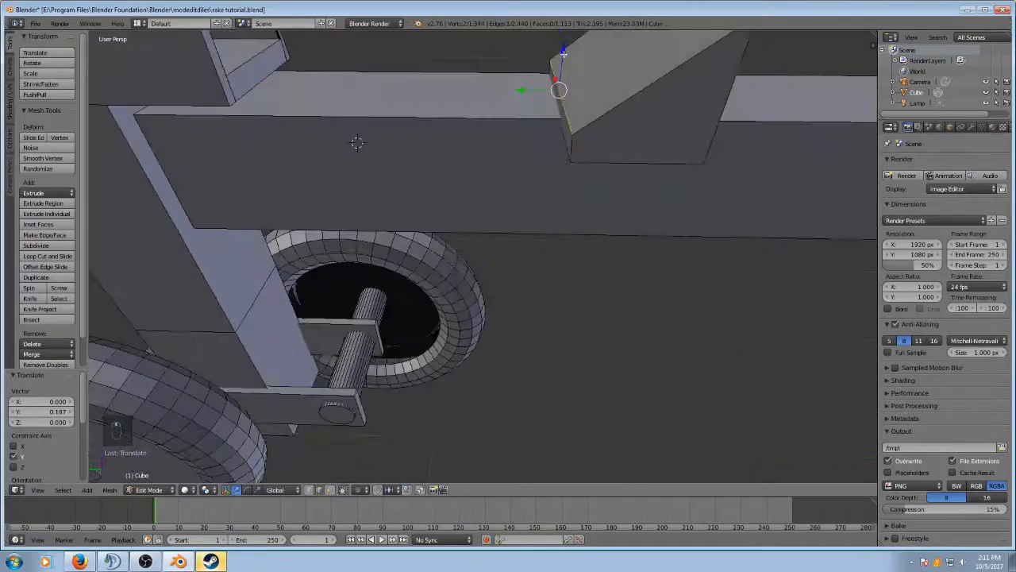
Step: Fine-tune the low edge of the slope by moving it -0.030 along Z, -0.002 along Y and 0.006 along Z
{"action": "key", "text": "g"}
{"action": "key", "text": "z"}
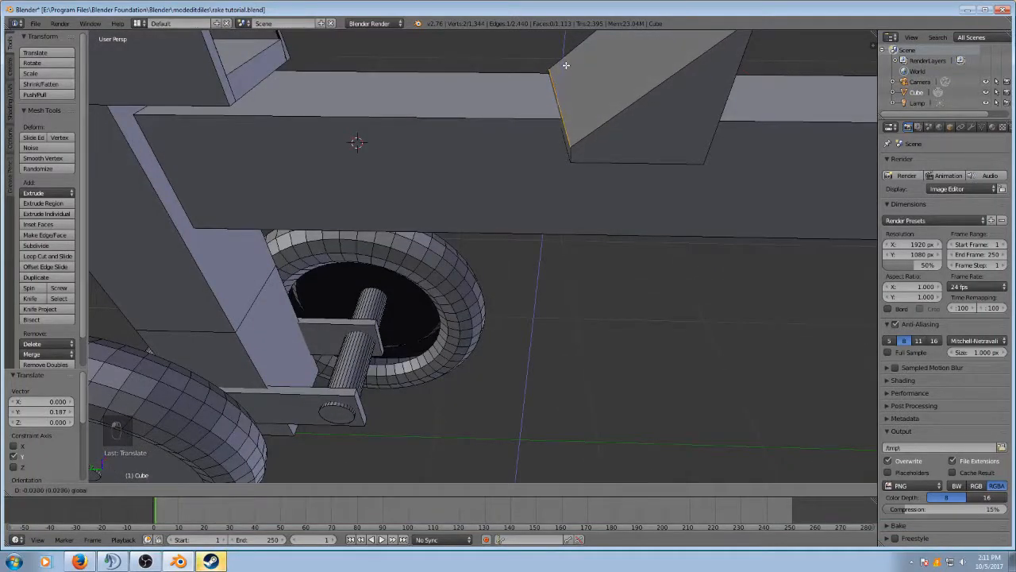
{"action": "left_click", "coordinate": [566, 64]}
{"action": "middle_click_drag", "start_coordinate": [566, 65], "coordinate": [512, 96]}
{"action": "key", "text": "g"}
{"action": "key", "text": "y"}
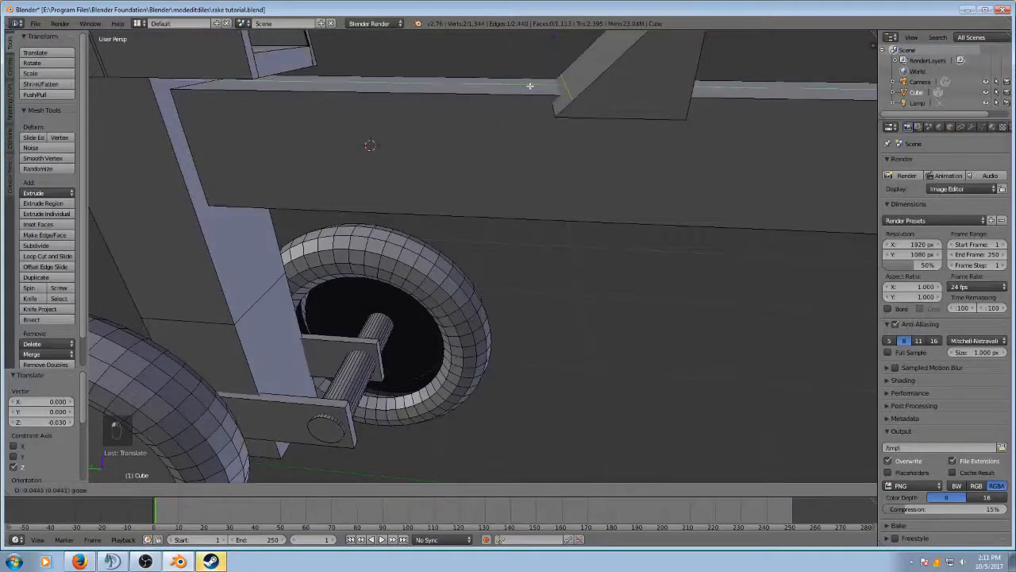
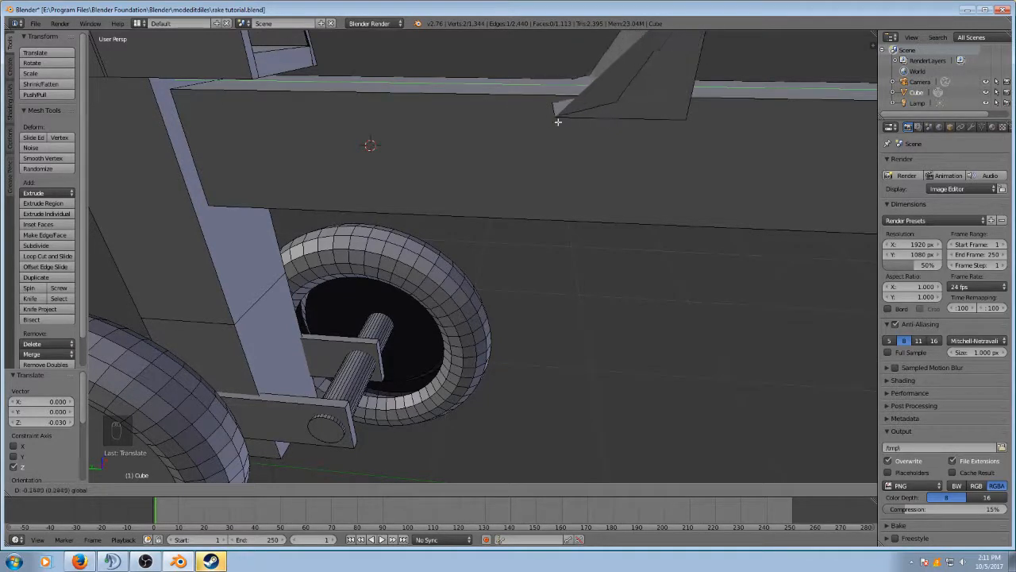
{"action": "left_click", "coordinate": [514, 117]}
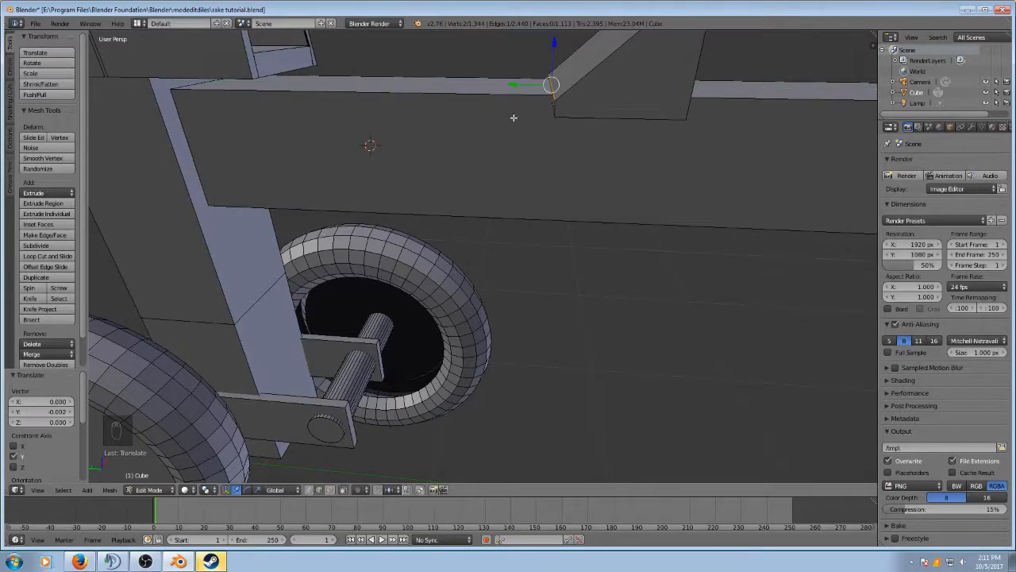
{"action": "middle_click_drag", "start_coordinate": [514, 118], "coordinate": [560, 113]}
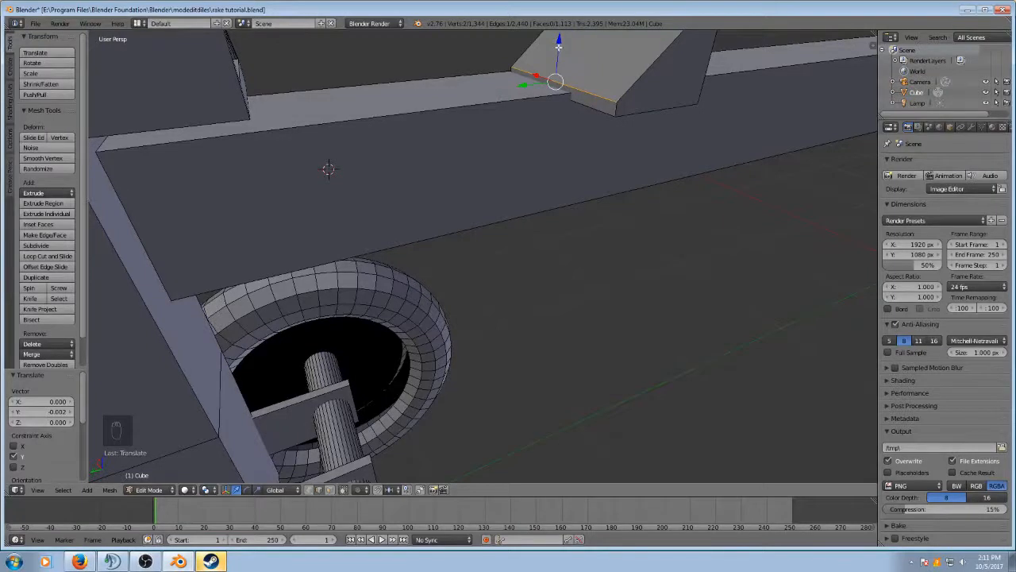
{"action": "left_click_drag", "start_coordinate": [560, 46], "coordinate": [558, 43]}
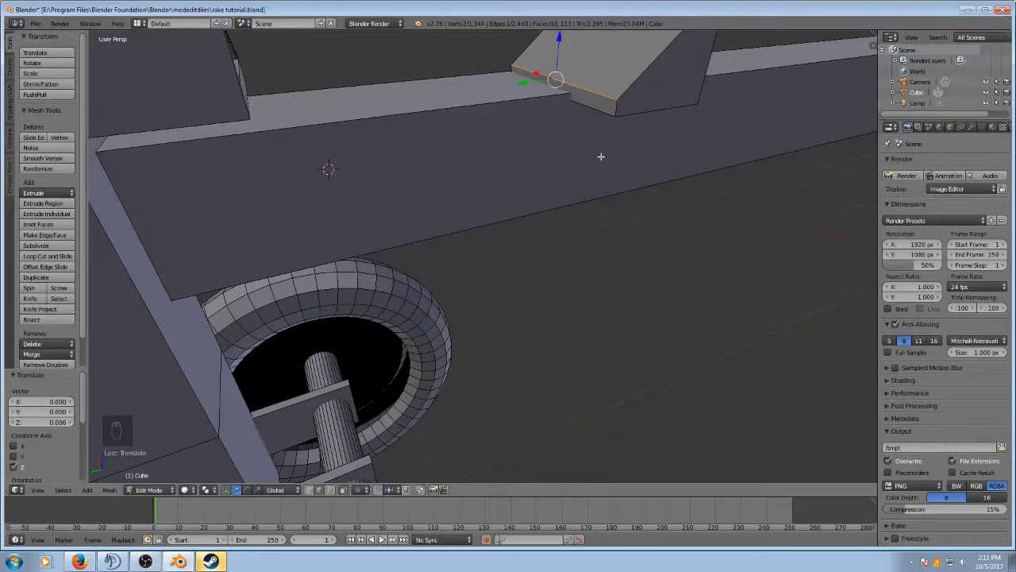
{"action": "middle_click_drag", "start_coordinate": [601, 156], "coordinate": [535, 148]}
Step: Cut an edge loop across the sloped block and slide it close to the tall end face
{"action": "key", "text": "a"}
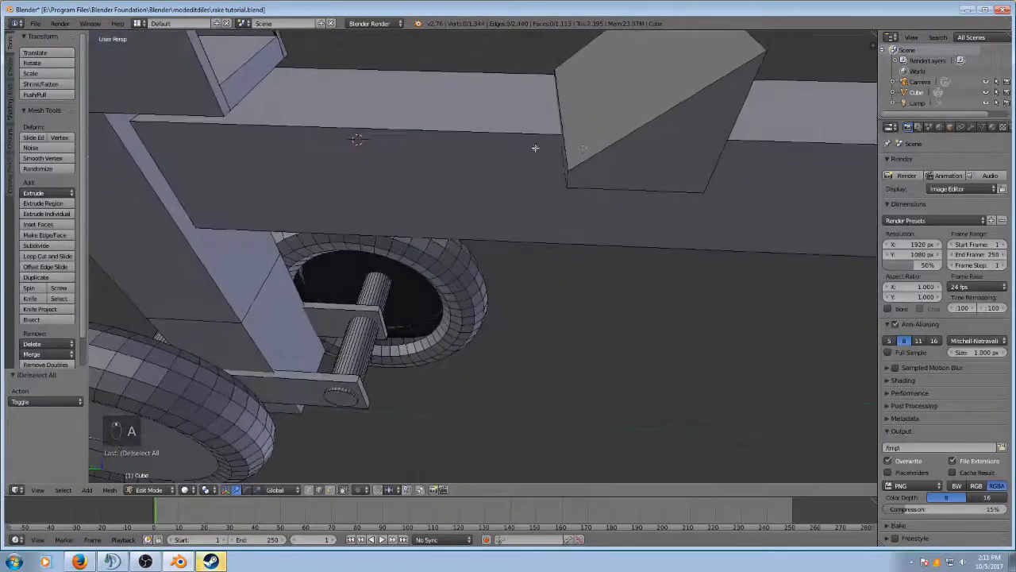
{"action": "key", "text": "ctrl+r"}
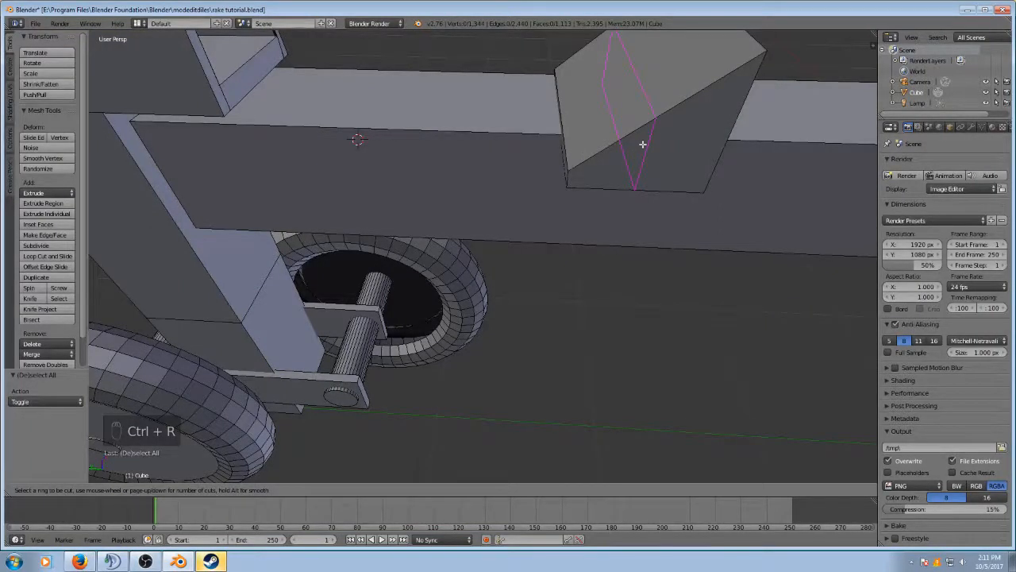
{"action": "left_click", "coordinate": [645, 144]}
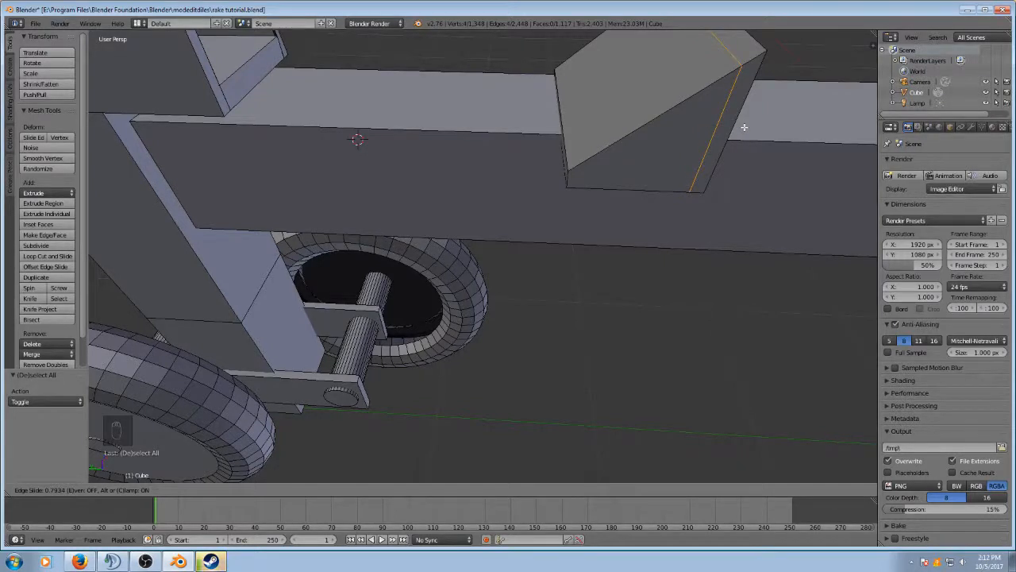
{"action": "left_click", "coordinate": [746, 134]}
Step: Select the loop's upper edge on the slope and raise it 0.030 along Z to level the tall end's top
{"action": "key", "text": "a"}
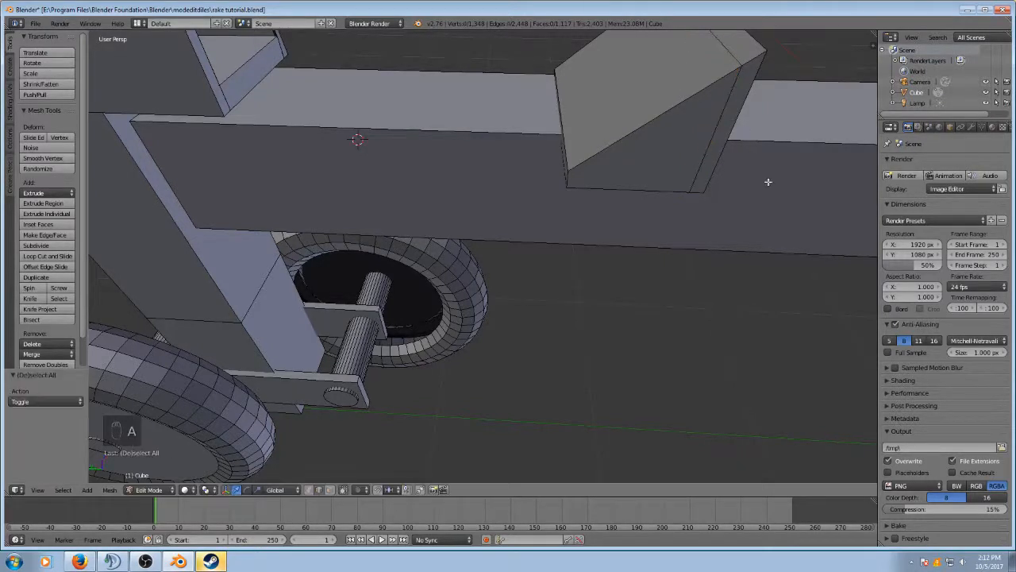
{"action": "middle_click_drag", "start_coordinate": [768, 179], "coordinate": [746, 208]}
{"action": "key", "text": "c"}
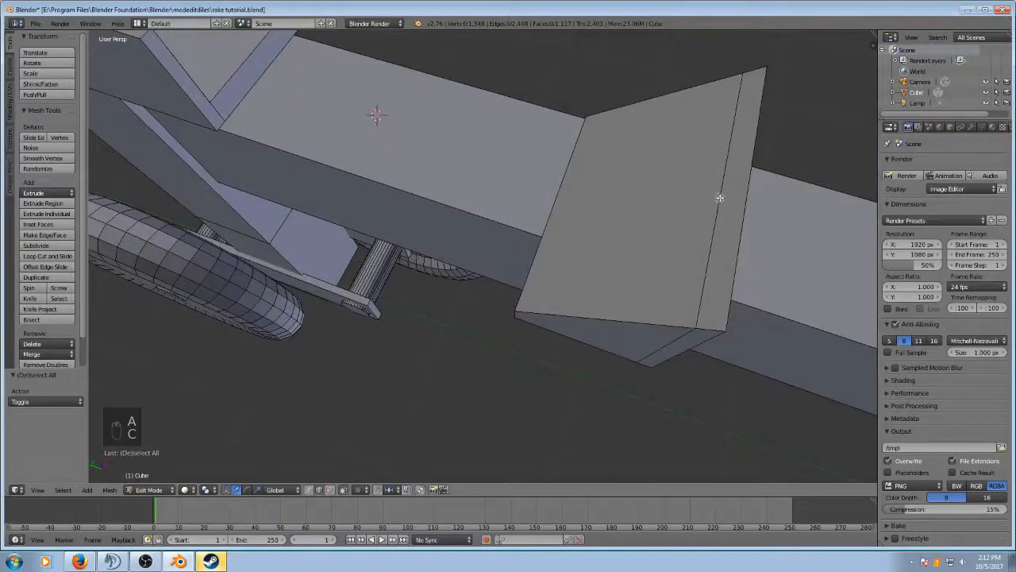
{"action": "left_click", "coordinate": [720, 198]}
{"action": "middle_click_drag", "start_coordinate": [842, 235], "coordinate": [685, 189]}
{"action": "mouse_move", "coordinate": [517, 54]}
{"action": "left_mouse_down"}
{"action": "mouse_move", "coordinate": [505, 151]}
{"action": "mouse_move", "coordinate": [523, 41]}
{"action": "left_mouse_up"}
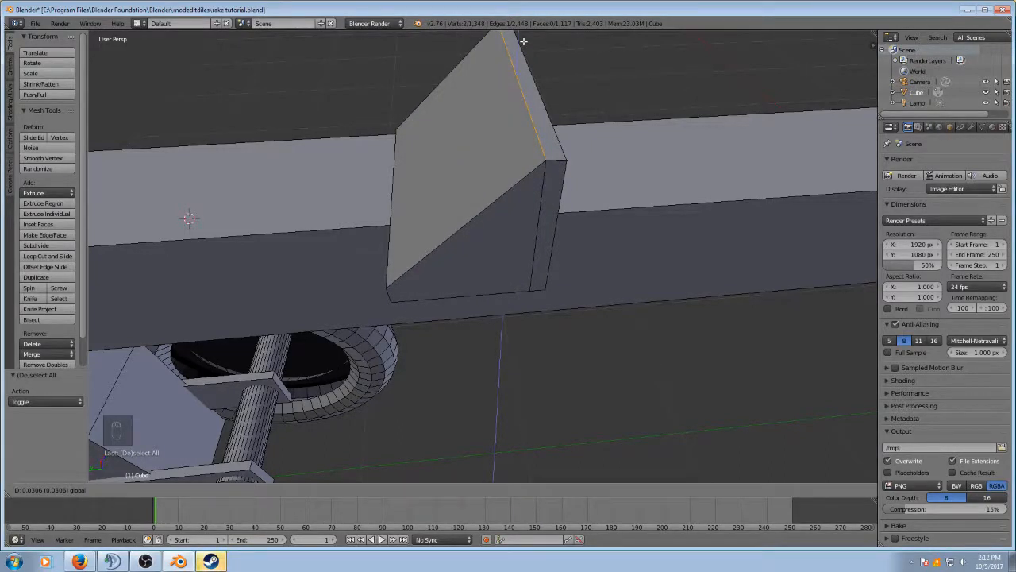
{"action": "left_click", "coordinate": [524, 41]}
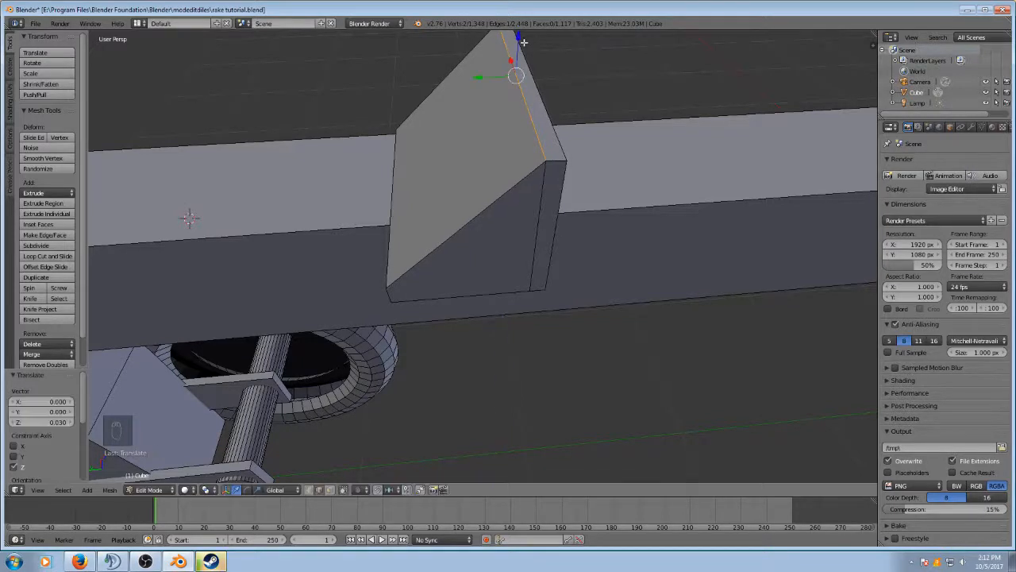
Step: Cut a second edge loop across the sloped block and slide it right beside the first loop
{"action": "key", "text": "a"}
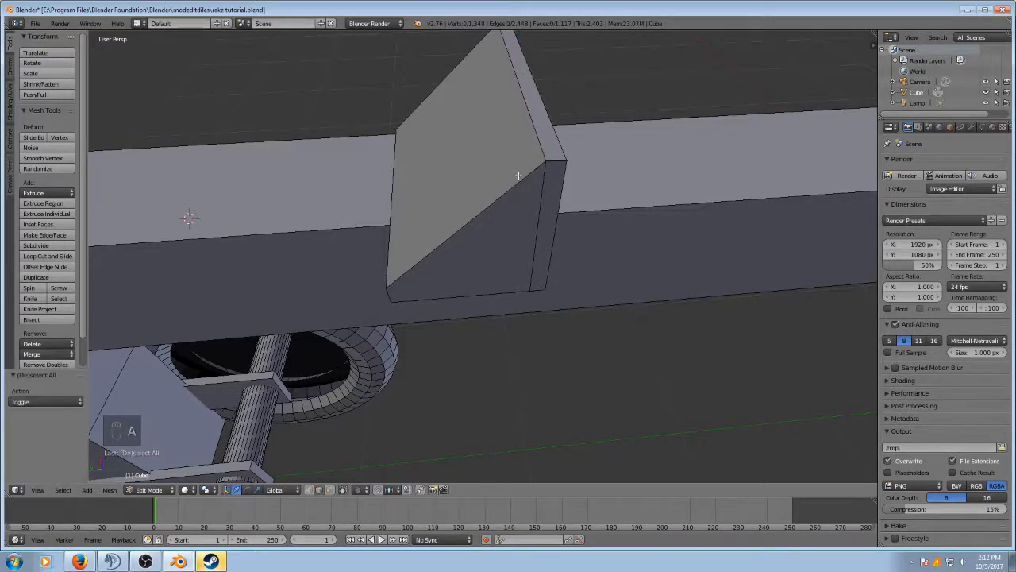
{"action": "key", "text": "ctrl+r"}
{"action": "left_click", "coordinate": [519, 177]}
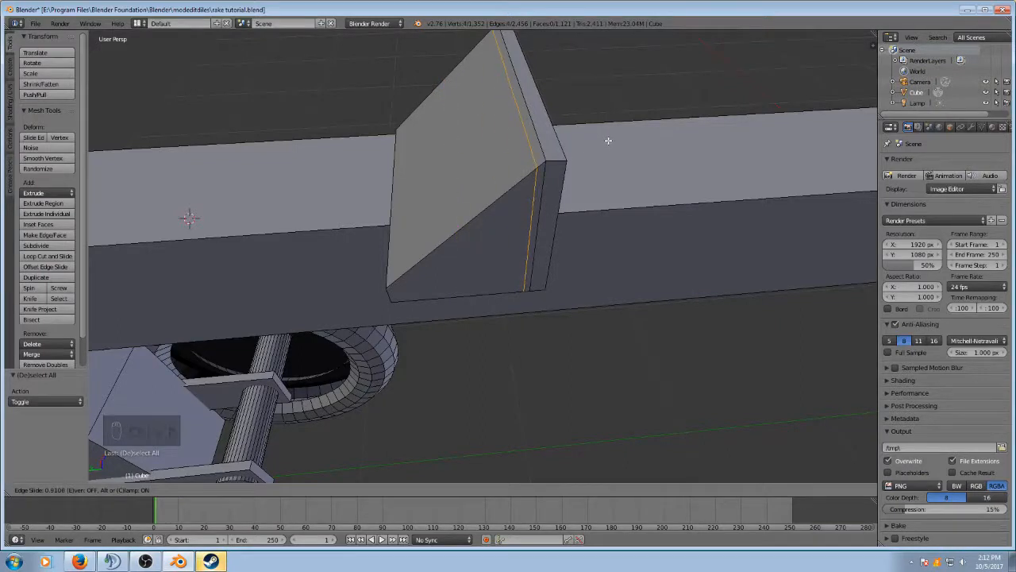
{"action": "left_click", "coordinate": [608, 140]}
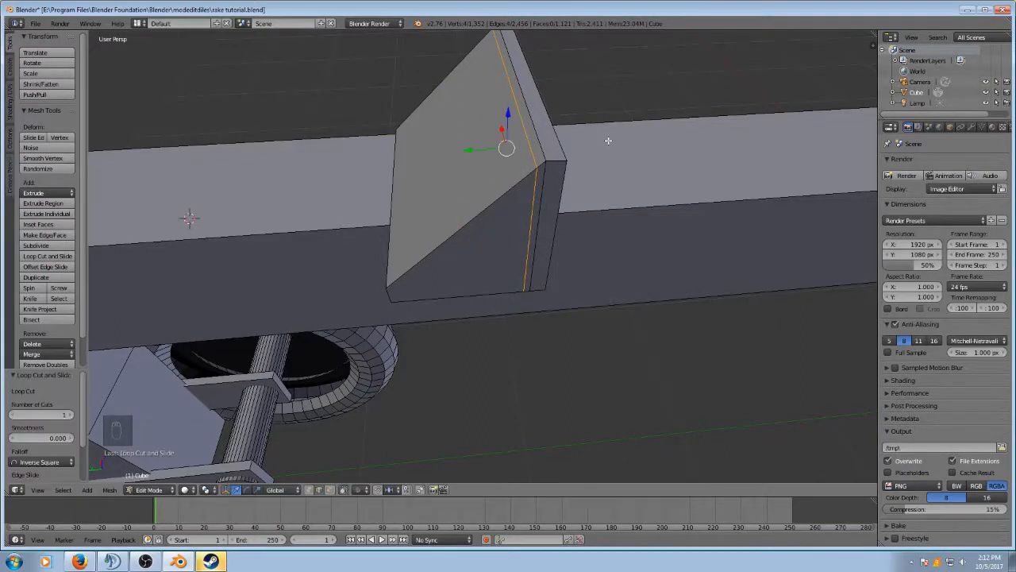
Step: Shape the block into an L bracket by moving the second loop's upper edge -0.257 along Z and -0.002 along Y
{"action": "key", "text": "a"}
{"action": "right_click", "coordinate": [526, 140], "text": "alt"}
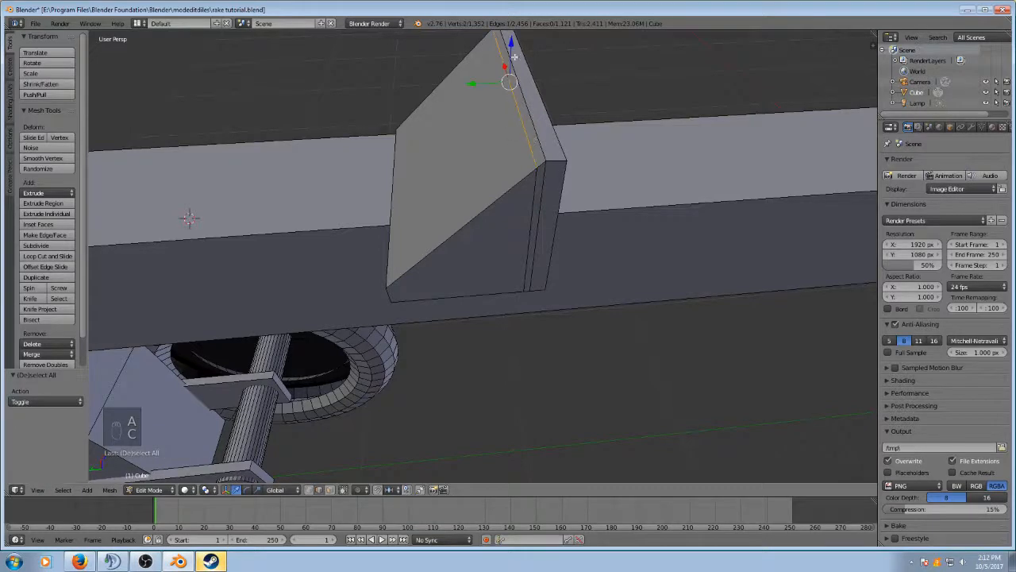
{"action": "key", "text": "g"}
{"action": "key", "text": "z"}
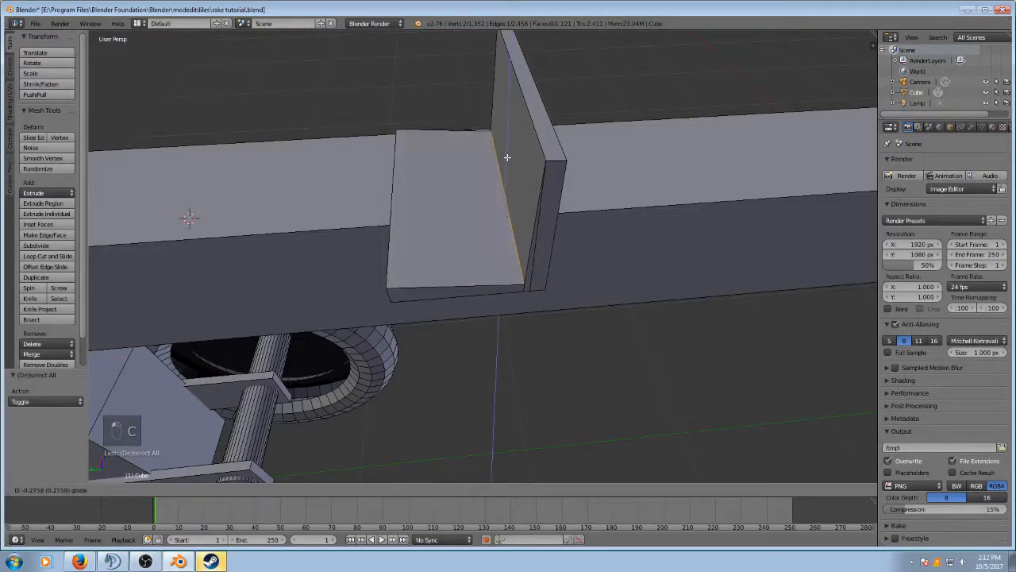
{"action": "left_click", "coordinate": [509, 151]}
{"action": "mouse_move", "coordinate": [674, 214]}
{"action": "middle_mouse_down"}
{"action": "mouse_move", "coordinate": [659, 188]}
{"action": "mouse_move", "coordinate": [669, 215]}
{"action": "mouse_move", "coordinate": [673, 207]}
{"action": "middle_mouse_up"}
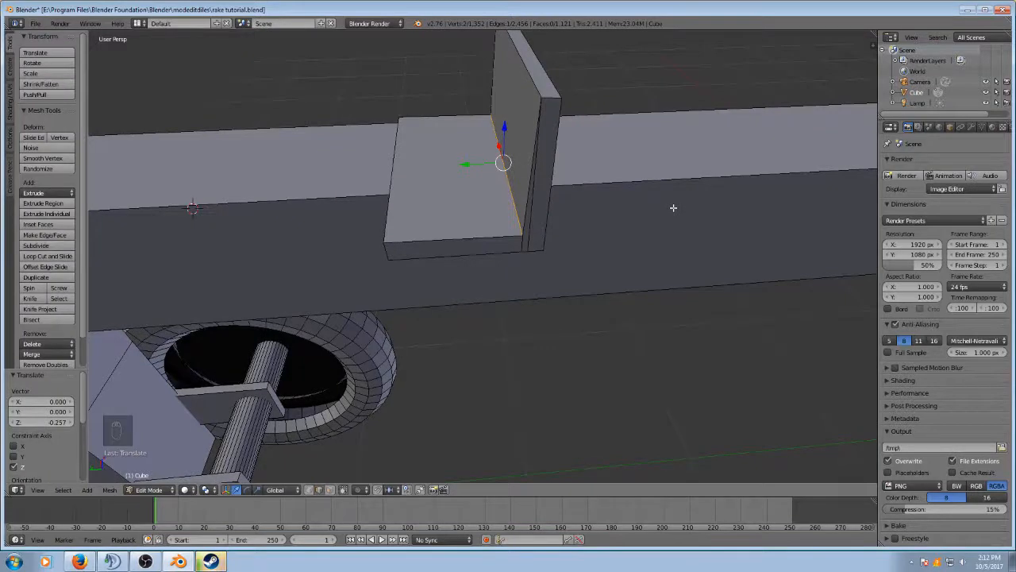
{"action": "middle_click_drag", "start_coordinate": [674, 207], "coordinate": [660, 193]}
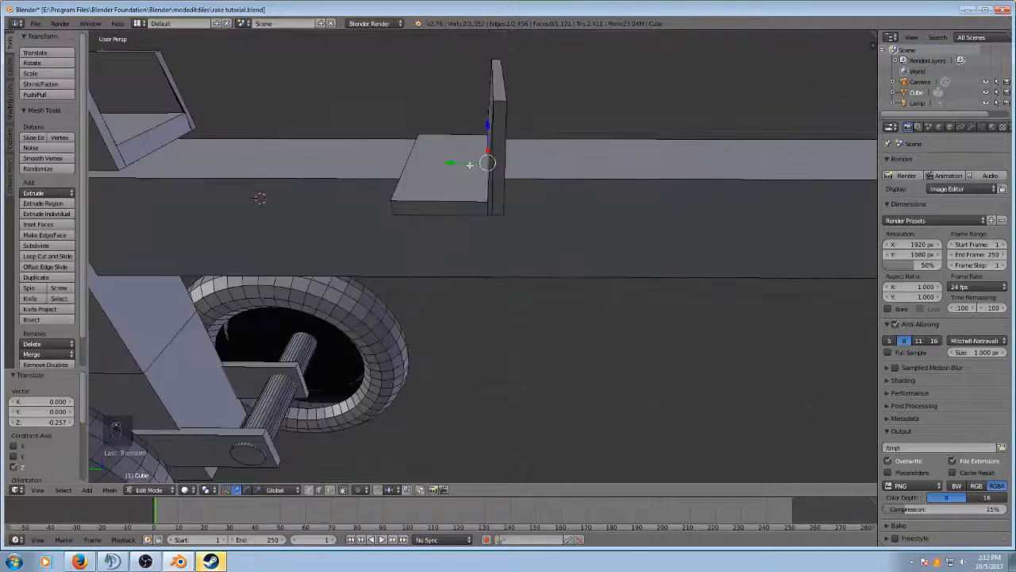
{"action": "left_click_drag", "start_coordinate": [458, 164], "coordinate": [458, 163]}
{"action": "middle_click_drag", "start_coordinate": [429, 100], "coordinate": [473, 93]}
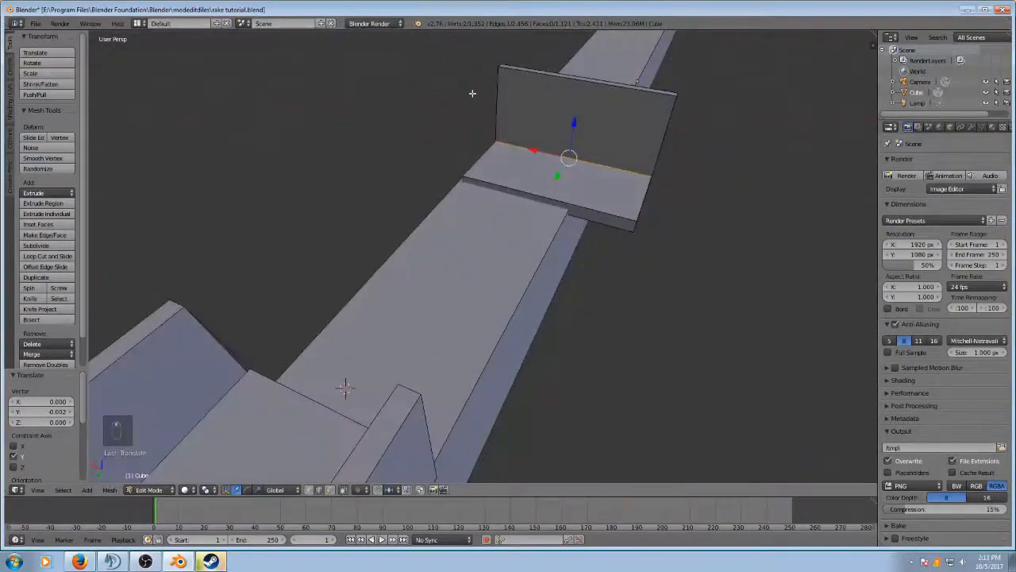
Step: Switch to Firefox to examine the bracket placement in the rake reference photo, and return to the beam in Blender
{"action": "left_click", "coordinate": [78, 562]}
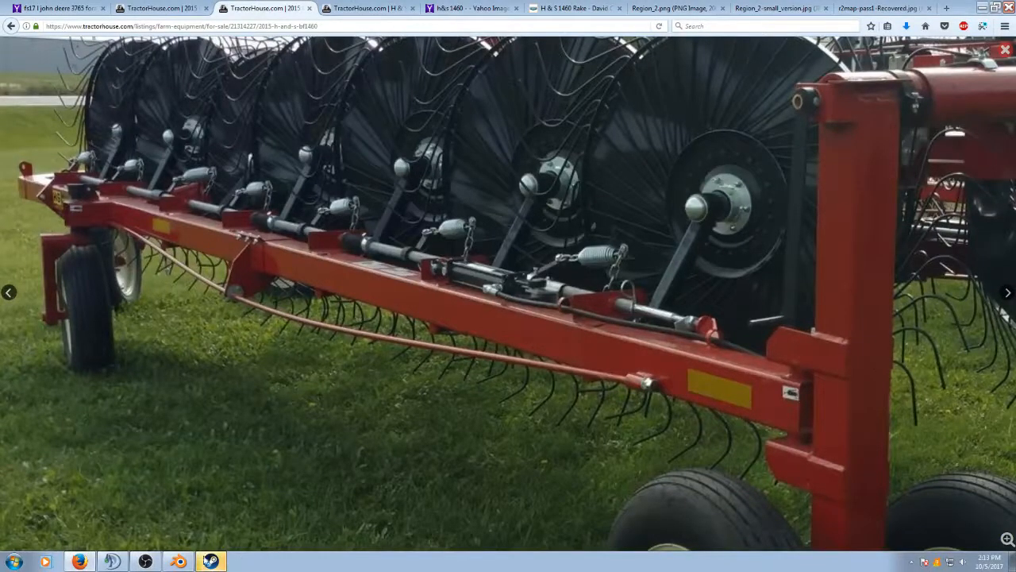
{"action": "left_click", "coordinate": [178, 561]}
{"action": "middle_click_drag", "start_coordinate": [517, 311], "coordinate": [585, 302]}
{"action": "middle_click_drag", "start_coordinate": [477, 270], "coordinate": [436, 209]}
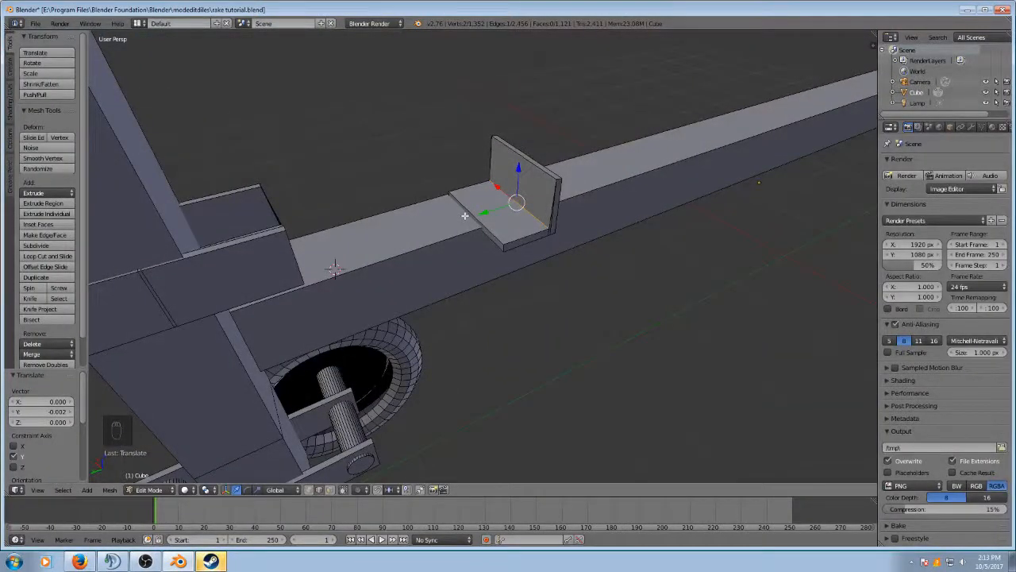
Step: Clear the selection and select only the L bracket's faces through the mesh in wireframe, using face select mode, restoring solid shading at the end
{"action": "key", "text": "a"}
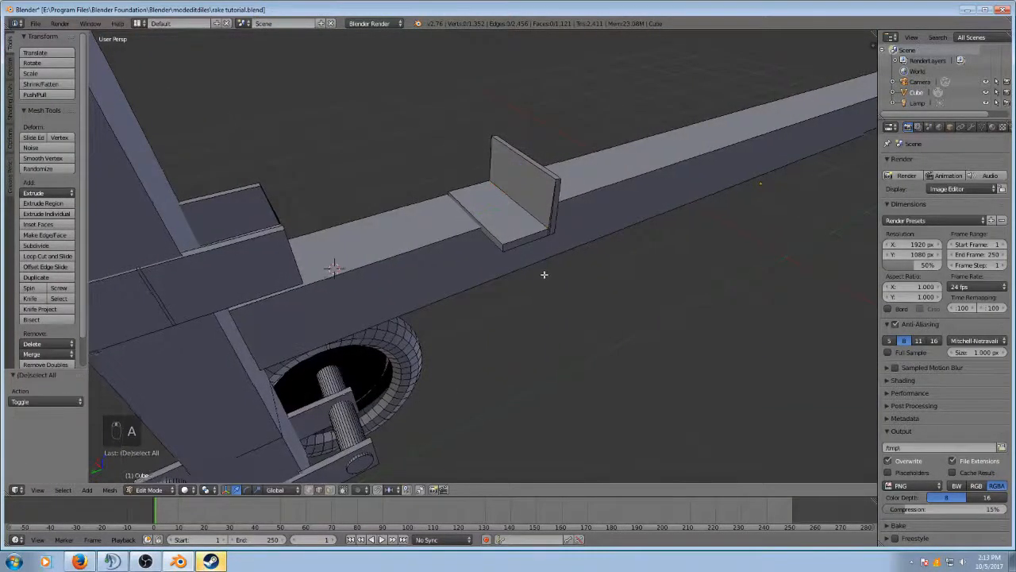
{"action": "middle_click_drag", "start_coordinate": [543, 275], "coordinate": [503, 237]}
{"action": "key", "text": "z"}
{"action": "key", "text": "c"}
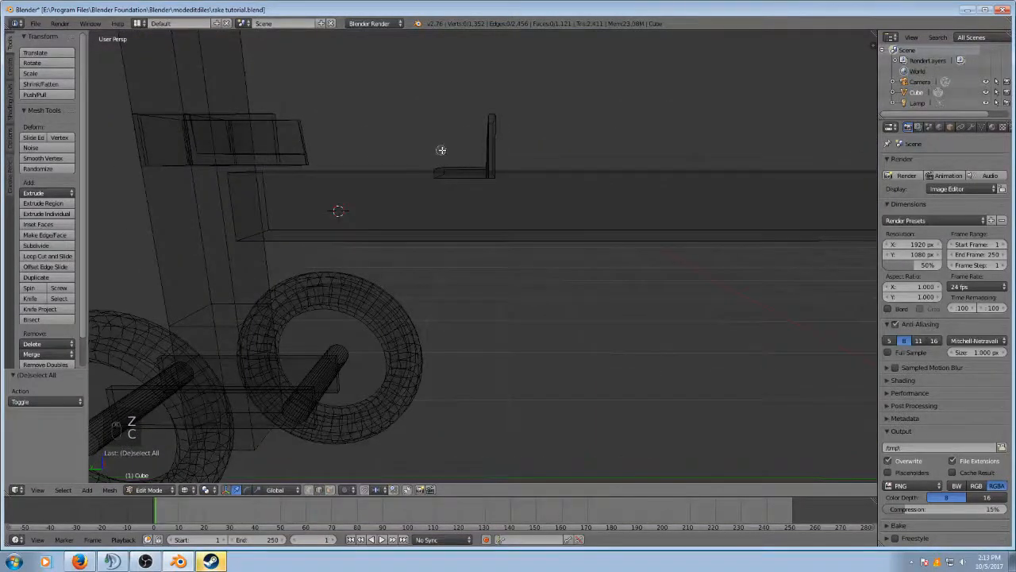
{"action": "mouse_move", "coordinate": [443, 151]}
{"action": "left_mouse_down"}
{"action": "mouse_move", "coordinate": [438, 166]}
{"action": "mouse_move", "coordinate": [470, 151]}
{"action": "mouse_move", "coordinate": [485, 135]}
{"action": "mouse_move", "coordinate": [484, 114]}
{"action": "mouse_move", "coordinate": [494, 173]}
{"action": "left_mouse_up"}
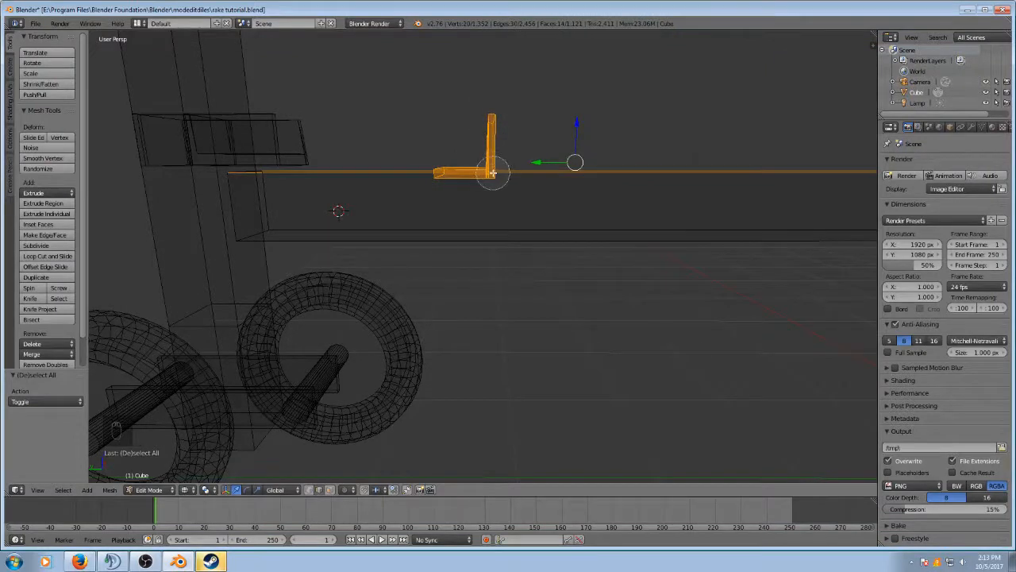
{"action": "right_click", "coordinate": [510, 386]}
{"action": "left_click", "coordinate": [331, 491]}
{"action": "key", "text": "c"}
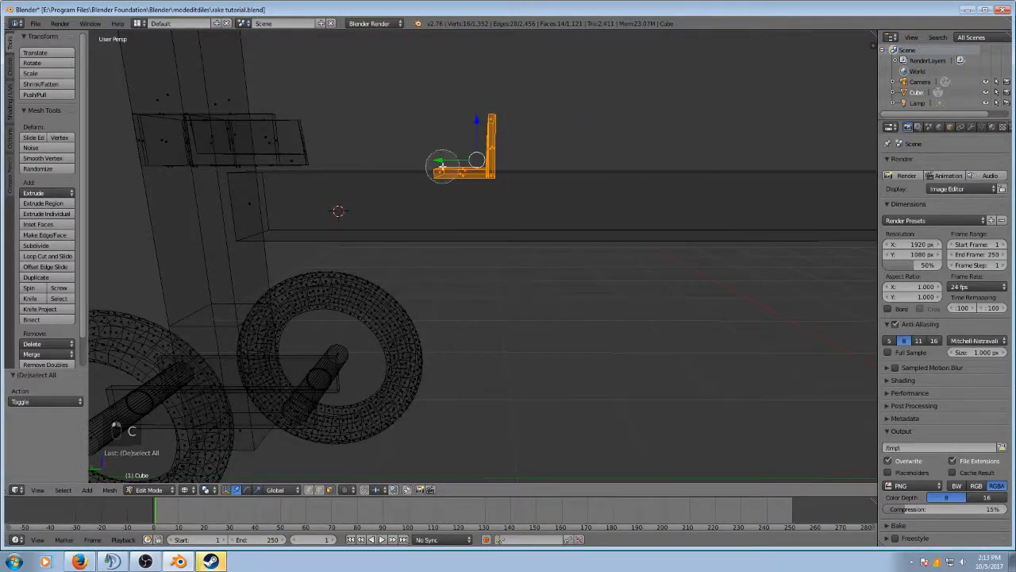
{"action": "right_click", "coordinate": [486, 113]}
{"action": "mouse_move", "coordinate": [531, 100]}
{"action": "middle_mouse_down"}
{"action": "mouse_move", "coordinate": [579, 159]}
{"action": "mouse_move", "coordinate": [735, 148]}
{"action": "mouse_move", "coordinate": [756, 125]}
{"action": "mouse_move", "coordinate": [744, 127]}
{"action": "middle_mouse_up"}
{"action": "key", "text": "z"}
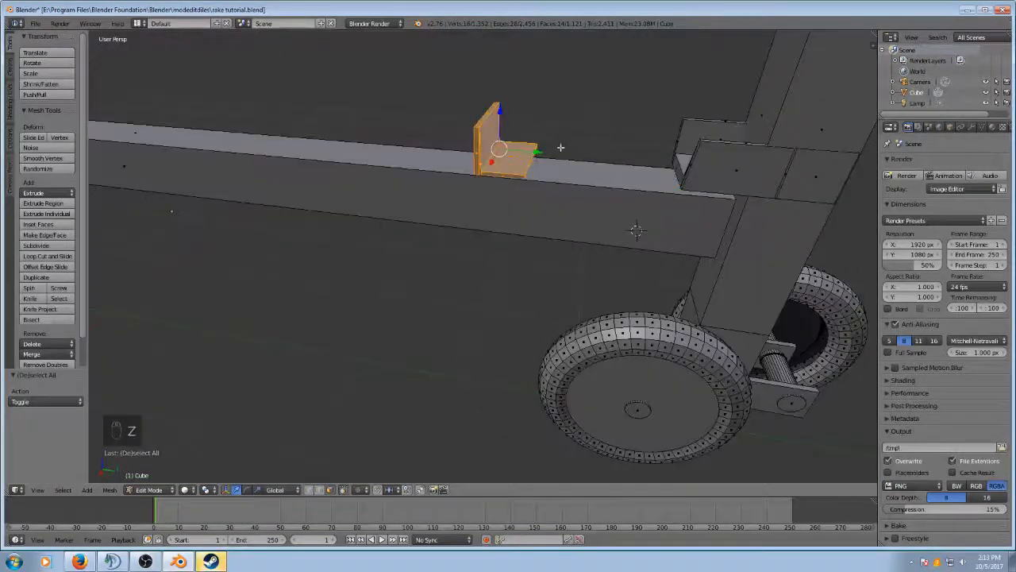
Step: Duplicate the selected L bracket and place the copy -1.388 along Y on the beam
{"action": "mouse_move", "coordinate": [561, 148]}
{"action": "middle_mouse_down"}
{"action": "mouse_move", "coordinate": [520, 185]}
{"action": "mouse_move", "coordinate": [452, 168]}
{"action": "mouse_move", "coordinate": [442, 179]}
{"action": "mouse_move", "coordinate": [477, 190]}
{"action": "mouse_move", "coordinate": [542, 170]}
{"action": "middle_mouse_up"}
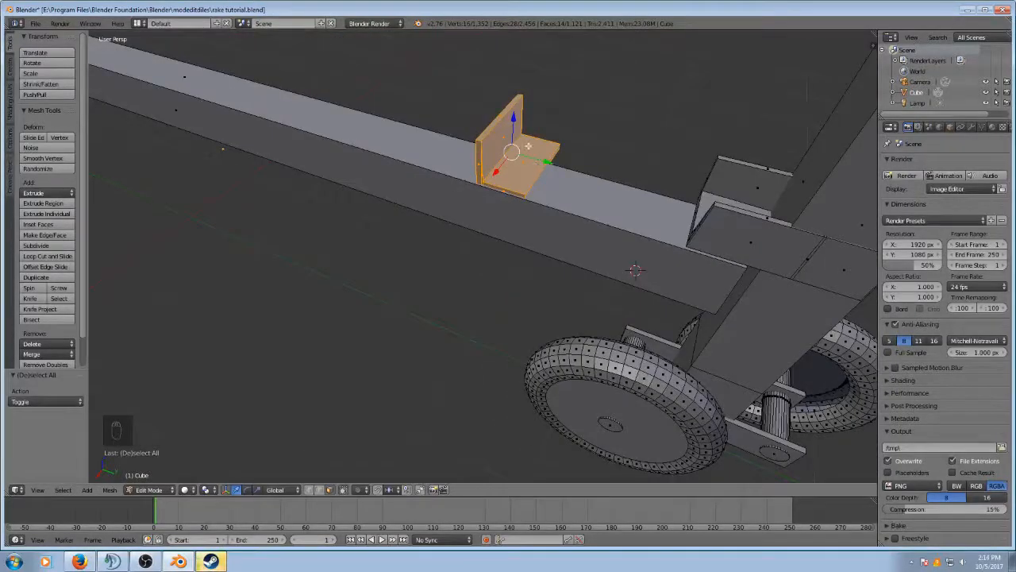
{"action": "middle_click_drag", "start_coordinate": [543, 125], "coordinate": [569, 122]}
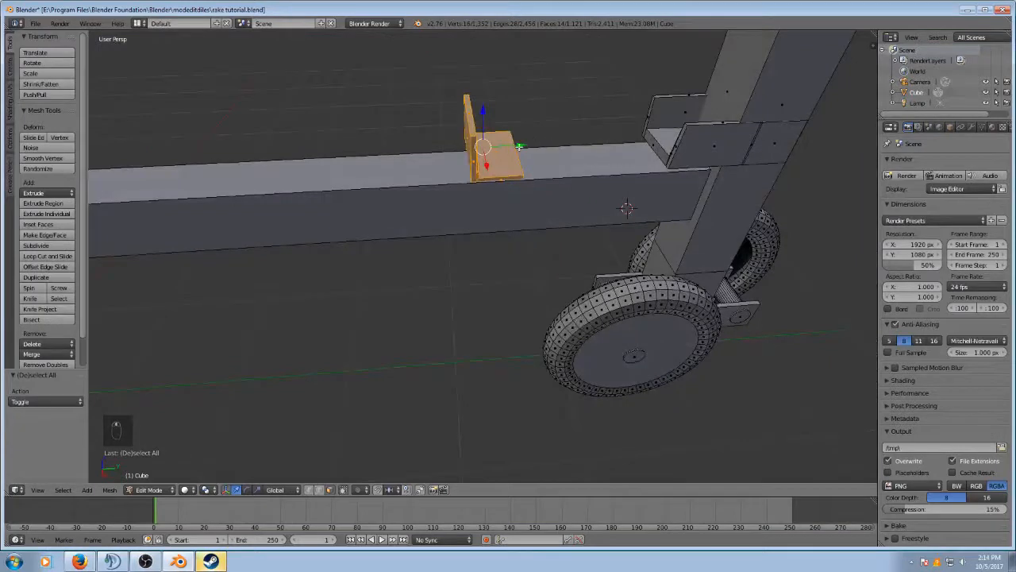
{"action": "key", "text": "shift+d"}
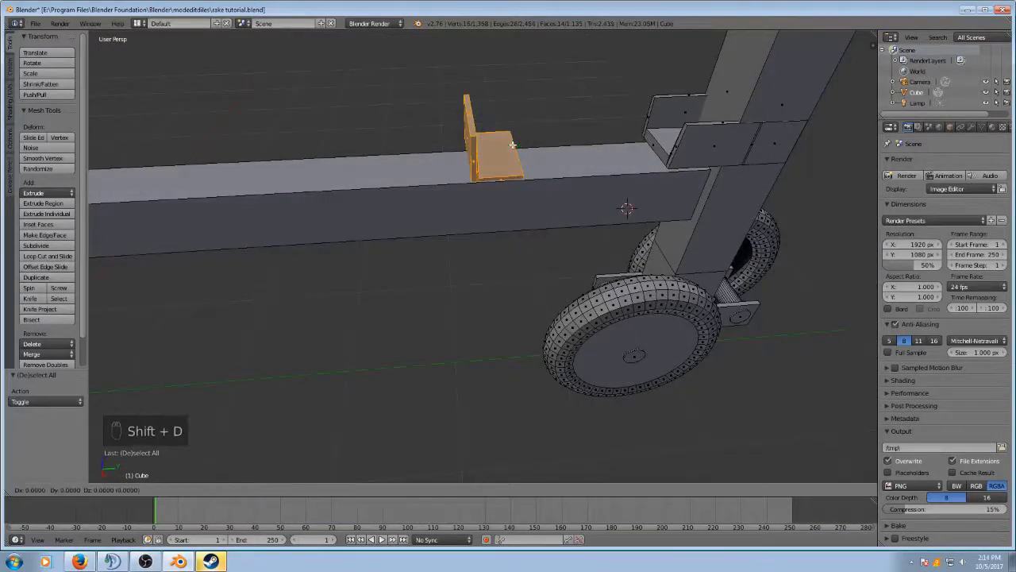
{"action": "key", "text": "y"}
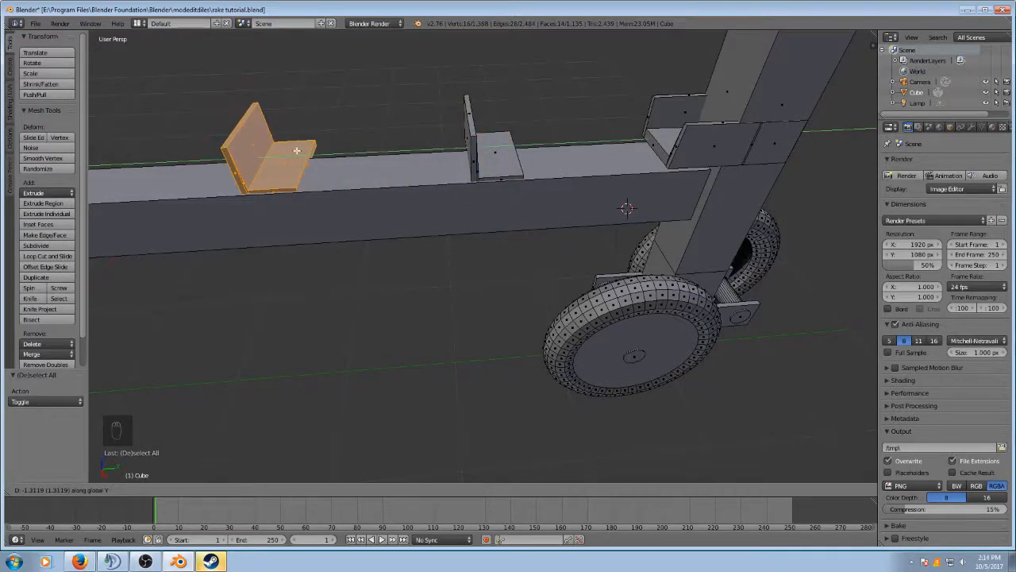
{"action": "left_click", "coordinate": [284, 151]}
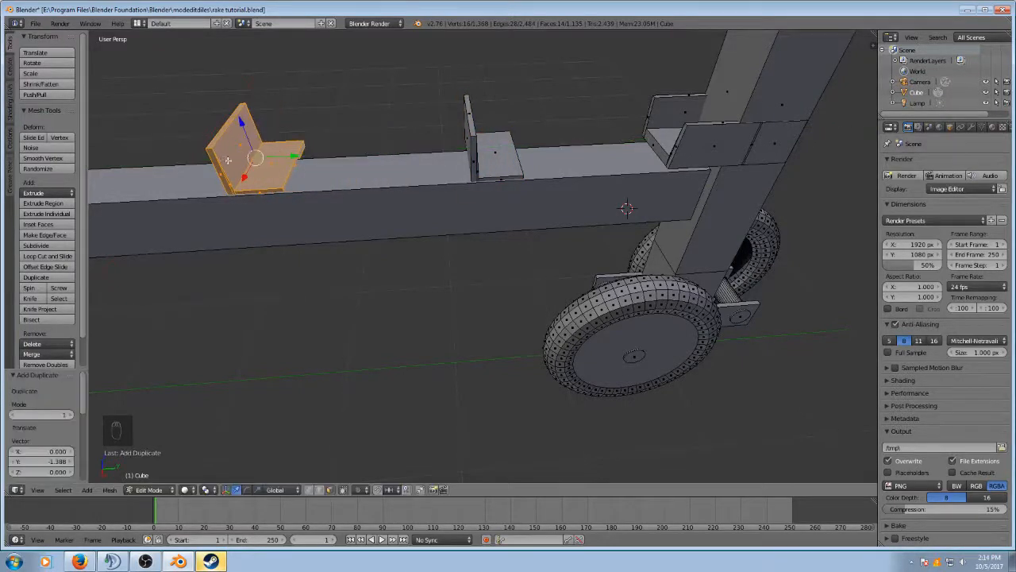
{"action": "middle_click_drag", "start_coordinate": [228, 160], "coordinate": [708, 164], "text": "shift"}
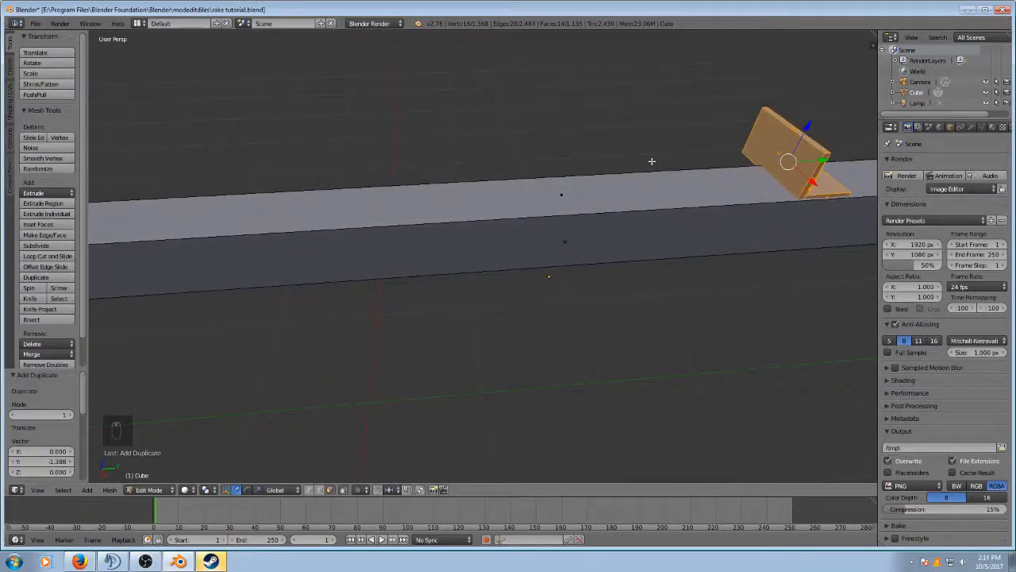
{"action": "key", "text": "shift+d"}
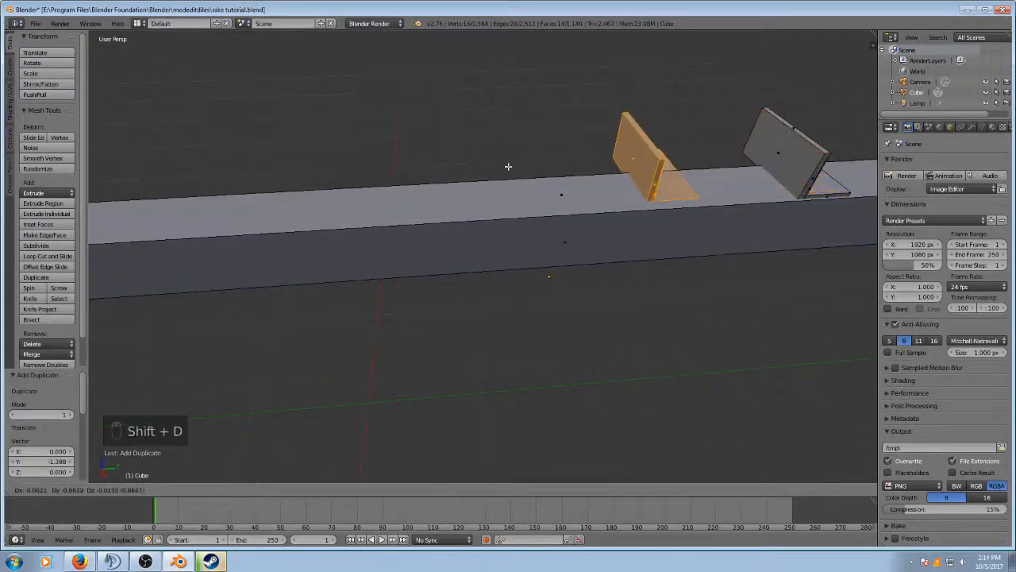
{"action": "left_click", "coordinate": [517, 124]}
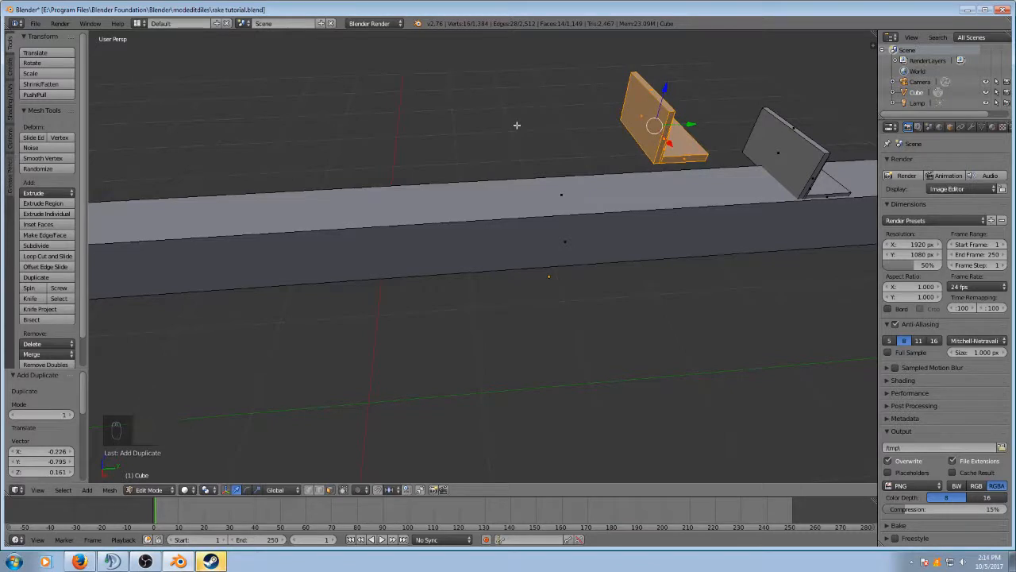
{"action": "key", "text": "ctrl+z"}
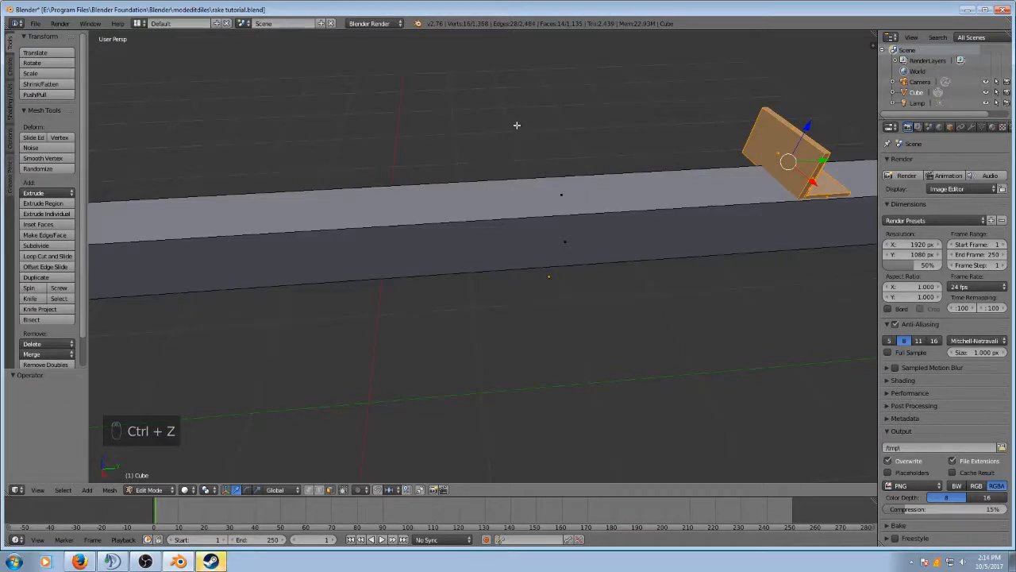
Step: Duplicate the second bracket -1.654 along Y, and duplicate that copy another -1.567 along Y on the beam
{"action": "key", "text": "shift+d"}
{"action": "key", "text": "y"}
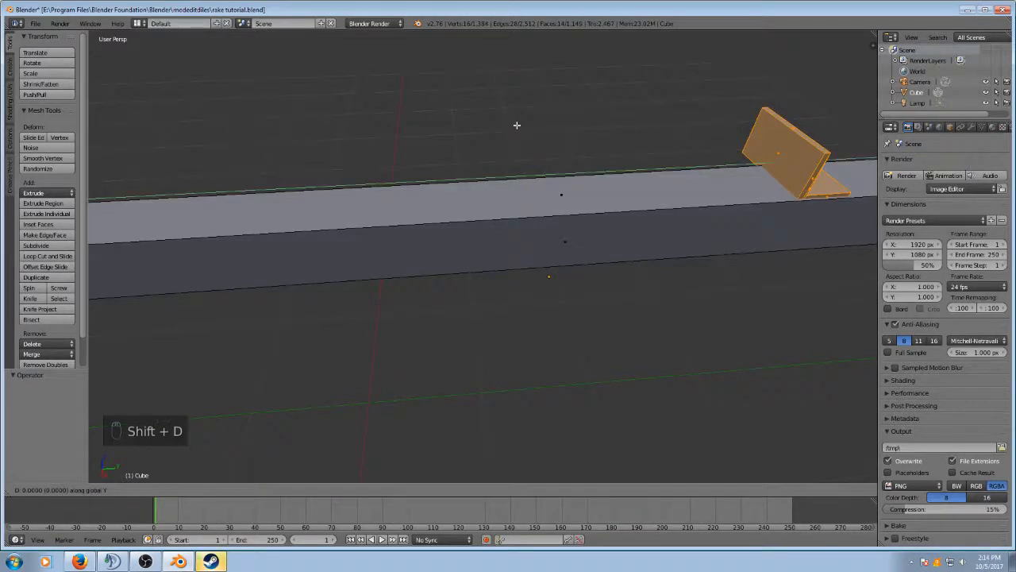
{"action": "left_click", "coordinate": [247, 131]}
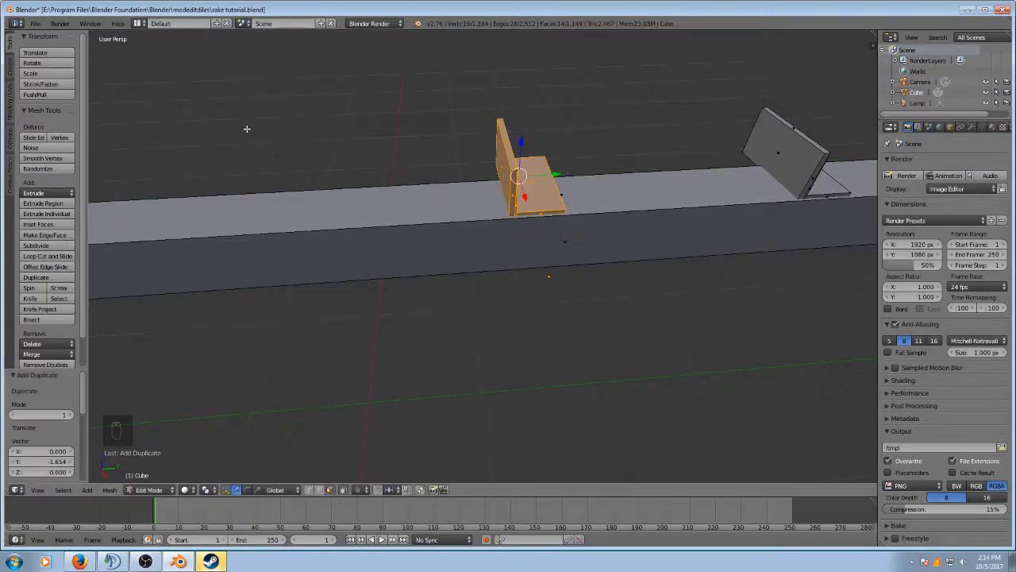
{"action": "key", "text": "shift+d"}
{"action": "key", "text": "y"}
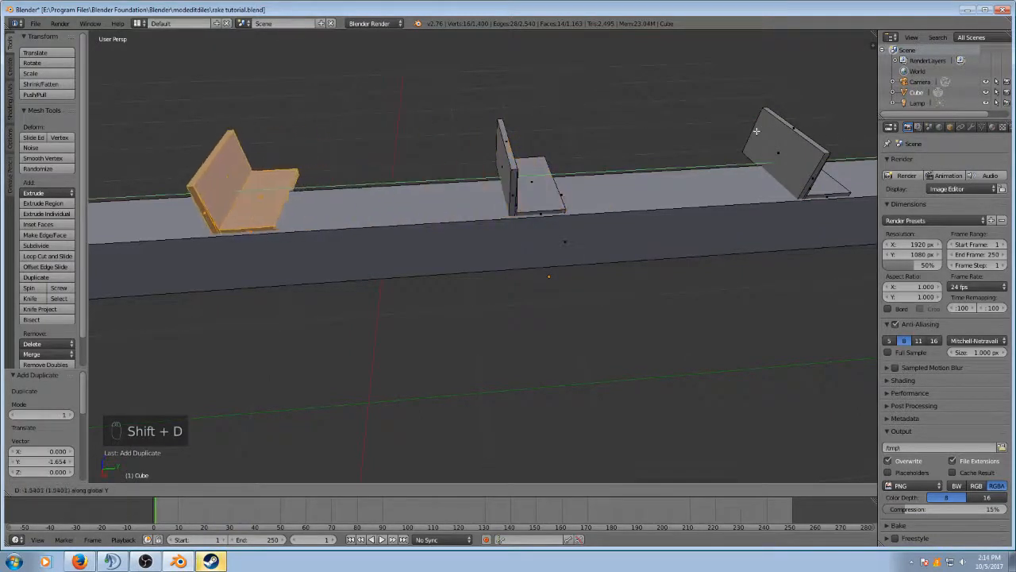
{"action": "left_click", "coordinate": [756, 131]}
{"action": "middle_click_drag", "start_coordinate": [234, 113], "coordinate": [611, 86]}
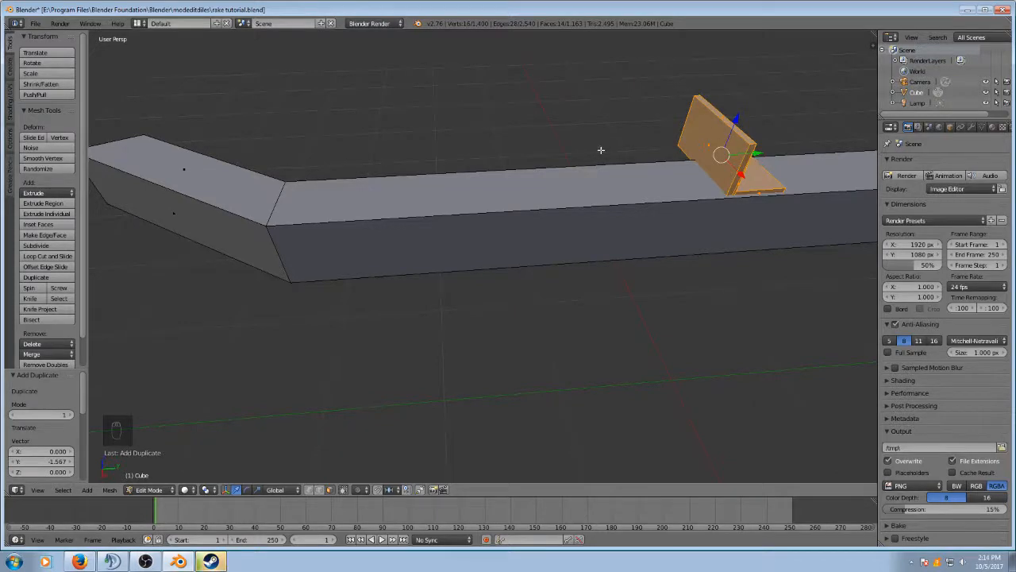
{"action": "key", "text": "shift+d"}
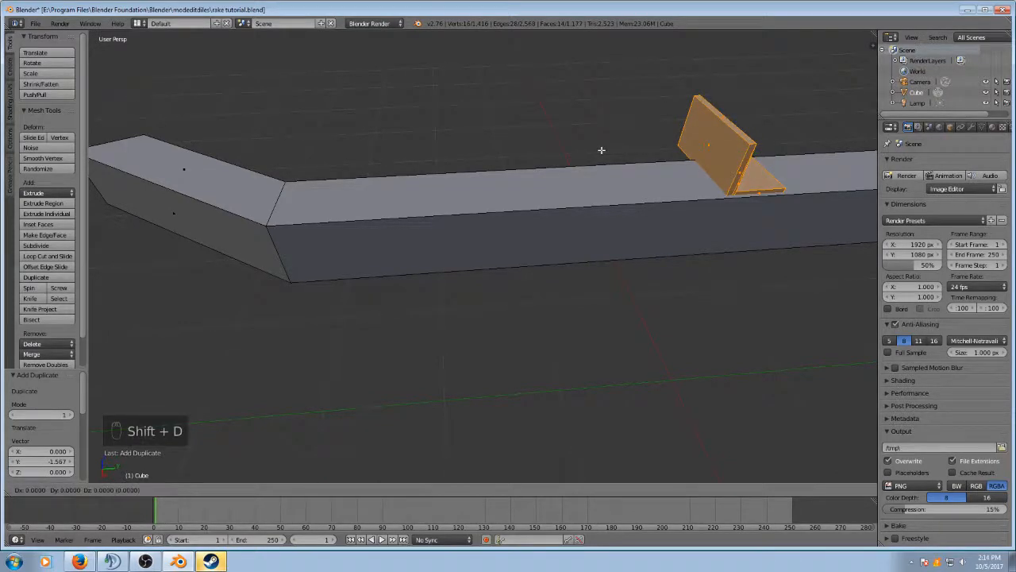
{"action": "key", "text": "y"}
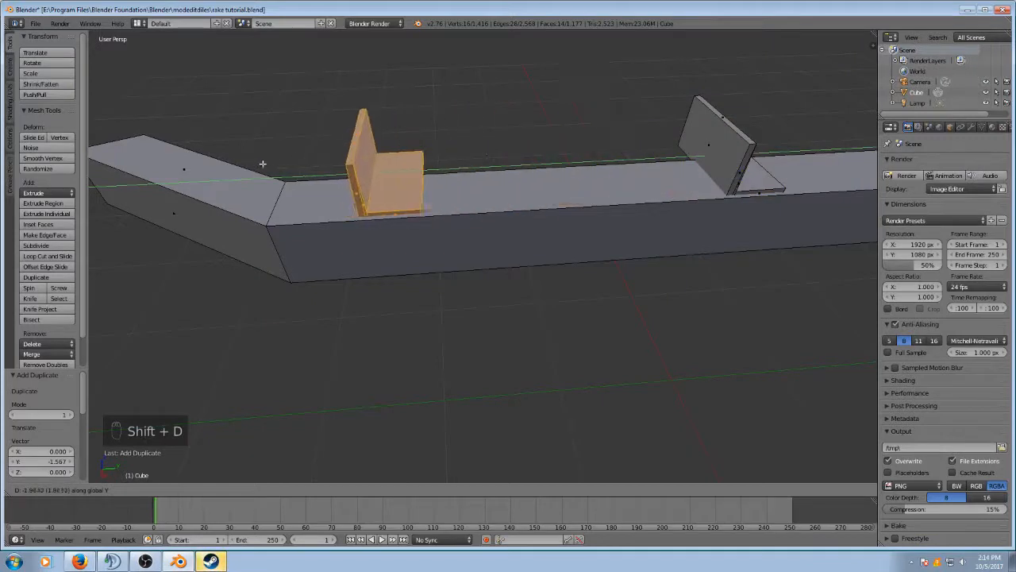
{"action": "left_click", "coordinate": [272, 162]}
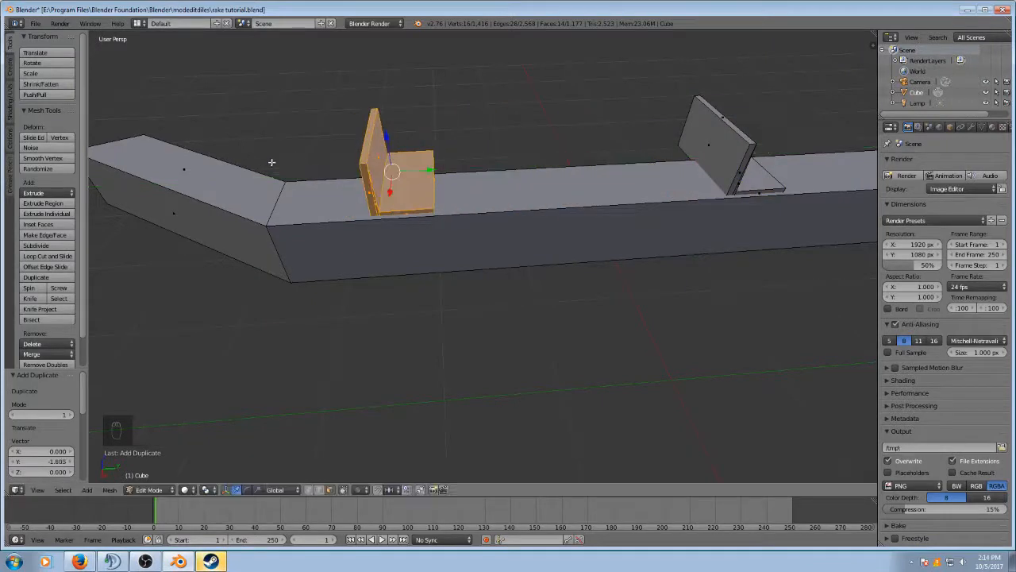
{"action": "left_click", "coordinate": [81, 562]}
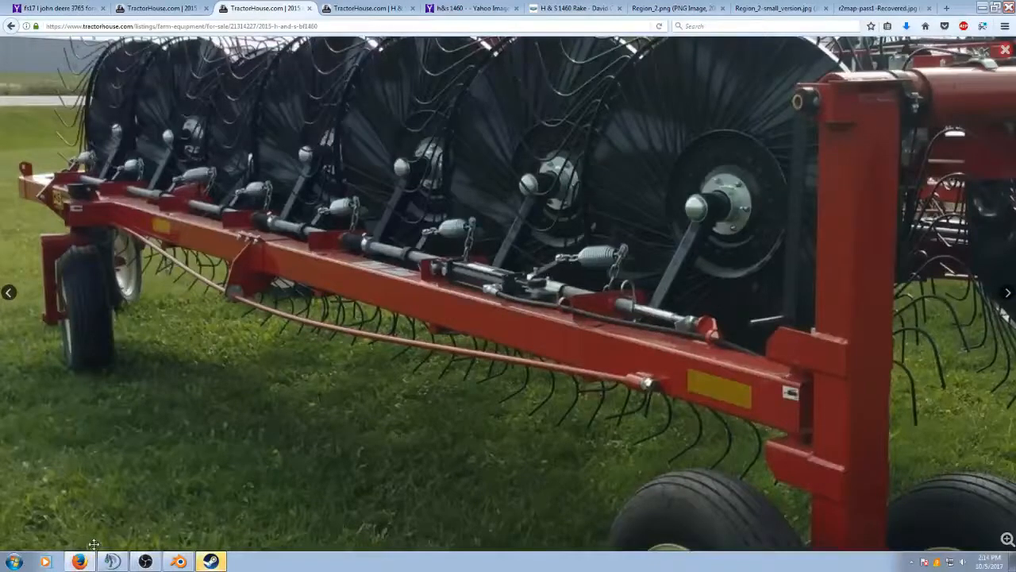
{"action": "left_click", "coordinate": [188, 562]}
{"action": "key", "text": "ctrl+z"}
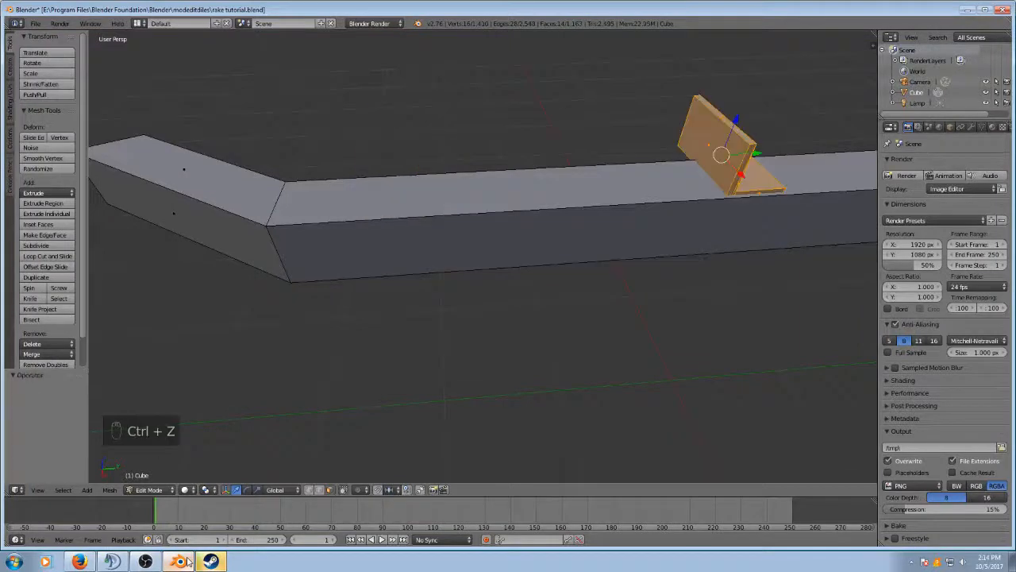
Step: Deselect everything and add a 32-vertex cylinder with radius 1.000 and depth 2.000 to the mesh
{"action": "middle_click_drag", "start_coordinate": [564, 371], "coordinate": [555, 206]}
{"action": "key", "text": "a"}
{"action": "key", "text": "shift+a"}
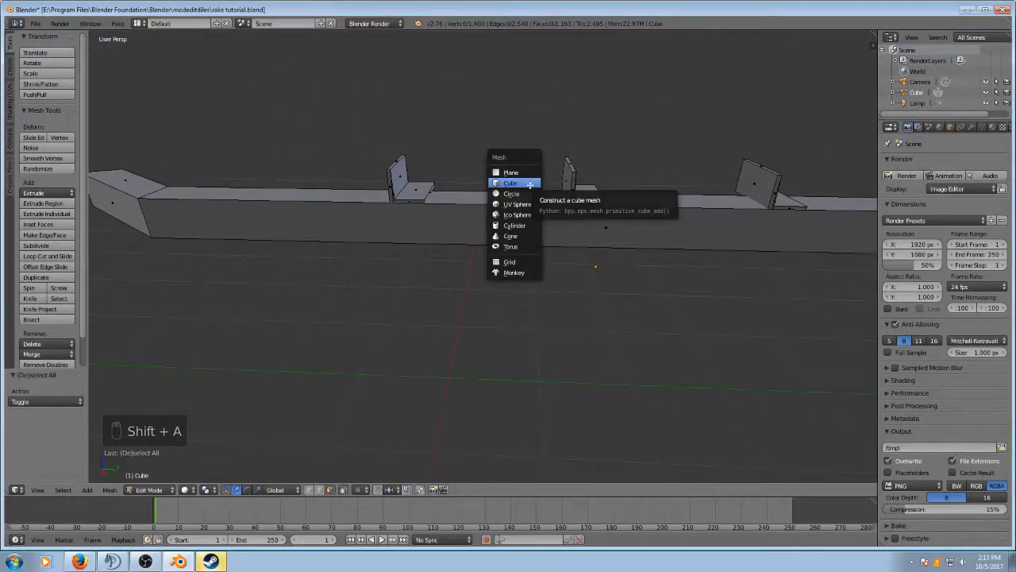
{"action": "left_click", "coordinate": [525, 227]}
{"action": "scroll", "coordinate": [525, 228], "scroll_direction": "down", "scroll_amount": 4}
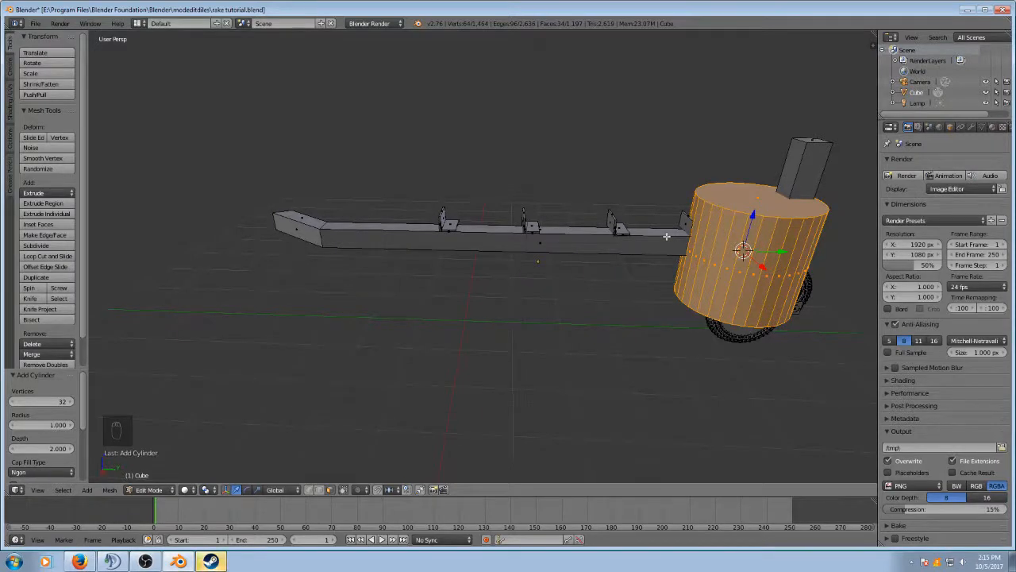
Step: Lay the cylinder parallel to the beam by rotating it 90° about Y and 90° about Z
{"action": "key", "text": "r"}
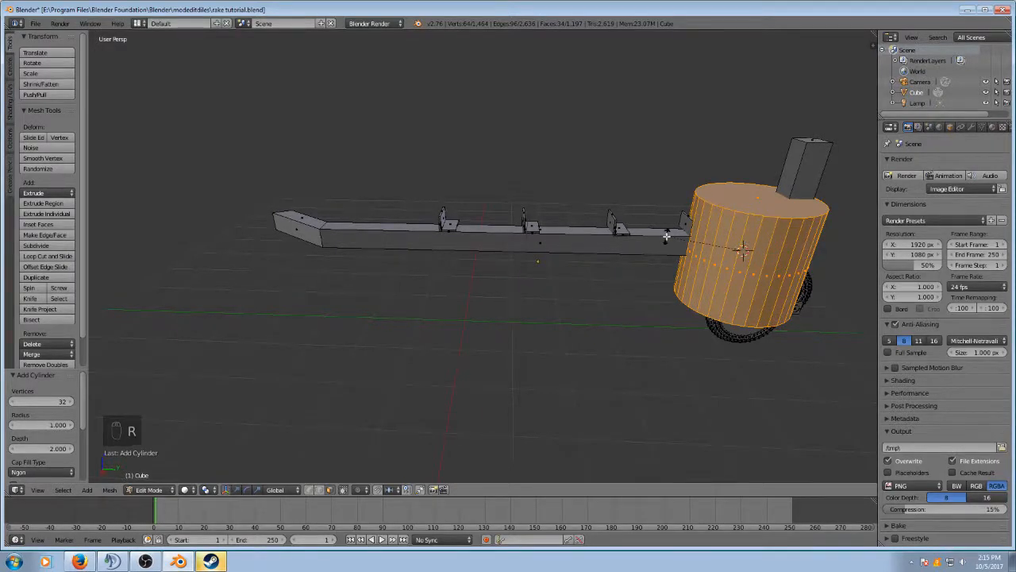
{"action": "key", "text": "y"}
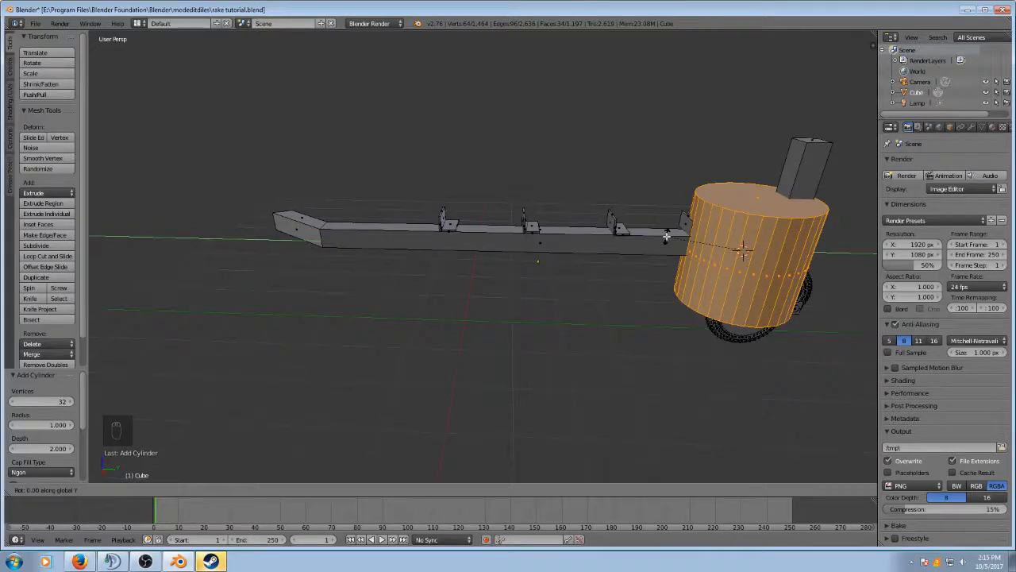
{"action": "type", "text": "90"}
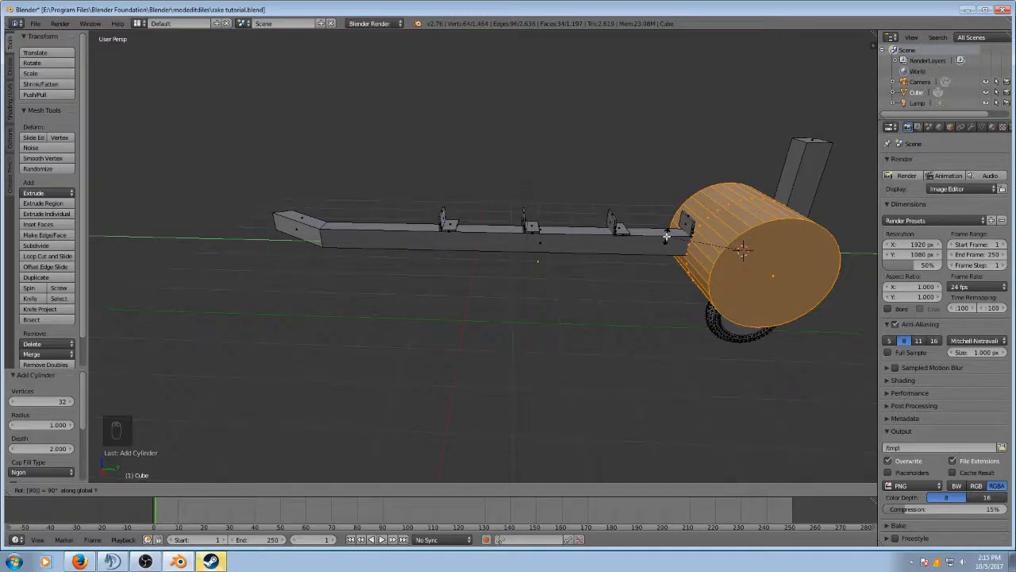
{"action": "key", "text": "Return"}
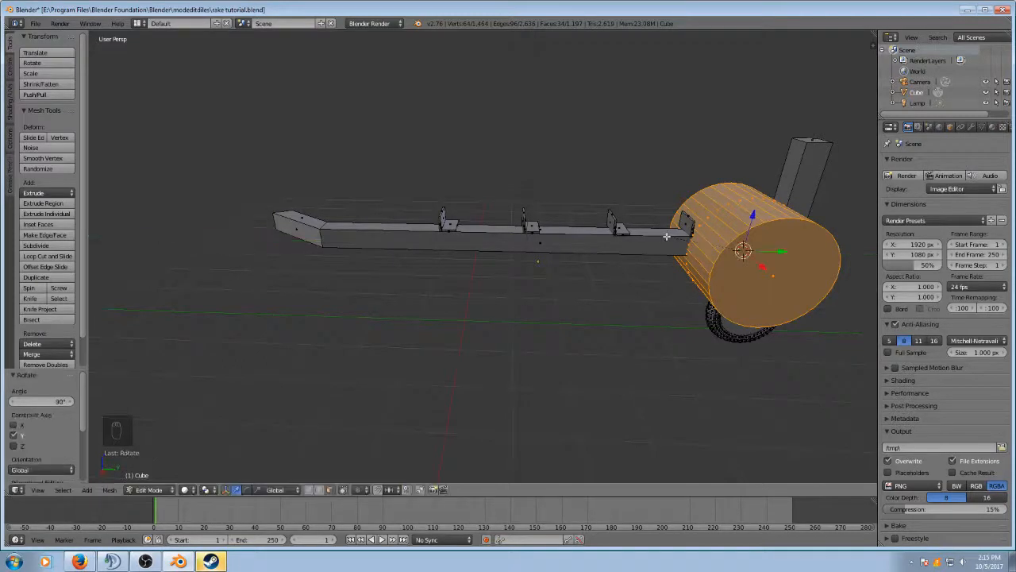
{"action": "middle_click_drag", "start_coordinate": [692, 229], "coordinate": [504, 207]}
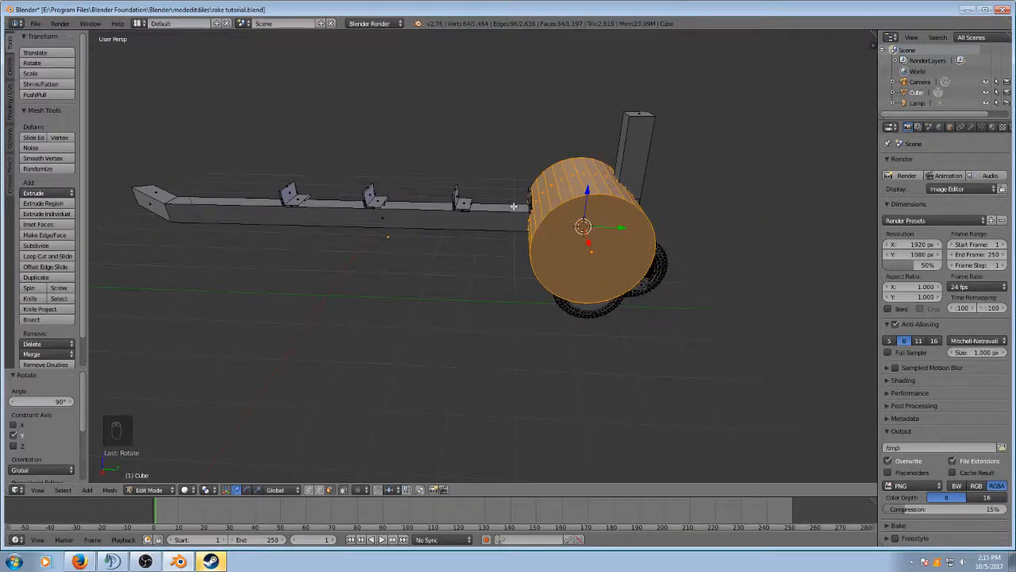
{"action": "key", "text": "r"}
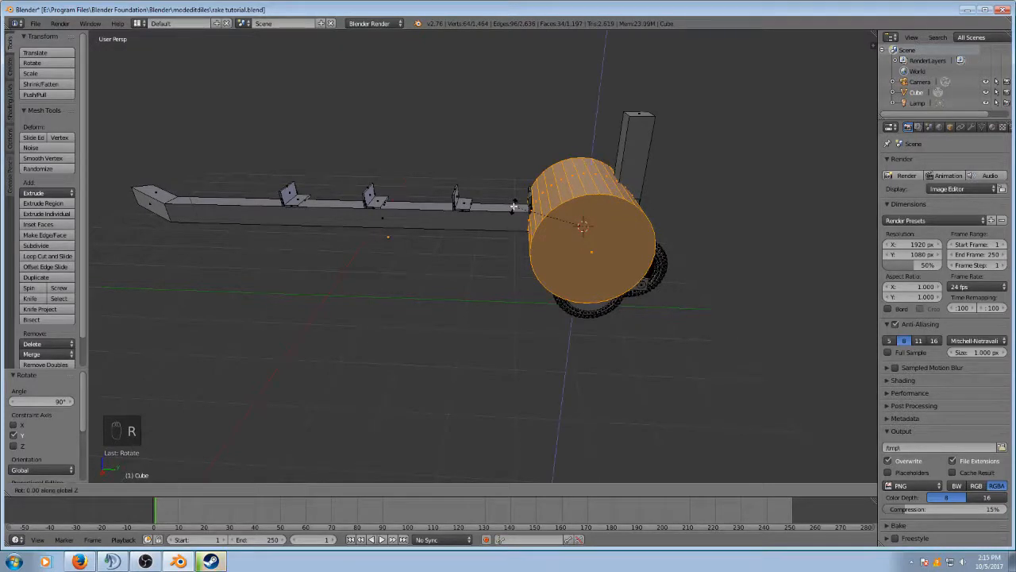
{"action": "type", "text": "z90"}
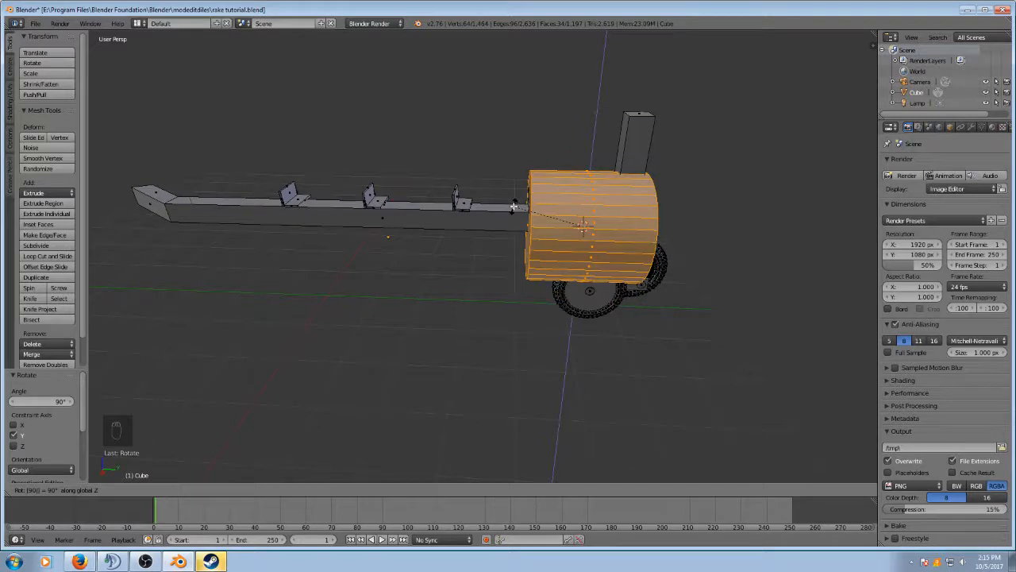
{"action": "key", "text": "Return"}
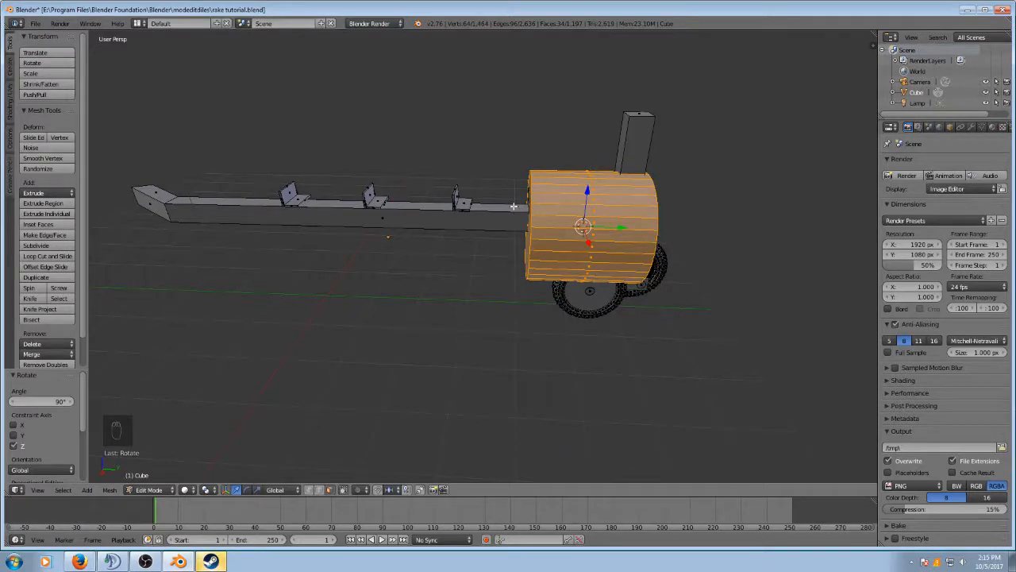
Step: Raise the cylinder 1.687 along Z and scale it down uniformly to about 0.14 of its size
{"action": "middle_click_drag", "start_coordinate": [417, 174], "coordinate": [512, 147]}
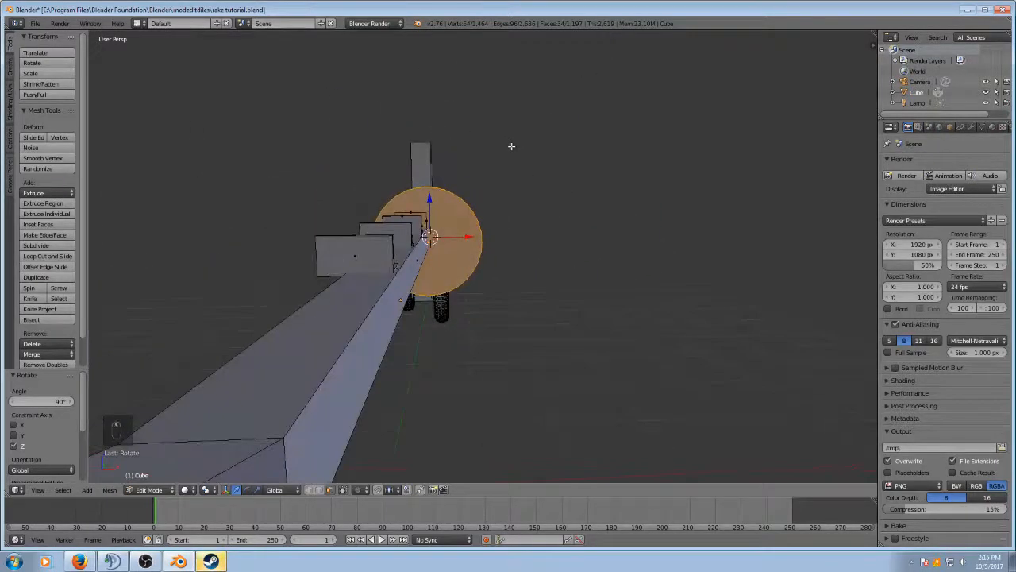
{"action": "middle_click_drag", "start_coordinate": [412, 158], "coordinate": [457, 208]}
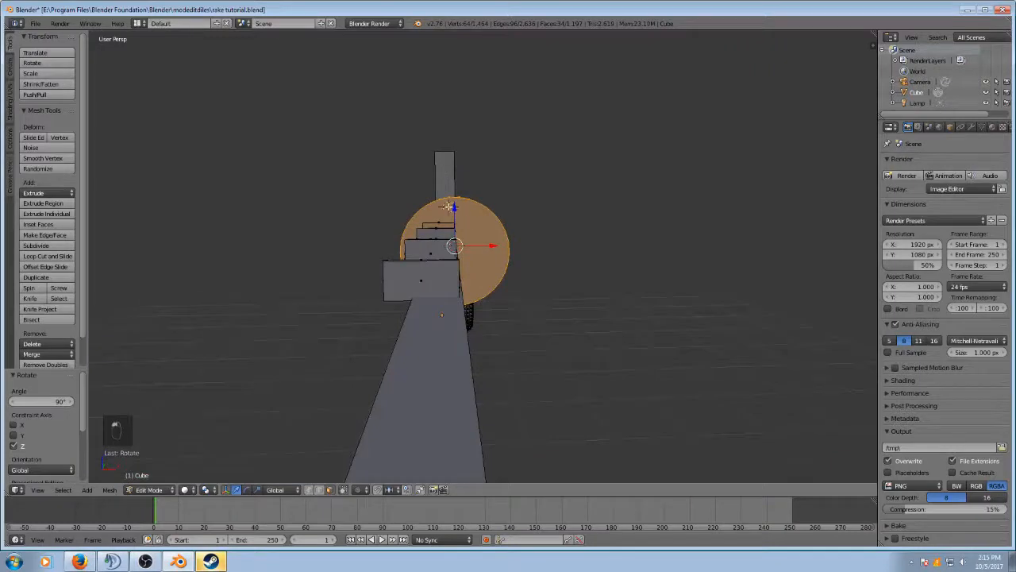
{"action": "left_click", "coordinate": [611, 213]}
{"action": "left_click_drag", "start_coordinate": [455, 207], "coordinate": [455, 124]}
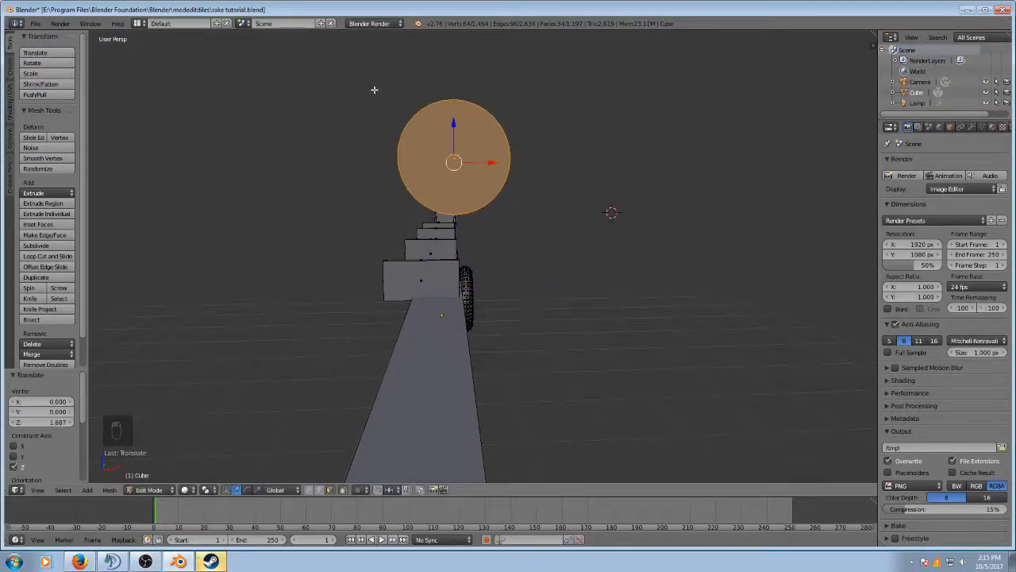
{"action": "key", "text": "s"}
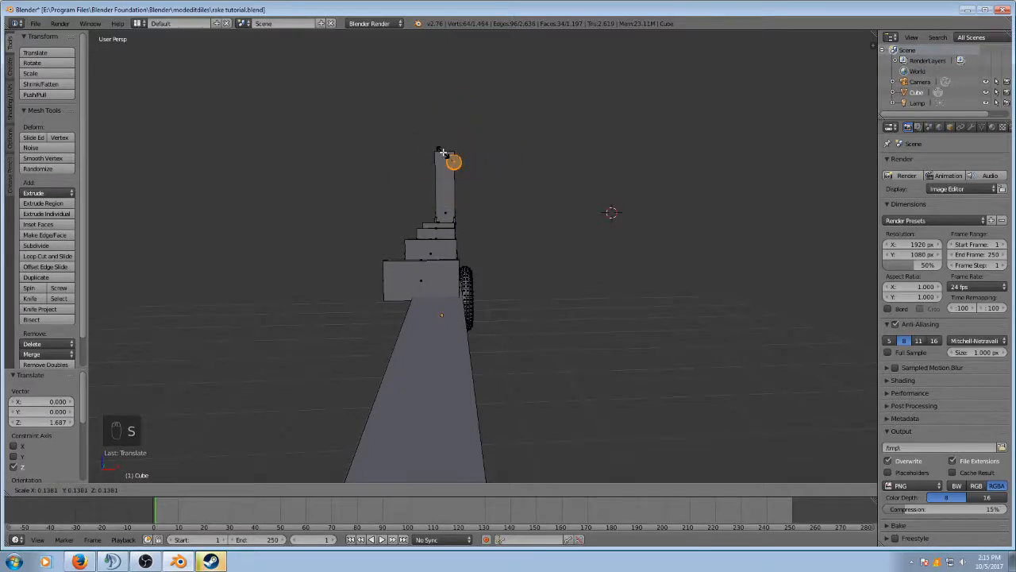
{"action": "left_click", "coordinate": [443, 153]}
Step: Place the cylinder at the L bracket nearest the post, moving it -1.370 along Z, -0.563 and 0.109 along X, and -0.917 along Y
{"action": "left_click_drag", "start_coordinate": [459, 132], "coordinate": [445, 193]}
{"action": "middle_click_drag", "start_coordinate": [445, 194], "coordinate": [494, 241]}
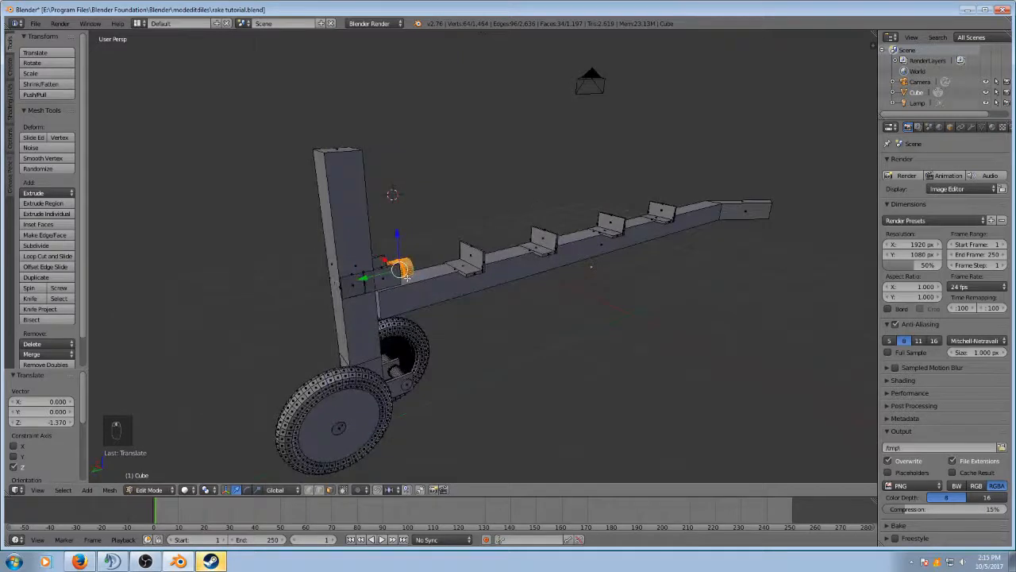
{"action": "left_click_drag", "start_coordinate": [384, 261], "coordinate": [463, 266]}
{"action": "scroll", "coordinate": [479, 258], "scroll_direction": "up", "scroll_amount": 4}
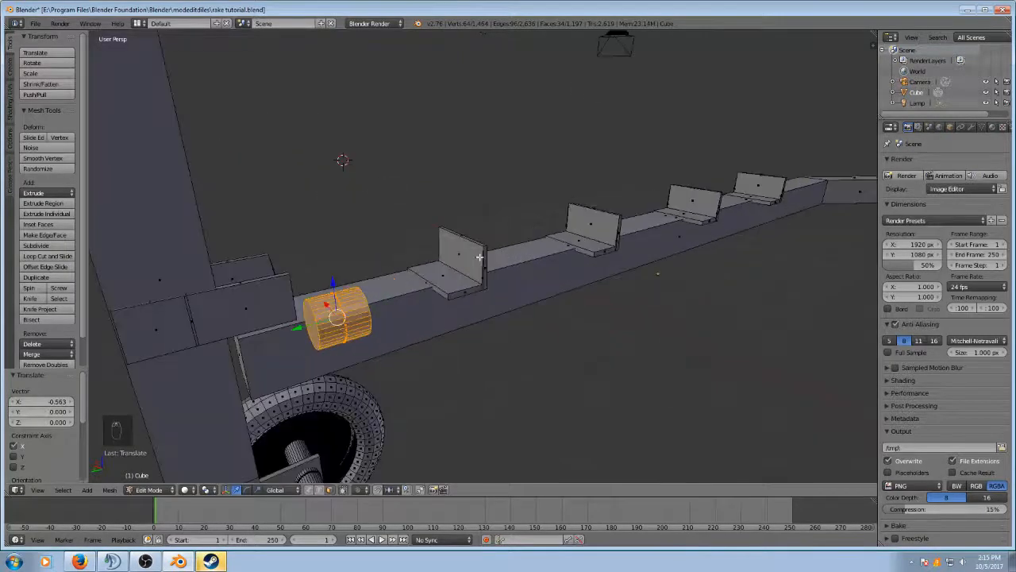
{"action": "left_click_drag", "start_coordinate": [300, 330], "coordinate": [433, 309]}
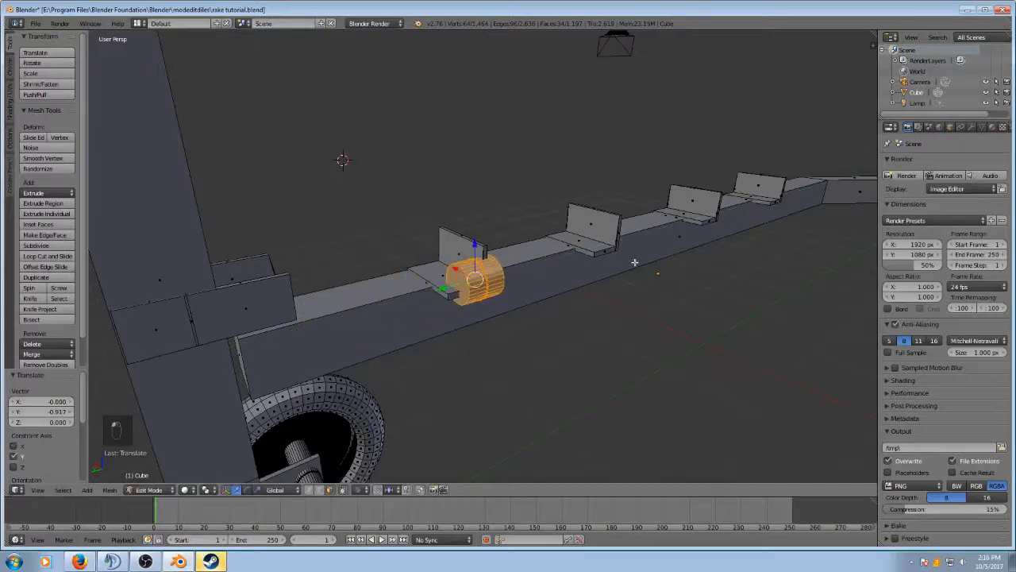
{"action": "middle_click_drag", "start_coordinate": [433, 310], "coordinate": [439, 238]}
{"action": "left_click_drag", "start_coordinate": [439, 238], "coordinate": [457, 215]}
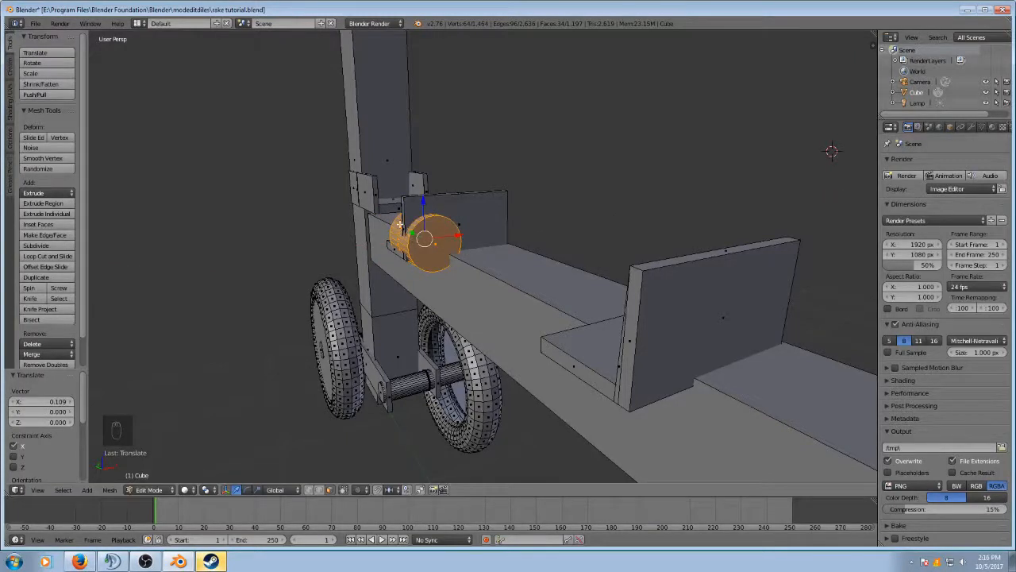
Step: Shrink the cylinder uniformly by 0.665, raise it 0.079 along Z, and shrink it again by 0.763
{"action": "key", "text": "s"}
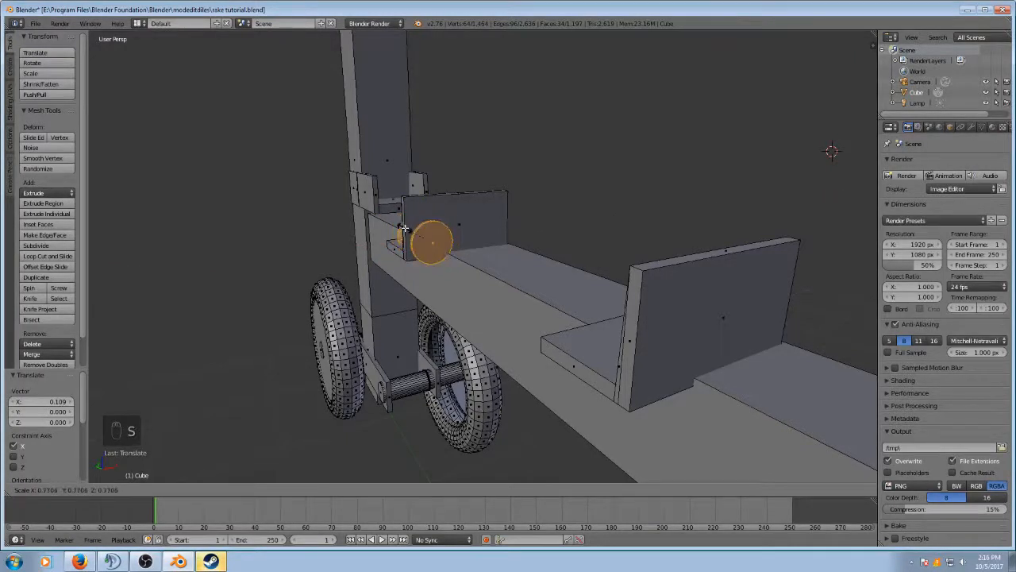
{"action": "left_click", "coordinate": [407, 230]}
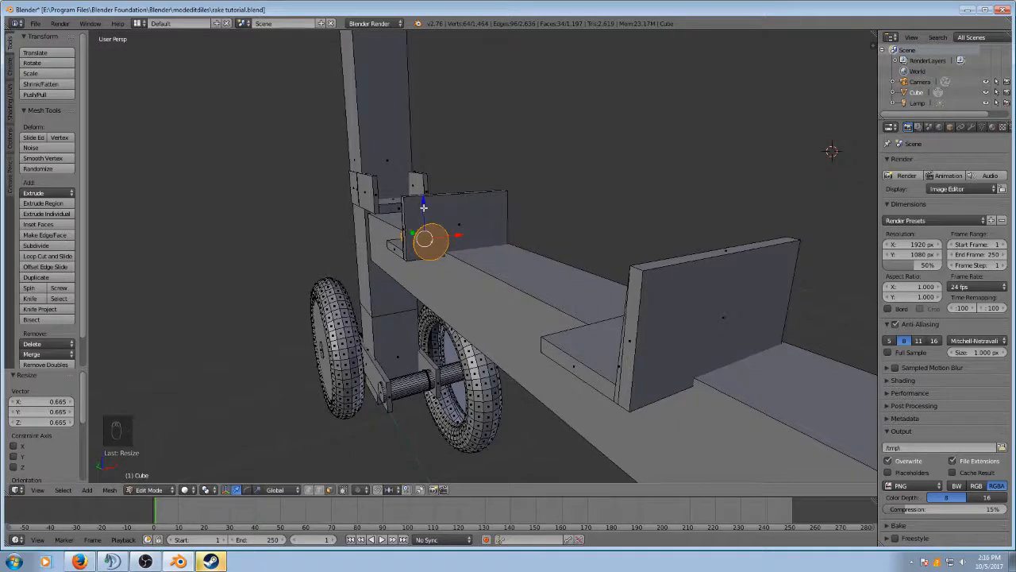
{"action": "left_click_drag", "start_coordinate": [422, 209], "coordinate": [423, 191]}
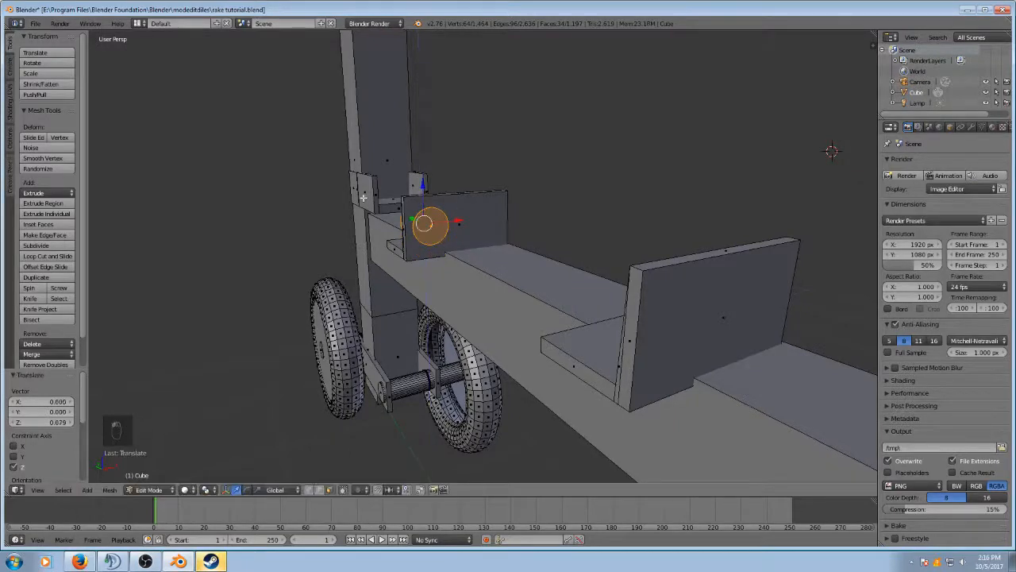
{"action": "key", "text": "s"}
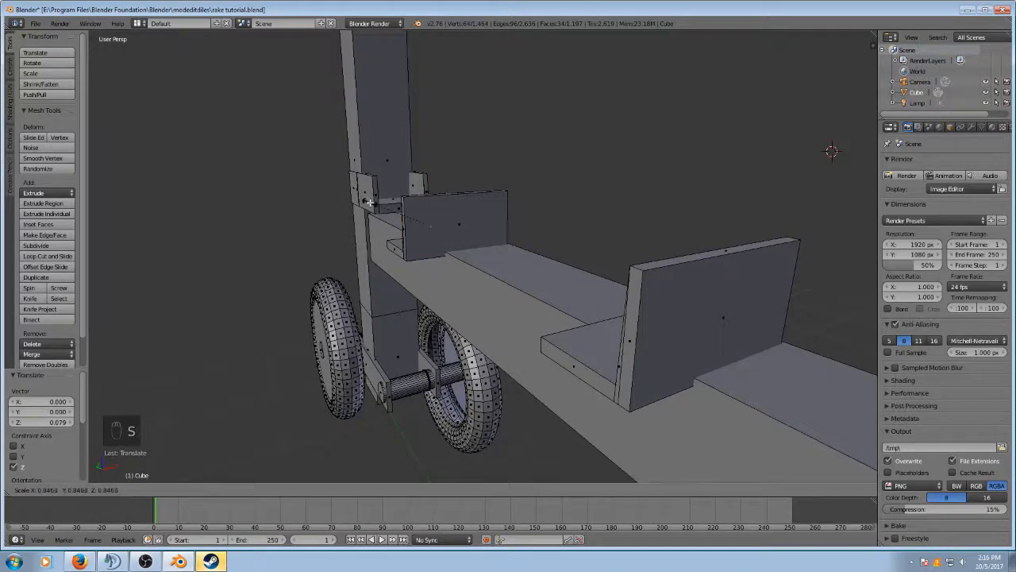
{"action": "left_click", "coordinate": [374, 206]}
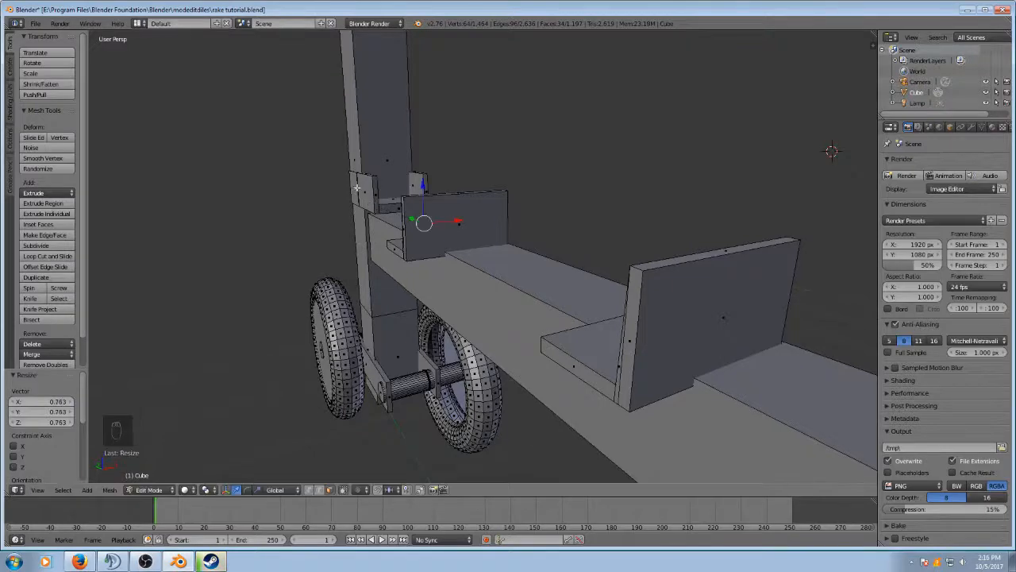
Step: Position the small cylinder through the bracket's upright plate by moving it -0.073 along Y and -0.022 along X
{"action": "middle_click_drag", "start_coordinate": [374, 206], "coordinate": [446, 230]}
{"action": "left_click_drag", "start_coordinate": [375, 246], "coordinate": [382, 245]}
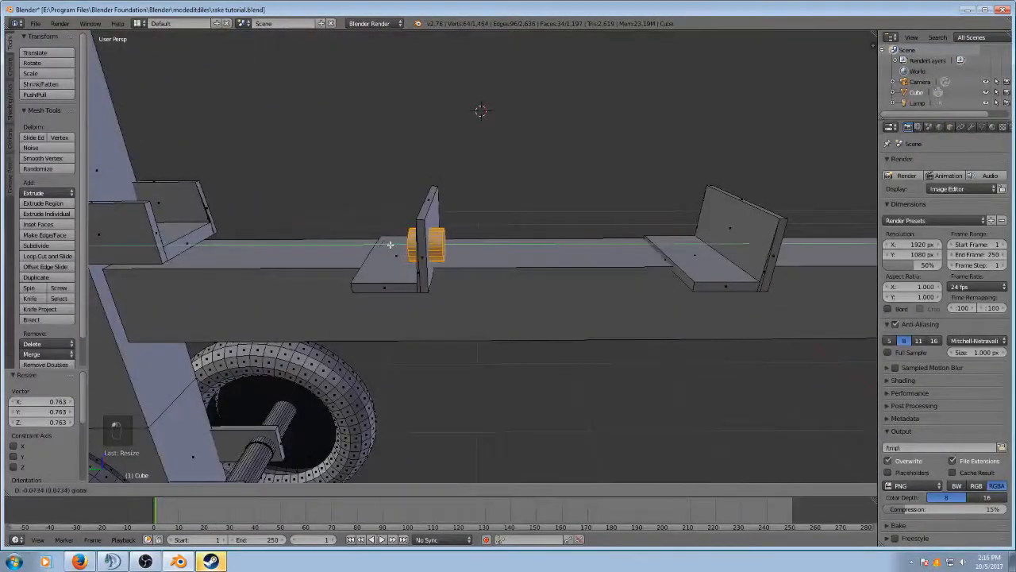
{"action": "left_click", "coordinate": [393, 243]}
{"action": "middle_click_drag", "start_coordinate": [393, 243], "coordinate": [352, 215]}
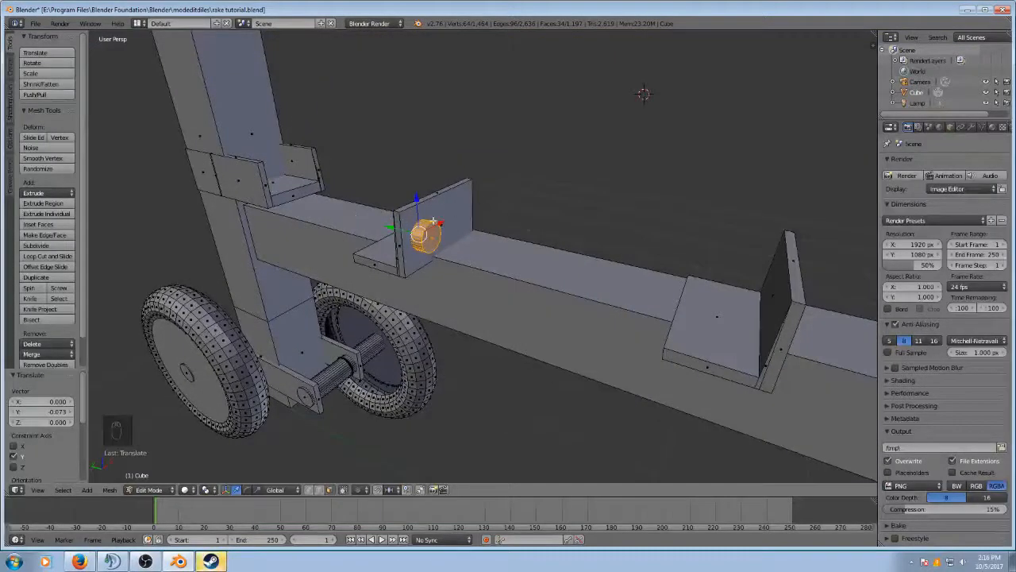
{"action": "left_click_drag", "start_coordinate": [442, 223], "coordinate": [435, 224]}
{"action": "middle_click_drag", "start_coordinate": [434, 223], "coordinate": [384, 194]}
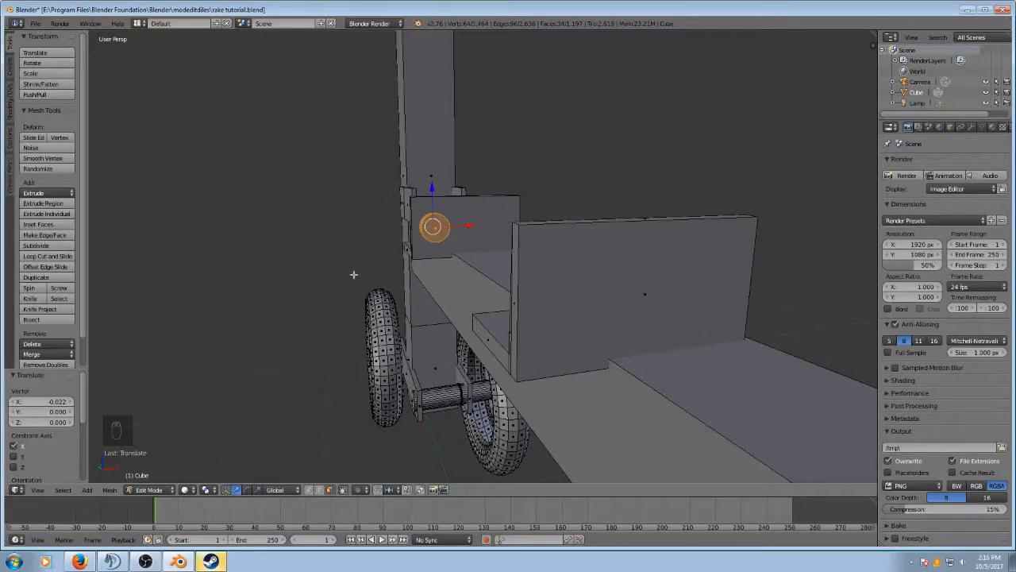
Step: Check the reference in Firefox, return to Blender, and stretch the cylinder into a long rod by scaling it 32.560 along Y
{"action": "left_click", "coordinate": [81, 561]}
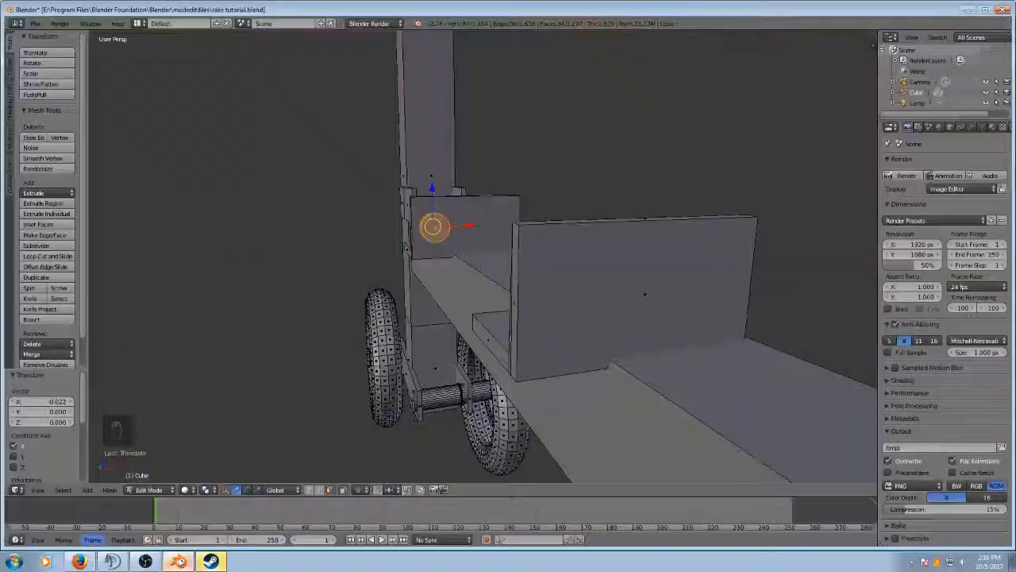
{"action": "left_click", "coordinate": [180, 562]}
{"action": "middle_click_drag", "start_coordinate": [400, 253], "coordinate": [347, 252]}
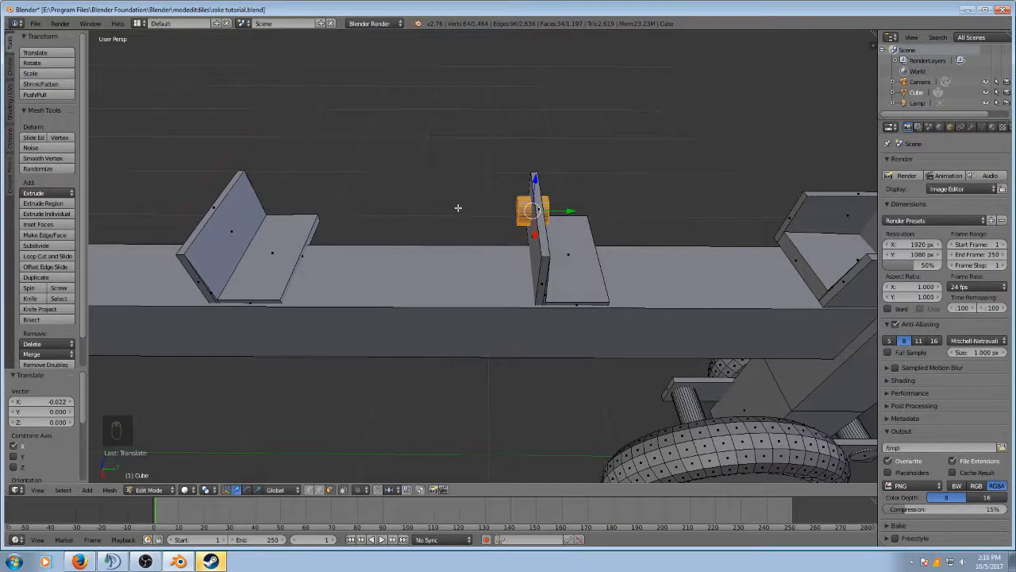
{"action": "key", "text": "s"}
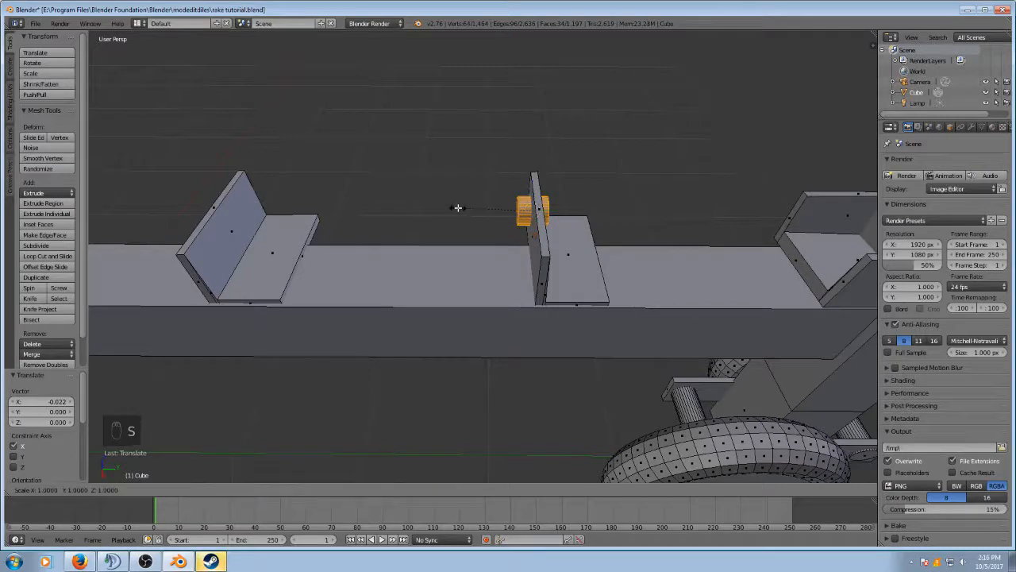
{"action": "key", "text": "y"}
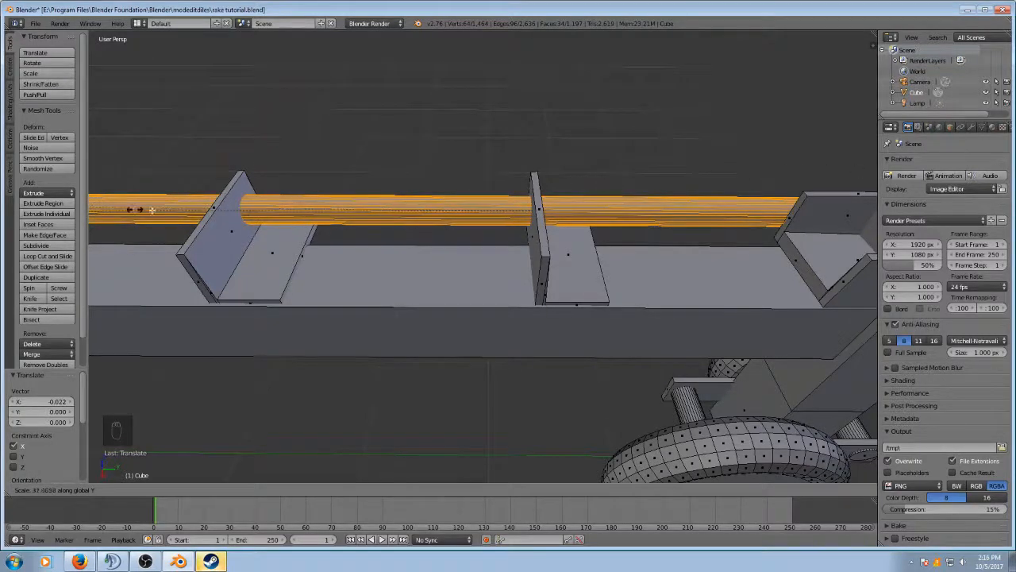
{"action": "left_click", "coordinate": [462, 209]}
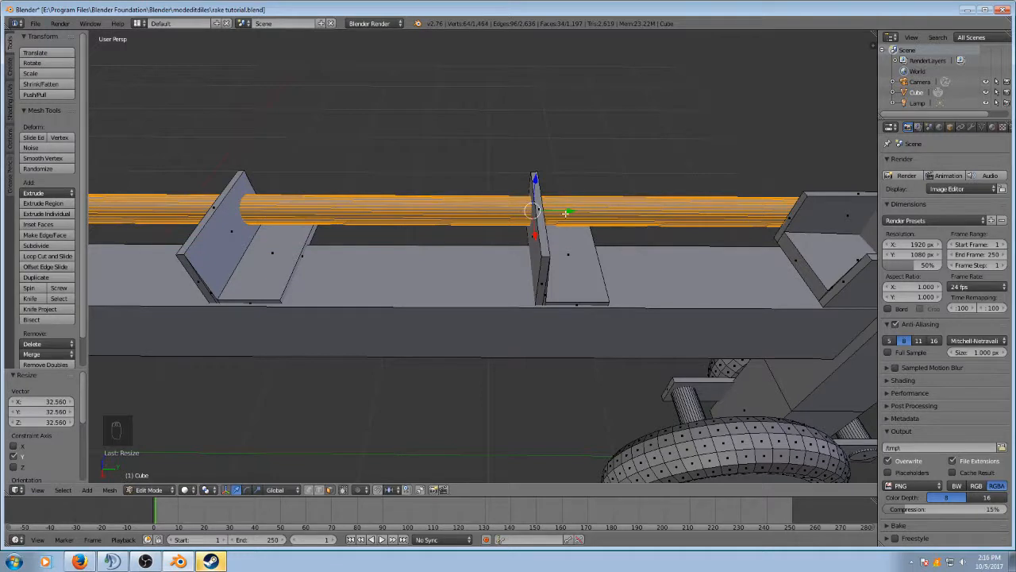
Step: Slide the rod -0.674 and -1.780 along Y, and lengthen it by 1.253 along Y to span all four L brackets
{"action": "left_click_drag", "start_coordinate": [567, 213], "coordinate": [423, 213]}
{"action": "scroll", "coordinate": [406, 204], "scroll_direction": "down", "scroll_amount": 7}
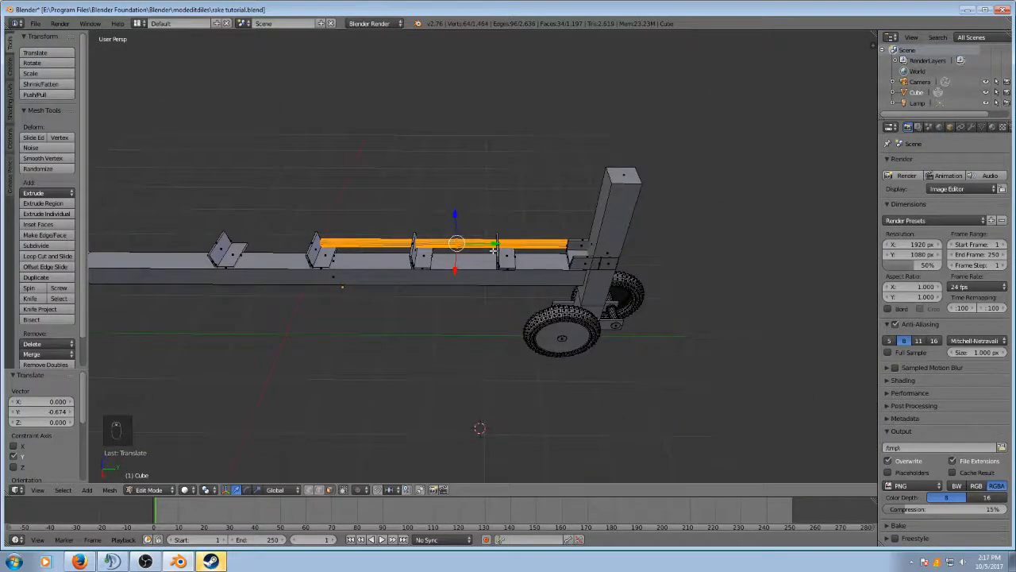
{"action": "left_click_drag", "start_coordinate": [494, 243], "coordinate": [389, 245]}
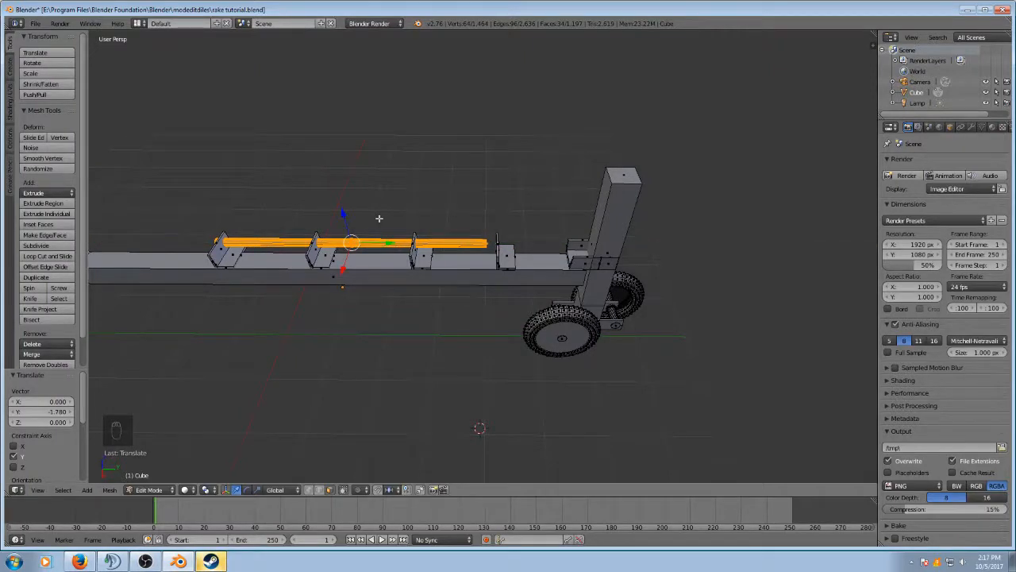
{"action": "key", "text": "s"}
{"action": "key", "text": "y"}
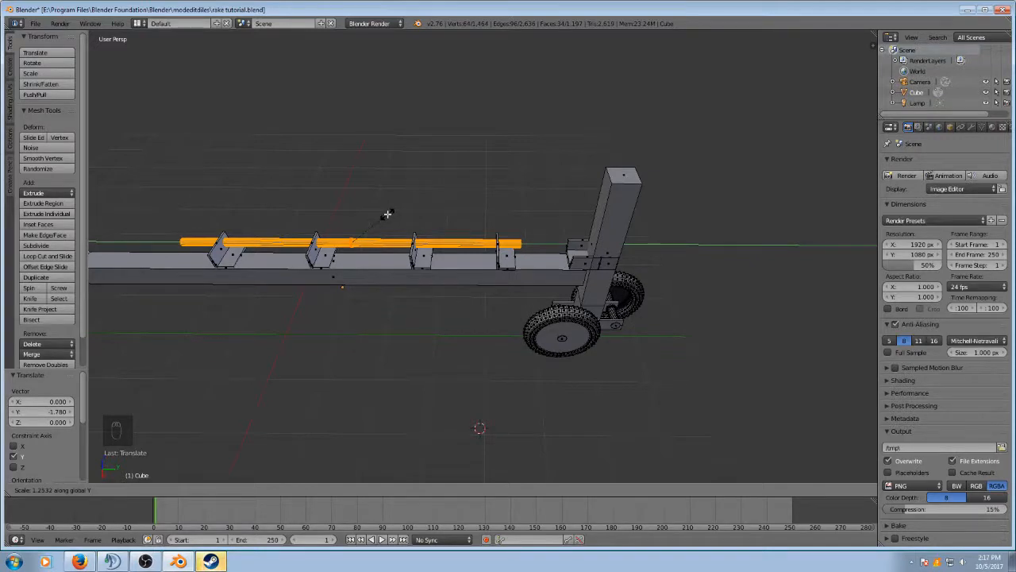
{"action": "left_click", "coordinate": [387, 213]}
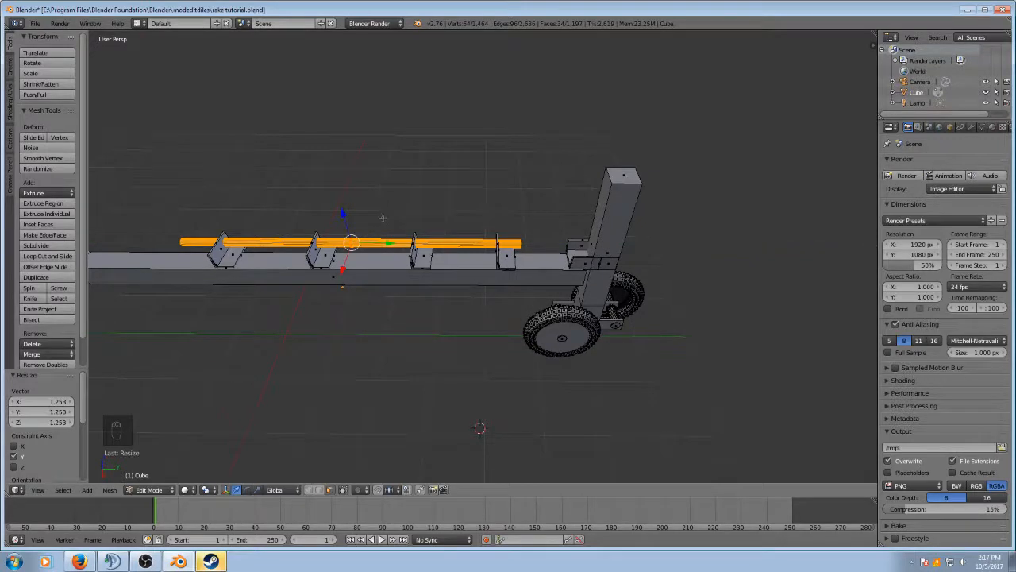
Step: Thicken and lengthen the rod by scaling it uniformly by 1.108 and again by 1.135
{"action": "middle_click_drag", "start_coordinate": [365, 159], "coordinate": [424, 150]}
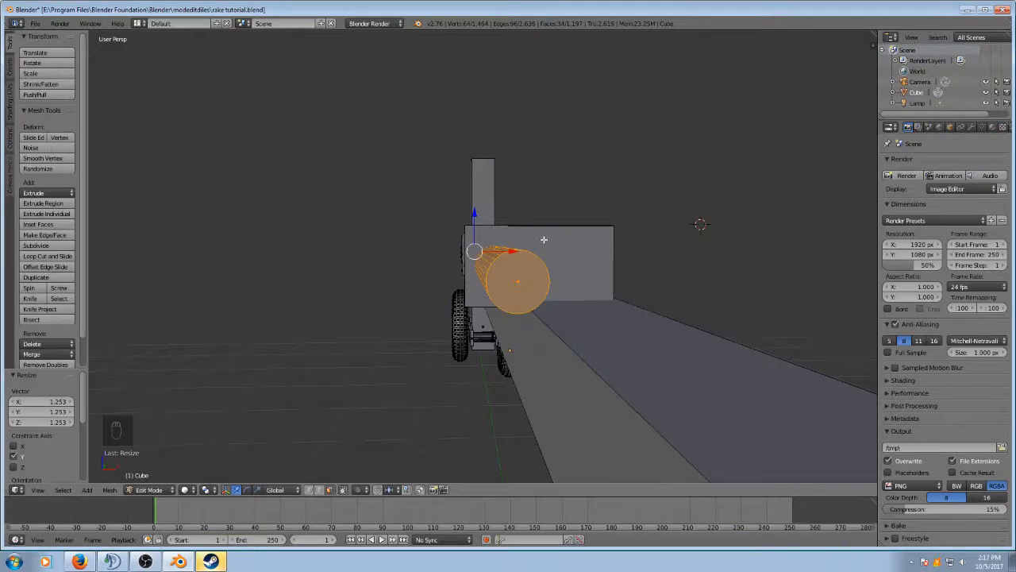
{"action": "key", "text": "s"}
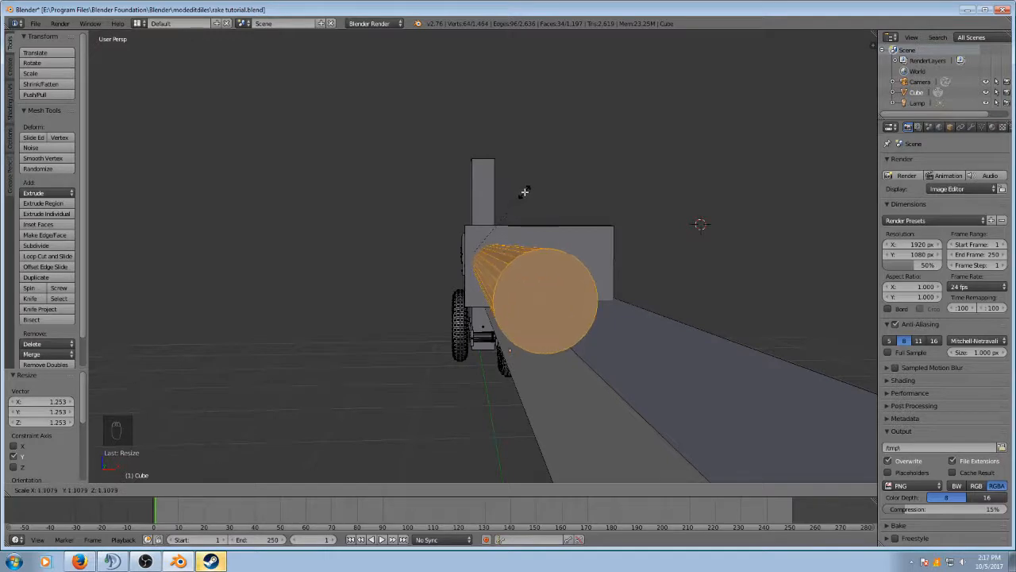
{"action": "left_click", "coordinate": [525, 193]}
{"action": "key", "text": "KP_Decimal"}
{"action": "mouse_move", "coordinate": [525, 191]}
{"action": "middle_mouse_down"}
{"action": "mouse_move", "coordinate": [592, 207]}
{"action": "mouse_move", "coordinate": [527, 198]}
{"action": "middle_mouse_up"}
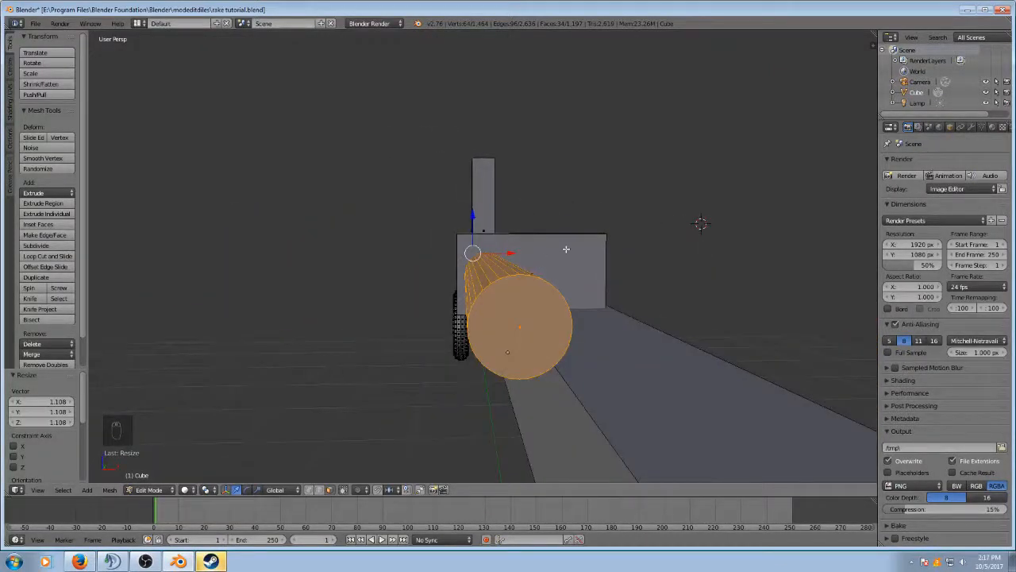
{"action": "key", "text": "s"}
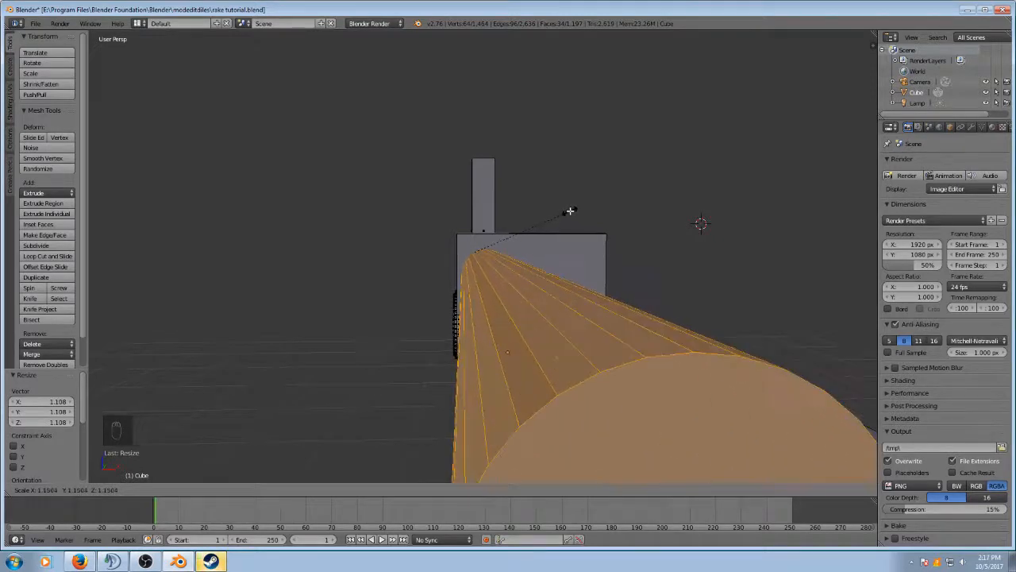
{"action": "left_click", "coordinate": [570, 211]}
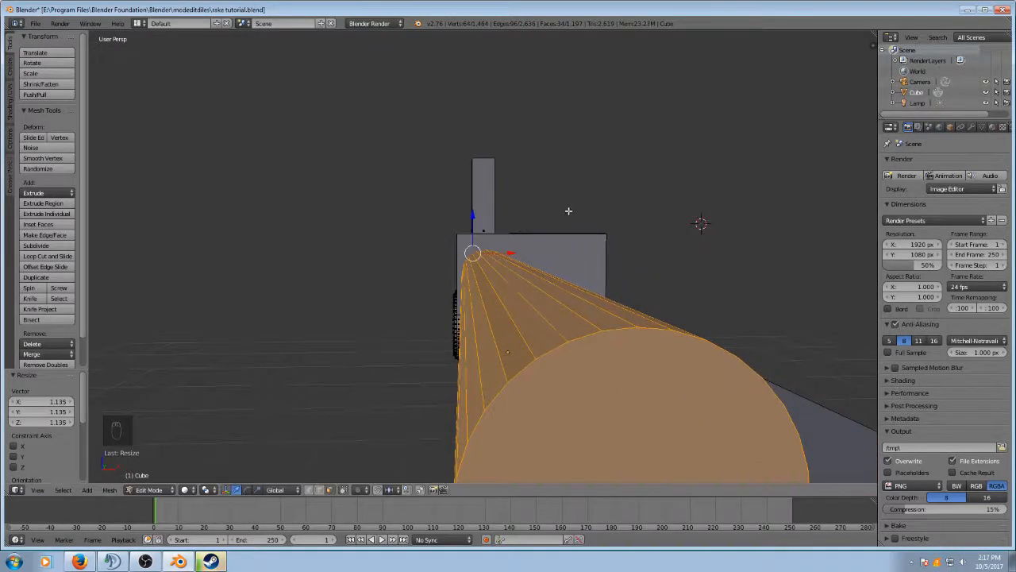
Step: Move the rod 1.373 along Y toward the post and enlarge it uniformly by 1.212
{"action": "middle_click_drag", "start_coordinate": [525, 218], "coordinate": [603, 275]}
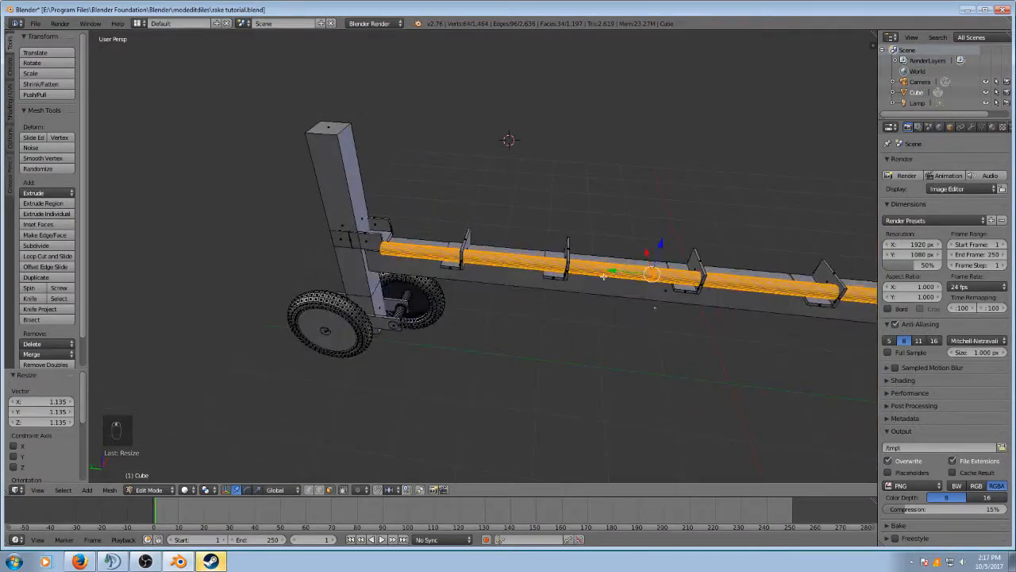
{"action": "key", "text": "g"}
{"action": "key", "text": "y"}
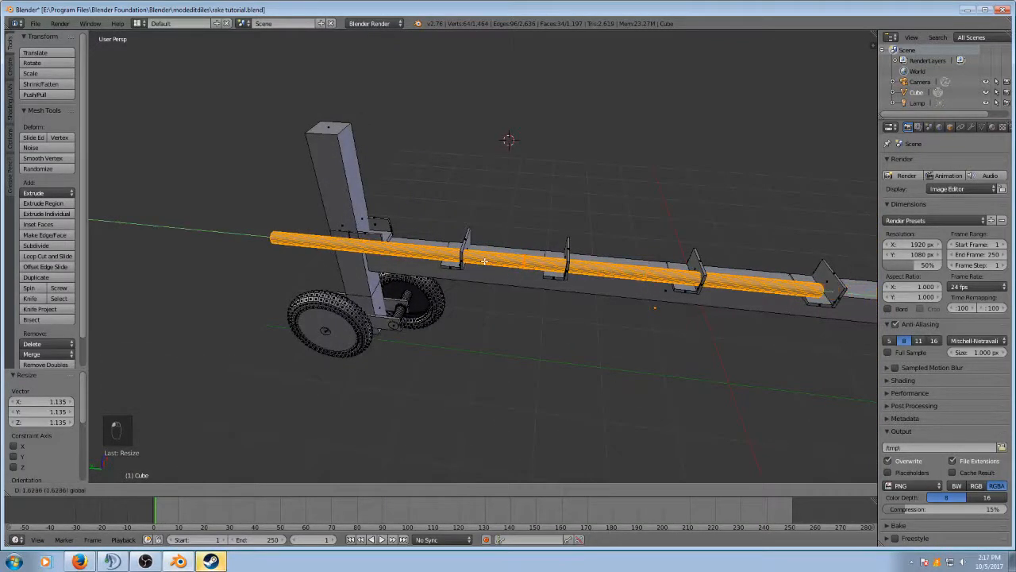
{"action": "left_click", "coordinate": [496, 262]}
{"action": "middle_click_drag", "start_coordinate": [496, 262], "coordinate": [512, 227]}
{"action": "key", "text": "s"}
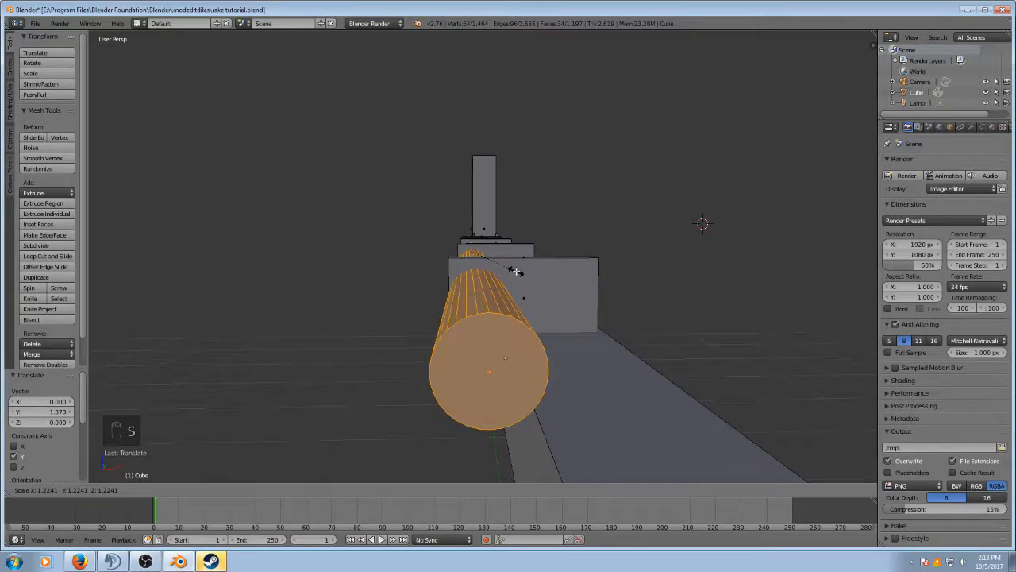
{"action": "left_click", "coordinate": [514, 272]}
Step: Shift the rod 0.051 along X, then slide it 1.563 along Y through the L brackets
{"action": "middle_click_drag", "start_coordinate": [516, 273], "coordinate": [513, 264]}
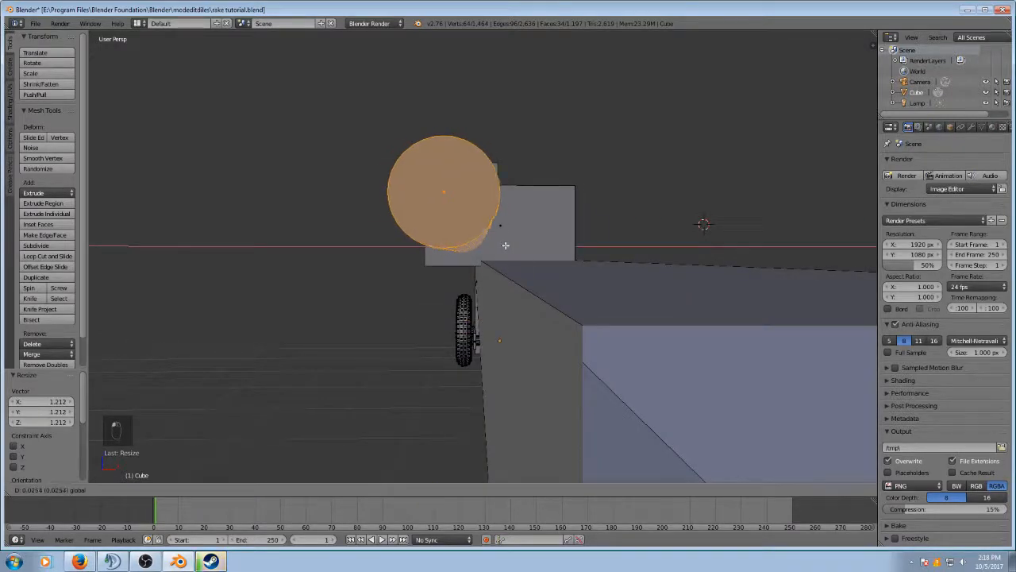
{"action": "left_click", "coordinate": [511, 246]}
{"action": "middle_click_drag", "start_coordinate": [511, 245], "coordinate": [528, 279]}
{"action": "key", "text": "g"}
{"action": "key", "text": "y"}
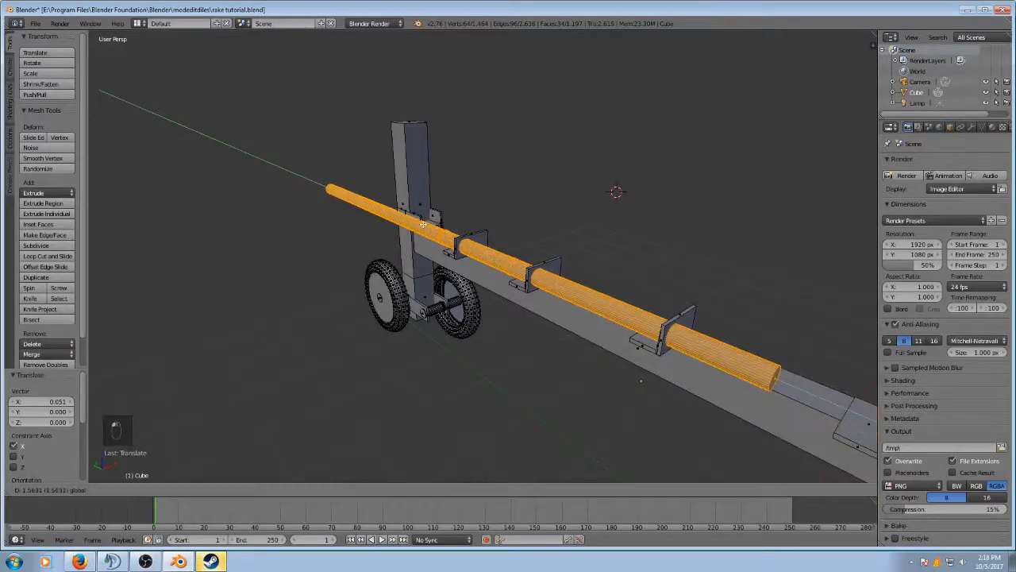
{"action": "left_click", "coordinate": [426, 226]}
{"action": "middle_click_drag", "start_coordinate": [426, 225], "coordinate": [436, 223]}
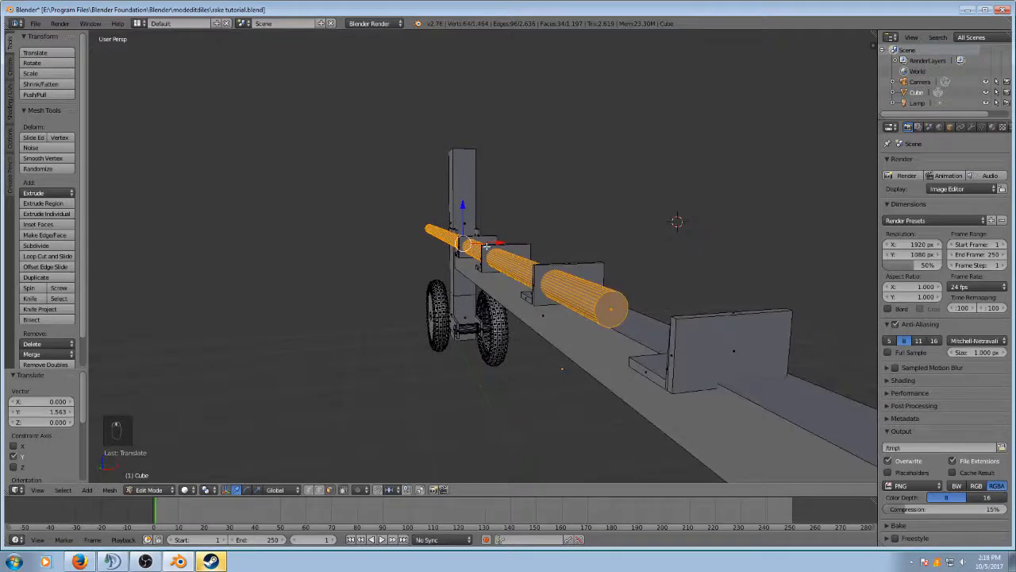
Step: Slide the rod -0.590 and then -0.180 along Y to line its end up with the outer L bracket
{"action": "middle_click_drag", "start_coordinate": [486, 247], "coordinate": [438, 243]}
{"action": "left_click_drag", "start_coordinate": [421, 239], "coordinate": [447, 241]}
{"action": "middle_click_drag", "start_coordinate": [447, 241], "coordinate": [412, 239]}
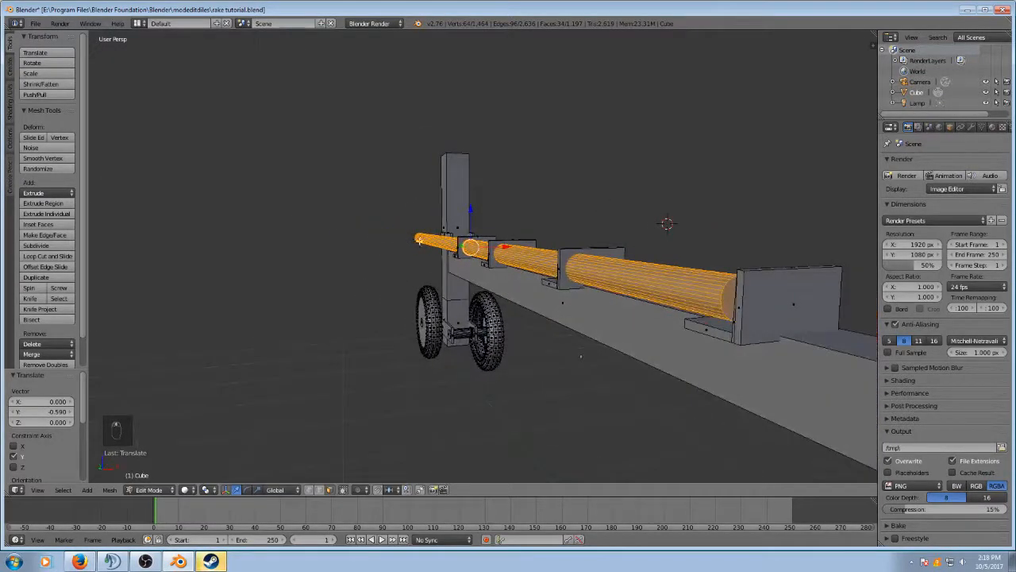
{"action": "left_click_drag", "start_coordinate": [454, 246], "coordinate": [460, 247]}
{"action": "middle_click_drag", "start_coordinate": [461, 246], "coordinate": [533, 252]}
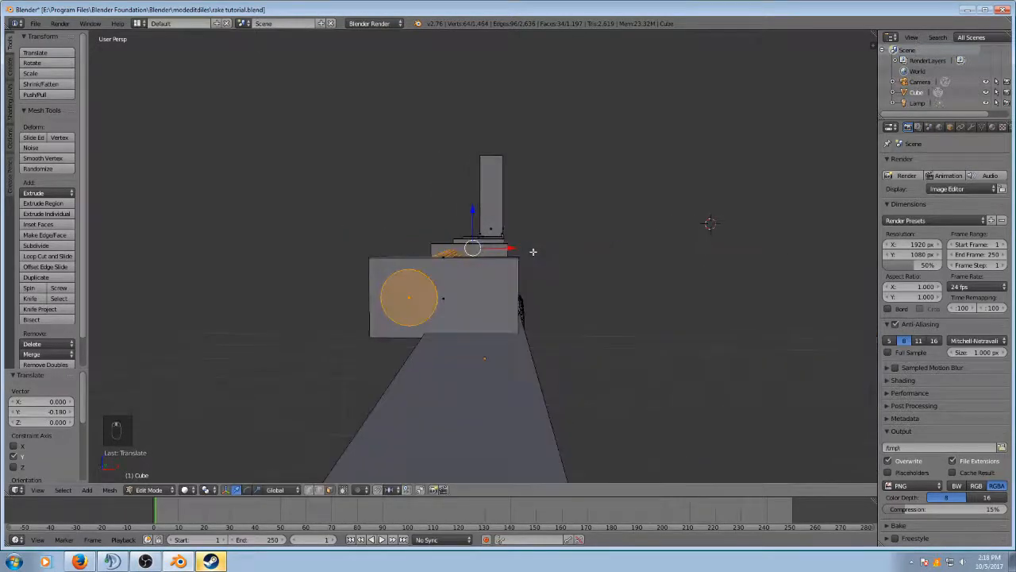
Step: Nudge the rod -0.030 along X and -0.006 along Z to position it against the L bracket's upright plate
{"action": "scroll", "coordinate": [527, 253], "scroll_direction": "up", "scroll_amount": 4}
{"action": "mouse_move", "coordinate": [411, 250]}
{"action": "middle_mouse_down"}
{"action": "mouse_move", "coordinate": [444, 248]}
{"action": "mouse_move", "coordinate": [420, 244]}
{"action": "middle_mouse_up"}
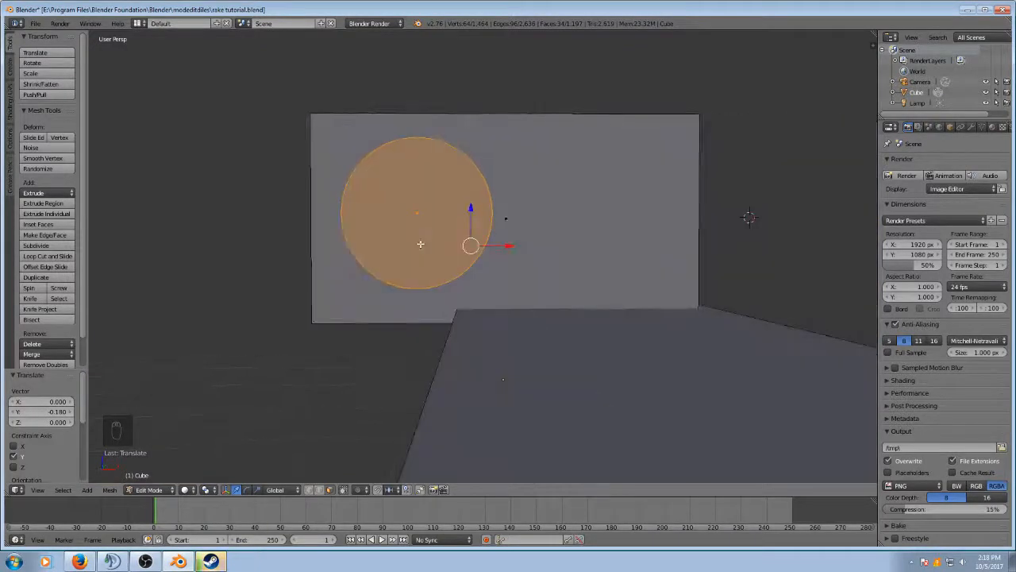
{"action": "left_click_drag", "start_coordinate": [509, 248], "coordinate": [507, 249]}
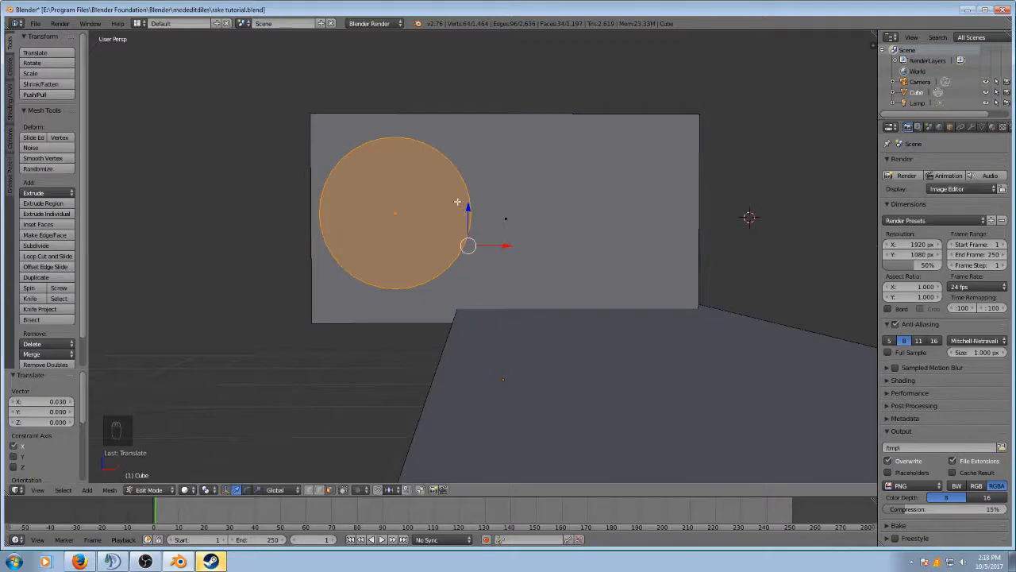
{"action": "left_click_drag", "start_coordinate": [468, 208], "coordinate": [470, 211]}
{"action": "middle_click_drag", "start_coordinate": [470, 211], "coordinate": [407, 236]}
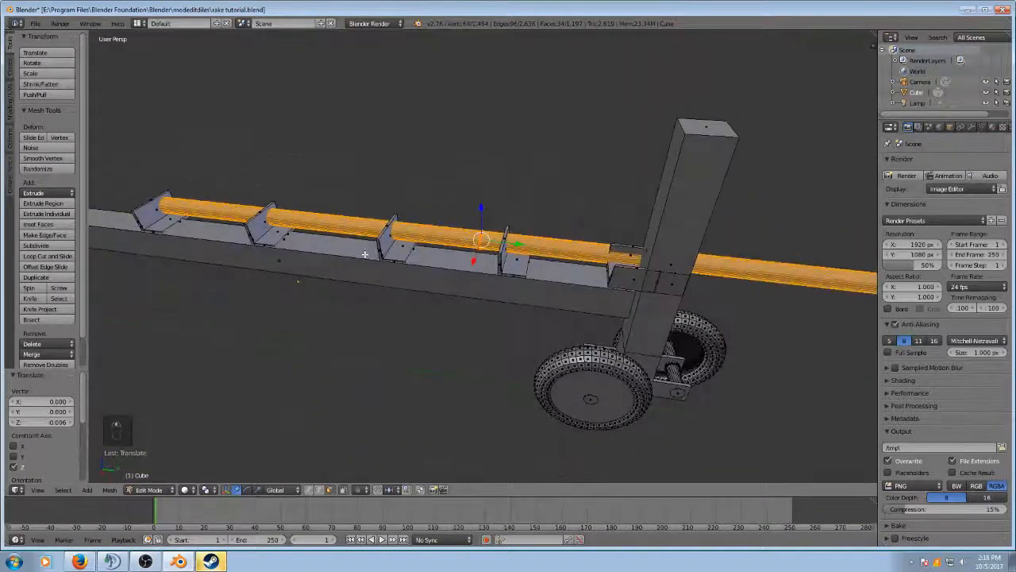
Step: Shorten the rod by scaling it 0.711 along Y and move it -1.964 along Y away from the post
{"action": "key", "text": "s"}
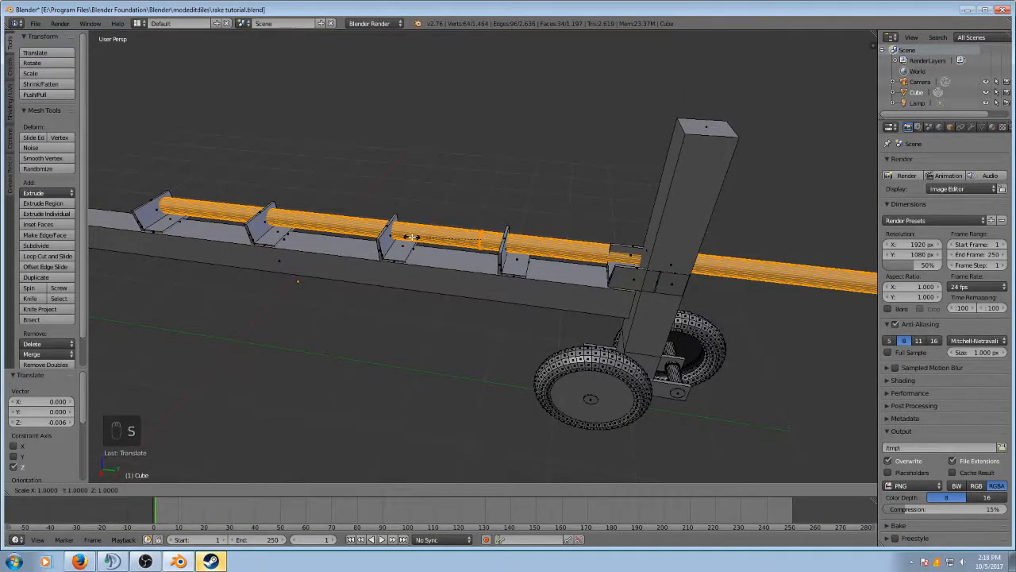
{"action": "key", "text": "y"}
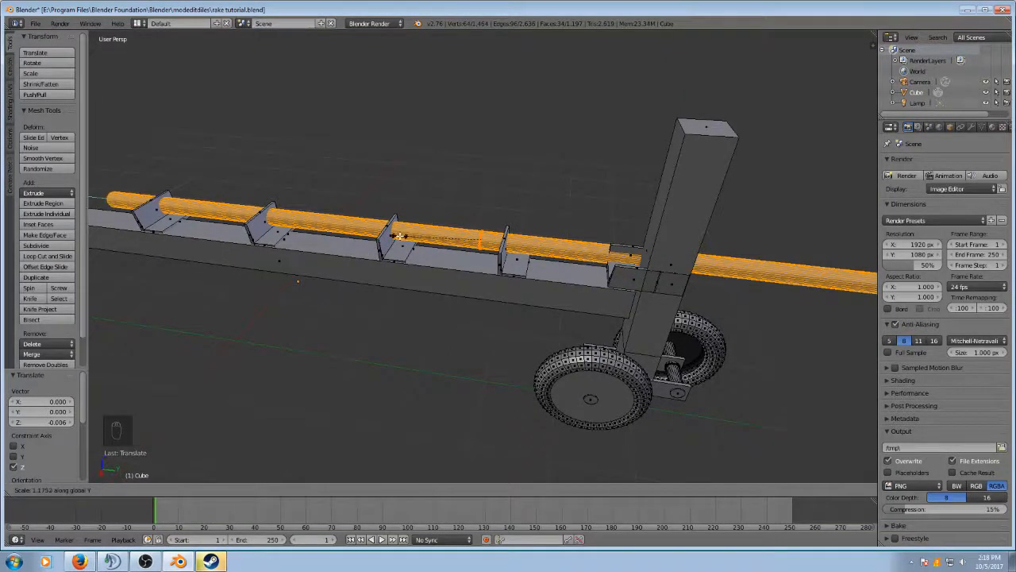
{"action": "left_click", "coordinate": [432, 239]}
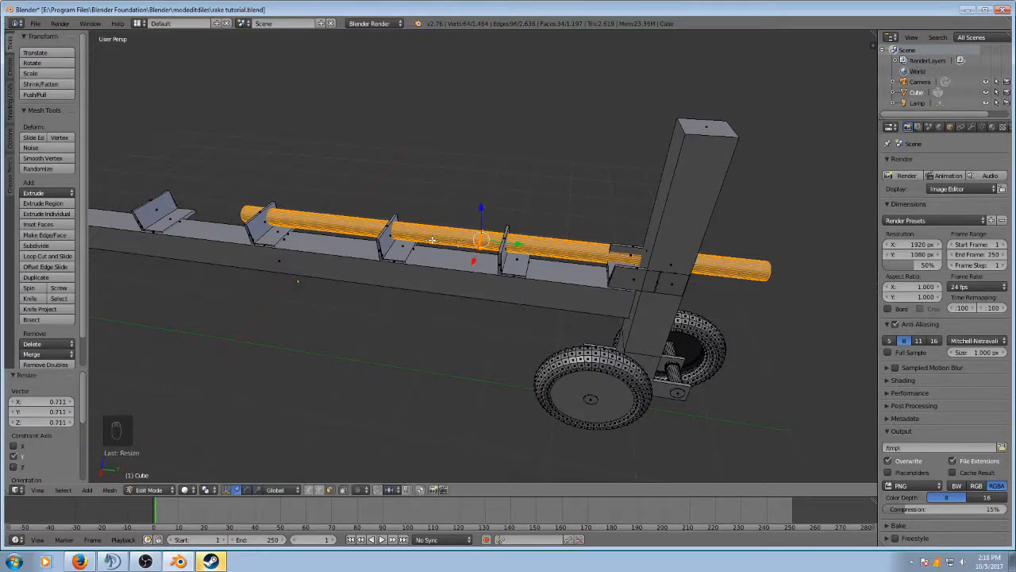
{"action": "left_click_drag", "start_coordinate": [518, 246], "coordinate": [364, 239]}
Step: Scale the rod 0.788 along Y to fit the four L brackets and nudge it -0.030 along Y
{"action": "key", "text": "s"}
{"action": "key", "text": "y"}
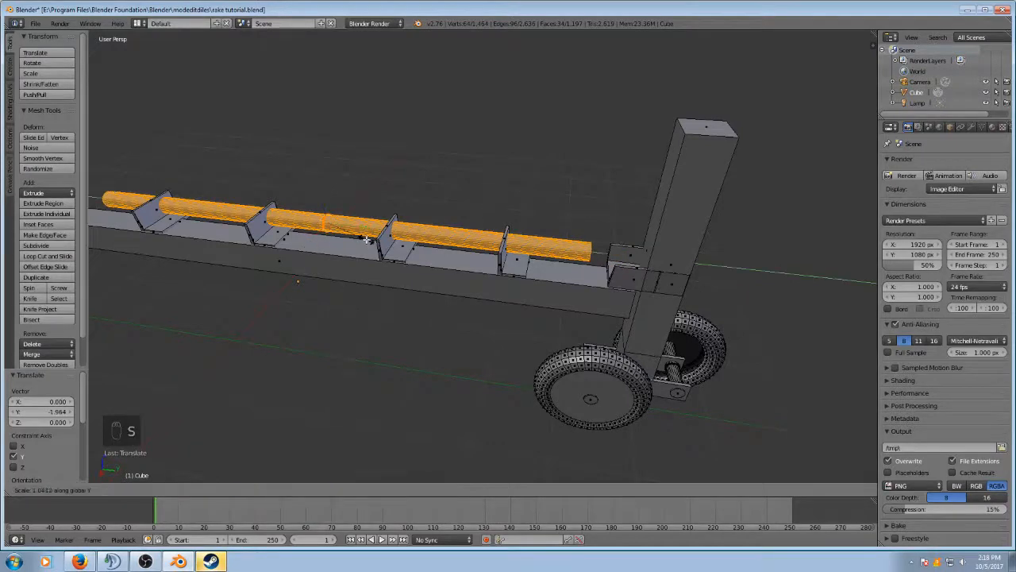
{"action": "left_click", "coordinate": [357, 236]}
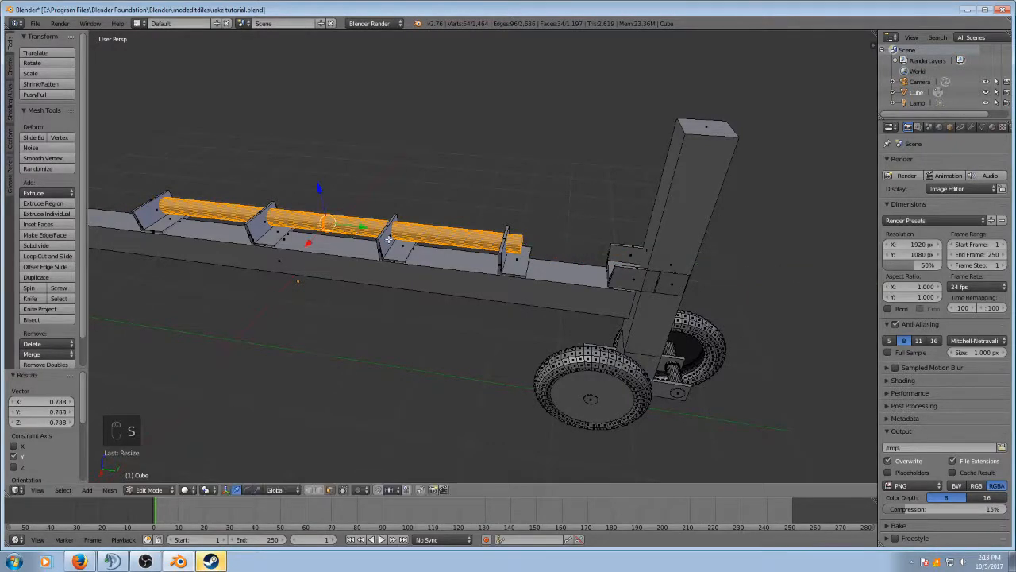
{"action": "left_click_drag", "start_coordinate": [362, 229], "coordinate": [359, 228]}
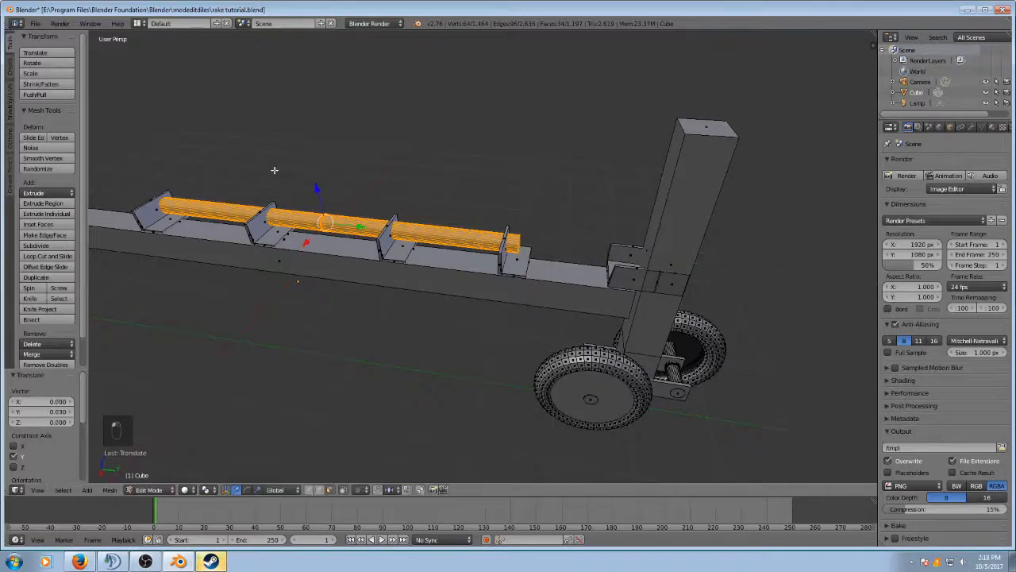
{"action": "middle_click_drag", "start_coordinate": [275, 170], "coordinate": [300, 122]}
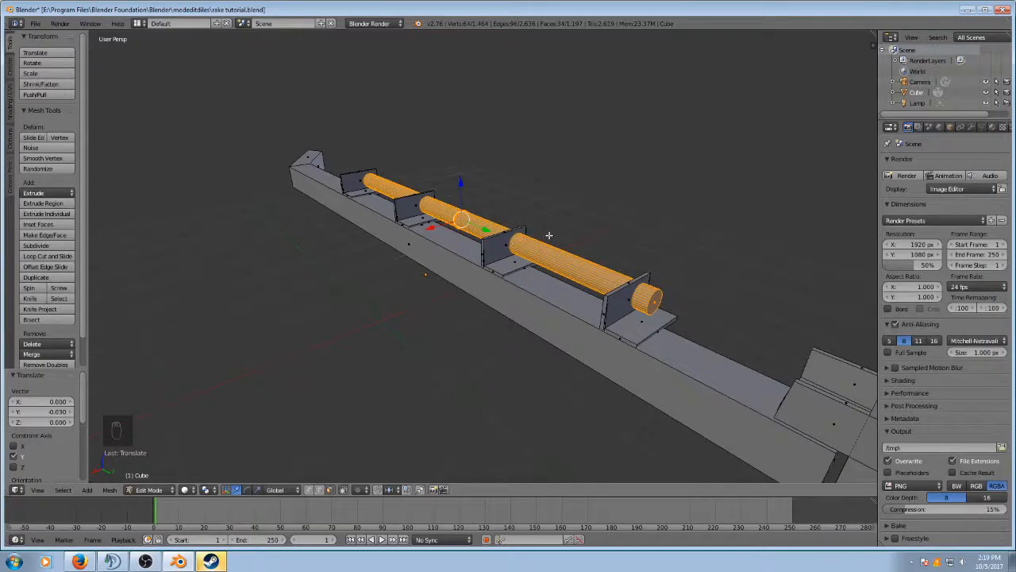
Step: Reduce the rod's size uniformly by a factor of 0.890
{"action": "middle_click_drag", "start_coordinate": [549, 235], "coordinate": [509, 209]}
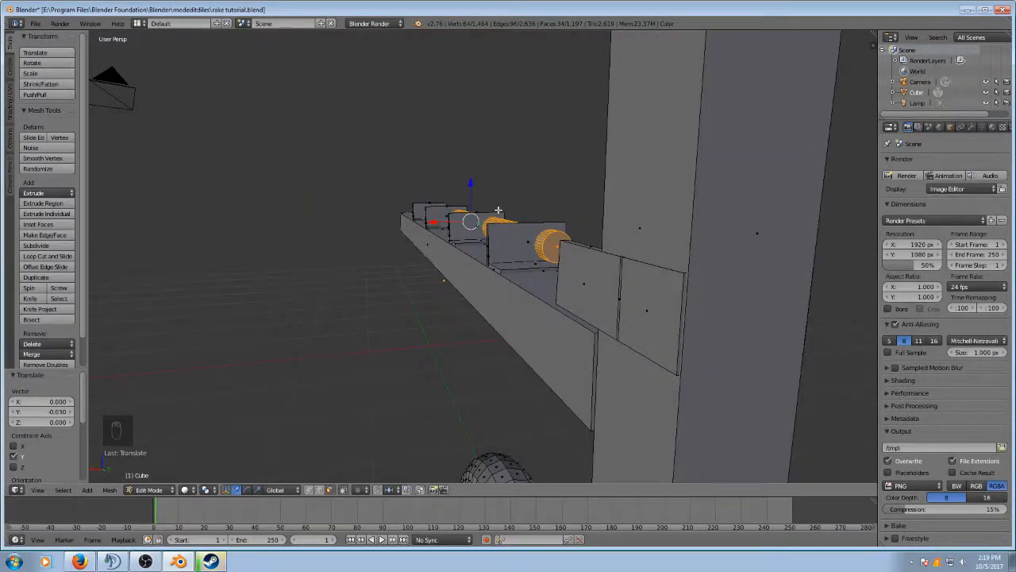
{"action": "key", "text": "s"}
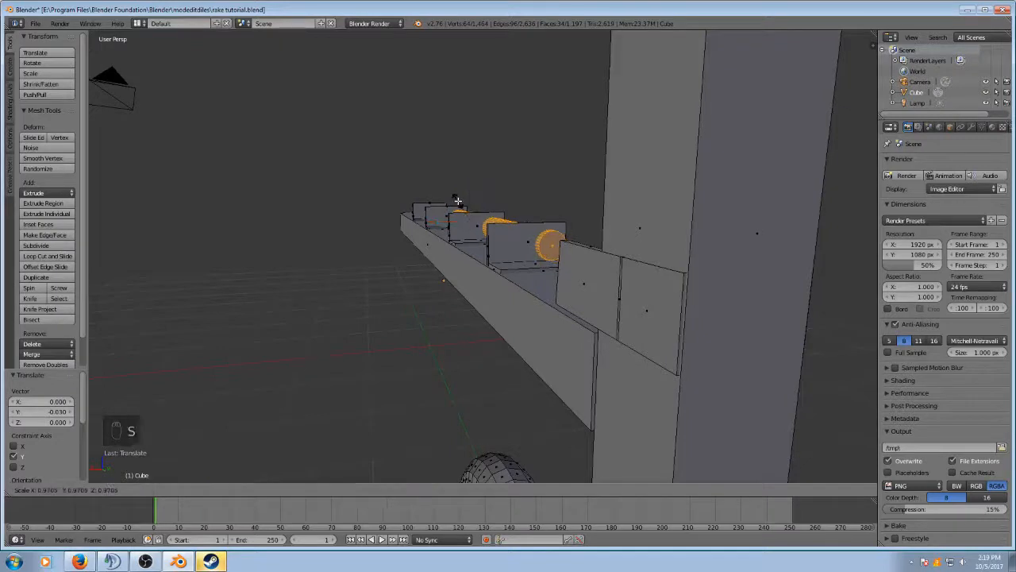
{"action": "left_click", "coordinate": [459, 203]}
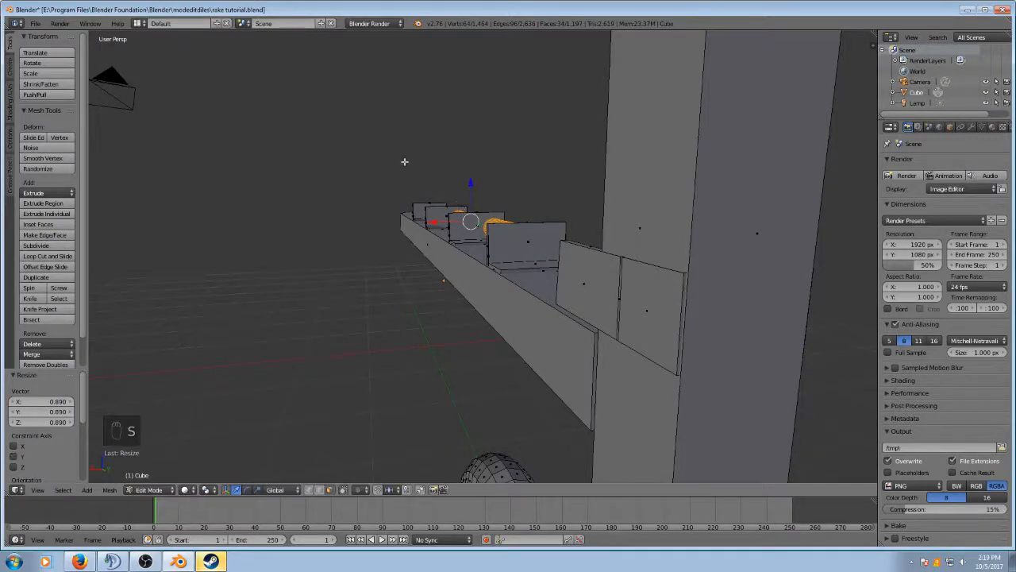
{"action": "middle_click_drag", "start_coordinate": [406, 162], "coordinate": [466, 228]}
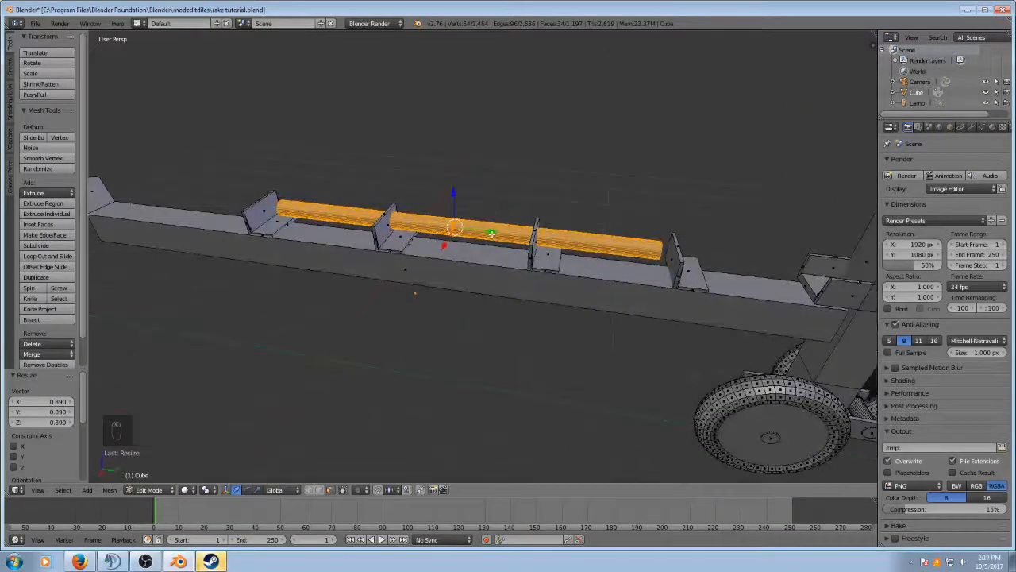
Step: Slide the rod along Y toward the post until it reaches the last L bracket, and adjust its height by 0.025 along Z
{"action": "key", "text": "g"}
{"action": "key", "text": "y"}
{"action": "left_click", "coordinate": [507, 233]}
{"action": "middle_click_drag", "start_coordinate": [507, 233], "coordinate": [392, 184]}
{"action": "left_click_drag", "start_coordinate": [469, 180], "coordinate": [475, 186]}
{"action": "scroll", "coordinate": [475, 186], "scroll_direction": "down", "scroll_amount": 6}
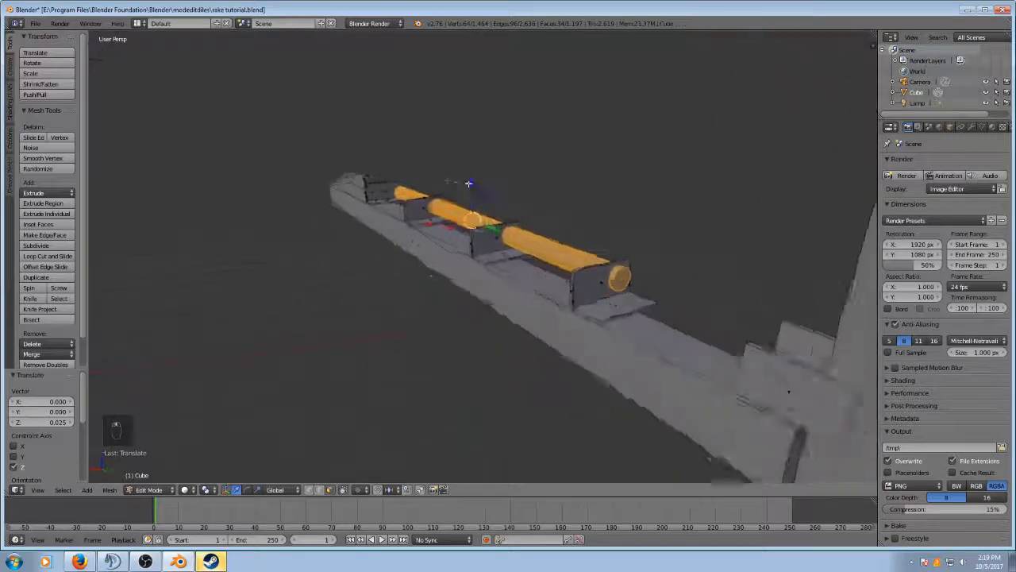
Step: Examine the rod's fit in the L brackets and the beam's angled far end from several angles
{"action": "middle_click_drag", "start_coordinate": [487, 189], "coordinate": [530, 195]}
{"action": "middle_click_drag", "start_coordinate": [478, 222], "coordinate": [374, 238]}
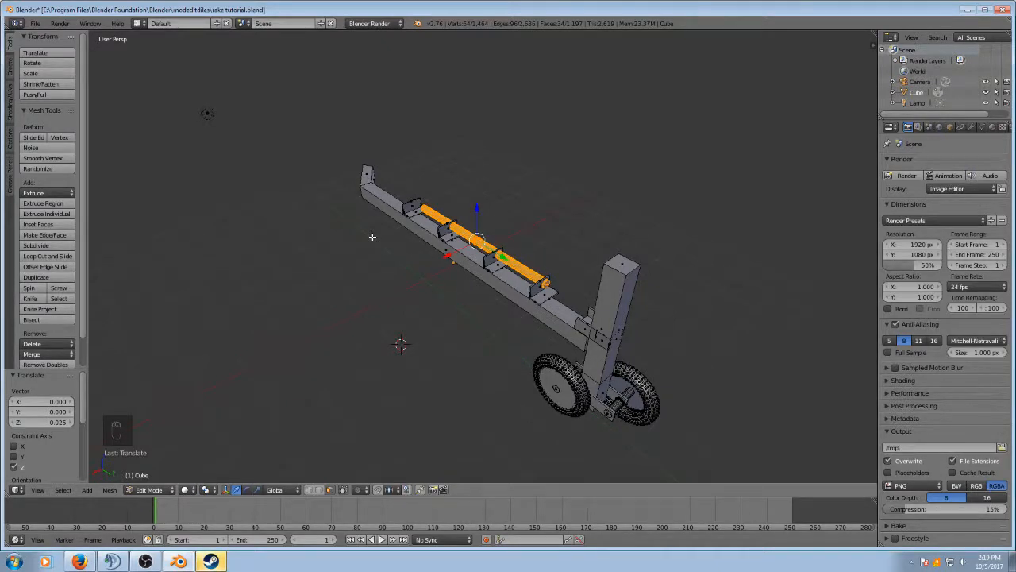
{"action": "scroll", "coordinate": [493, 209], "scroll_direction": "up", "scroll_amount": 7}
{"action": "scroll", "coordinate": [495, 209], "scroll_direction": "down", "scroll_amount": 1}
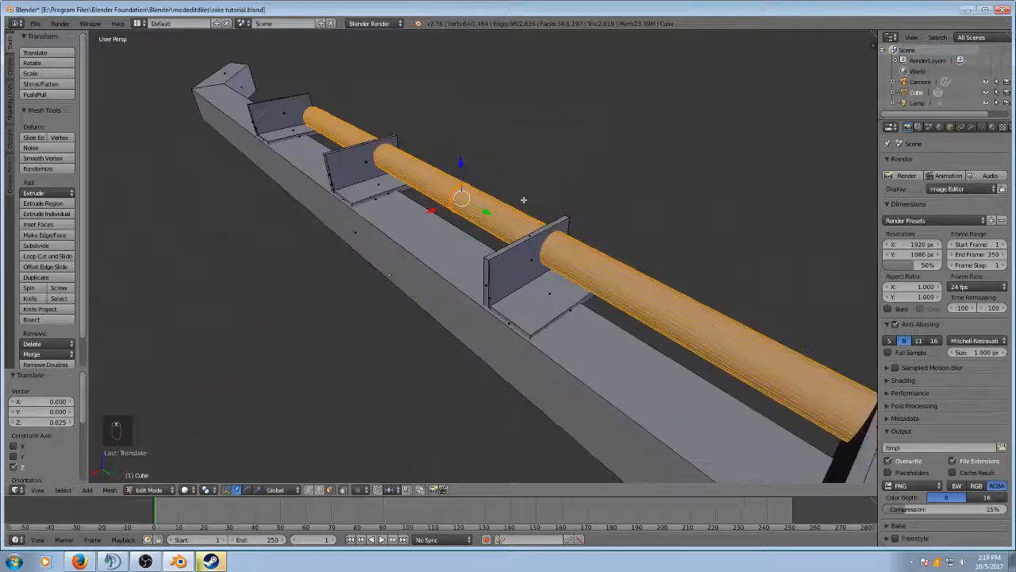
{"action": "middle_click_drag", "start_coordinate": [629, 206], "coordinate": [529, 175]}
{"action": "scroll", "coordinate": [528, 174], "scroll_direction": "down", "scroll_amount": 3}
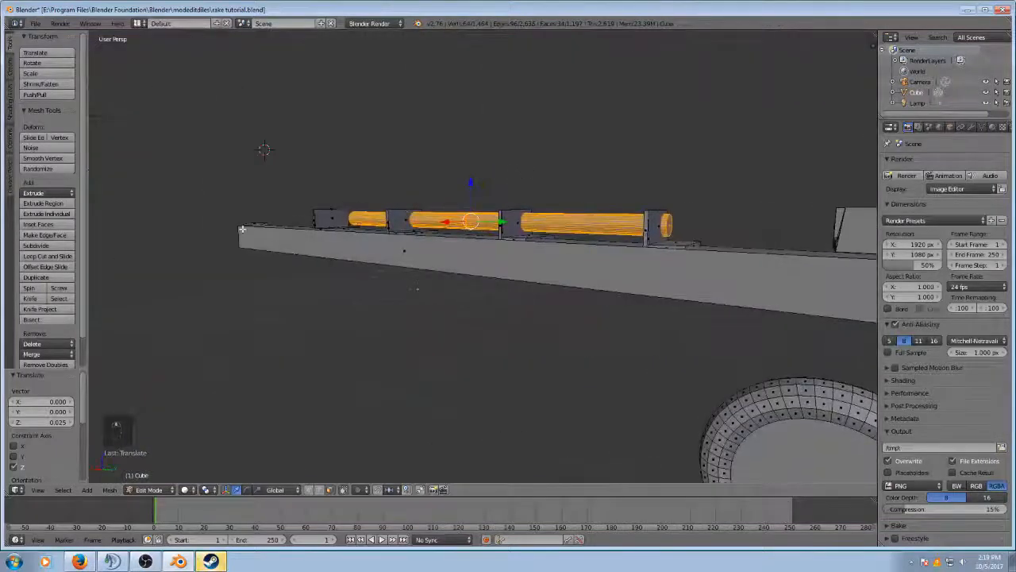
{"action": "middle_click_drag", "start_coordinate": [243, 229], "coordinate": [664, 250]}
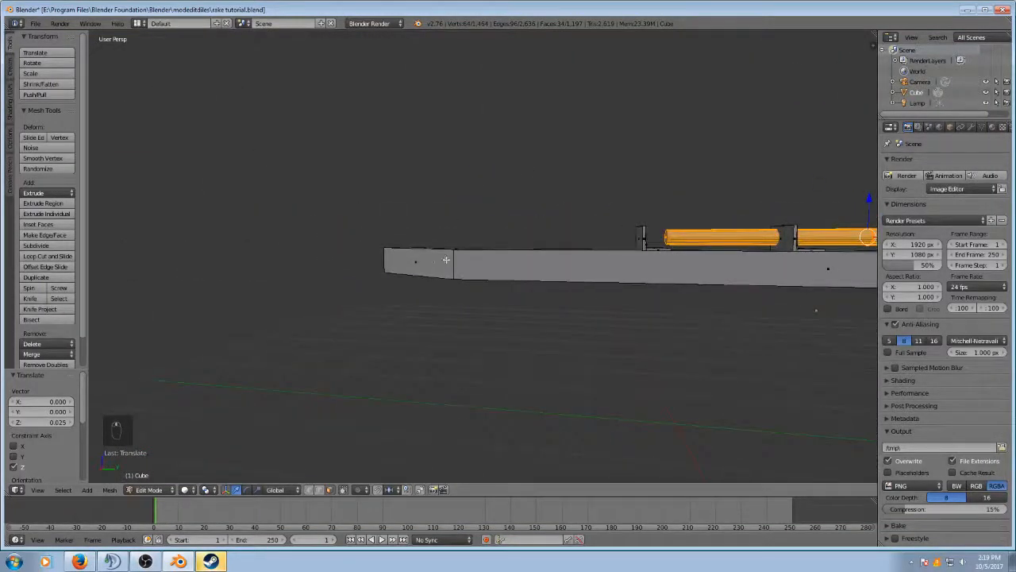
{"action": "middle_click_drag", "start_coordinate": [447, 257], "coordinate": [516, 304]}
{"action": "middle_click_drag", "start_coordinate": [649, 261], "coordinate": [358, 261], "text": "shift"}
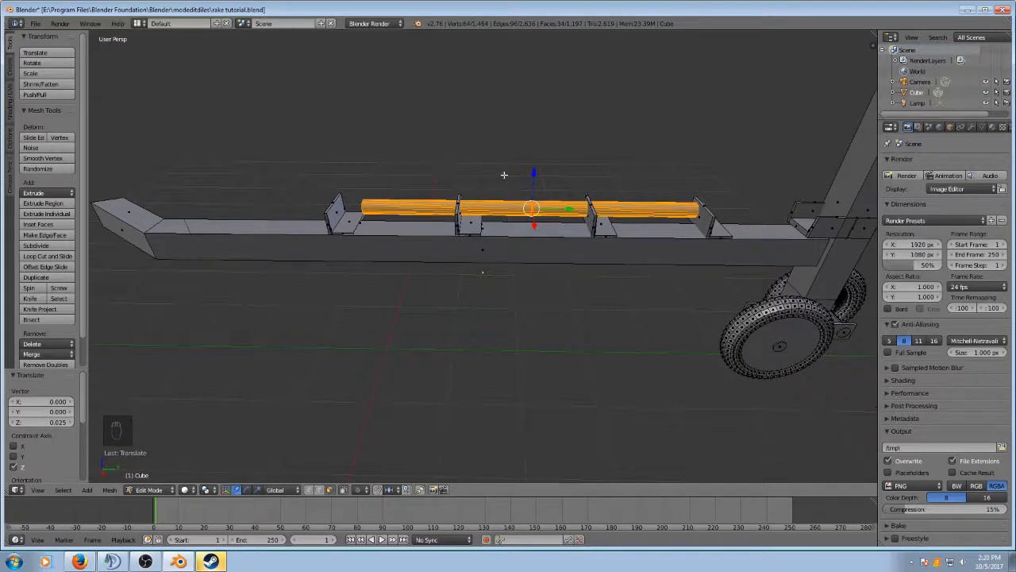
Step: Deselect the rod and review the whole beam, bracket and wheel assembly from both sides
{"action": "key", "text": "a"}
{"action": "middle_click_drag", "start_coordinate": [526, 163], "coordinate": [446, 130]}
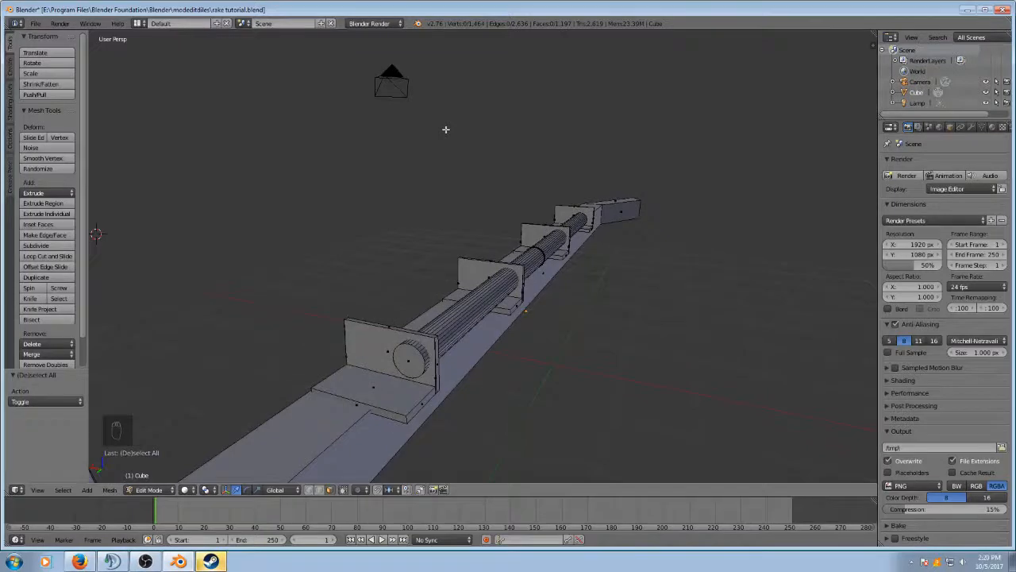
{"action": "middle_click_drag", "start_coordinate": [411, 145], "coordinate": [531, 165]}
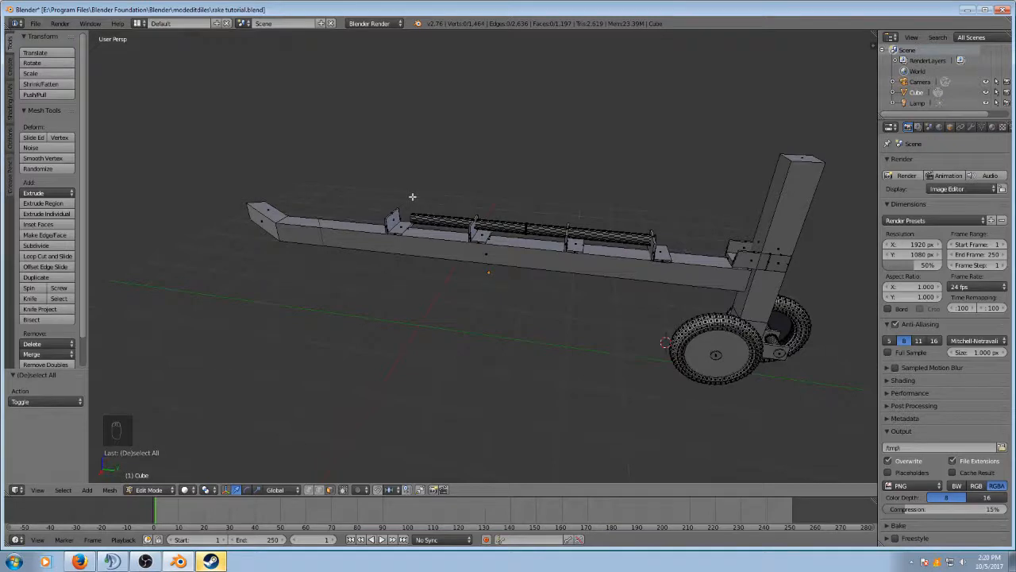
{"action": "middle_click_drag", "start_coordinate": [416, 191], "coordinate": [313, 186]}
{"action": "middle_click_drag", "start_coordinate": [631, 229], "coordinate": [524, 184]}
{"action": "scroll", "coordinate": [625, 228], "scroll_direction": "down", "scroll_amount": 1}
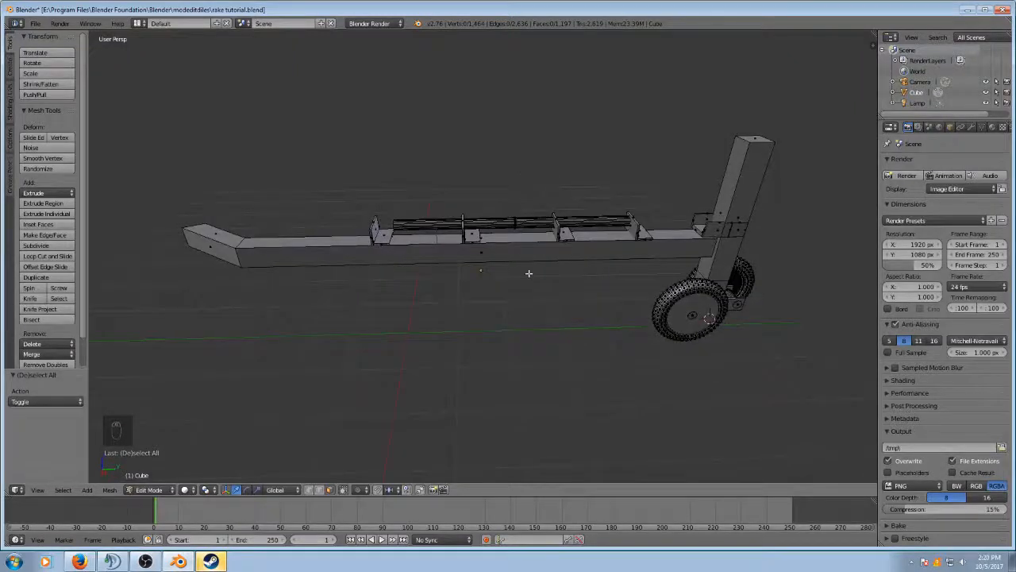